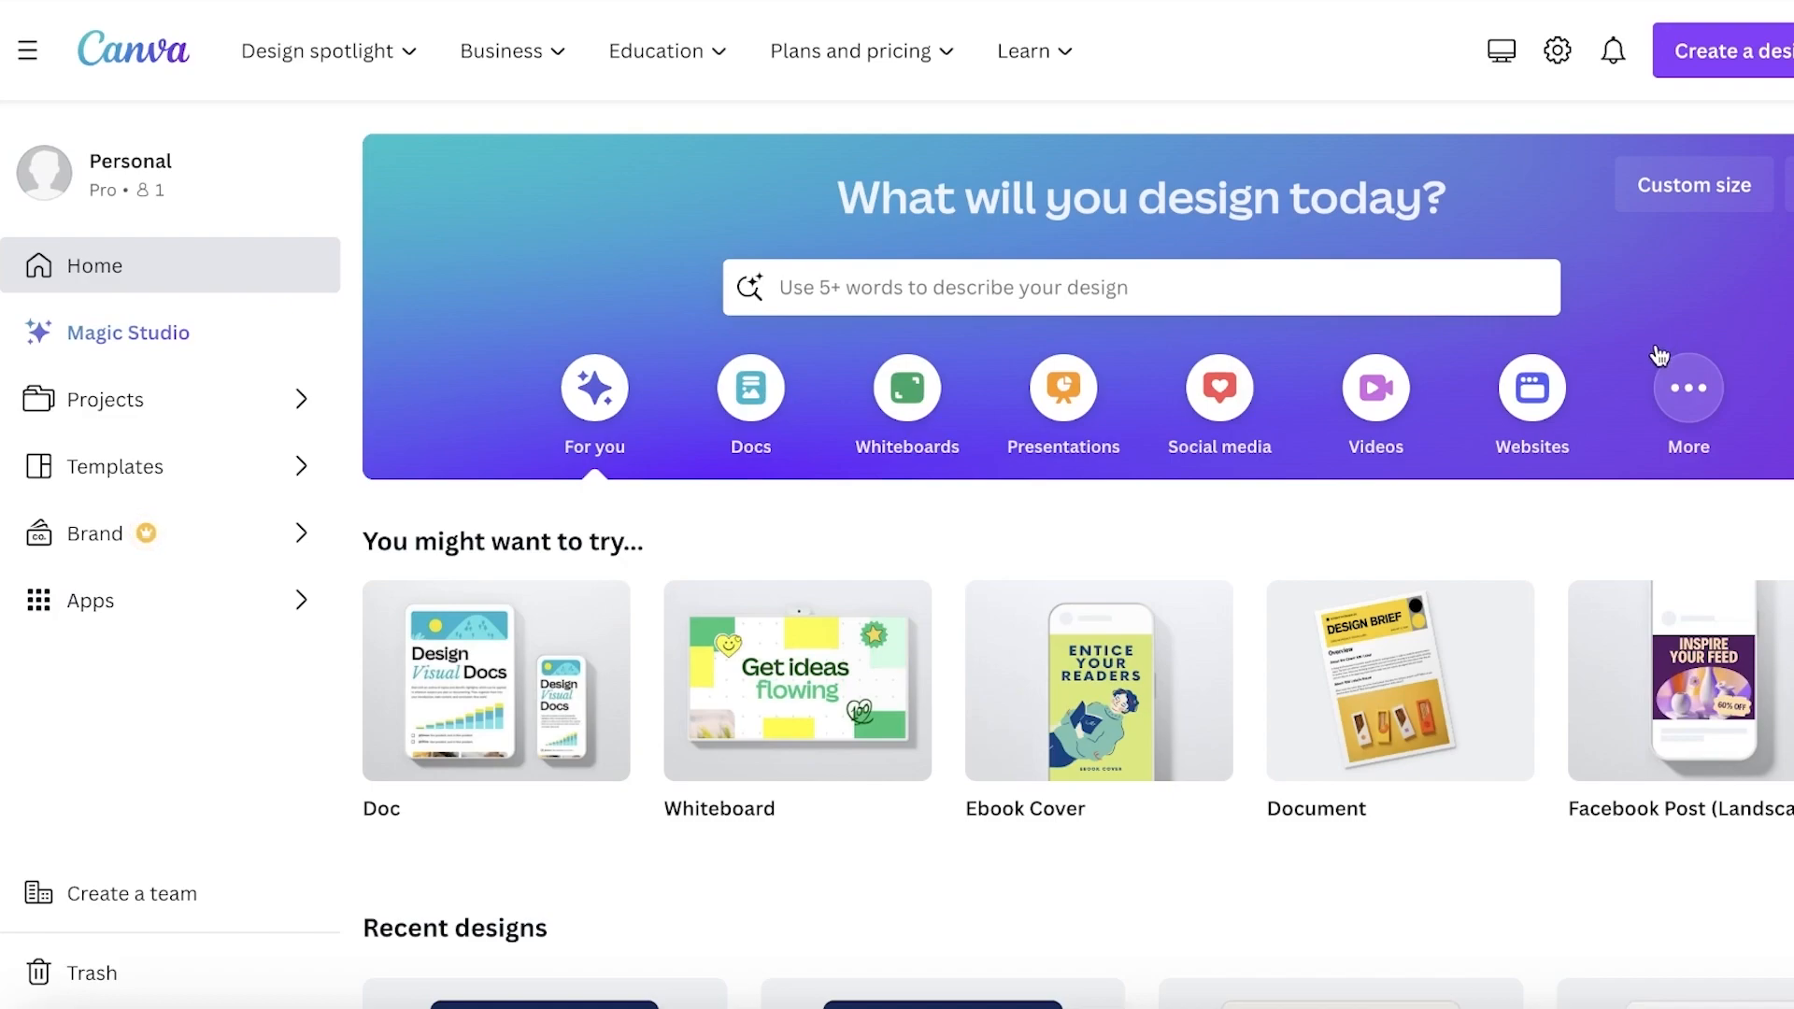
# - Create a blank Presentation (16:9) design from the presentation formats
pyautogui.scroll(-1, 1661, 430)
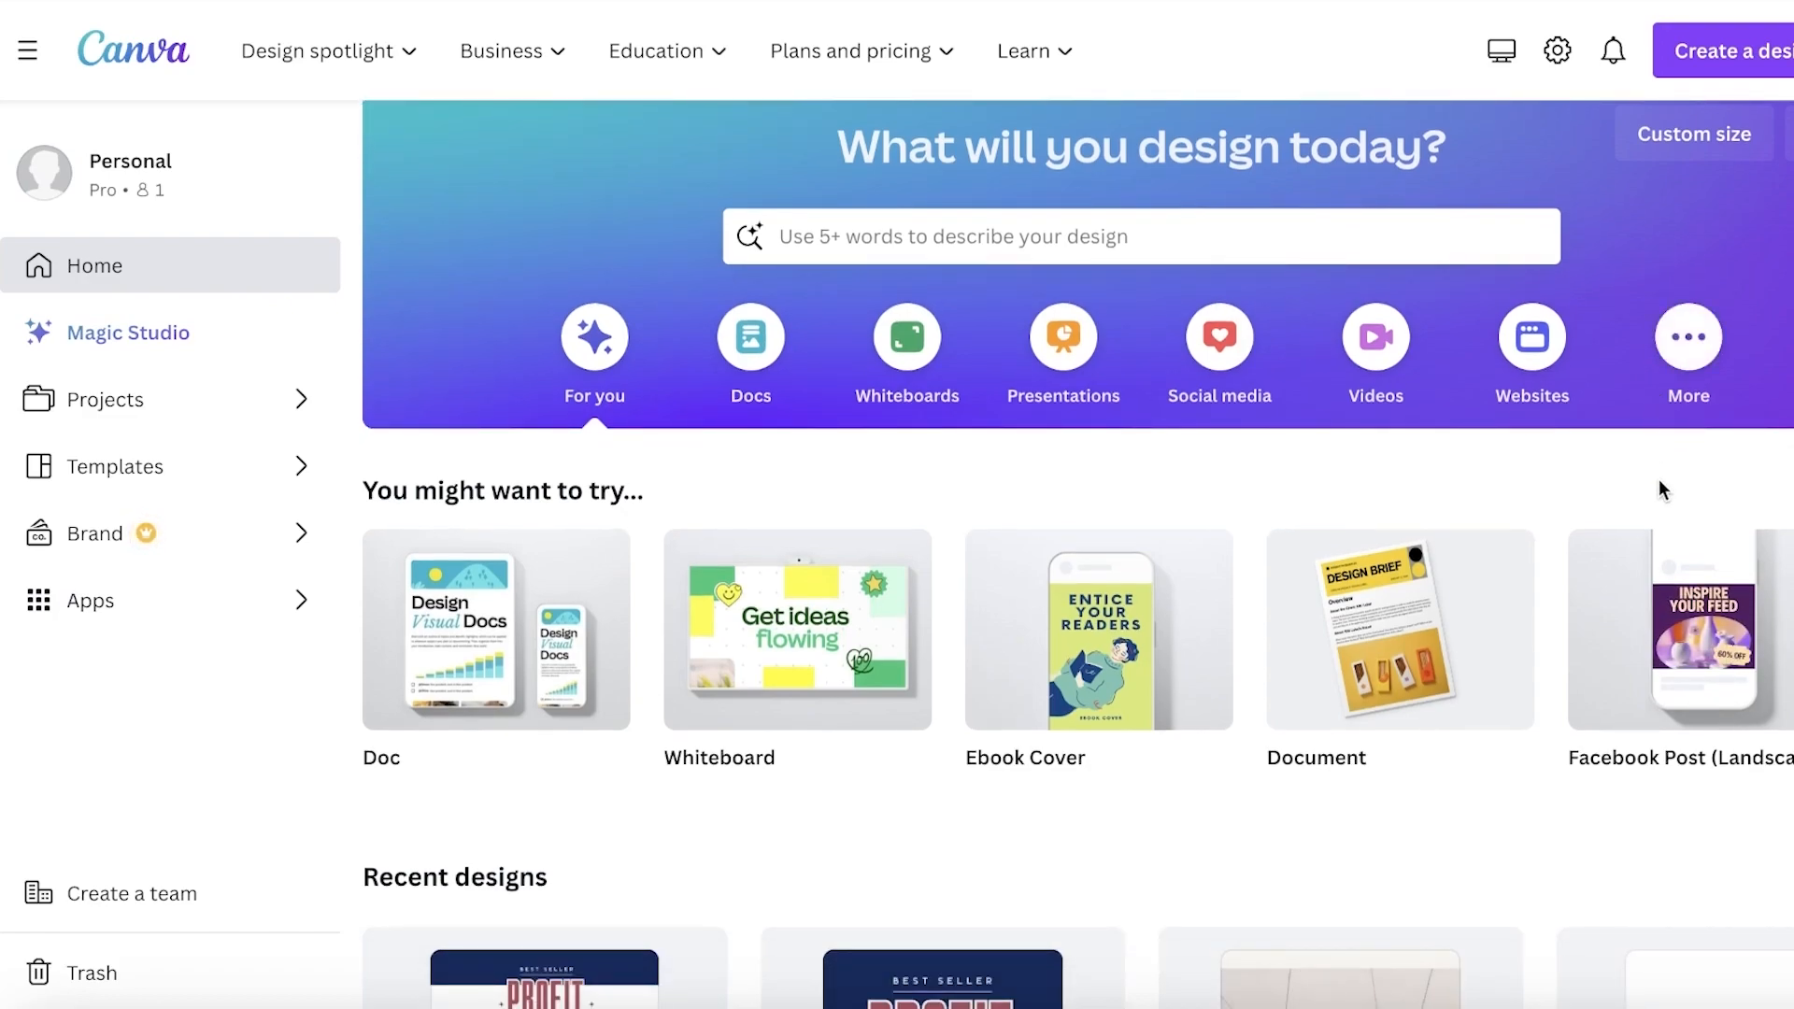
pyautogui.scroll(-1, 1659, 480)
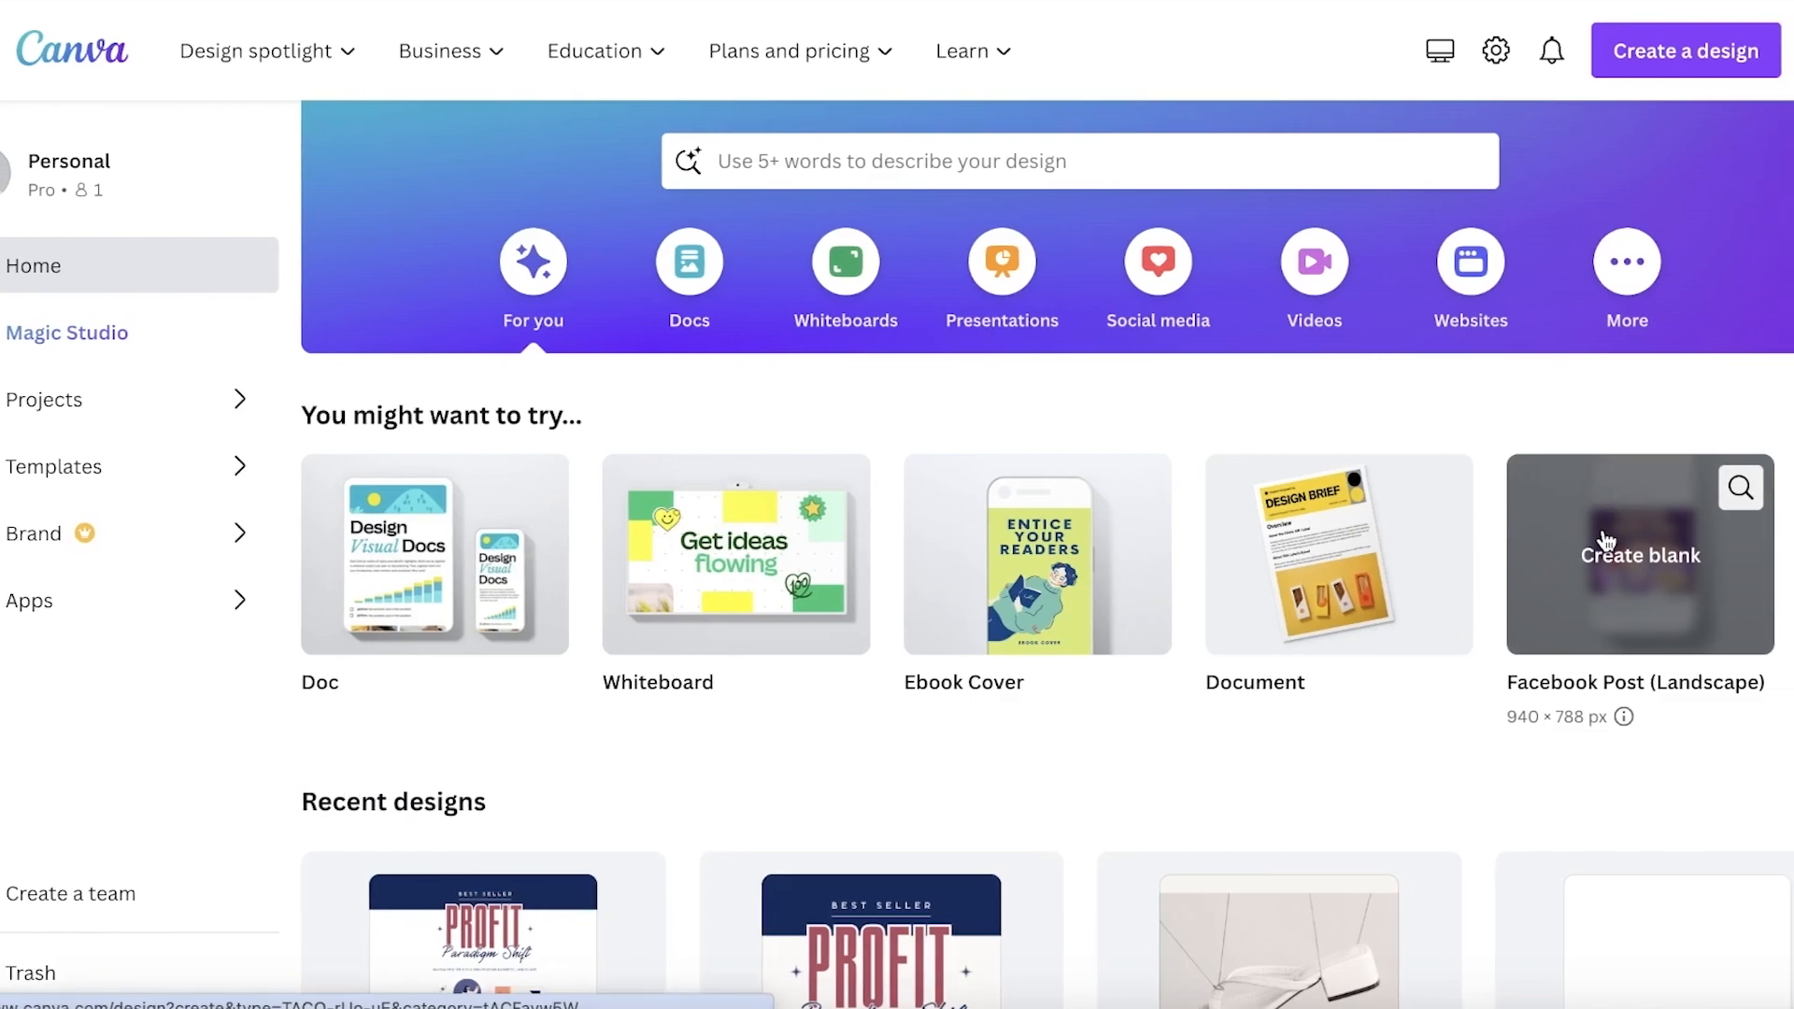
pyautogui.scroll(-5, 1492, 550)
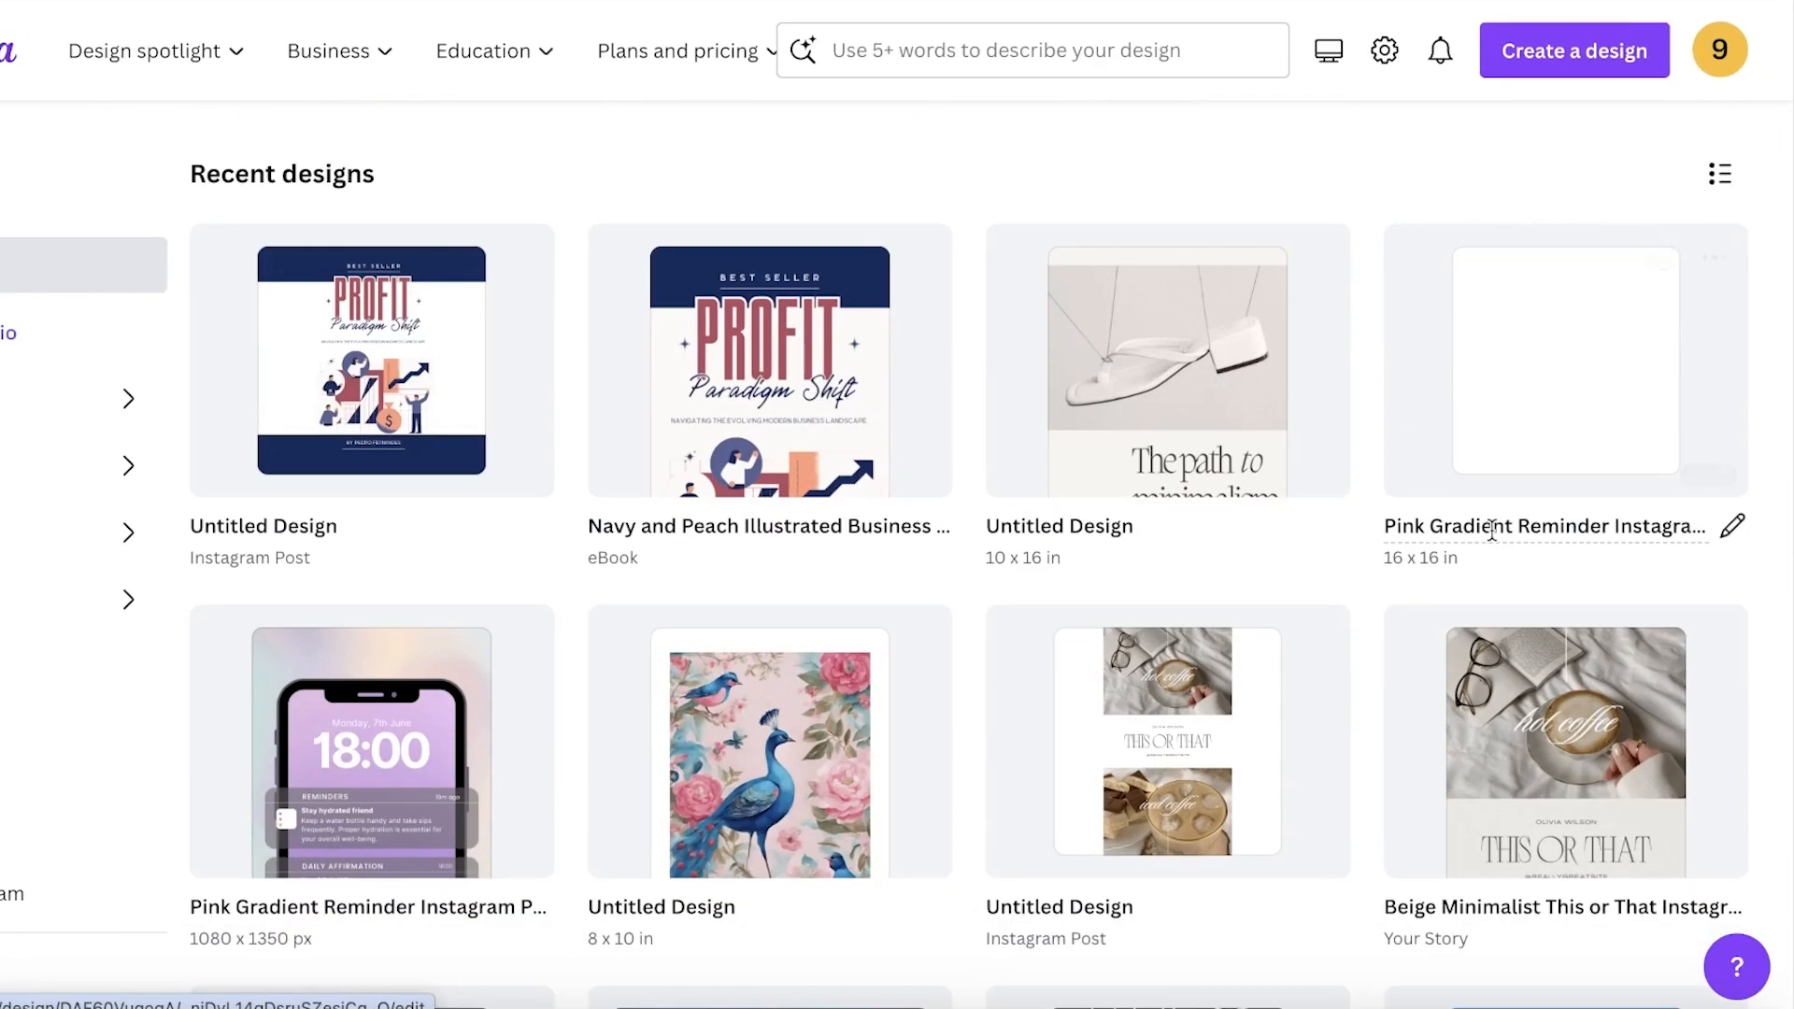
pyautogui.scroll(-2, 1486, 528)
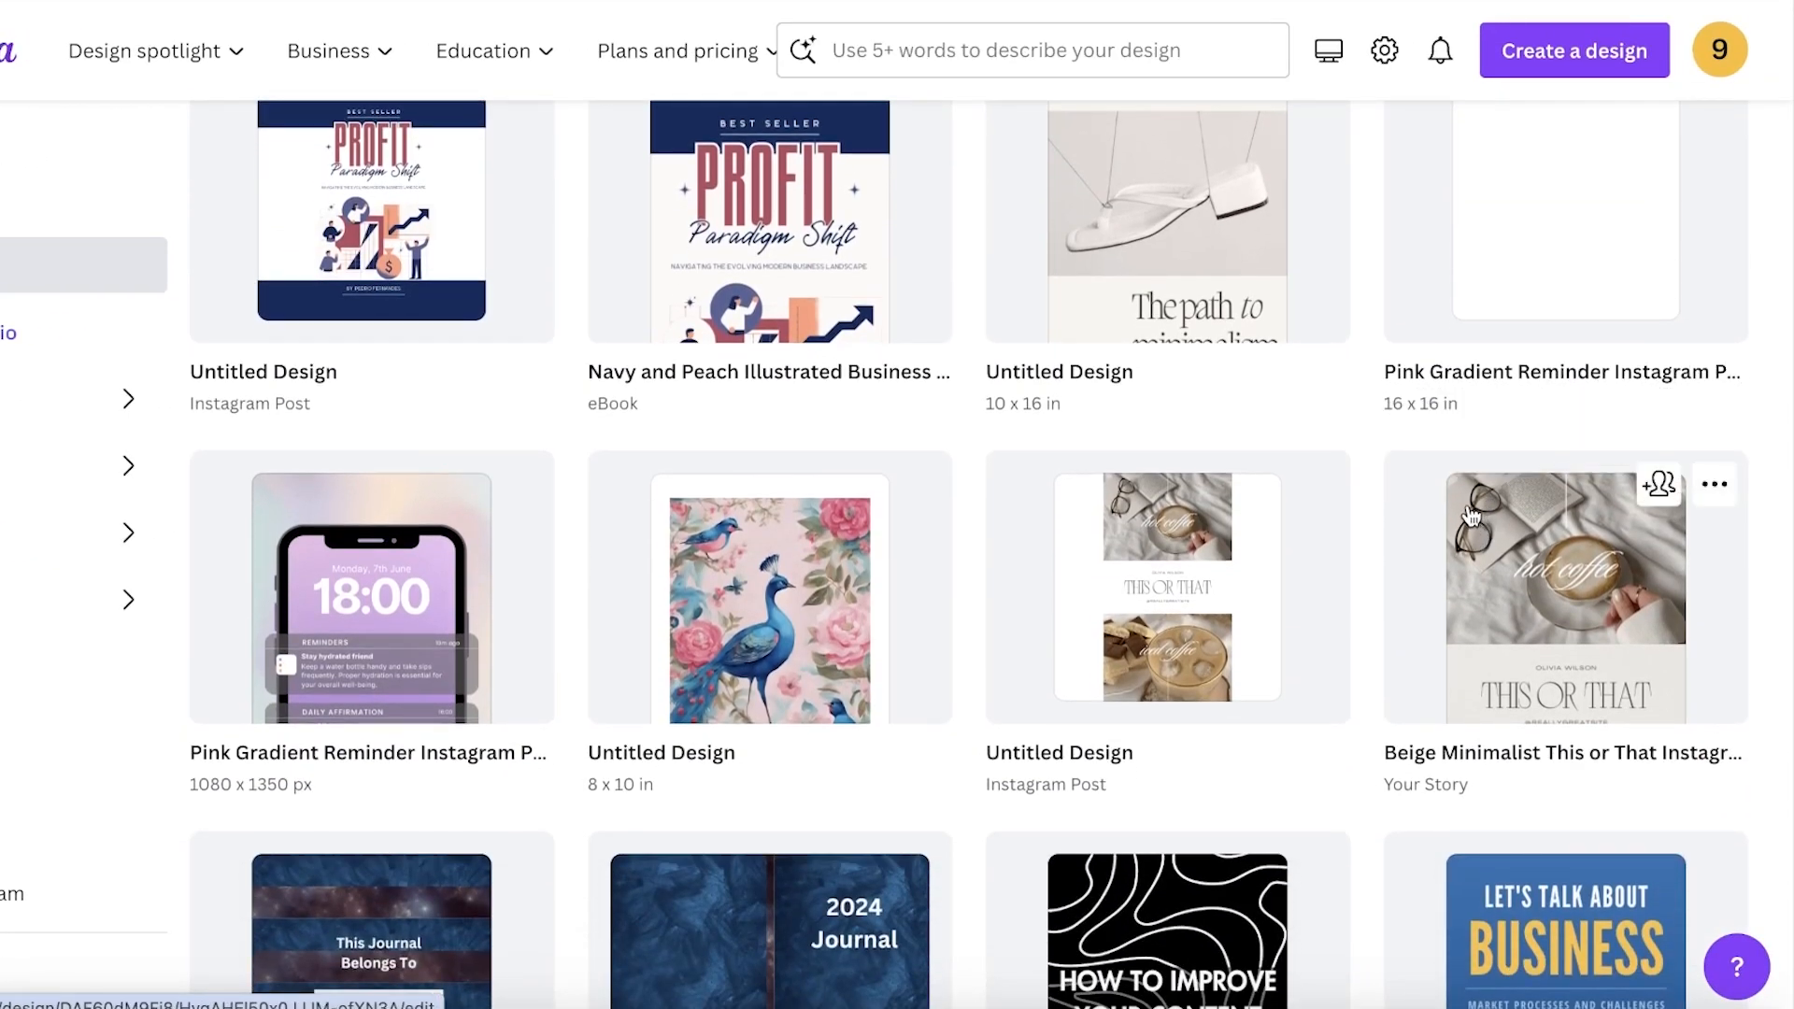
pyautogui.scroll(6, 1472, 514)
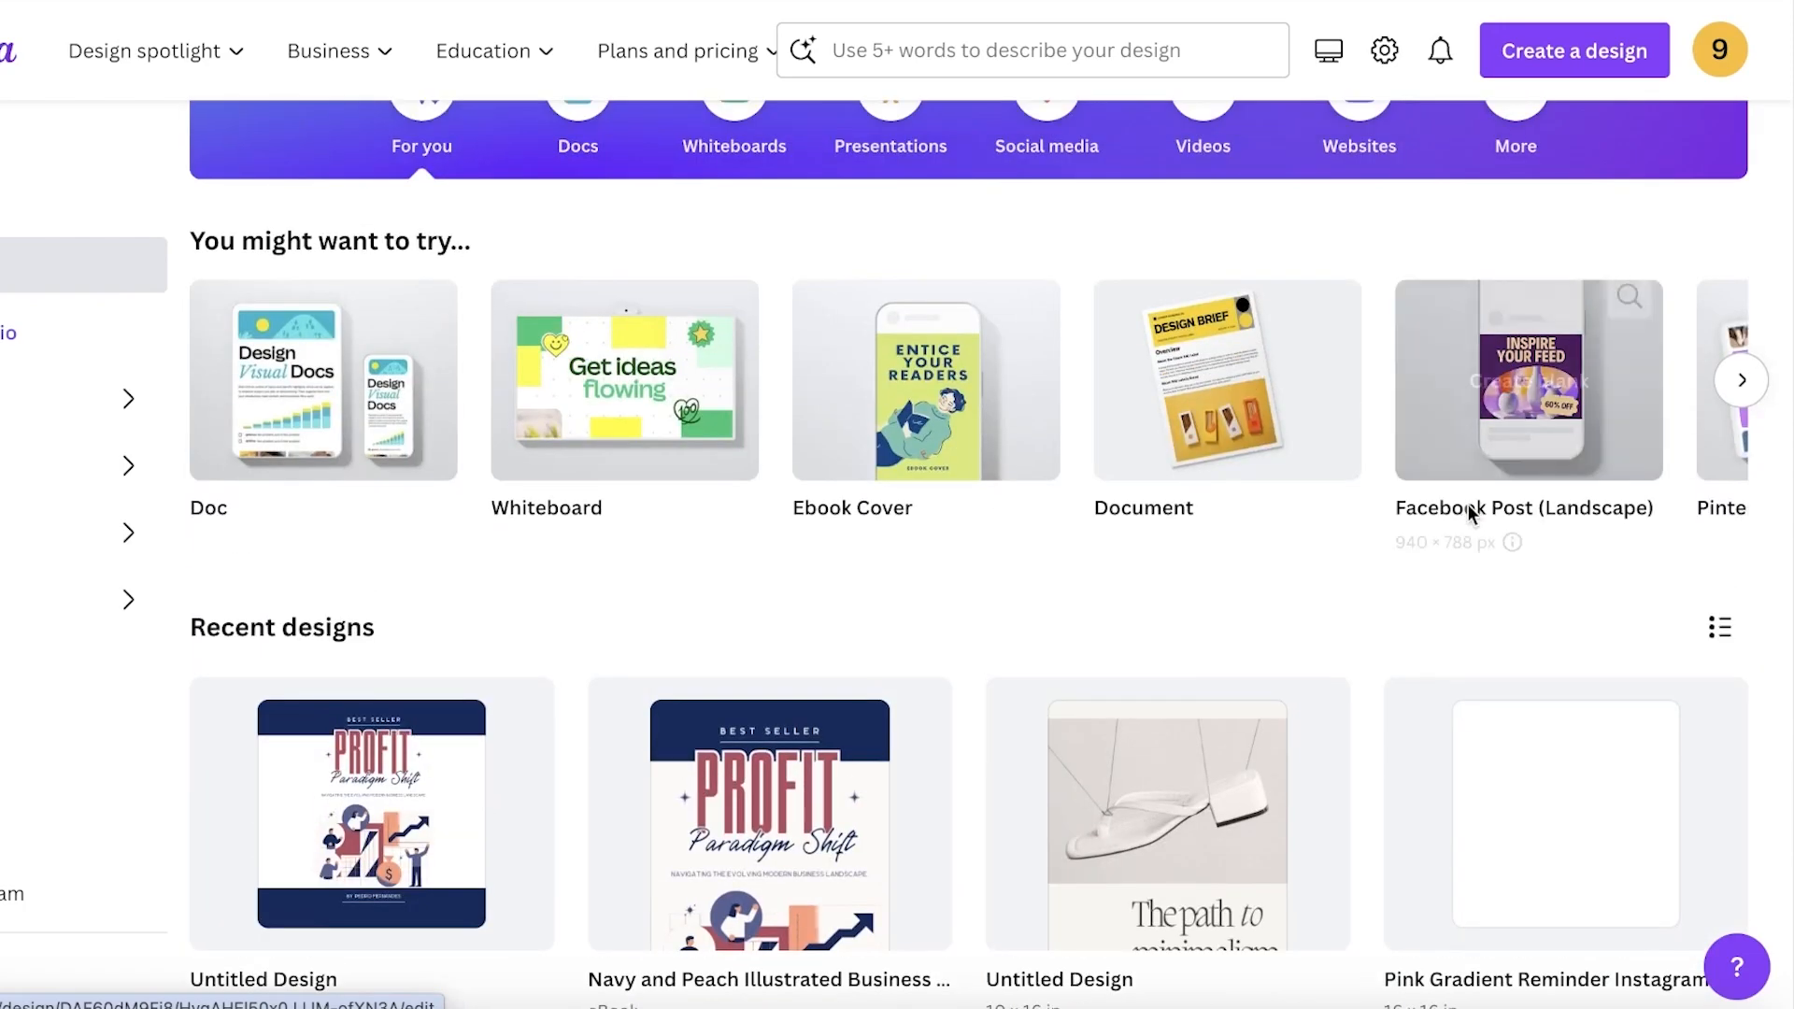
pyautogui.scroll(3, 1448, 561)
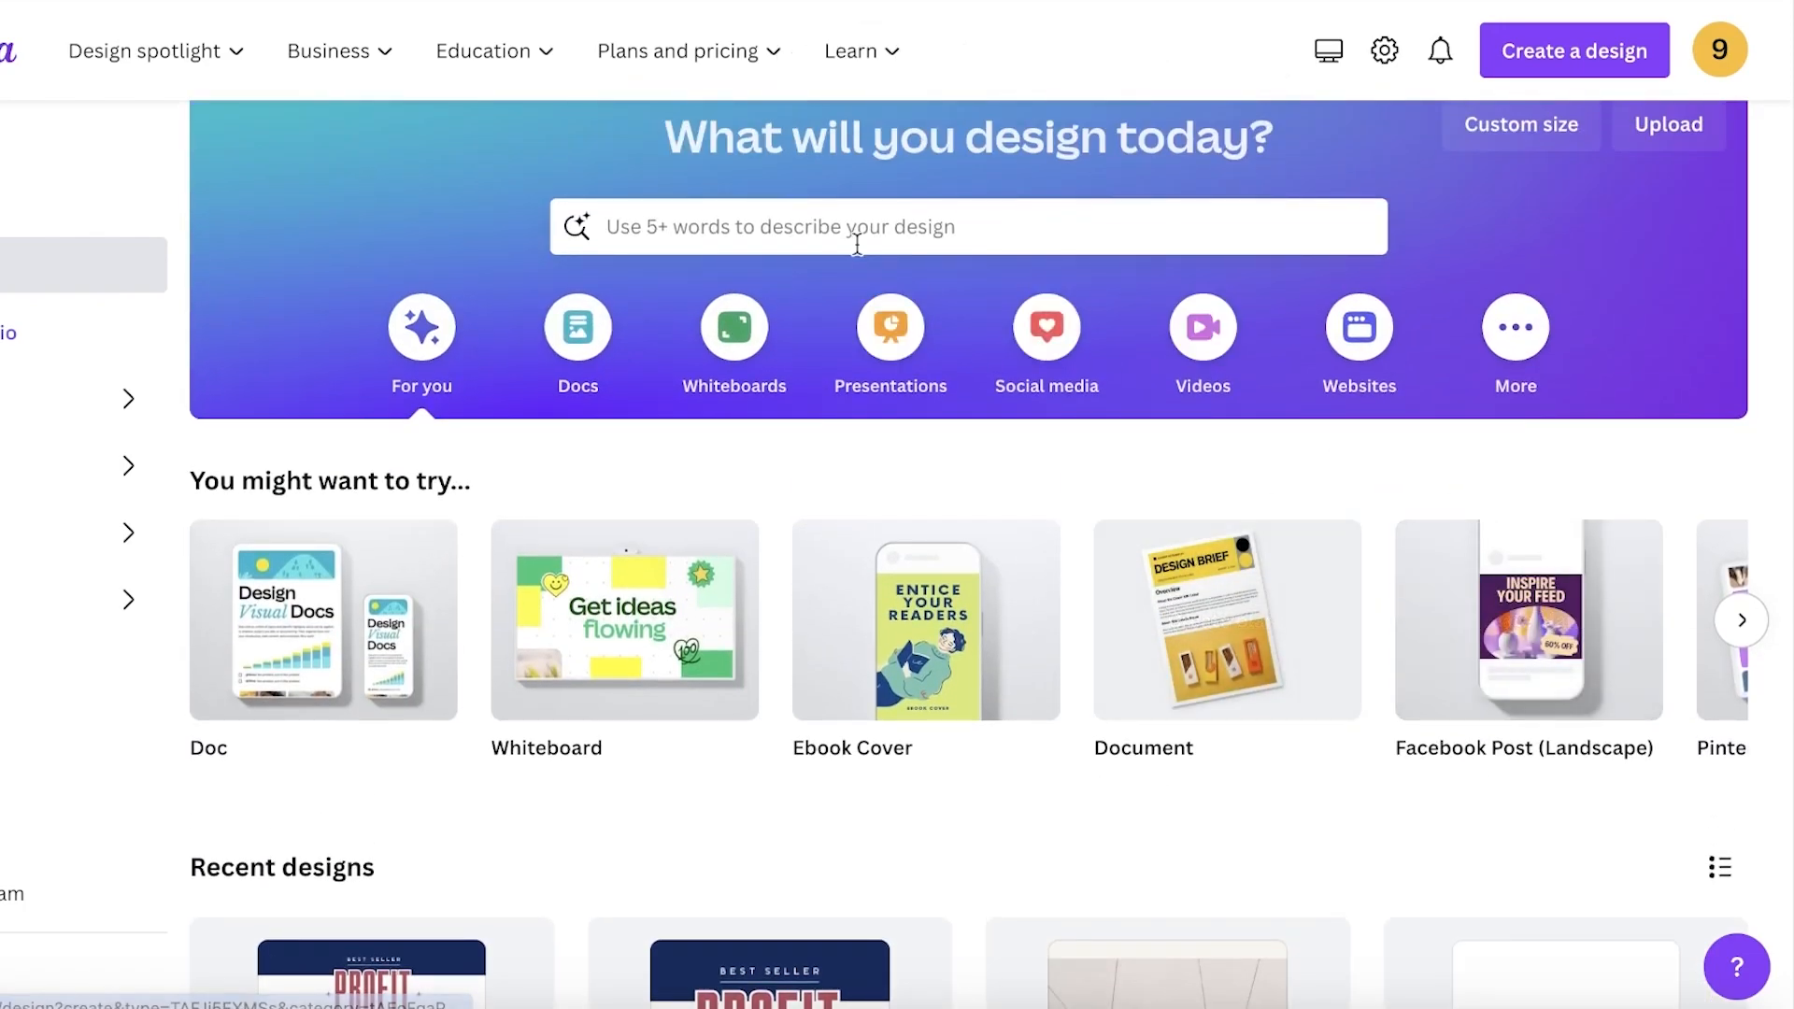
pyautogui.click(889, 353)
pyautogui.scroll(-10, 646, 439)
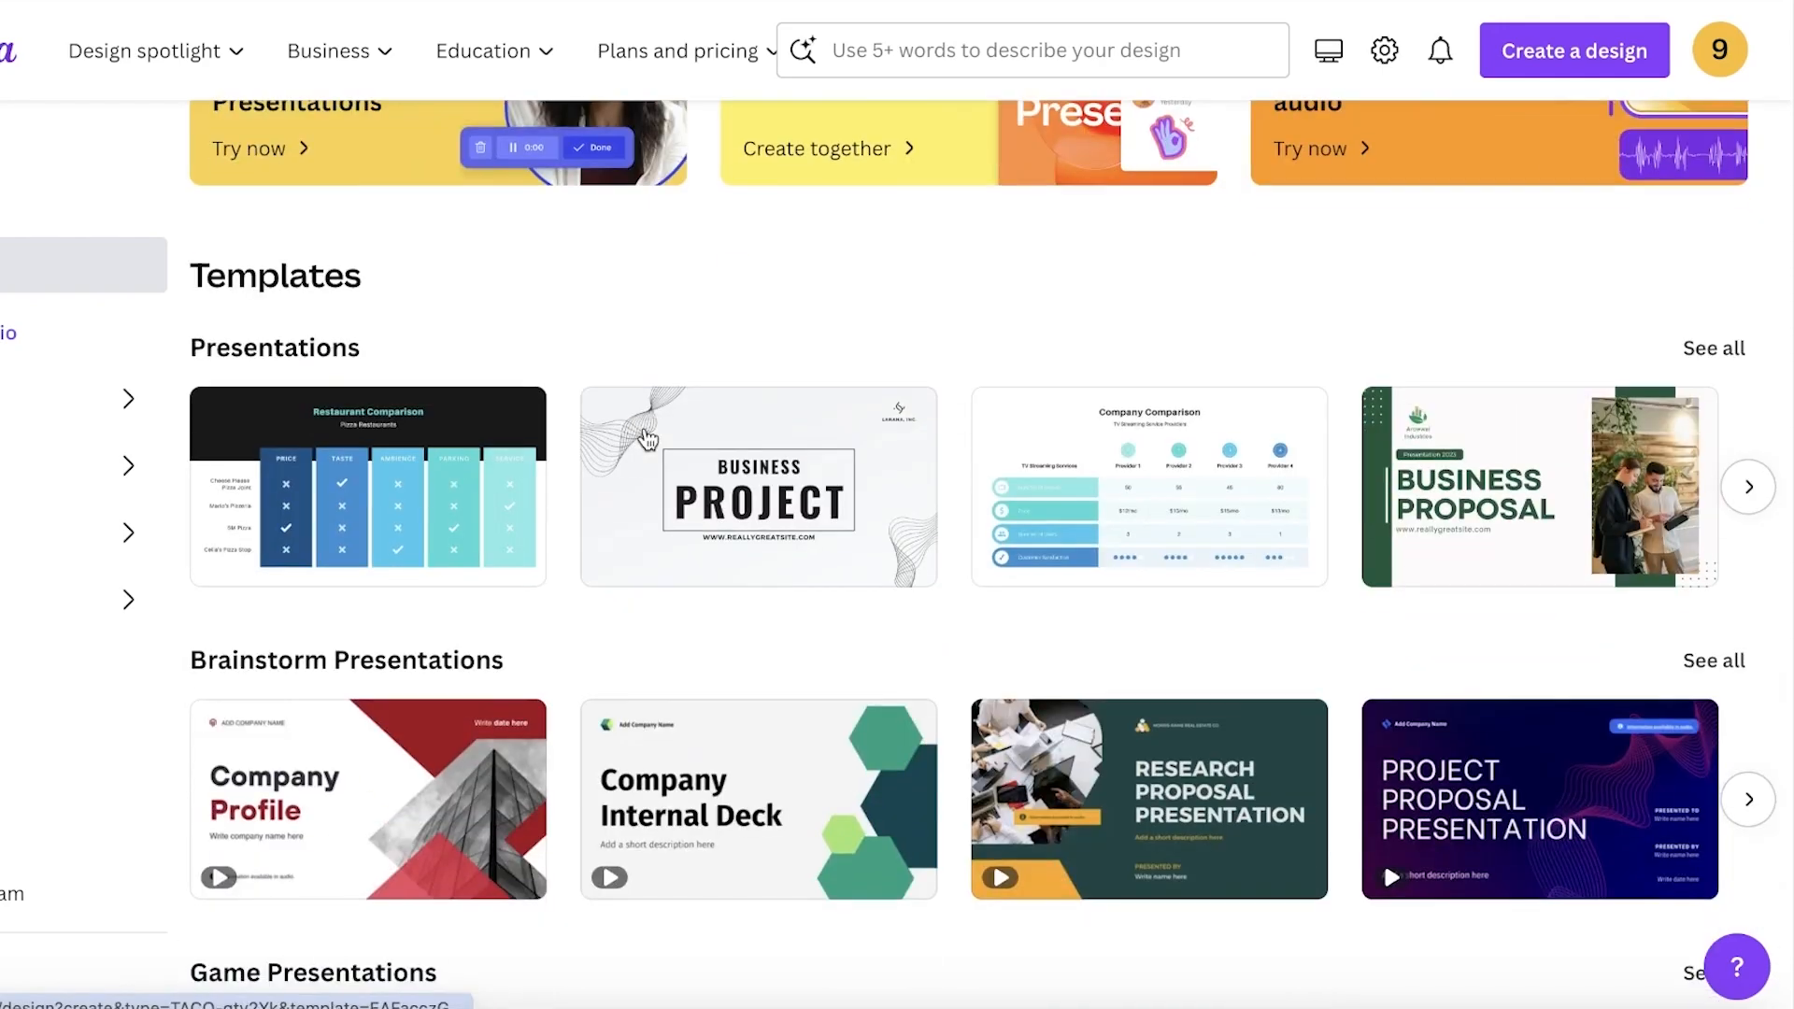
pyautogui.scroll(-3, 645, 439)
pyautogui.scroll(8, 666, 418)
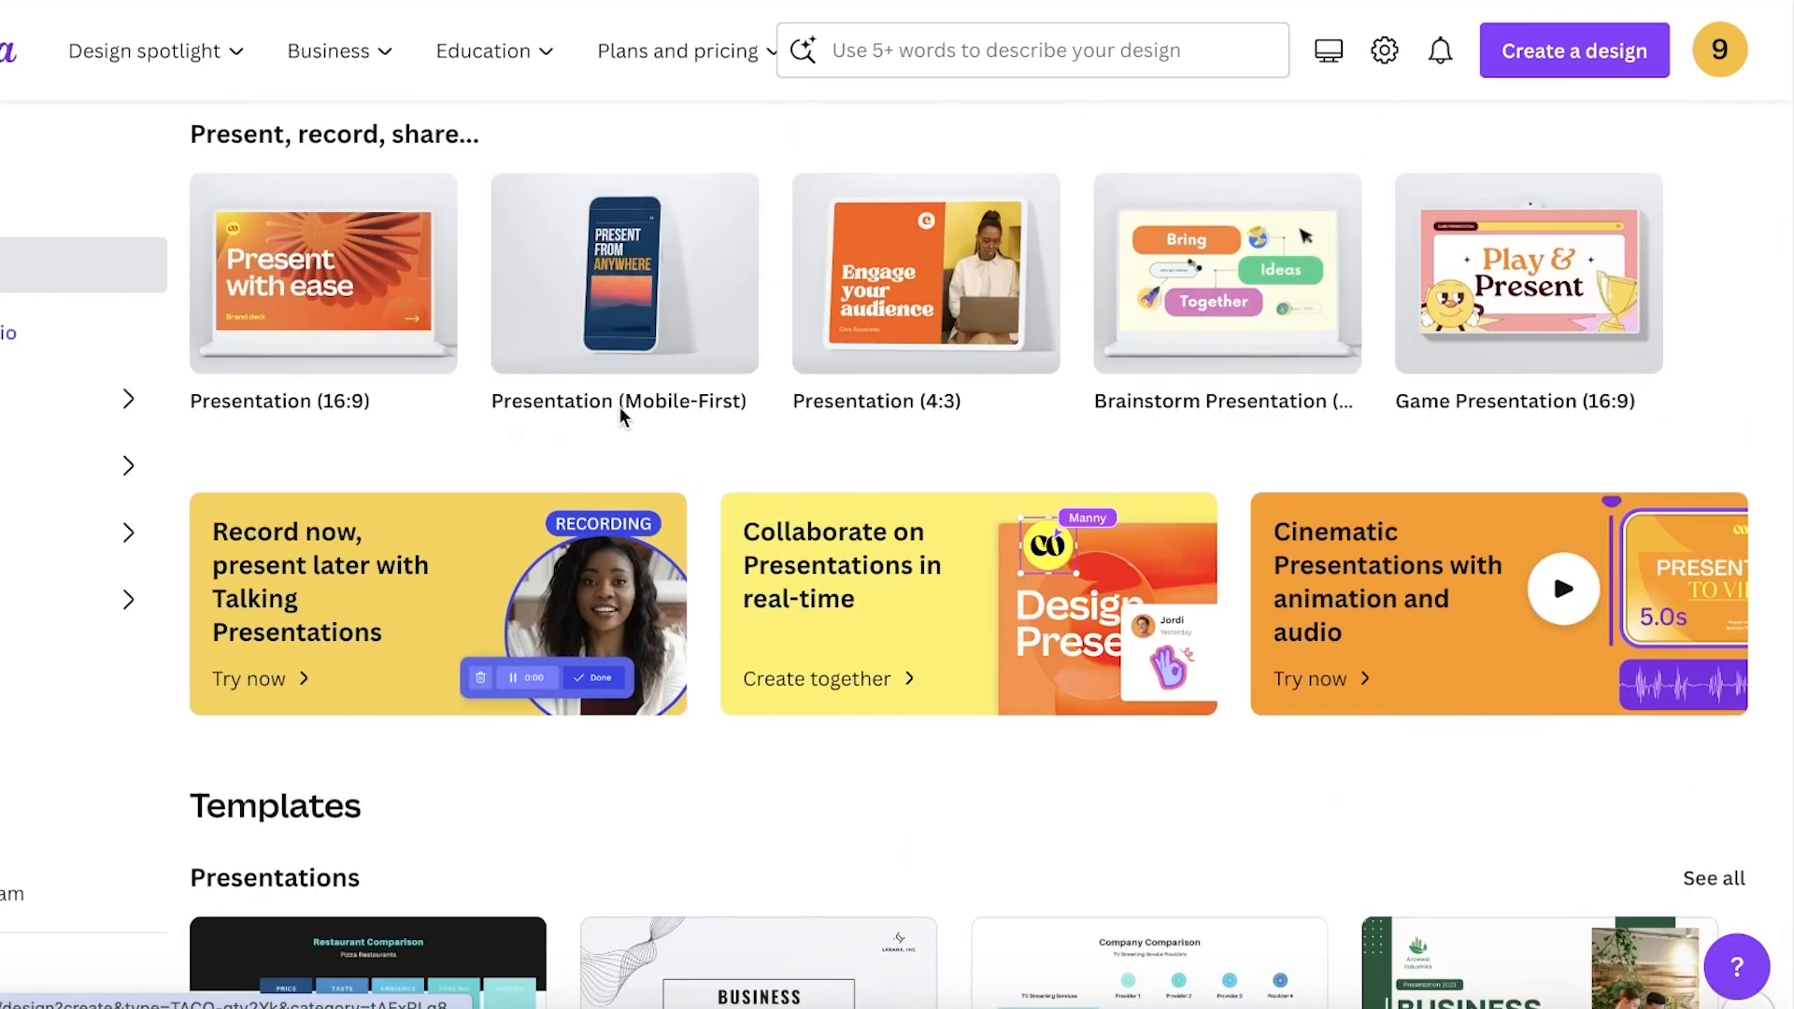
pyautogui.click(196, 295)
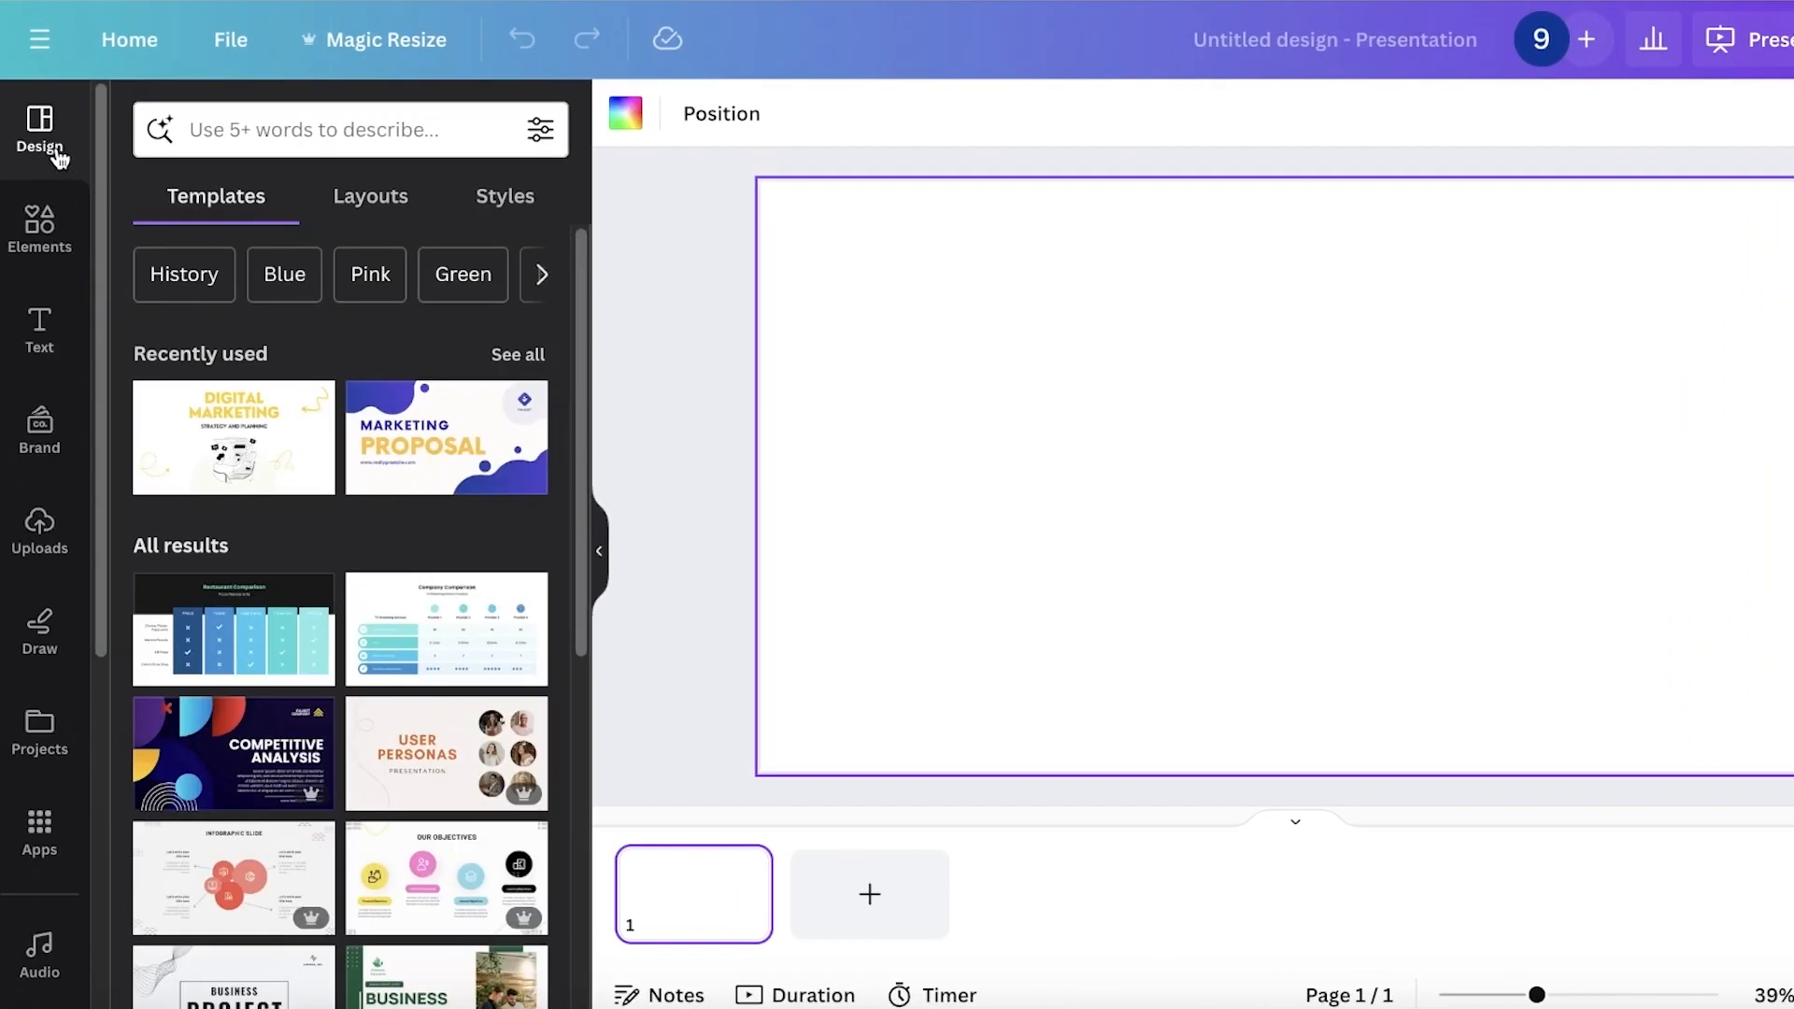
# - Search the presentation templates for "creative"
pyautogui.scroll(-4, 374, 514)
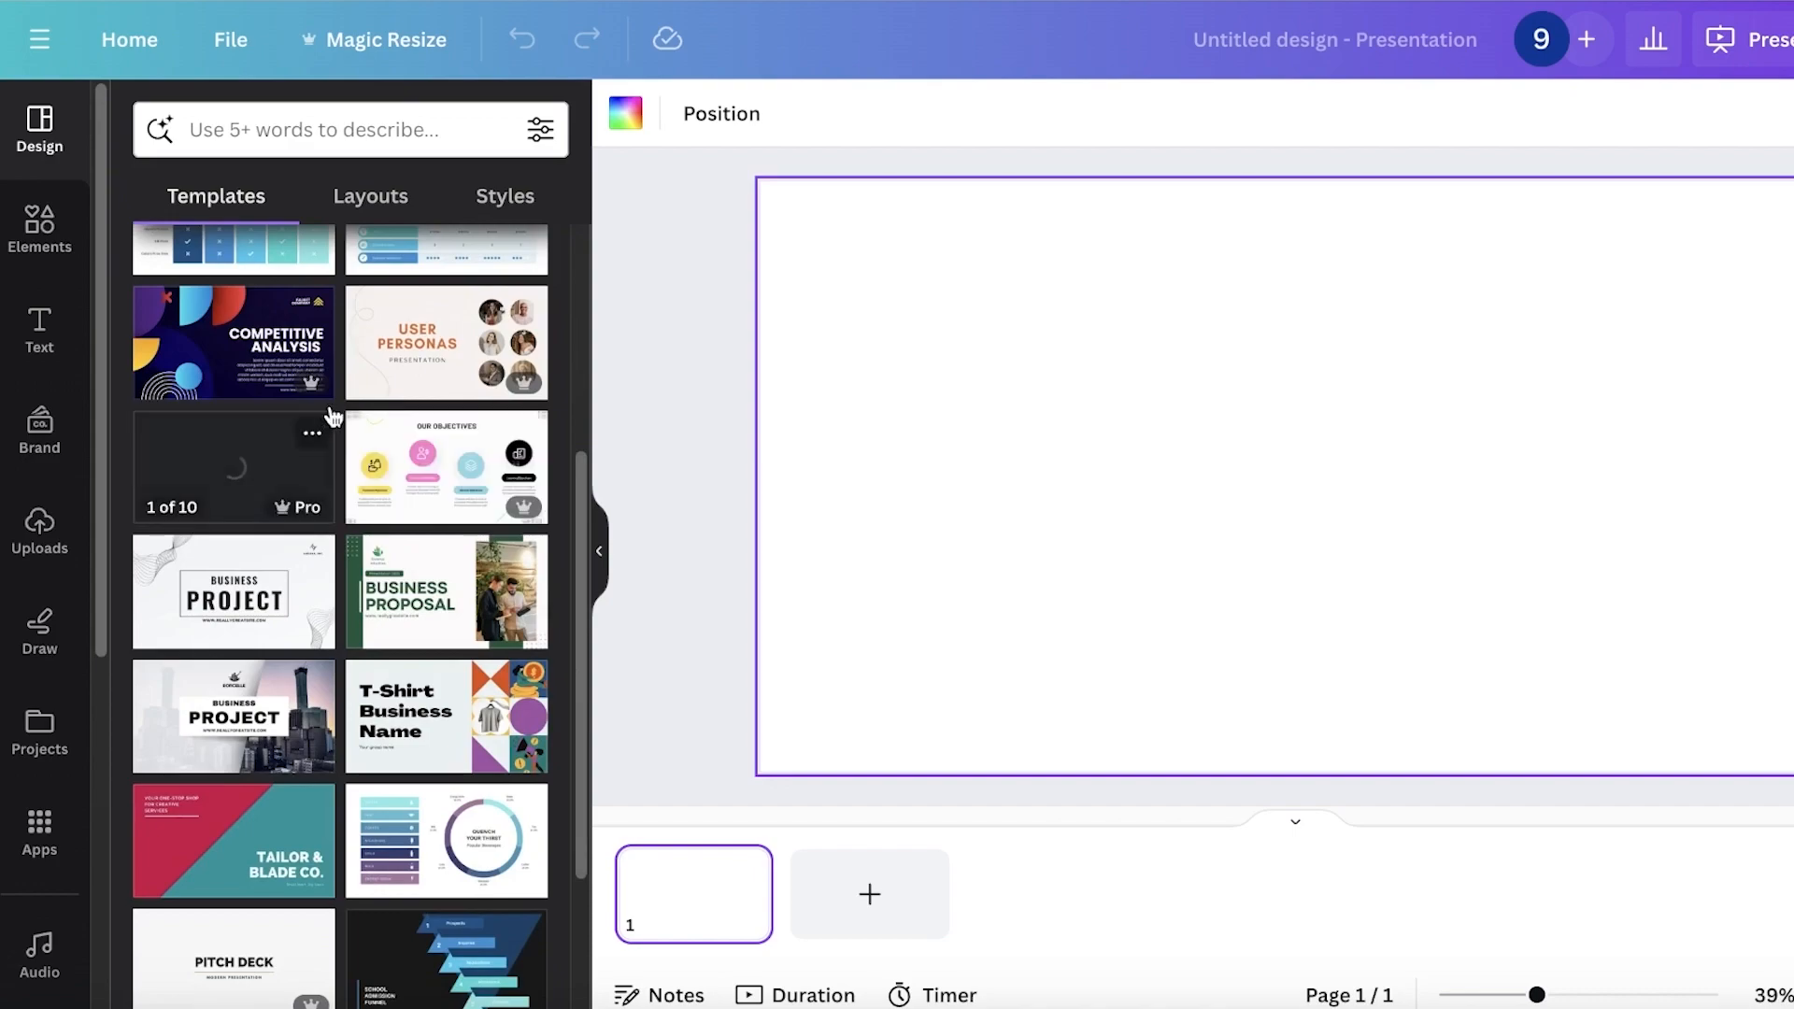
pyautogui.scroll(-3, 360, 389)
pyautogui.scroll(-5, 383, 408)
pyautogui.click(351, 122)
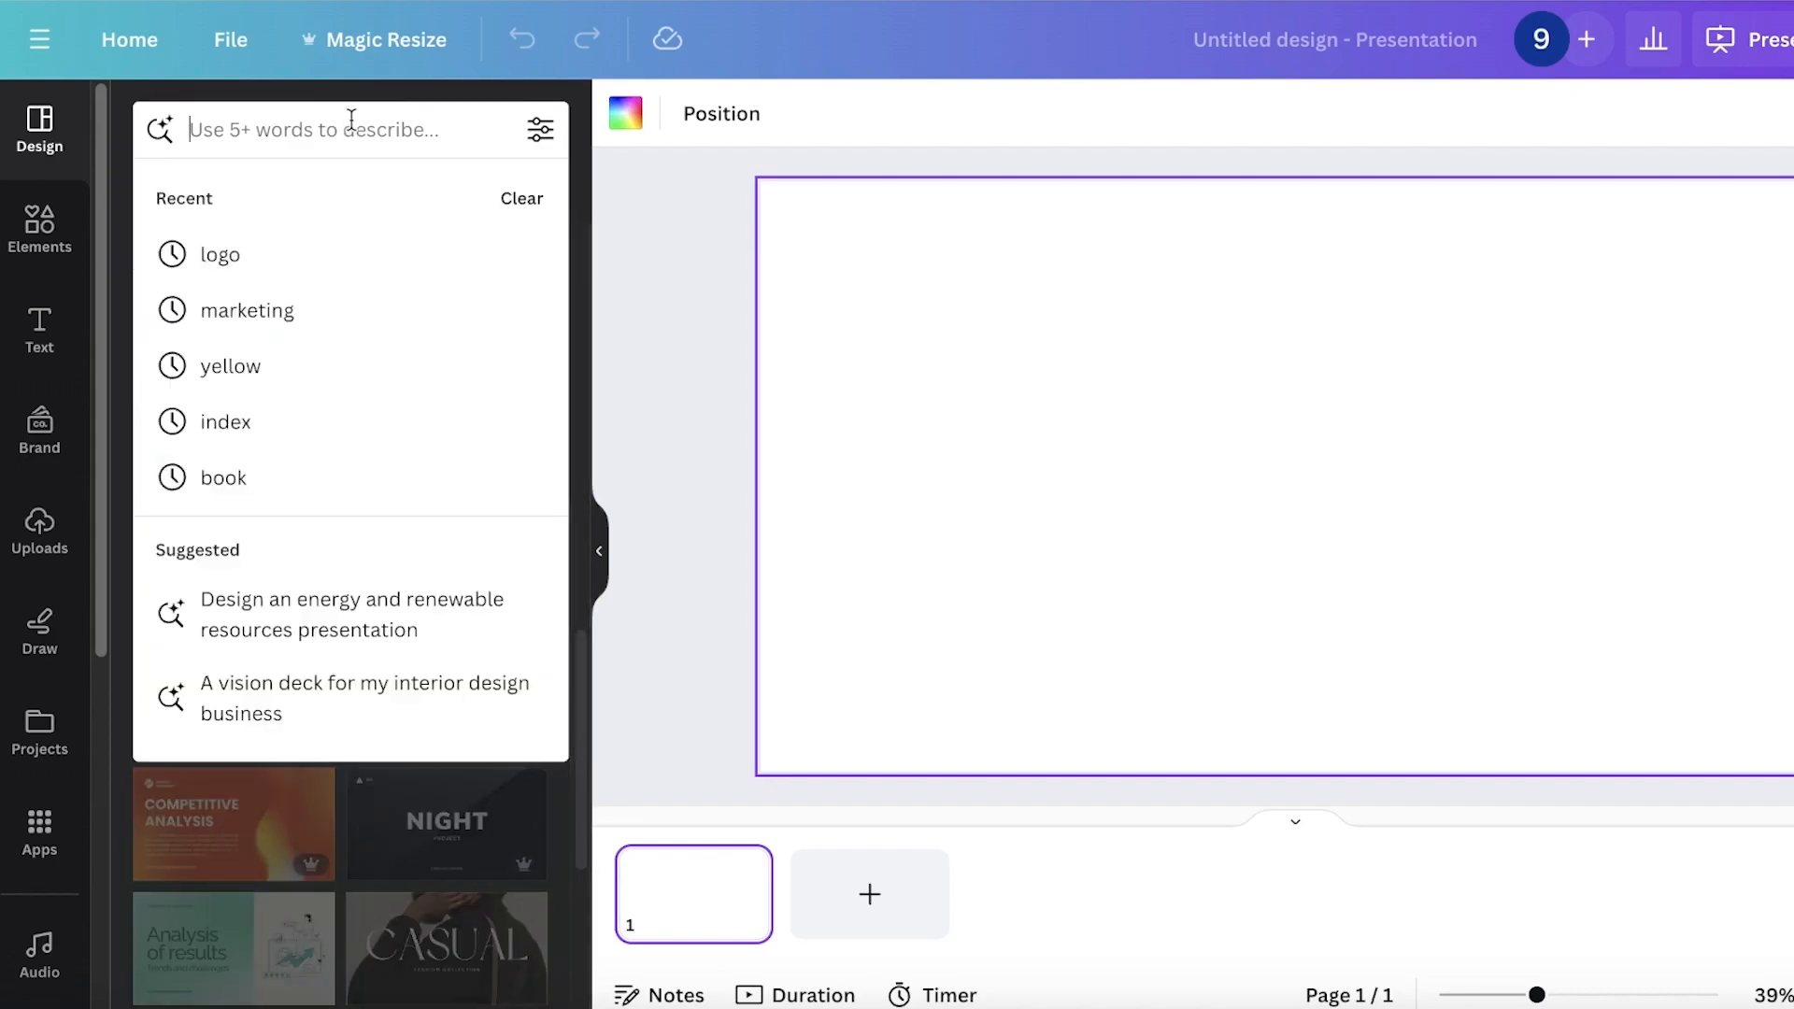
pyautogui.write('creative')
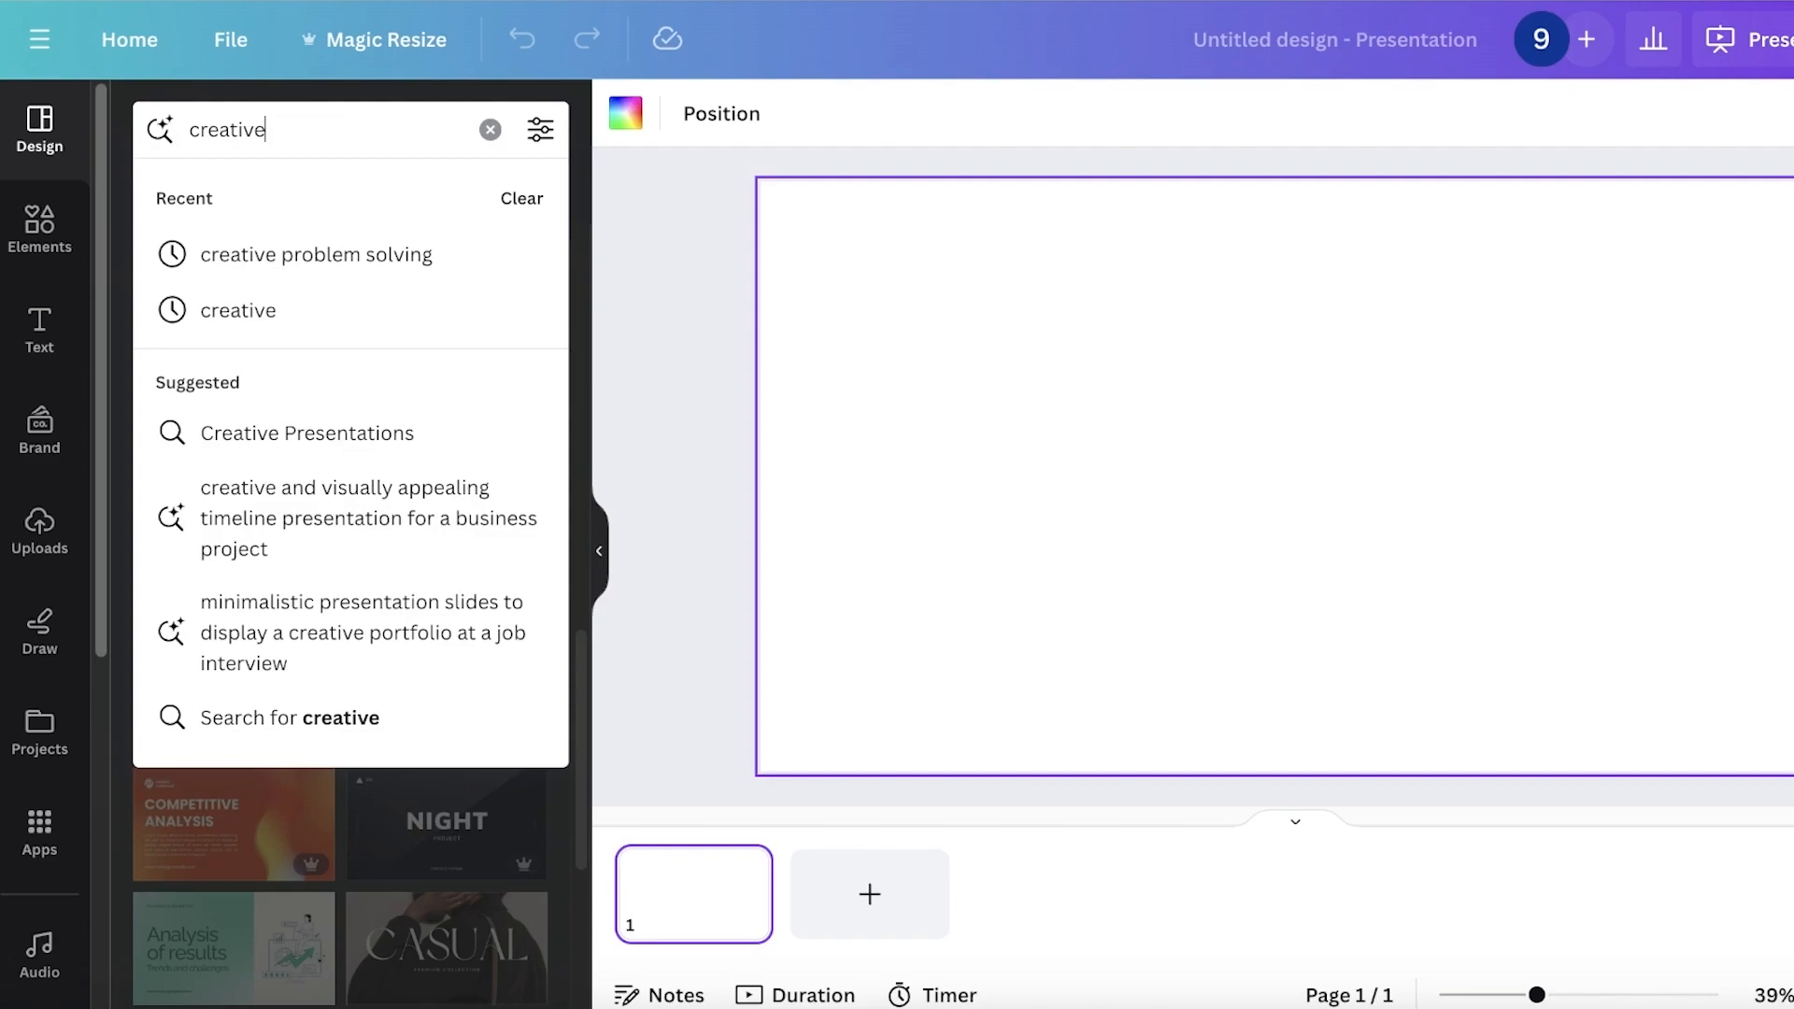
pyautogui.press('Return')
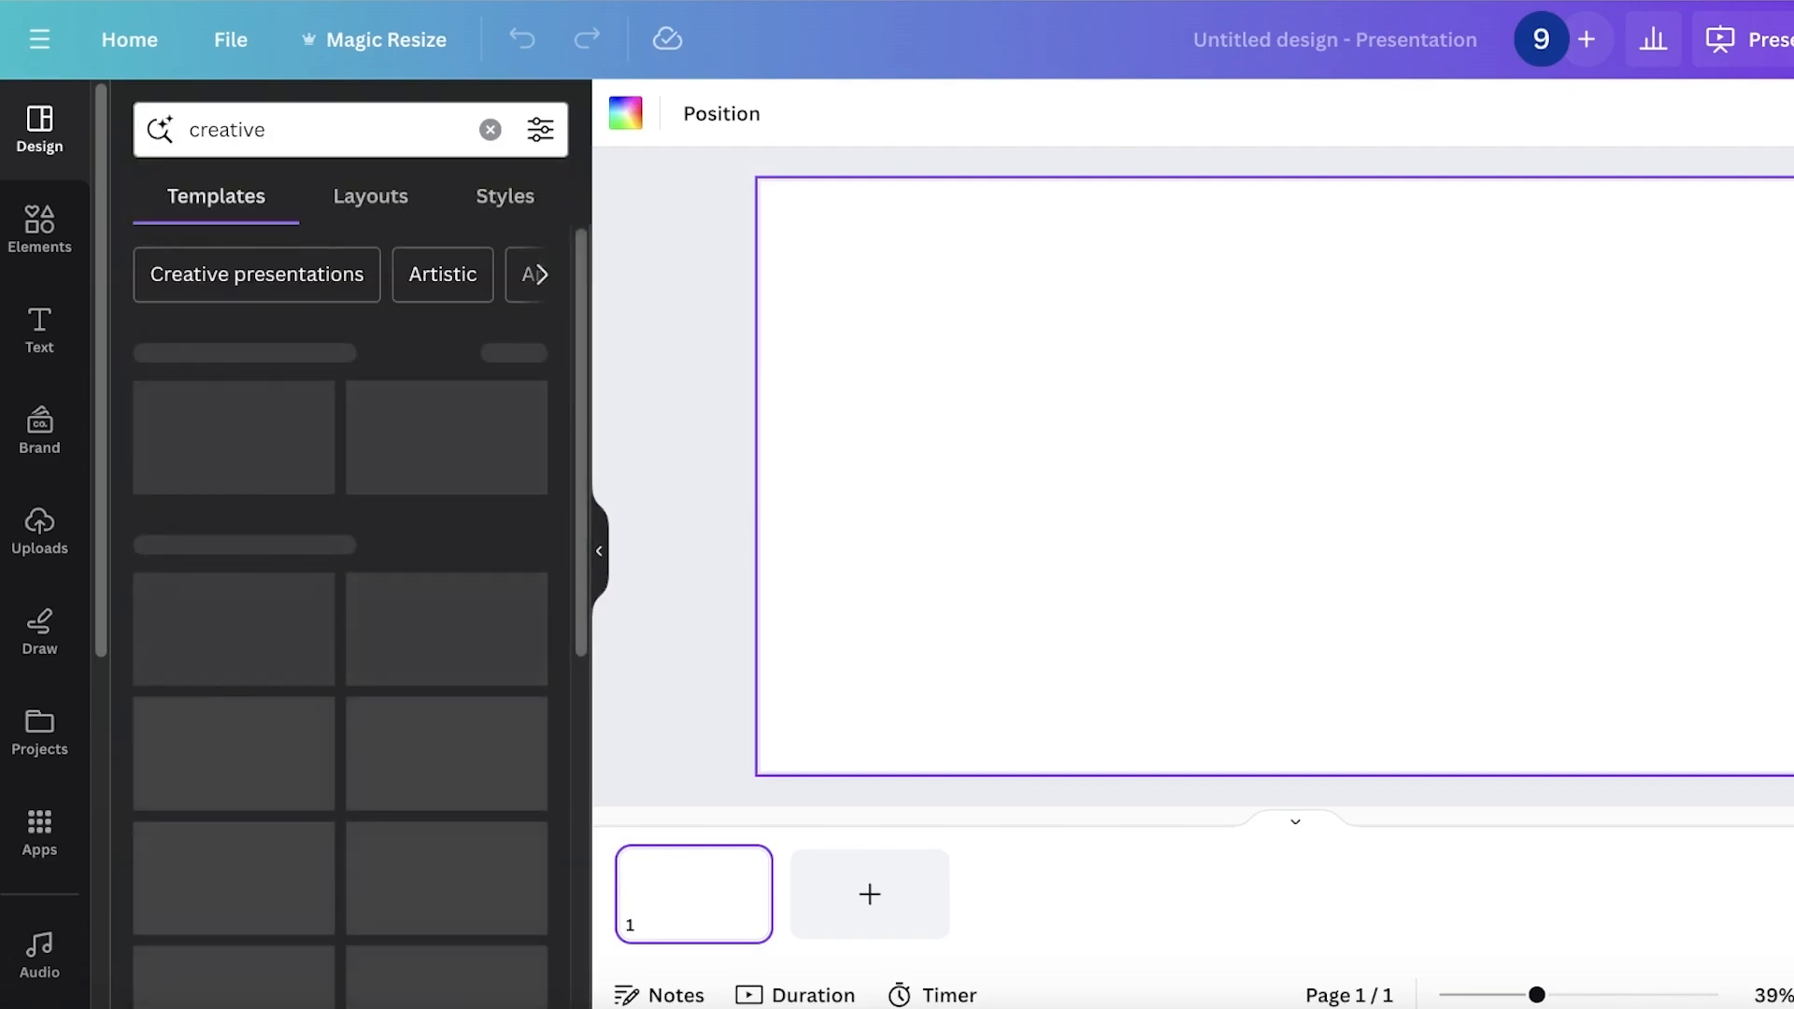
# - Apply only the cover page of the Colorful Minimalist Modern Creative Portfolio Presentation template, and clear the template search
pyautogui.scroll(-9, 513, 537)
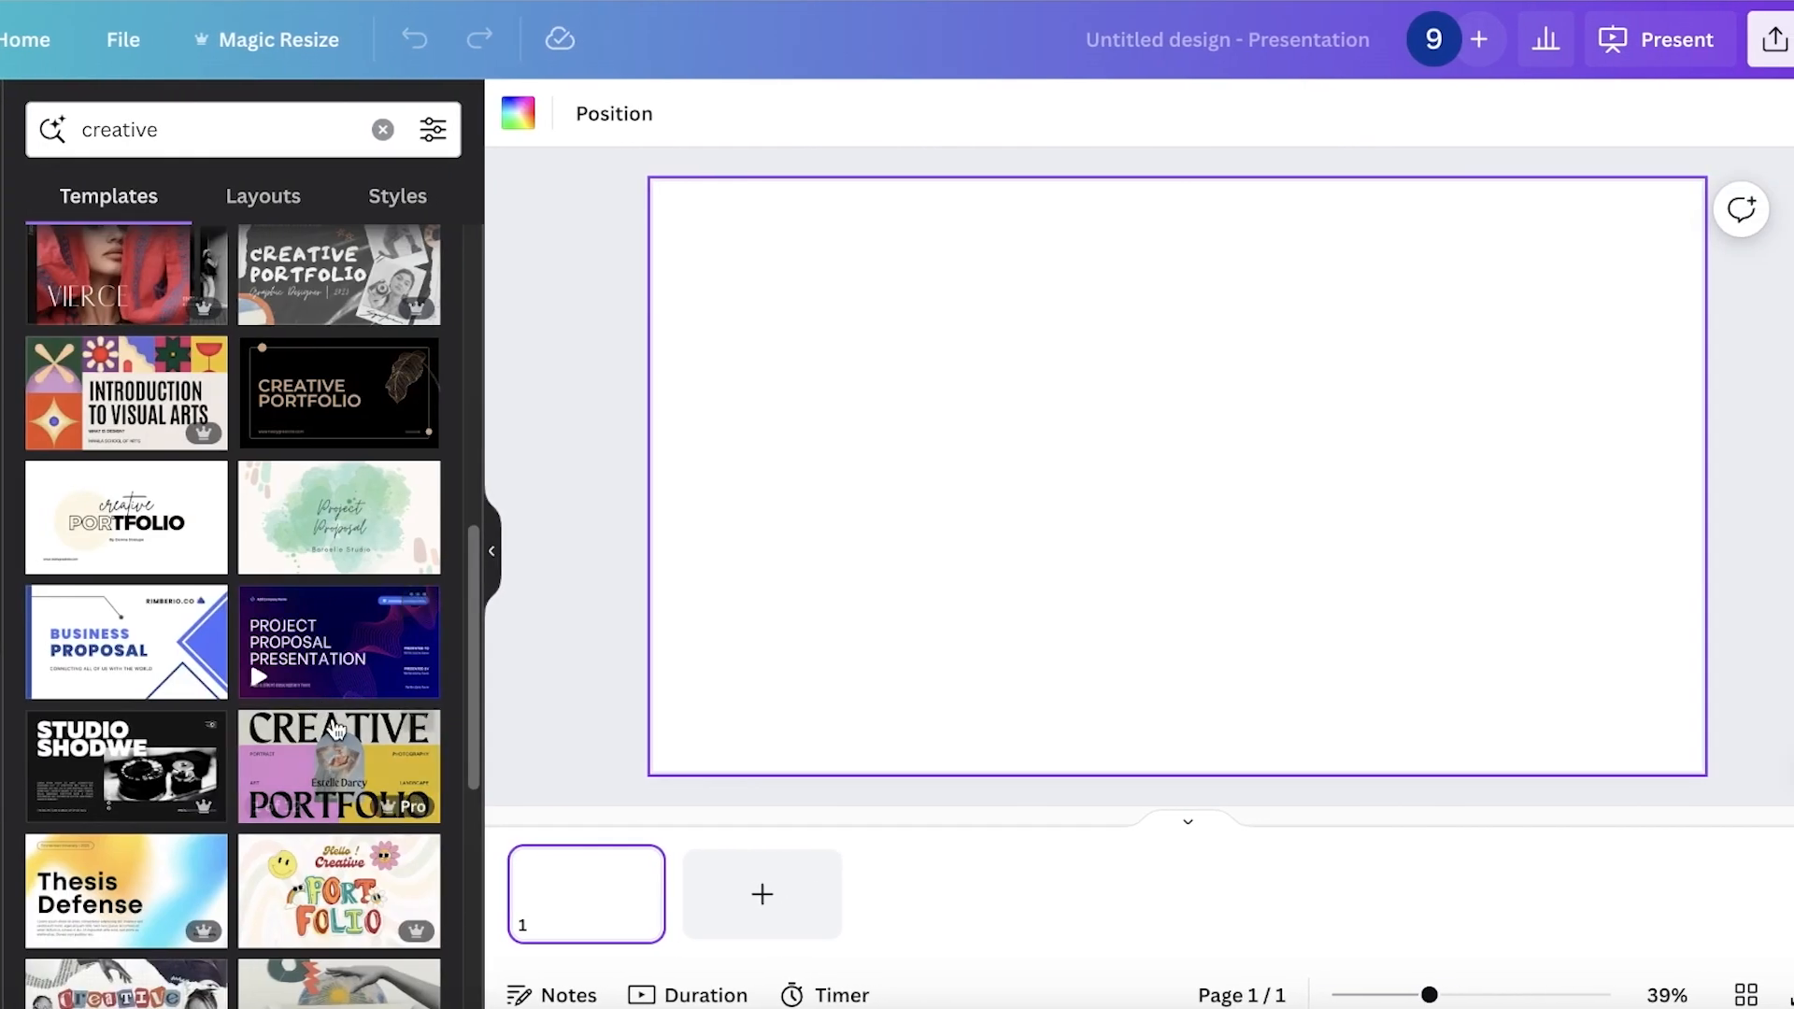
pyautogui.click(348, 733)
pyautogui.click(98, 533)
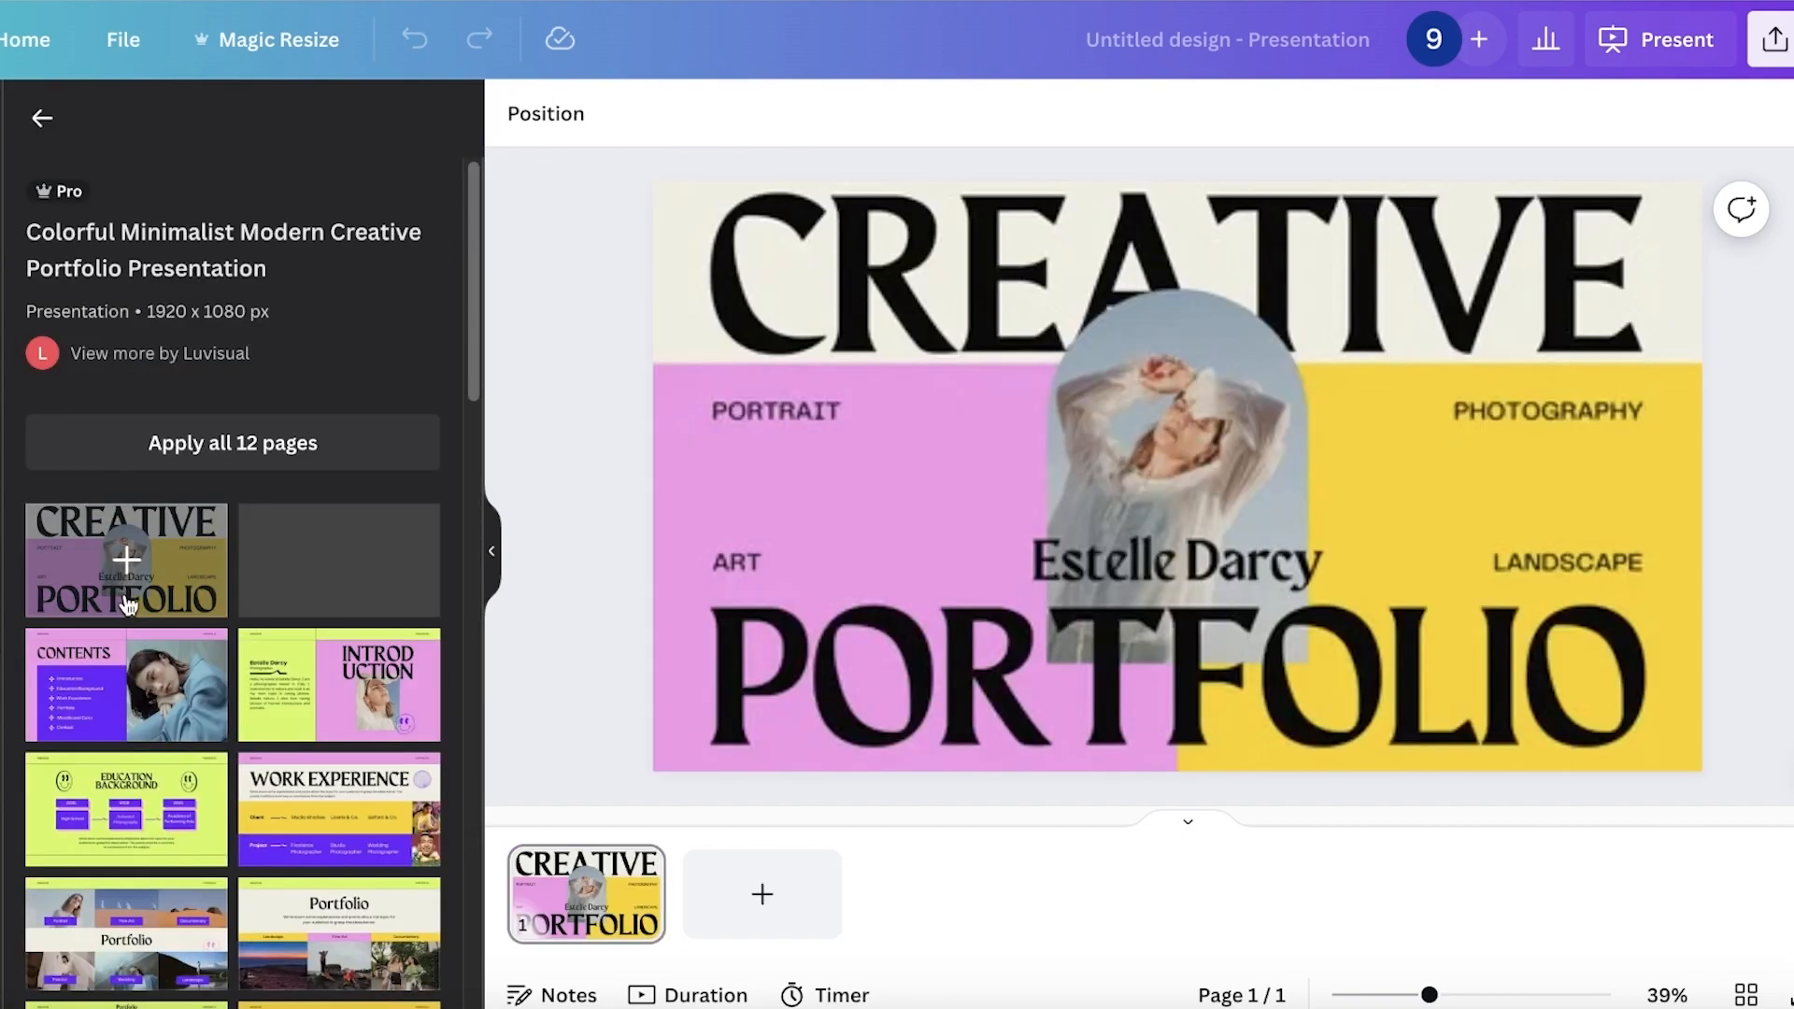
pyautogui.click(42, 119)
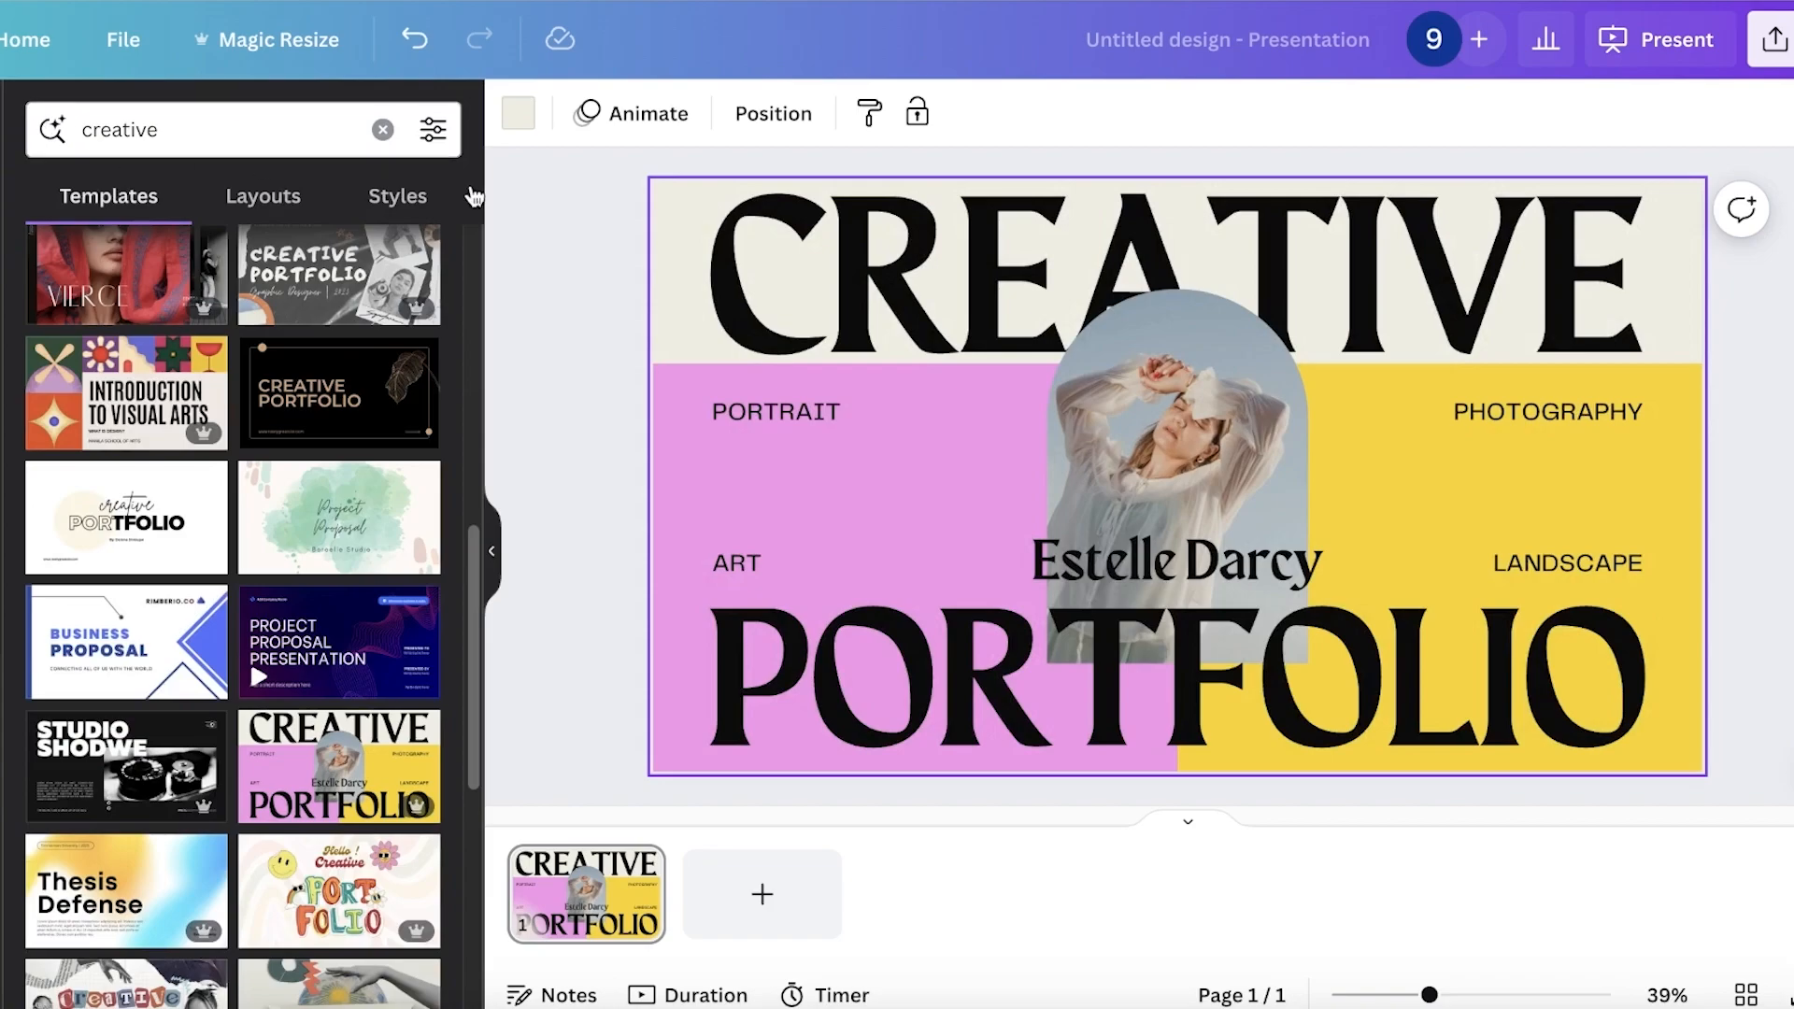
pyautogui.click(382, 128)
pyautogui.click(598, 372)
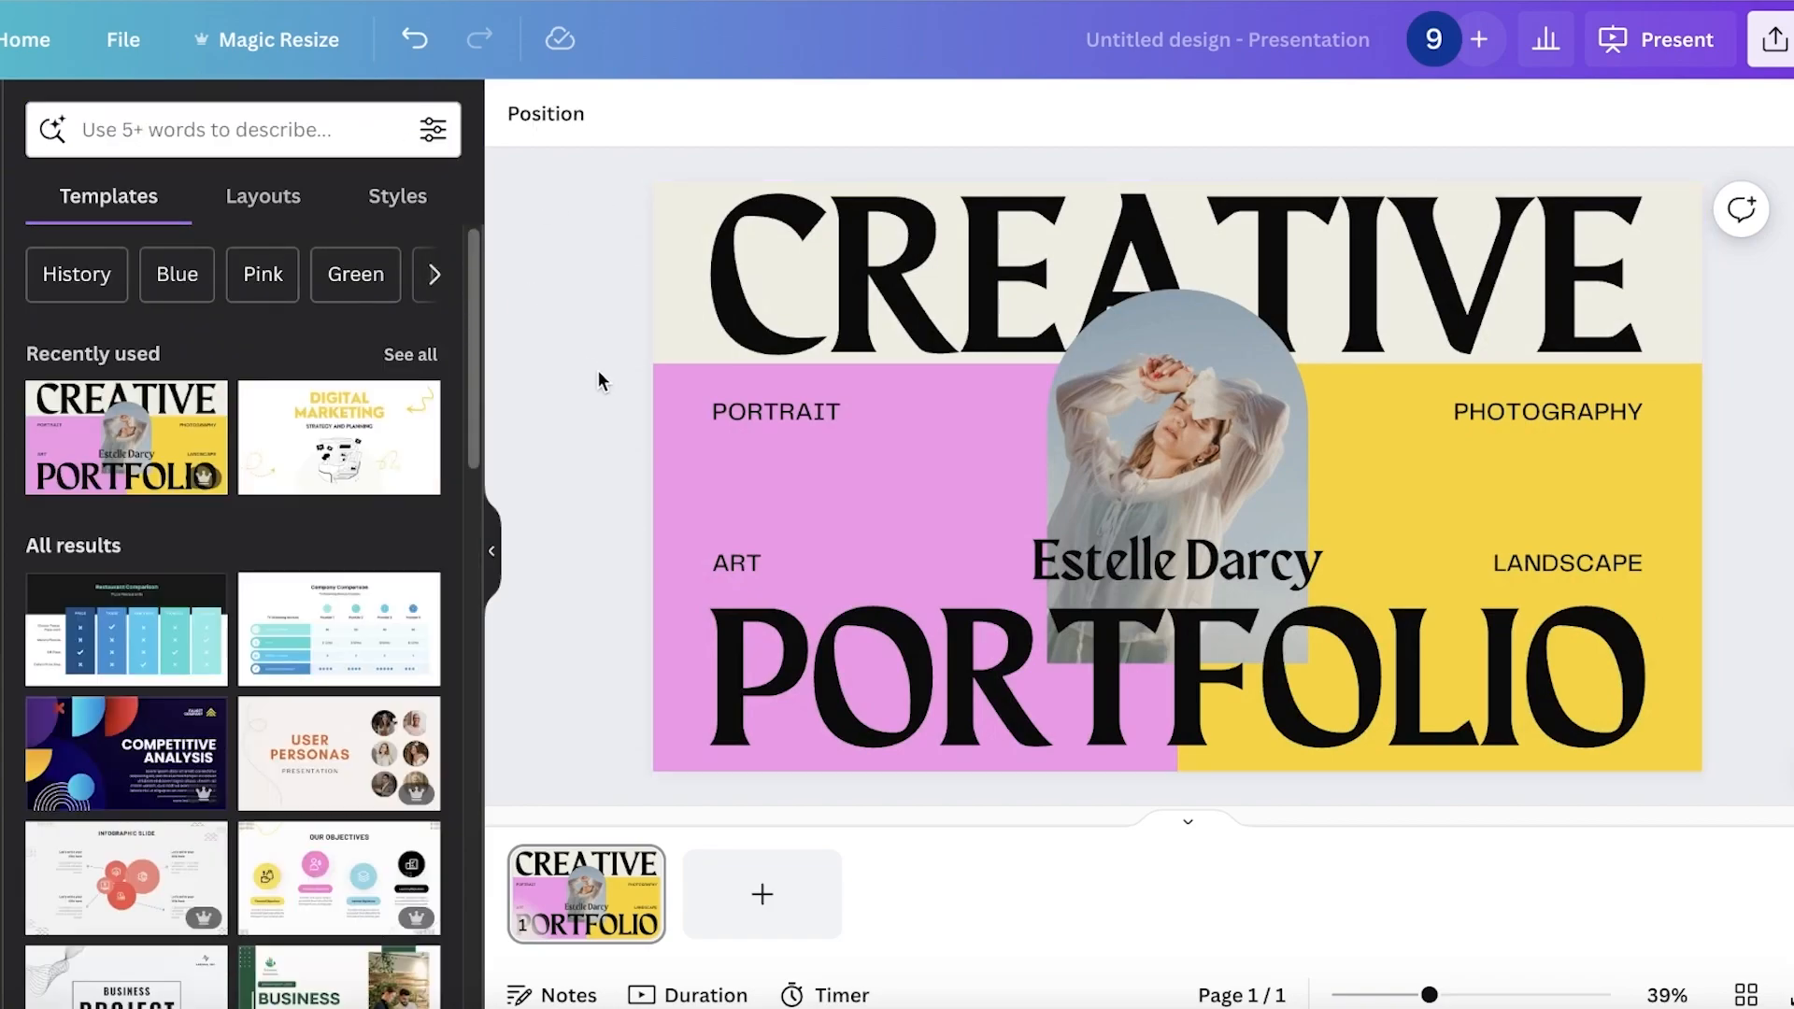
# - Change the CREATIVE heading to THE SOCIAL and resize and position it on one line across the slide's upper band
pyautogui.doubleClick(1014, 313)
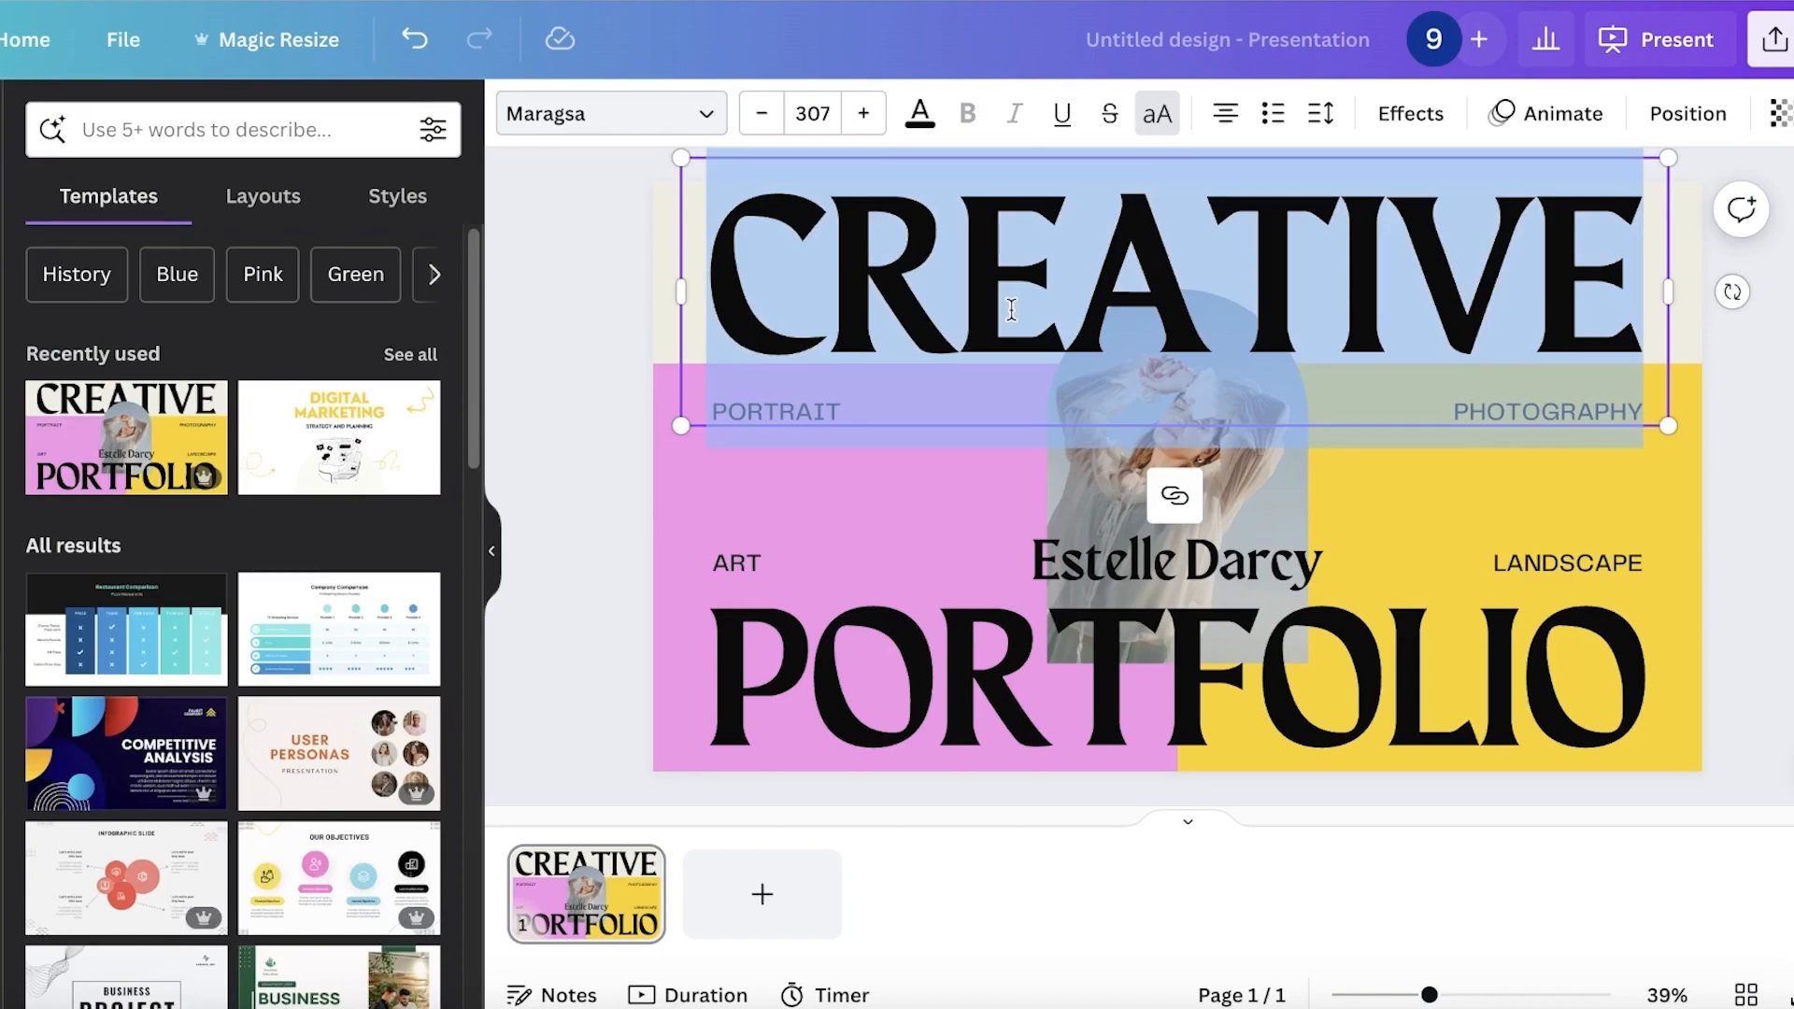
pyautogui.write('SOCIAL')
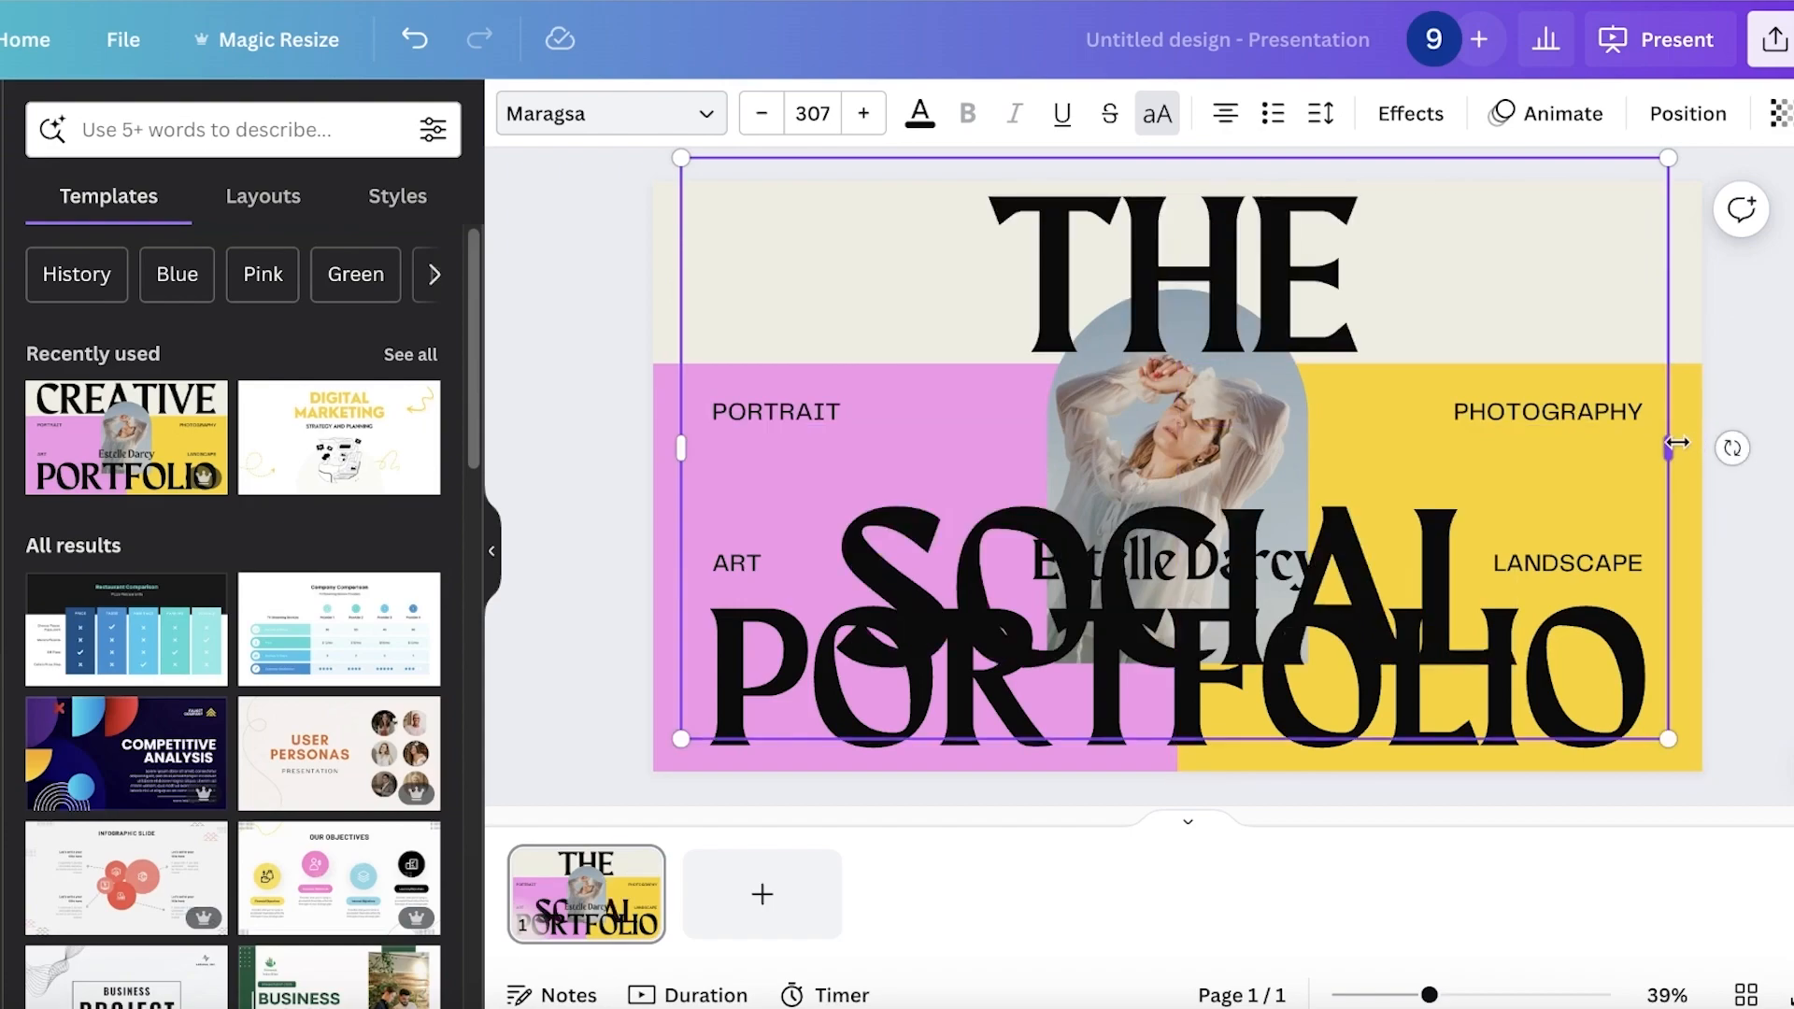
pyautogui.moveTo(1671, 448); pyautogui.dragTo(1793, 448)
pyautogui.moveTo(683, 426); pyautogui.dragTo(853, 384)
pyautogui.moveTo(1148, 250); pyautogui.dragTo(990, 248)
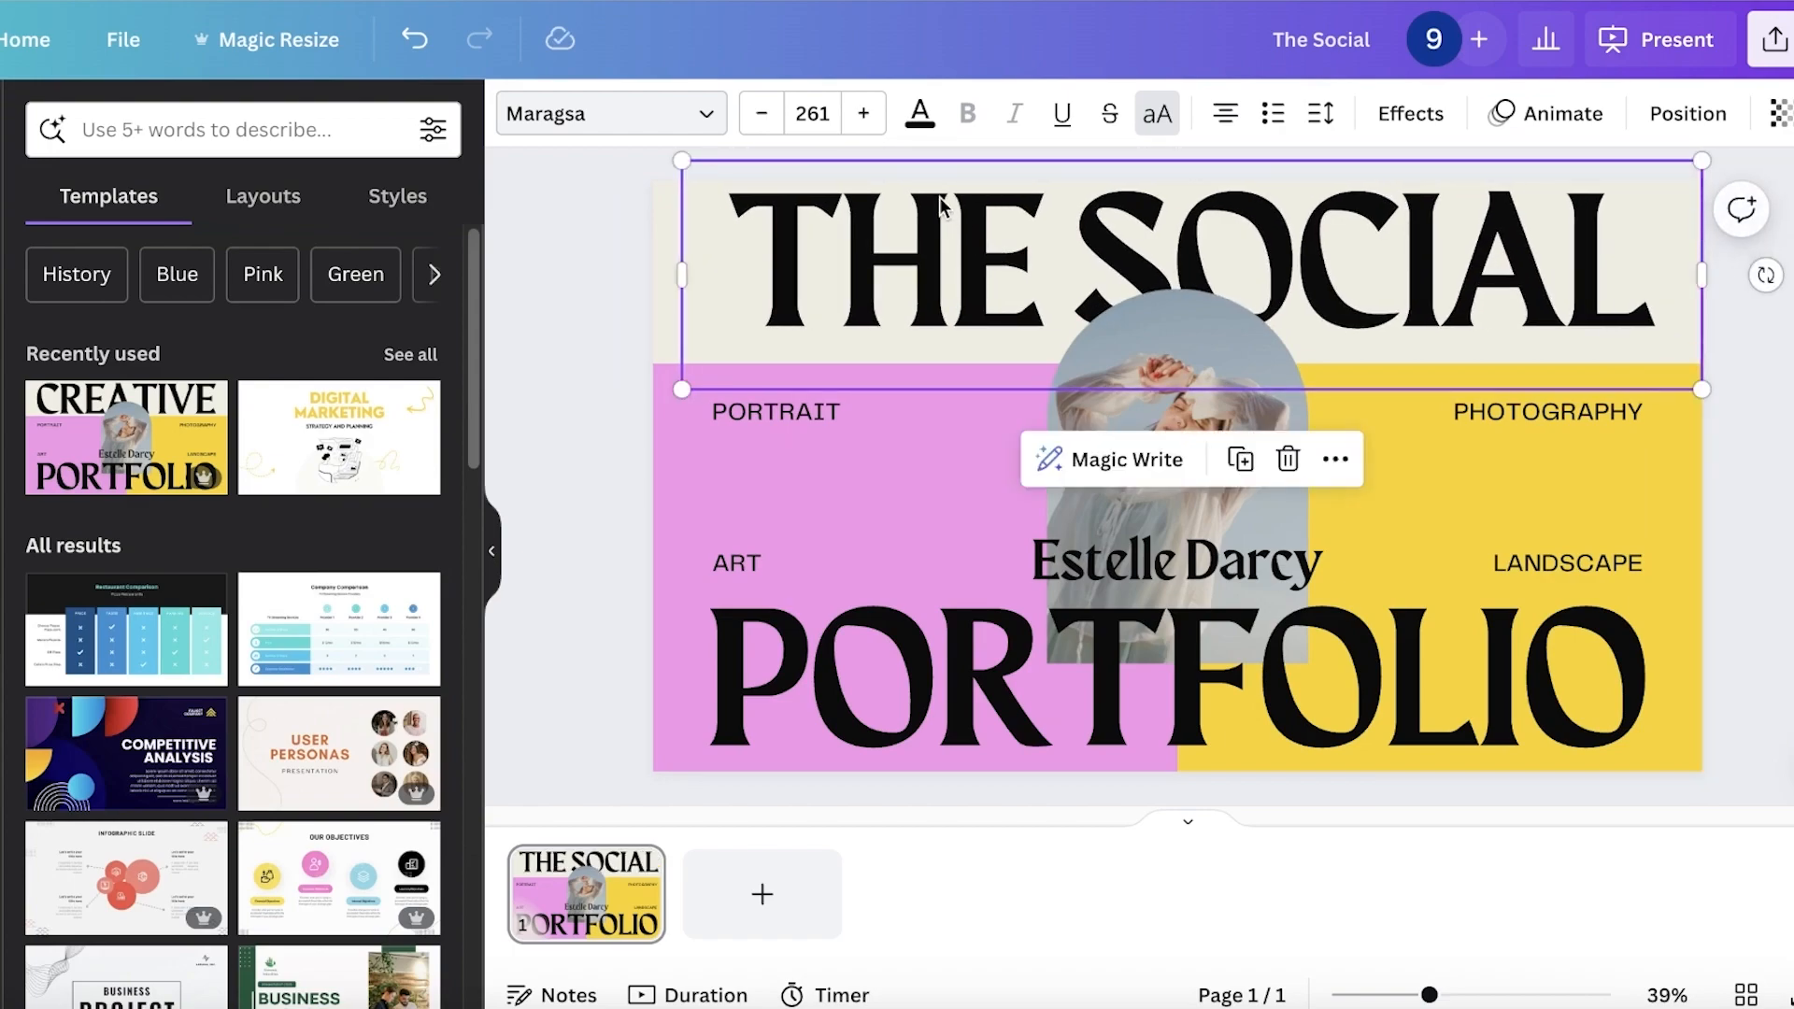
pyautogui.moveTo(900, 238); pyautogui.dragTo(890, 238)
# - Align the THE SOCIAL heading to the center of the page
pyautogui.rightClick(1464, 247)
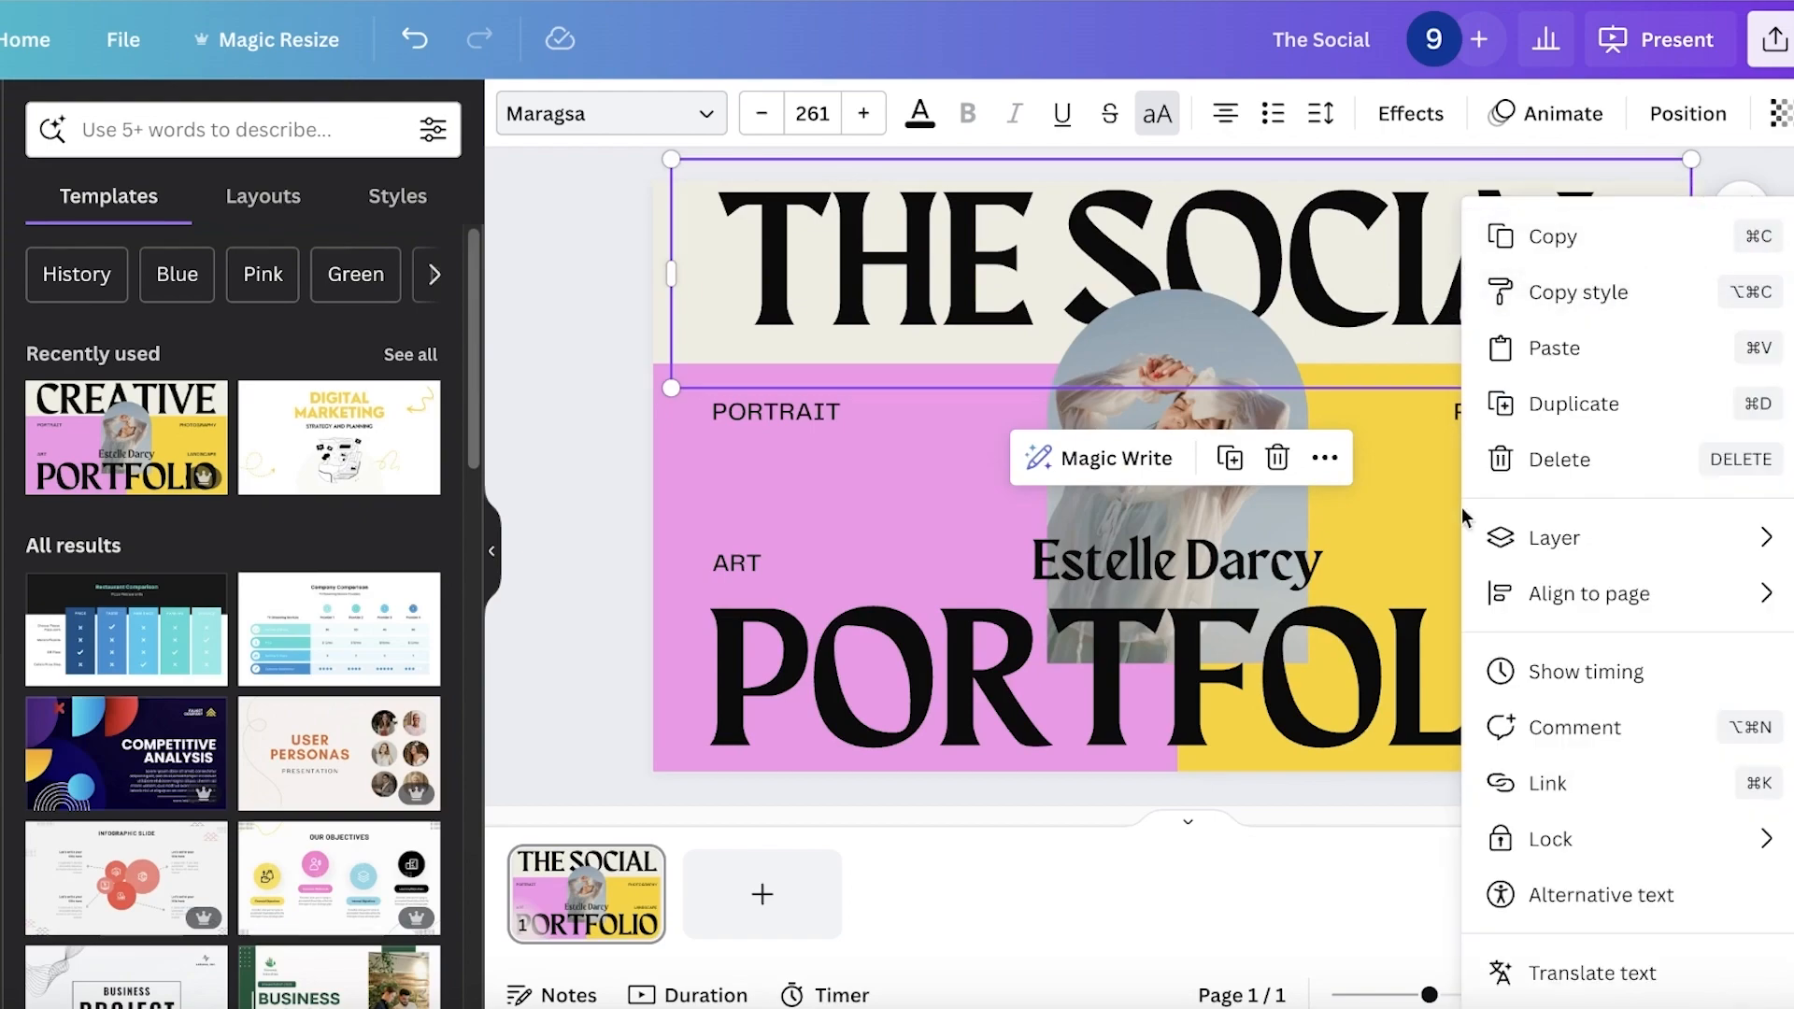
pyautogui.moveTo(1522, 598)
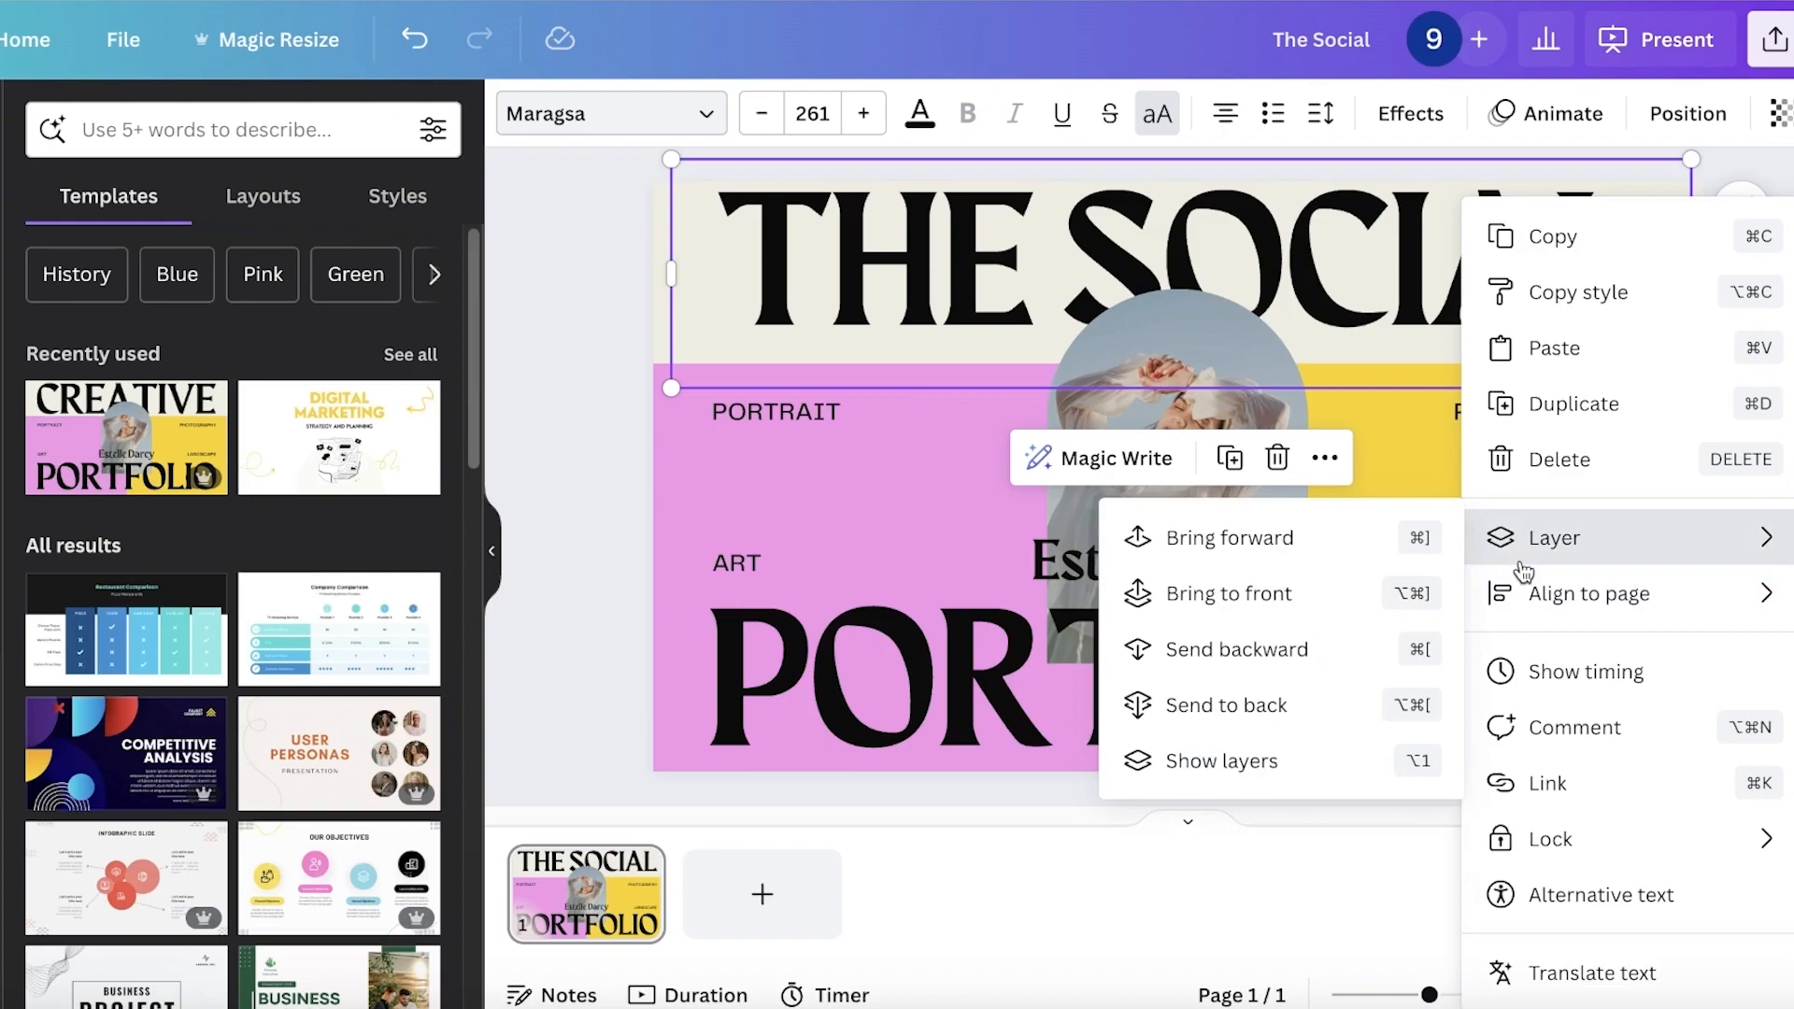
pyautogui.moveTo(1588, 839)
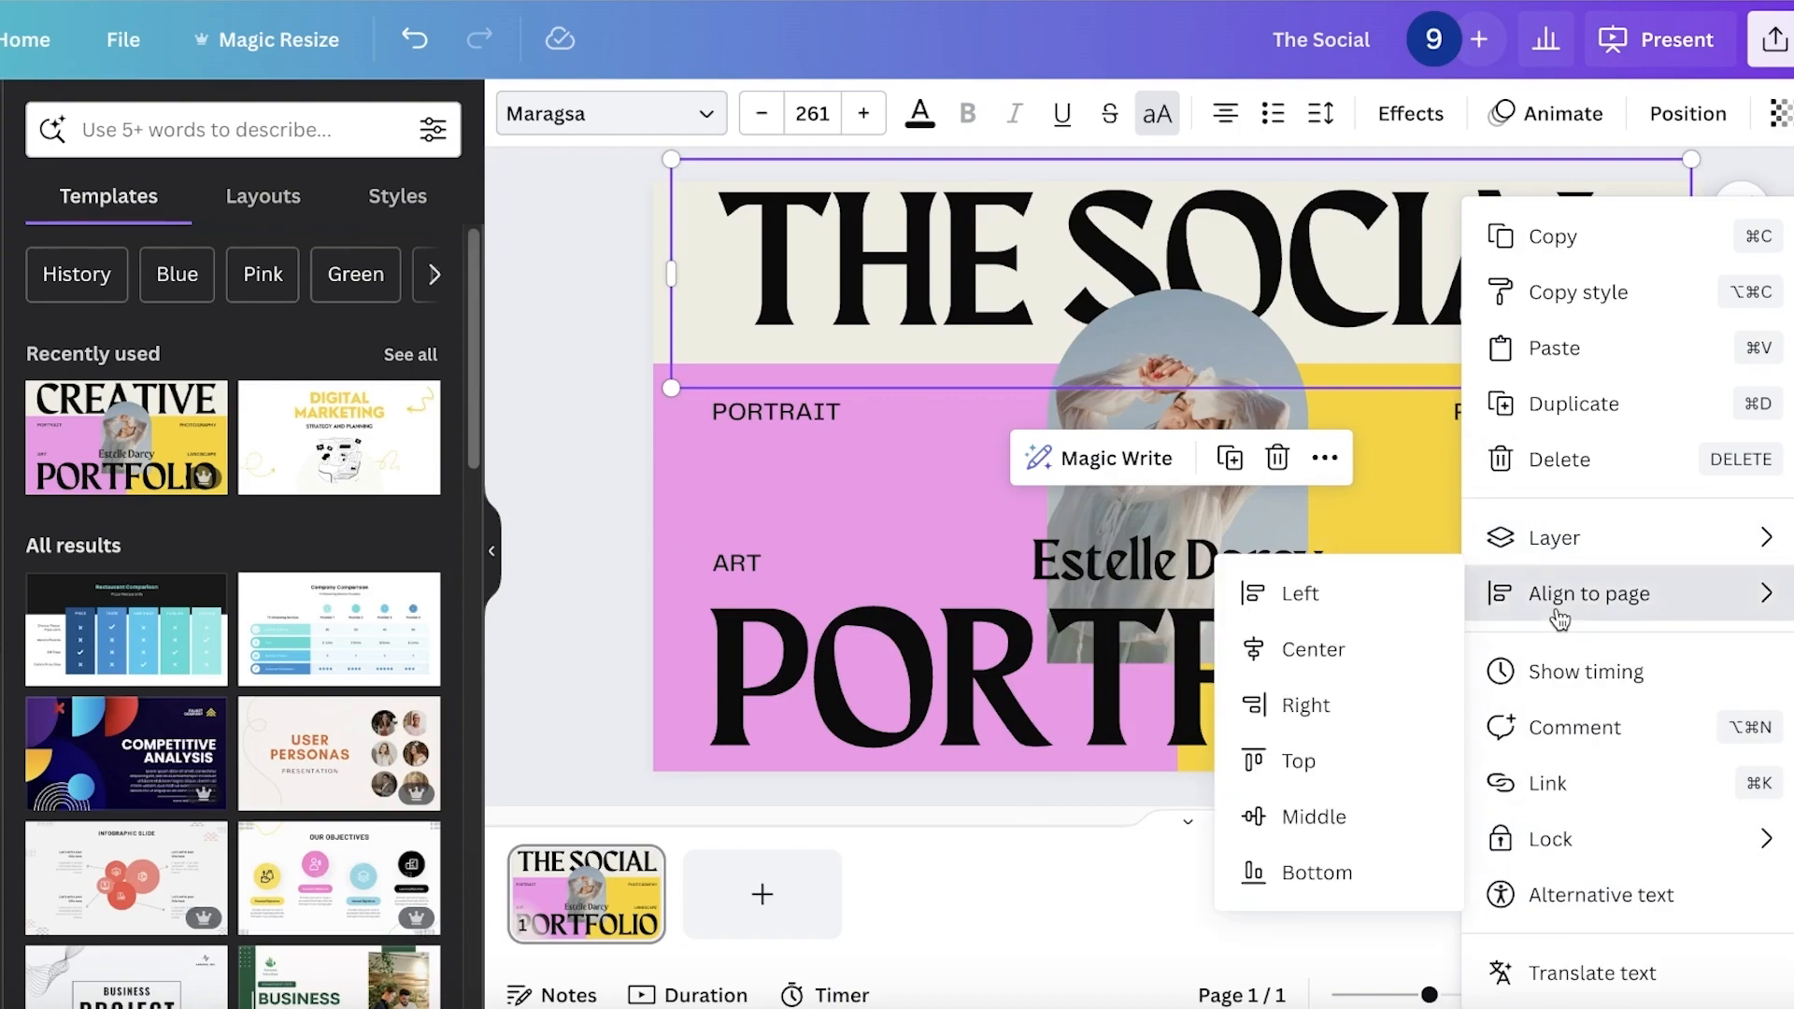
pyautogui.click(1355, 659)
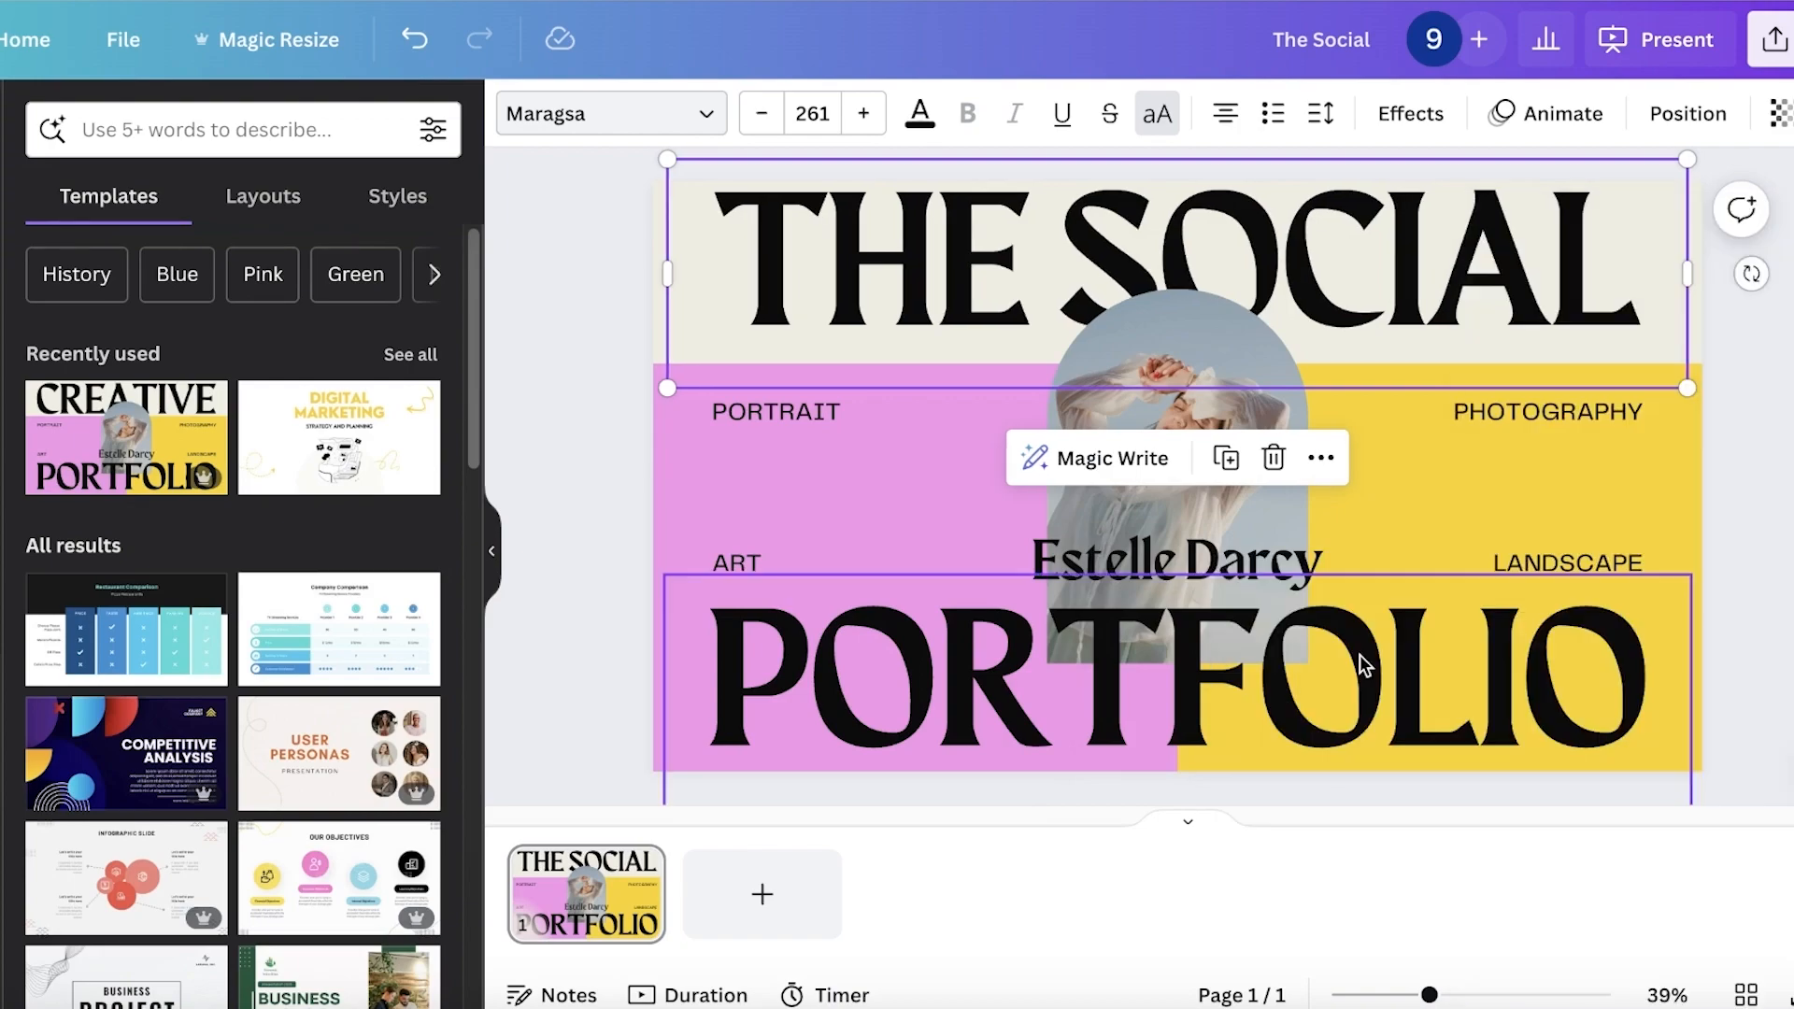
pyautogui.rightClick(1427, 283)
pyautogui.moveTo(1541, 592)
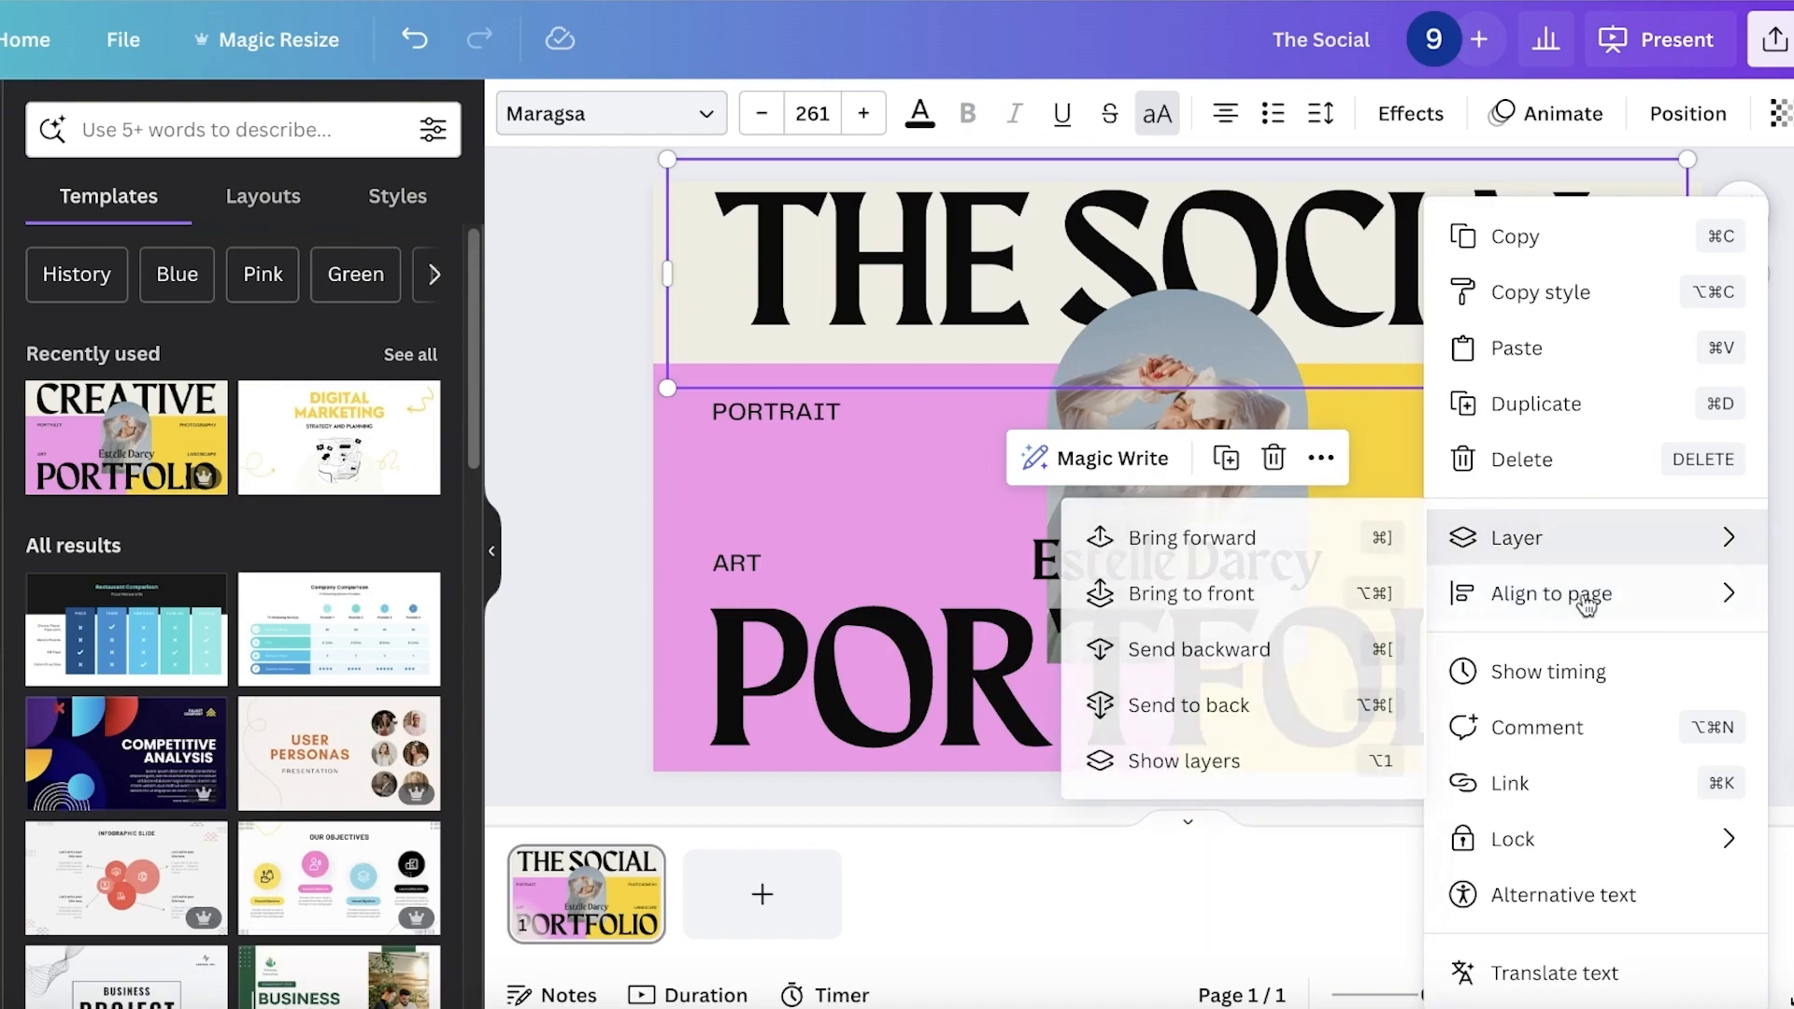
pyautogui.click(1792, 446)
# - Replace the PORTFOLIO heading text with GUIDE
pyautogui.click(1414, 620)
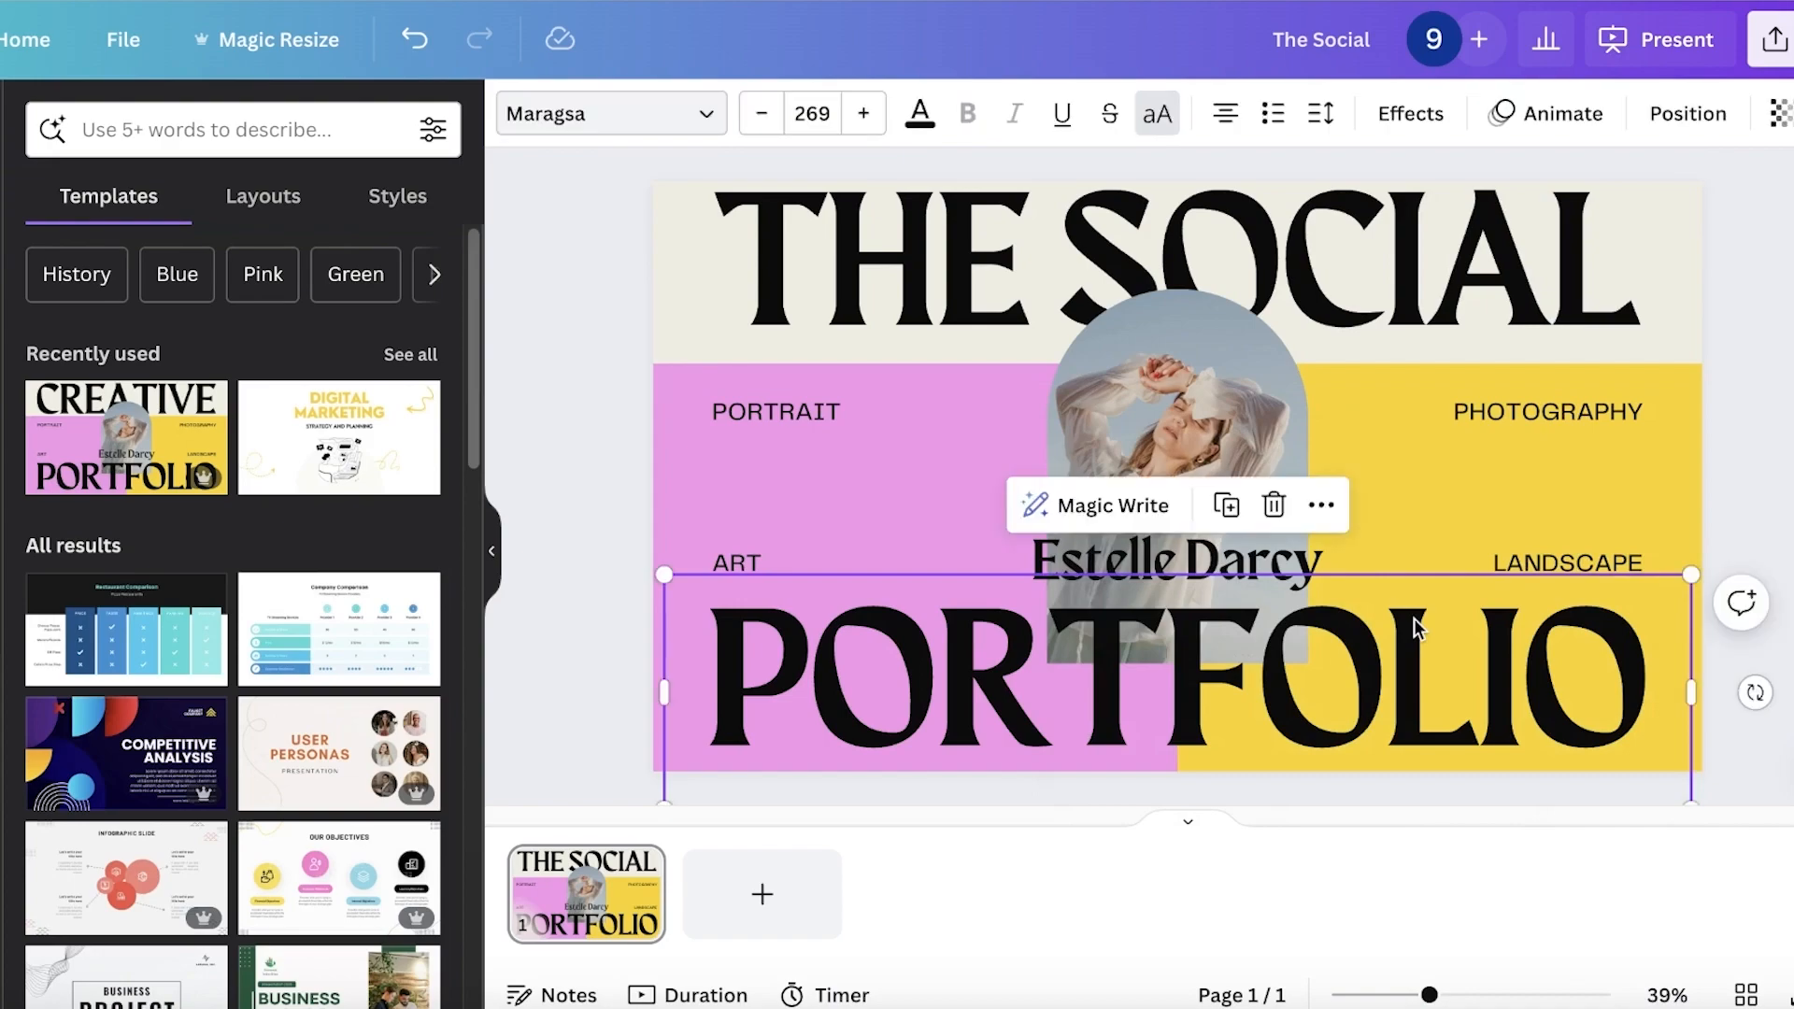
pyautogui.click(1415, 620)
pyautogui.write('GUIDE')
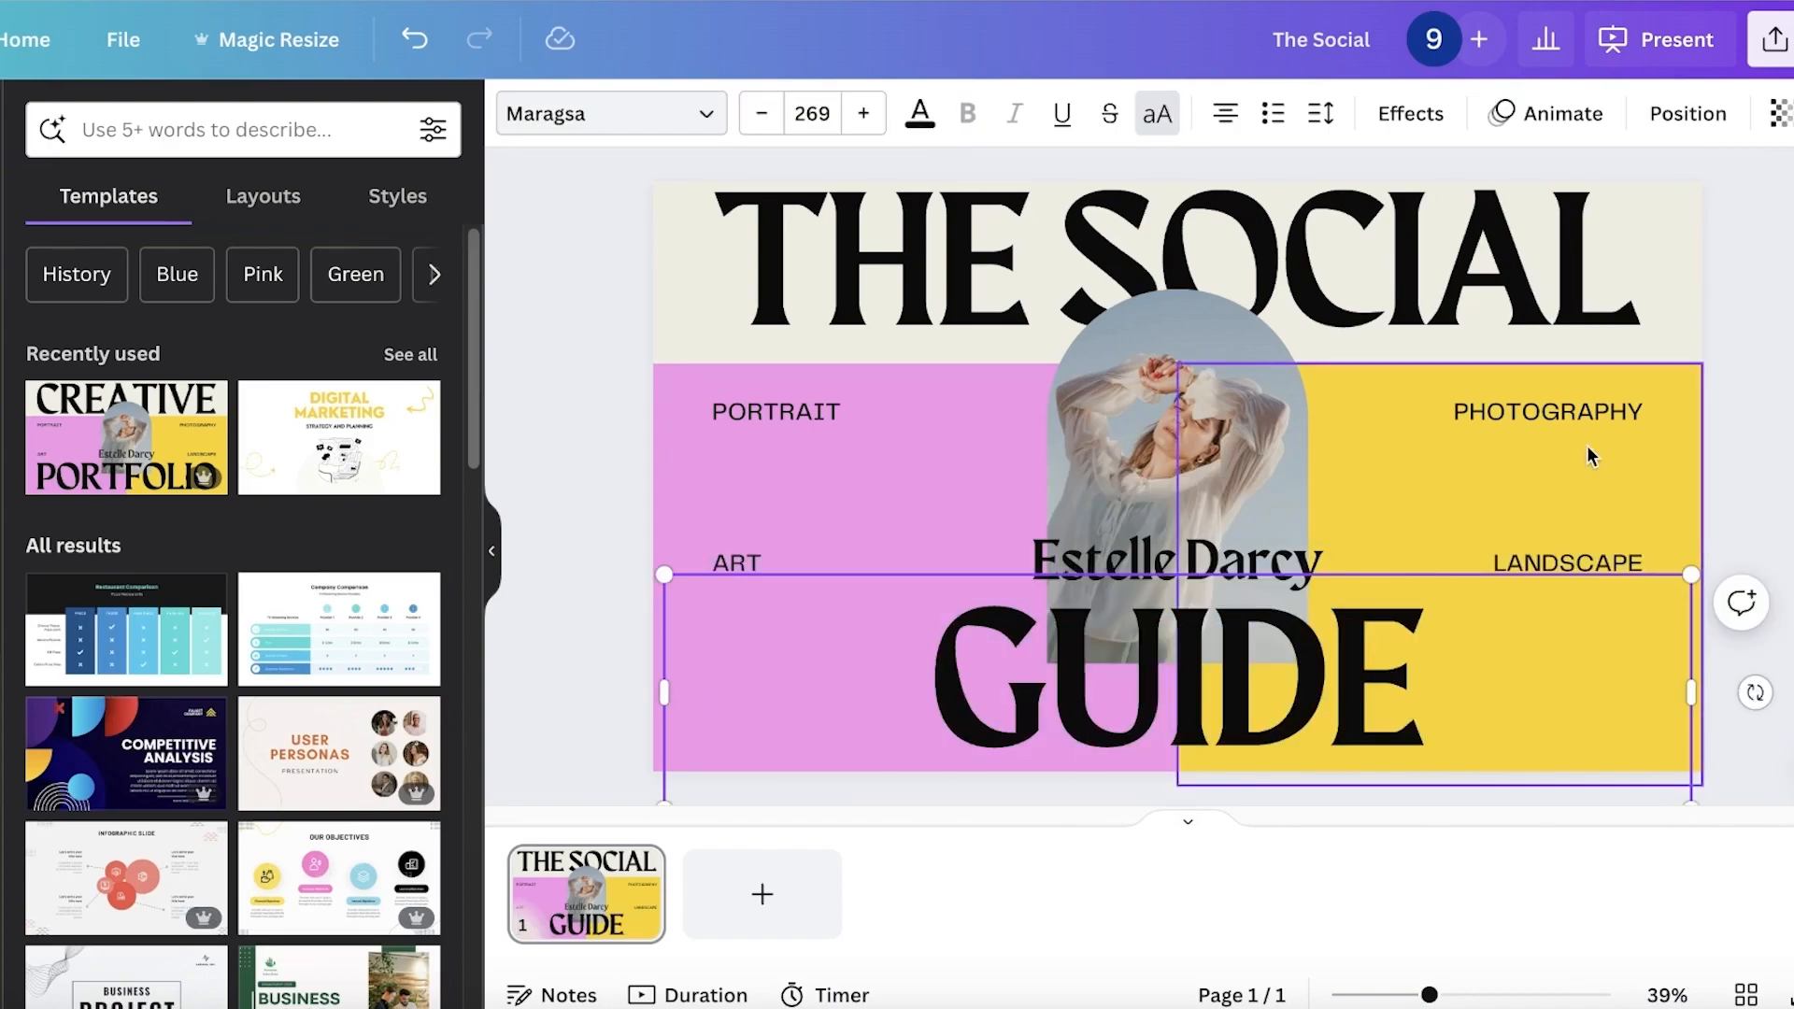
# - Replace the name overlaid on the arched photo with a placeholder full name
pyautogui.click(1214, 563)
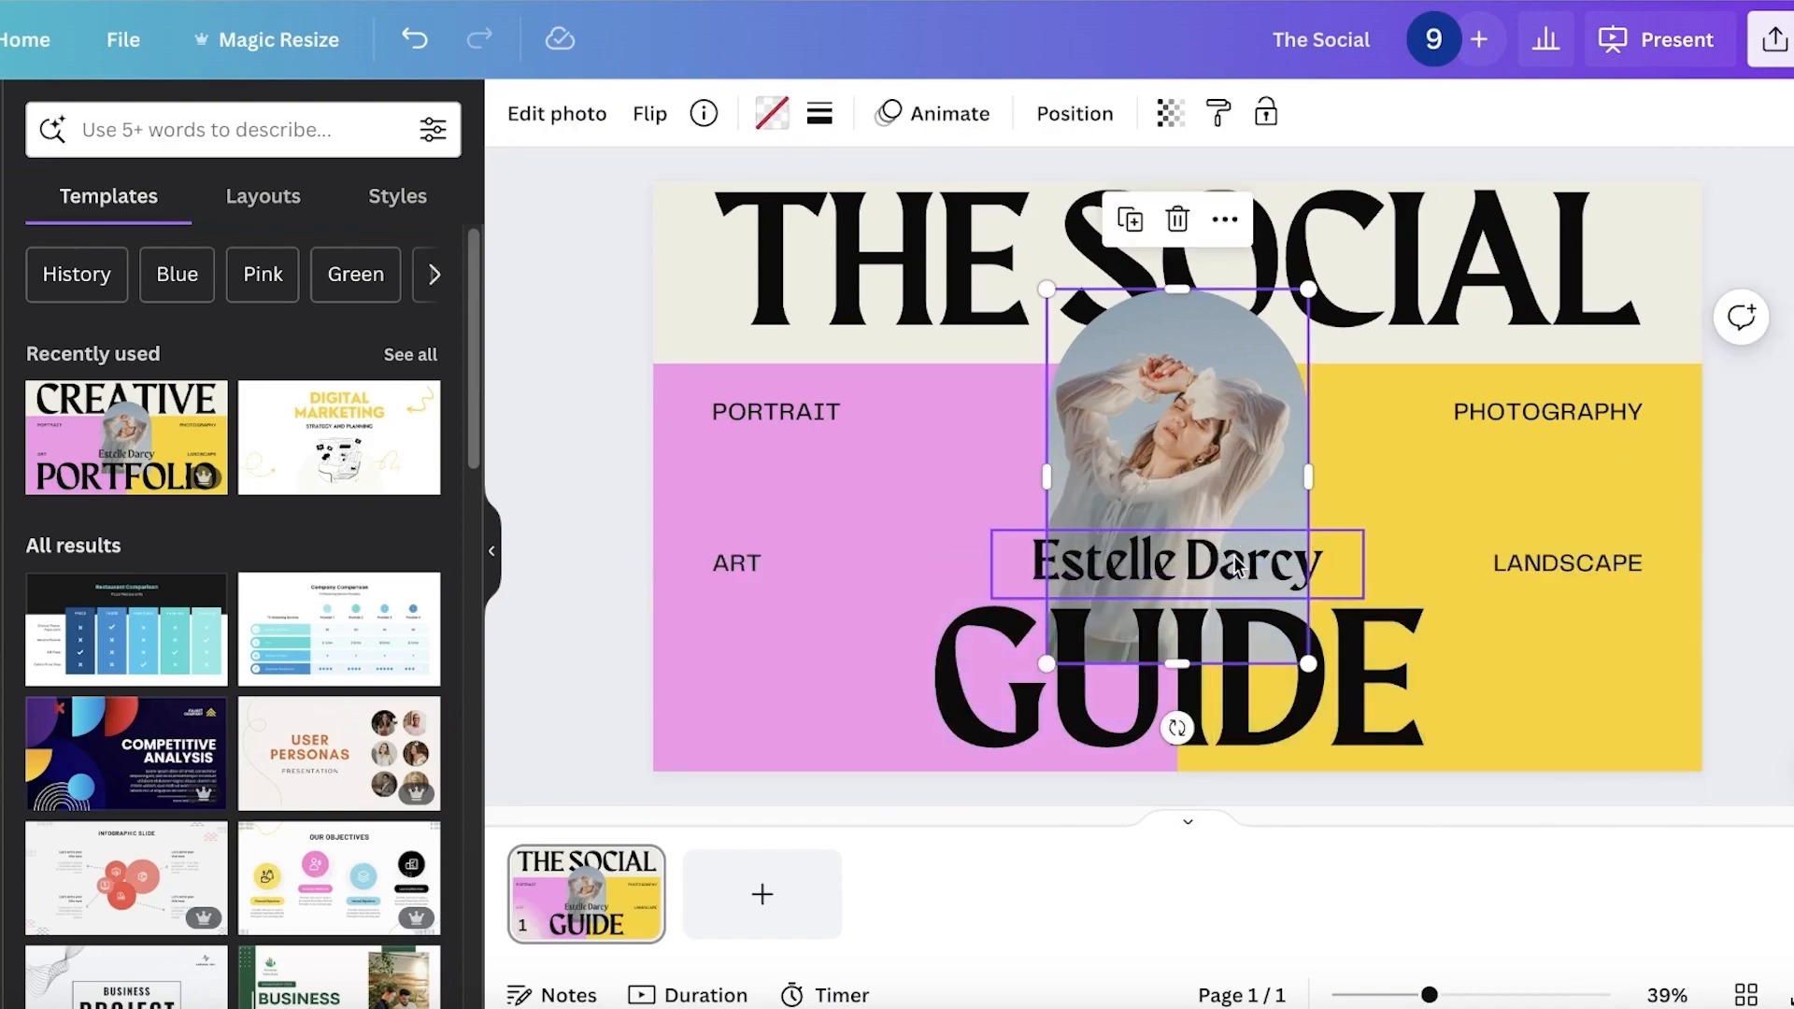
pyautogui.doubleClick(1234, 559)
pyautogui.write('Jane Doe')
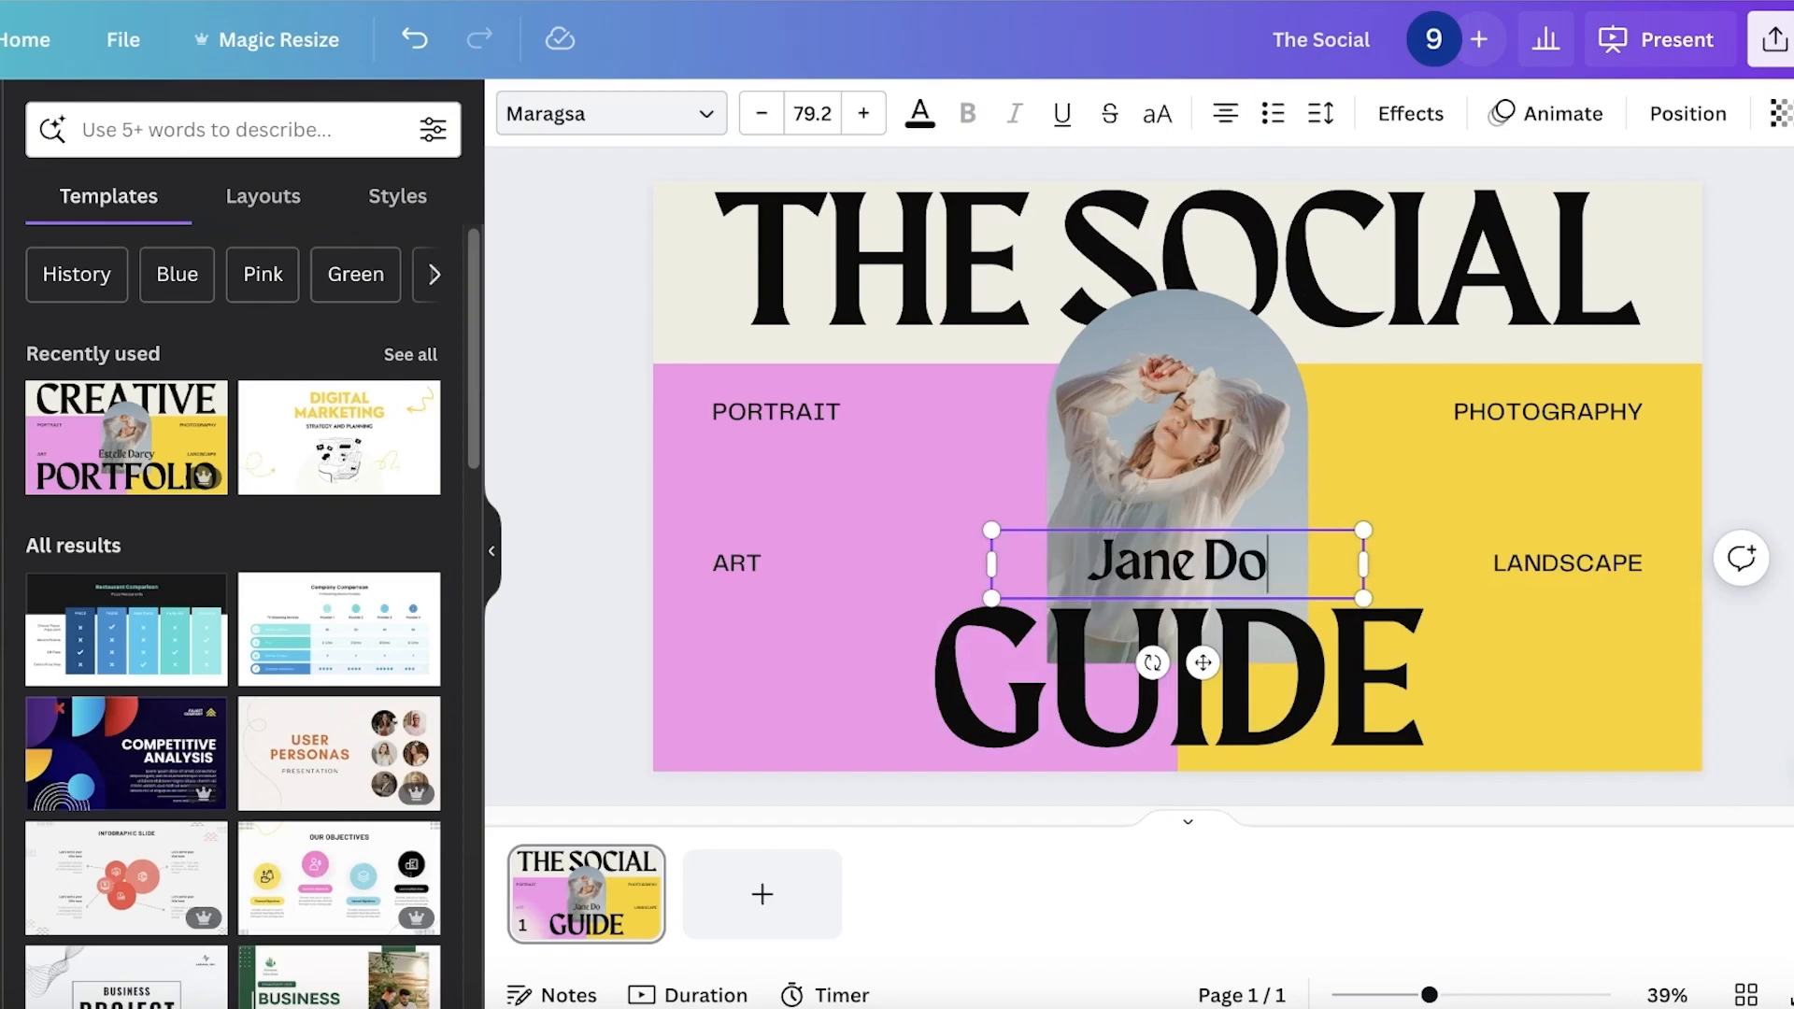
pyautogui.press('Escape')
pyautogui.press('Escape')
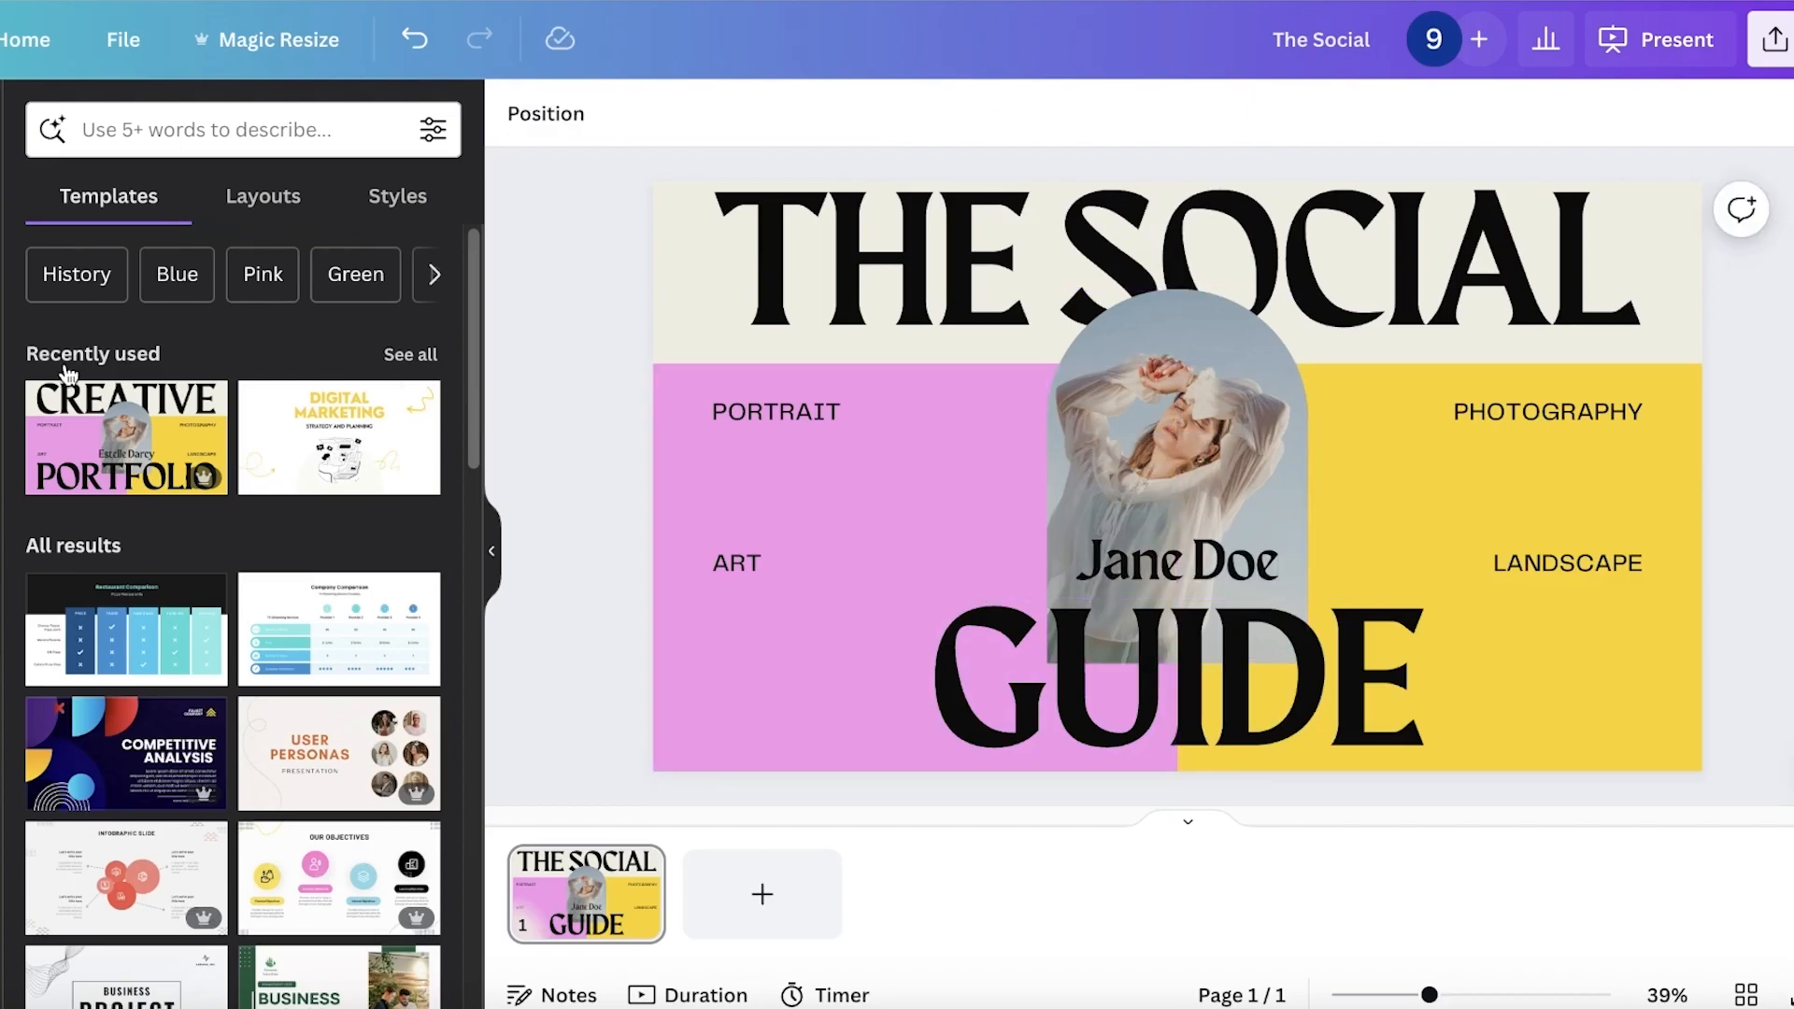
# - Look through the elements library, including its shapes, graphics, AI image generator and tables
pyautogui.click(11, 226)
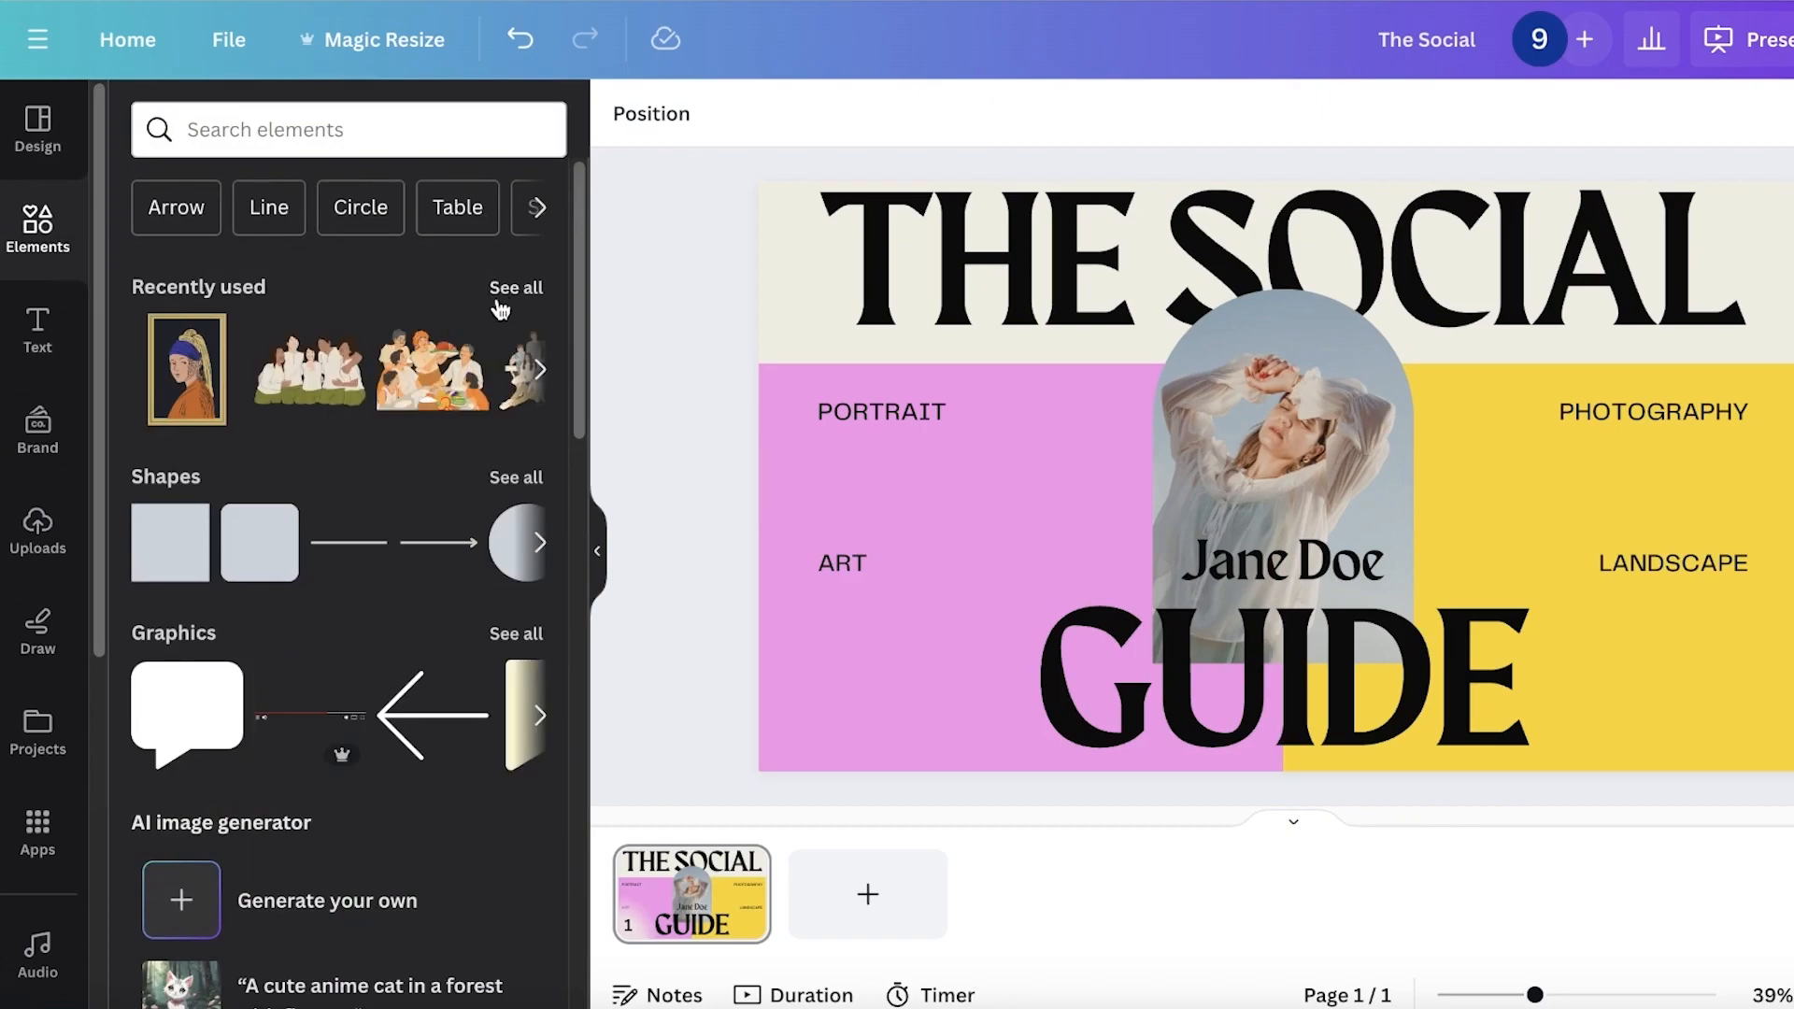
pyautogui.scroll(-1, 445, 523)
pyautogui.scroll(-5, 529, 636)
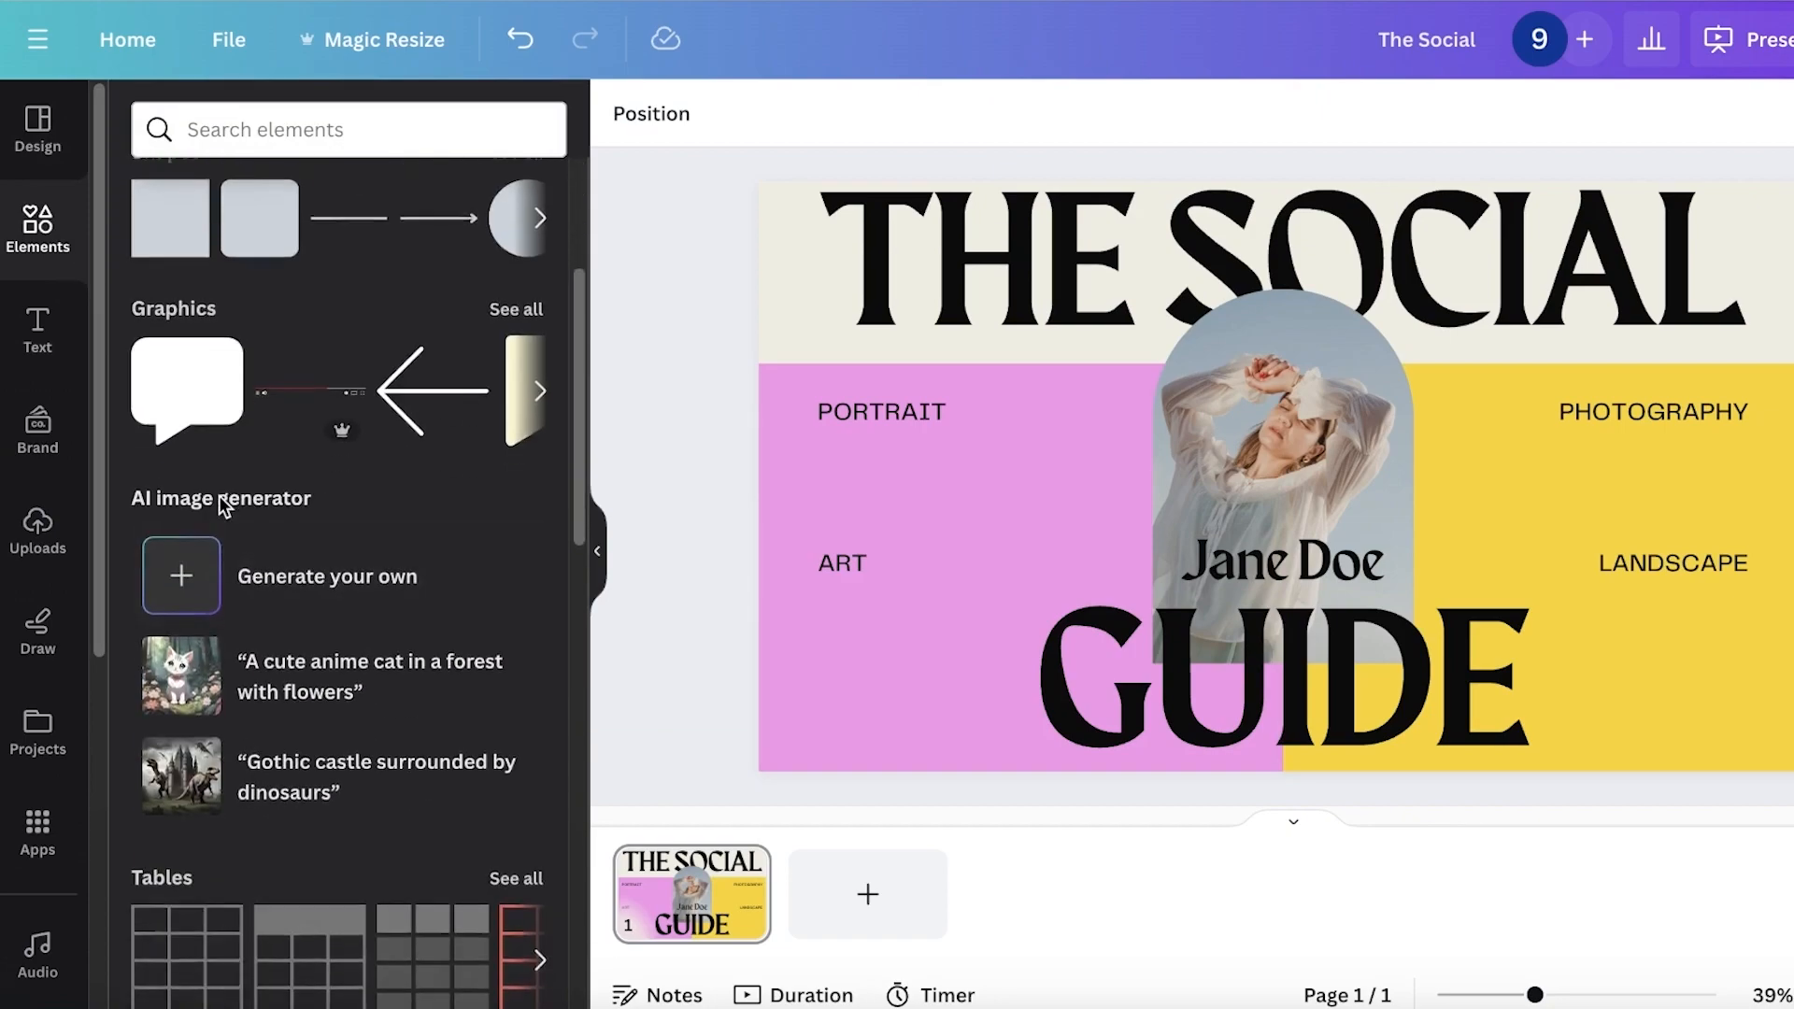
pyautogui.scroll(6, 529, 637)
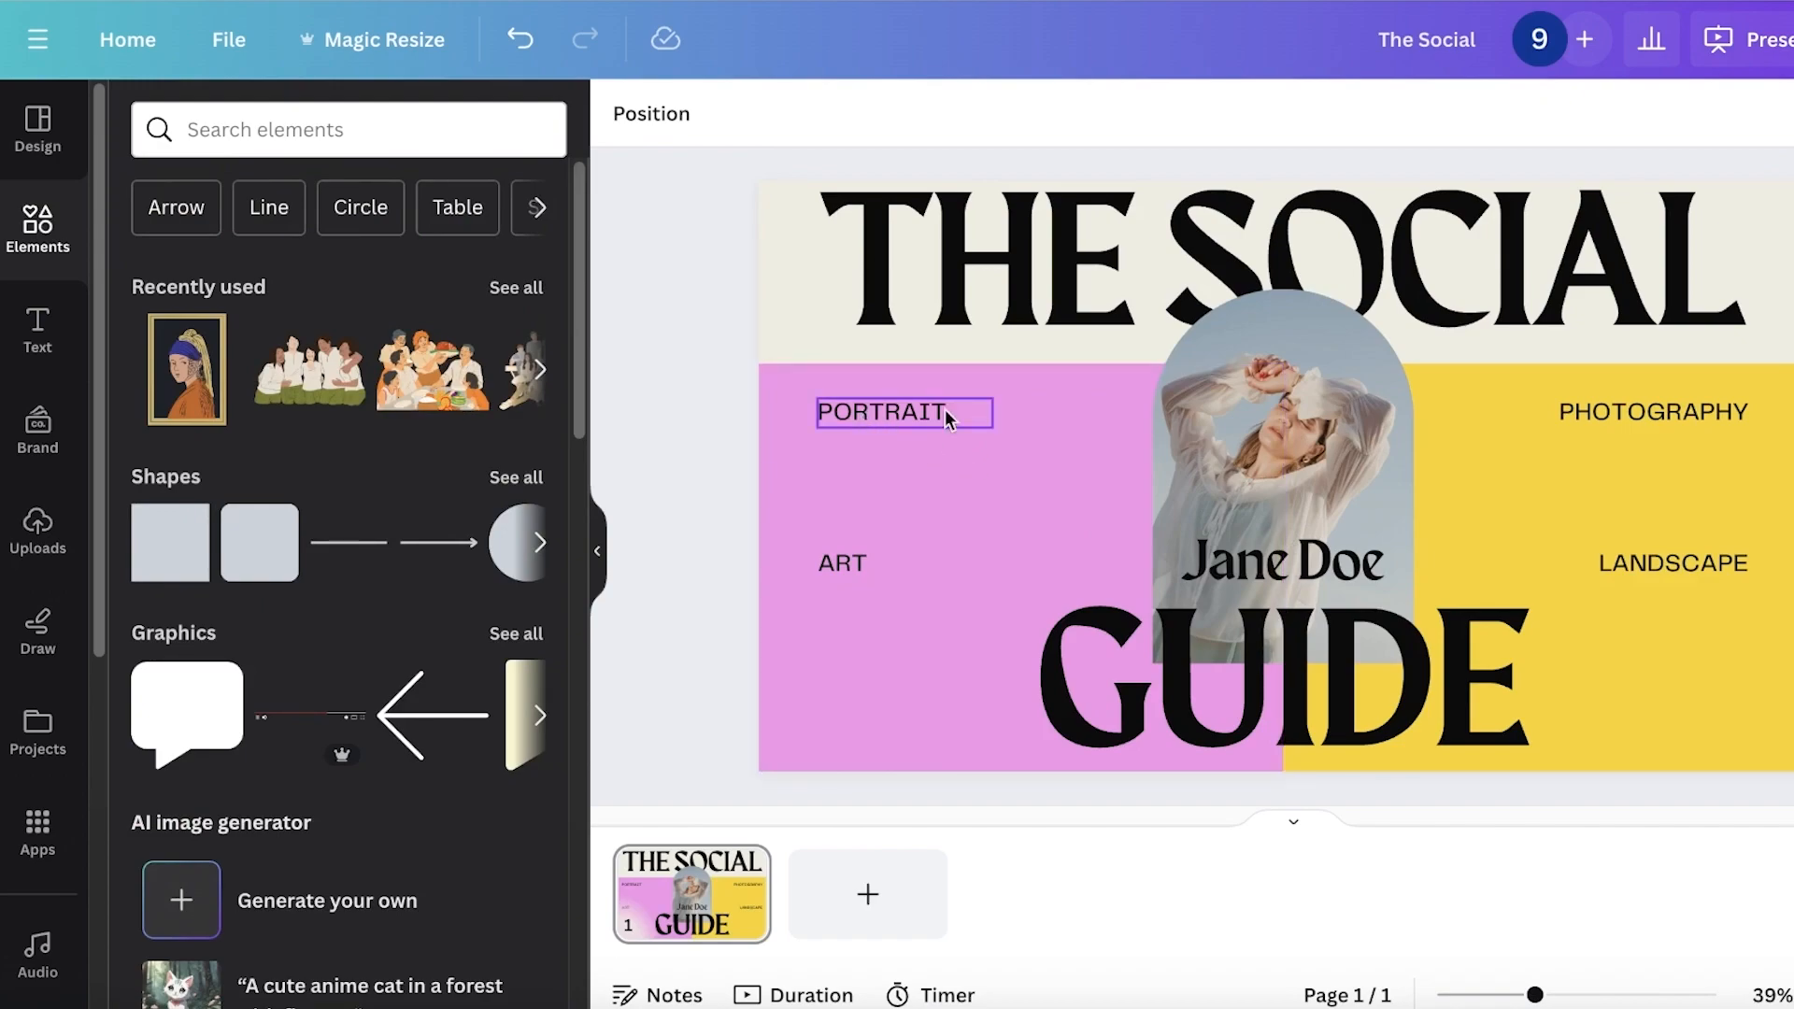
# - Move PHOTOGRAPHY between PORTRAIT and ART and LANDSCAPE below ART on the pink block, and undo the block's accidental shift
pyautogui.moveTo(1729, 412); pyautogui.dragTo(1028, 477)
pyautogui.moveTo(1695, 570); pyautogui.dragTo(922, 683)
pyautogui.moveTo(927, 485)
pyautogui.mouseDown()
pyautogui.moveTo(857, 498)
pyautogui.moveTo(897, 475)
pyautogui.mouseUp()
pyautogui.click(962, 520)
pyautogui.click(951, 413)
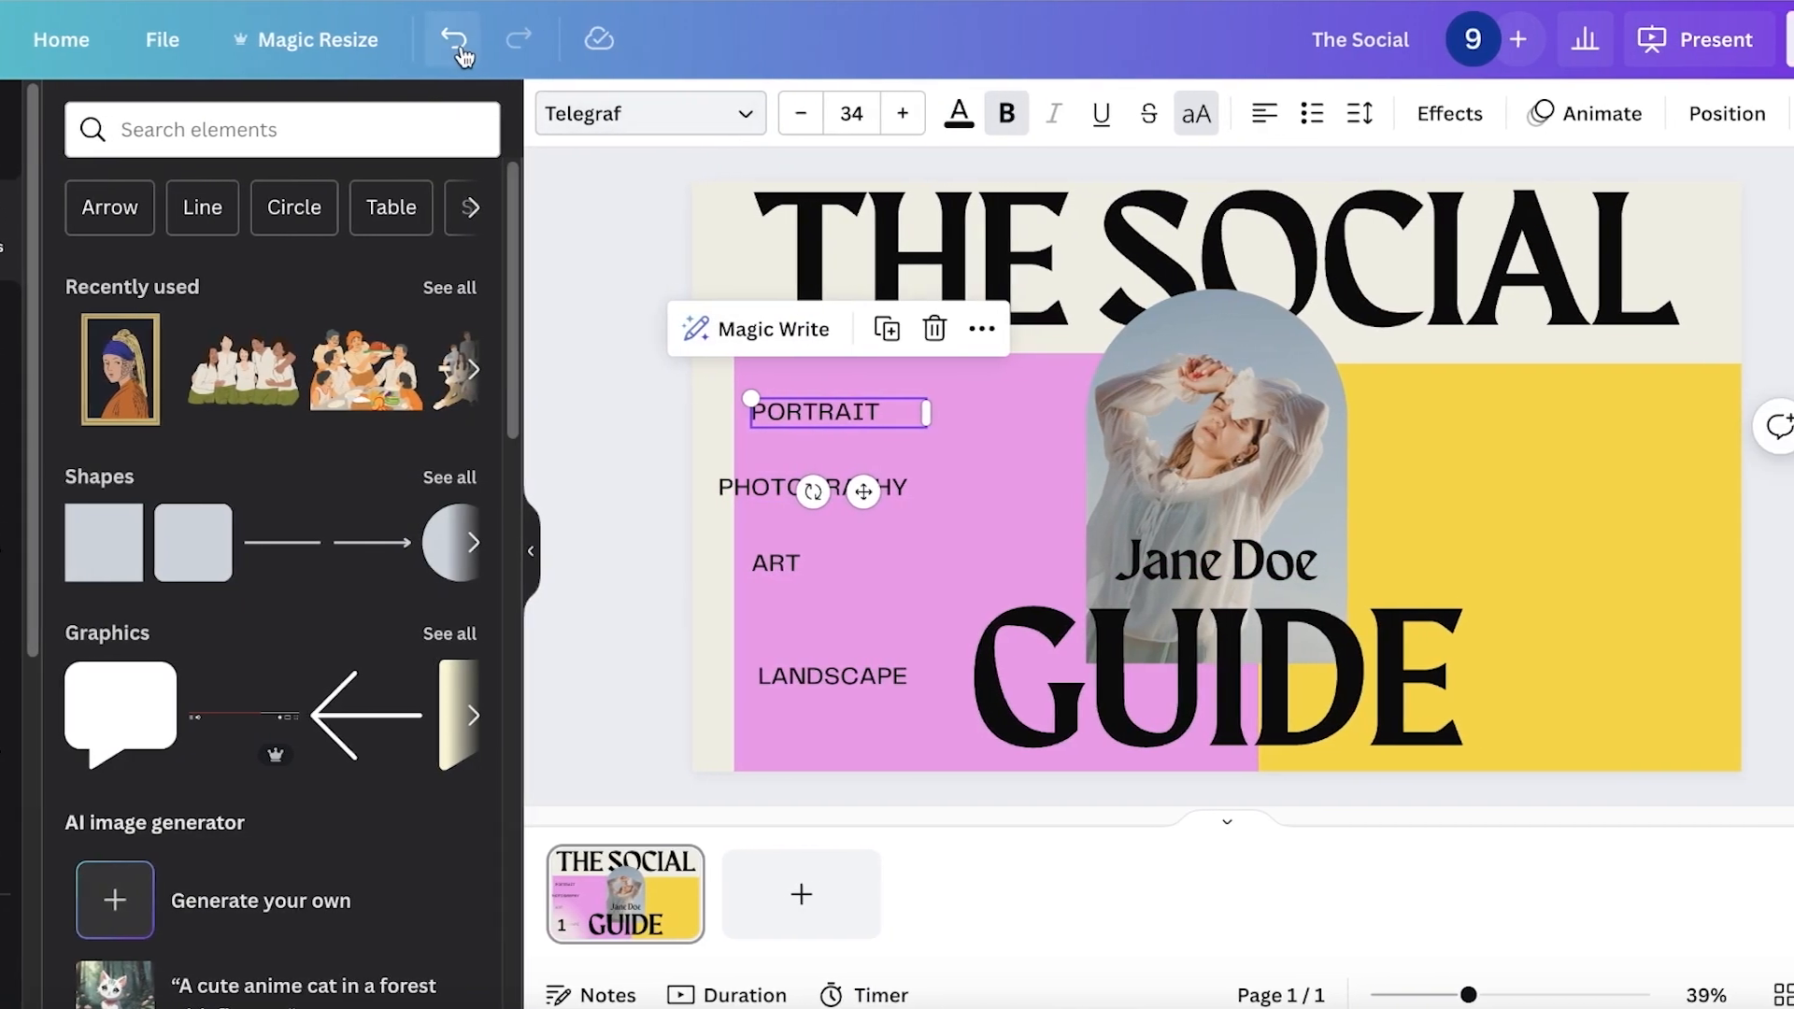
pyautogui.hotkey('ctrl', 'z')
pyautogui.click(647, 570)
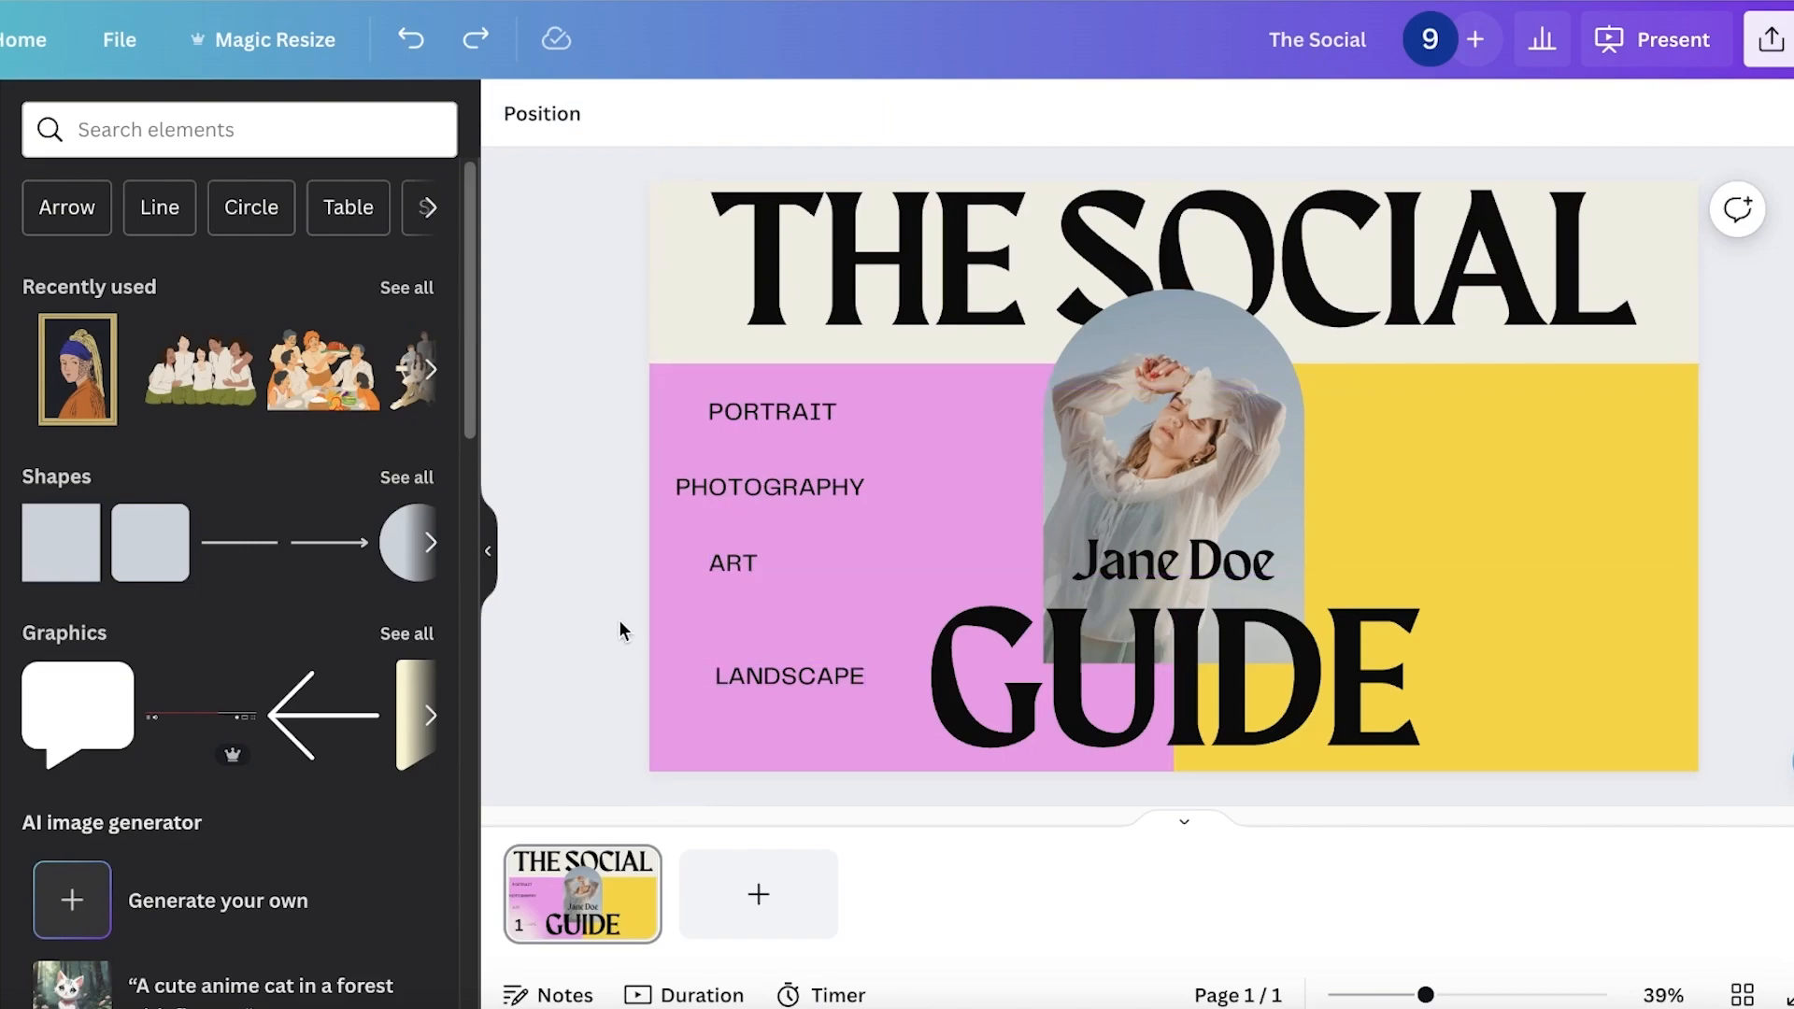
pyautogui.click(775, 564)
pyautogui.keyDown('shift'); pyautogui.click(799, 685); pyautogui.keyUp('shift')
pyautogui.keyDown('shift'); pyautogui.click(744, 490); pyautogui.keyUp('shift')
pyautogui.keyDown('shift'); pyautogui.click(781, 385); pyautogui.keyUp('shift')
pyautogui.keyDown('shift'); pyautogui.click(781, 407); pyautogui.keyUp('shift')
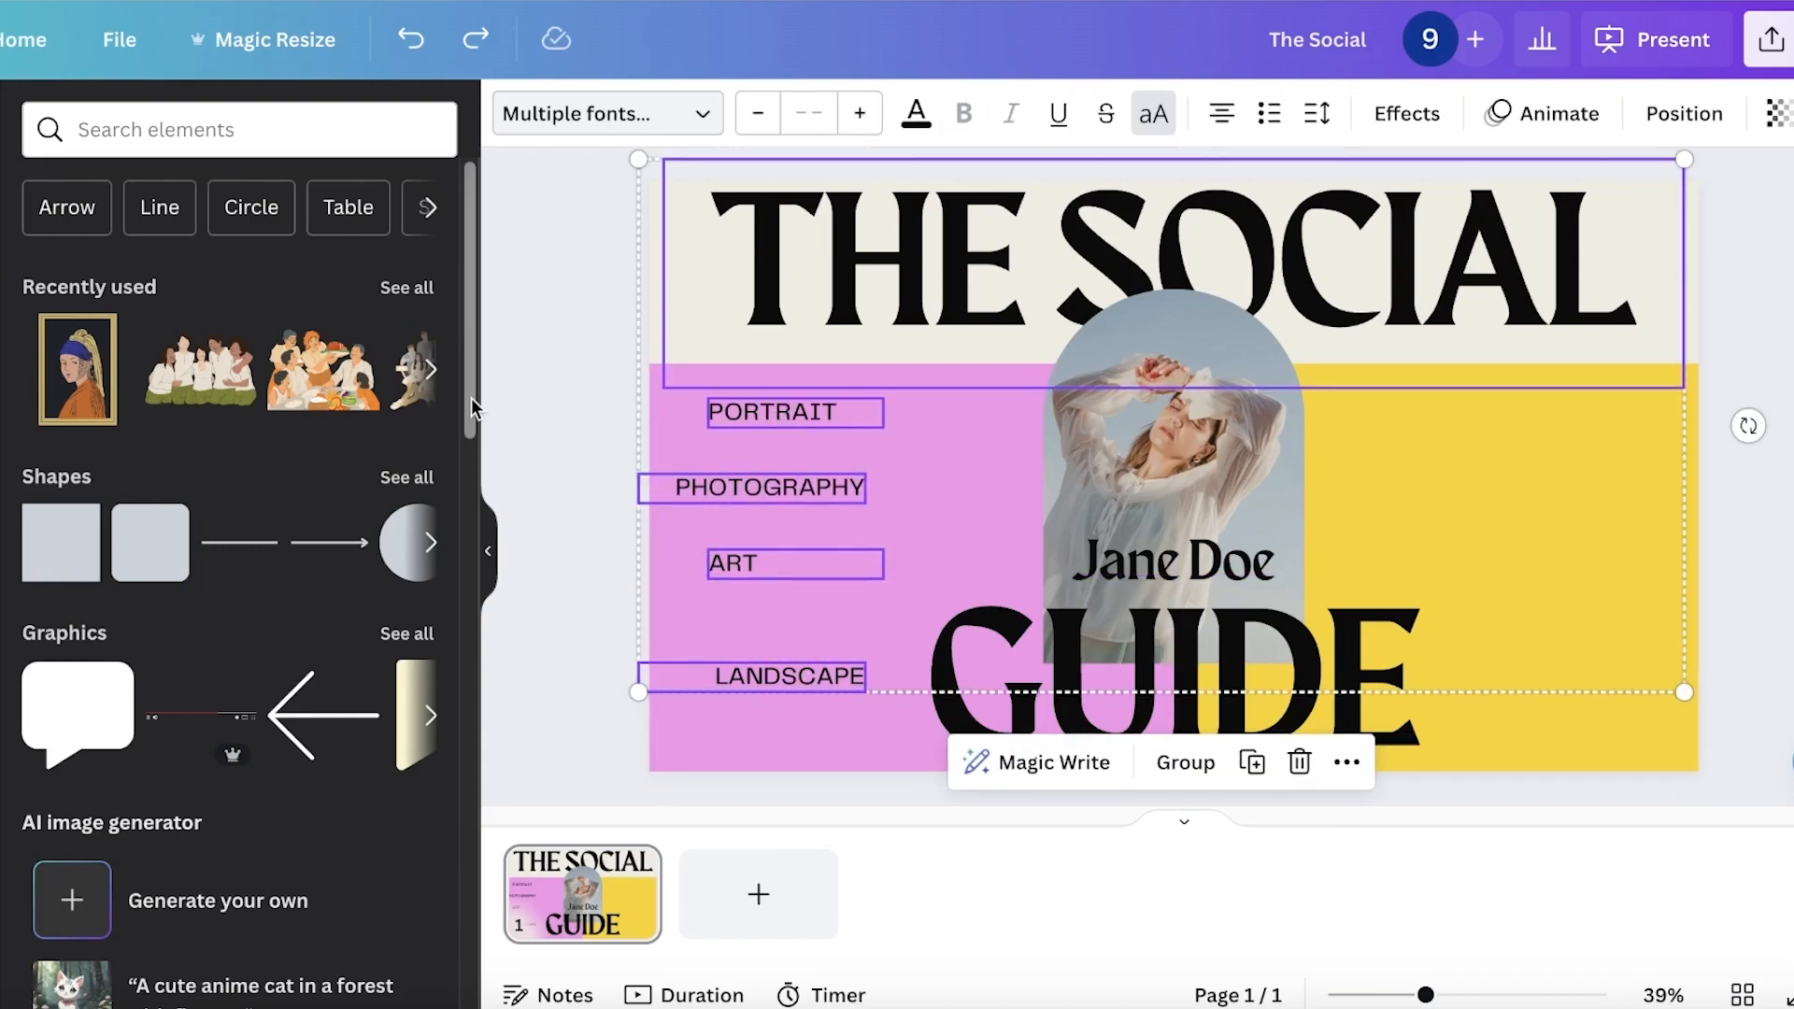
pyautogui.click(668, 523)
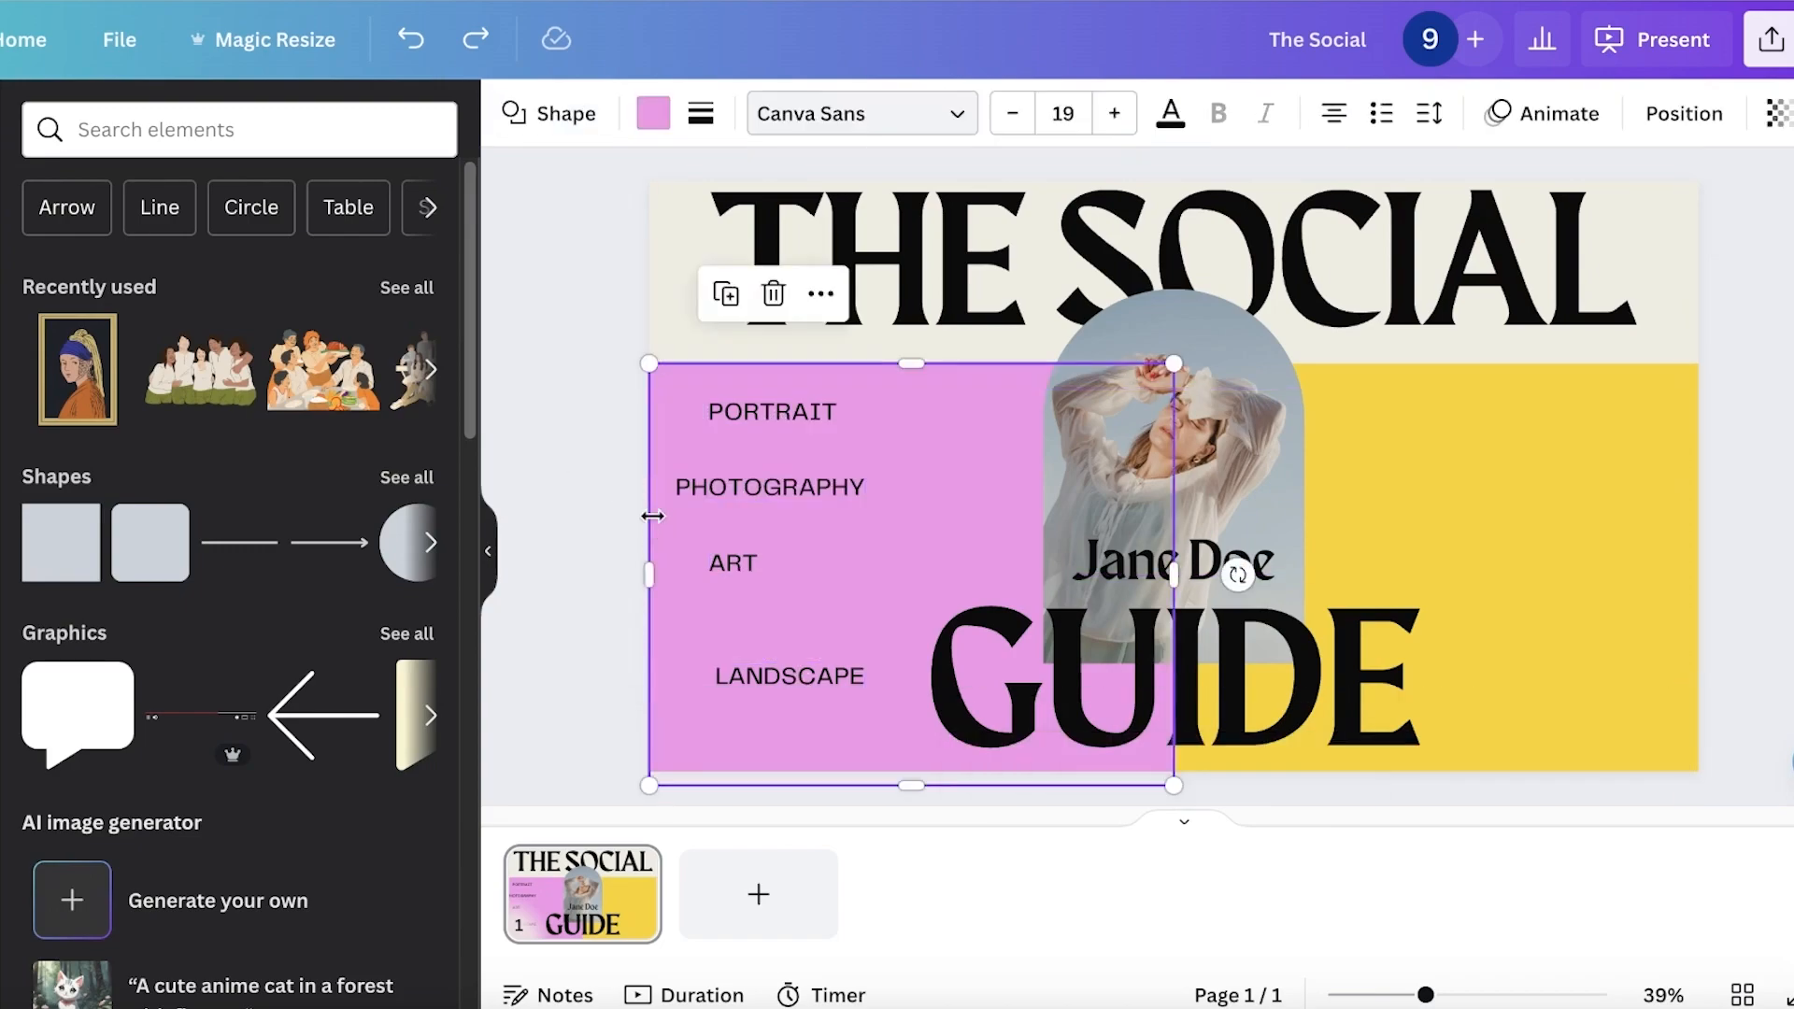
# - Tidy up the spacing of the PORTRAIT, PHOTOGRAPHY, ART and LANDSCAPE labels on the pink block
pyautogui.click(726, 686)
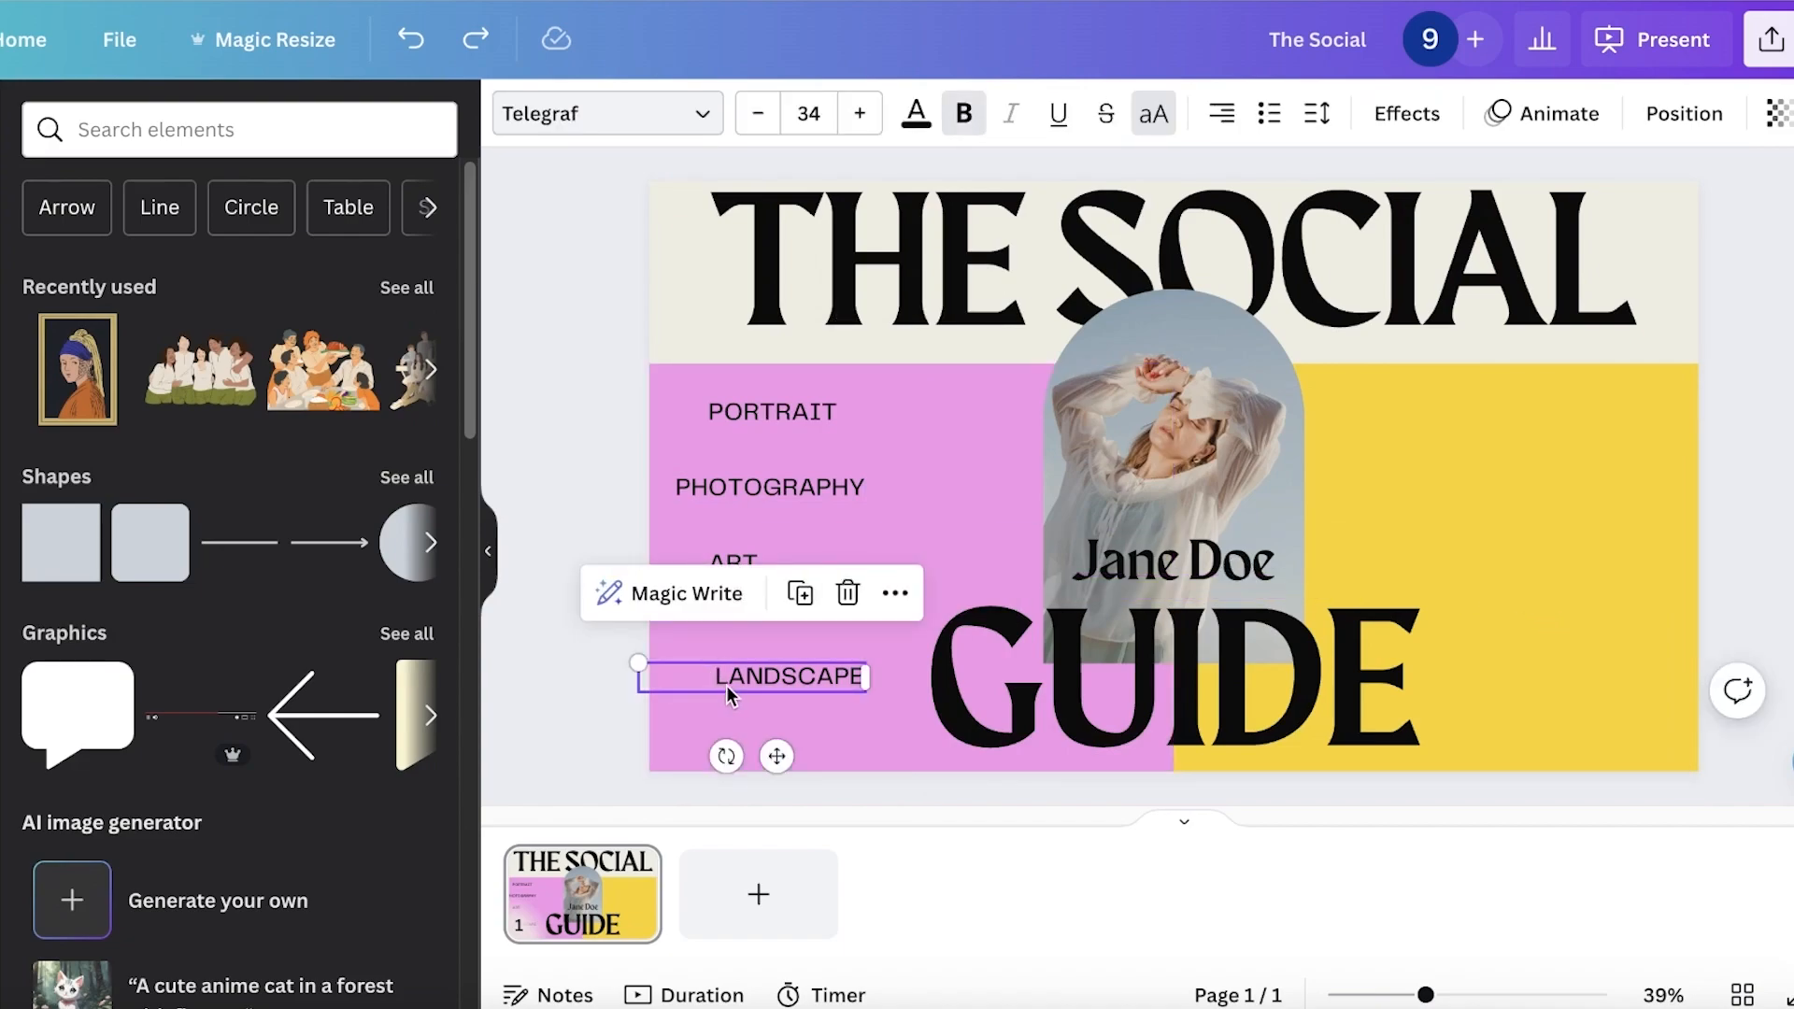
pyautogui.keyDown('shift'); pyautogui.click(712, 562); pyautogui.keyUp('shift')
pyautogui.keyDown('shift'); pyautogui.click(761, 490); pyautogui.keyUp('shift')
pyautogui.keyDown('shift'); pyautogui.click(759, 409); pyautogui.keyUp('shift')
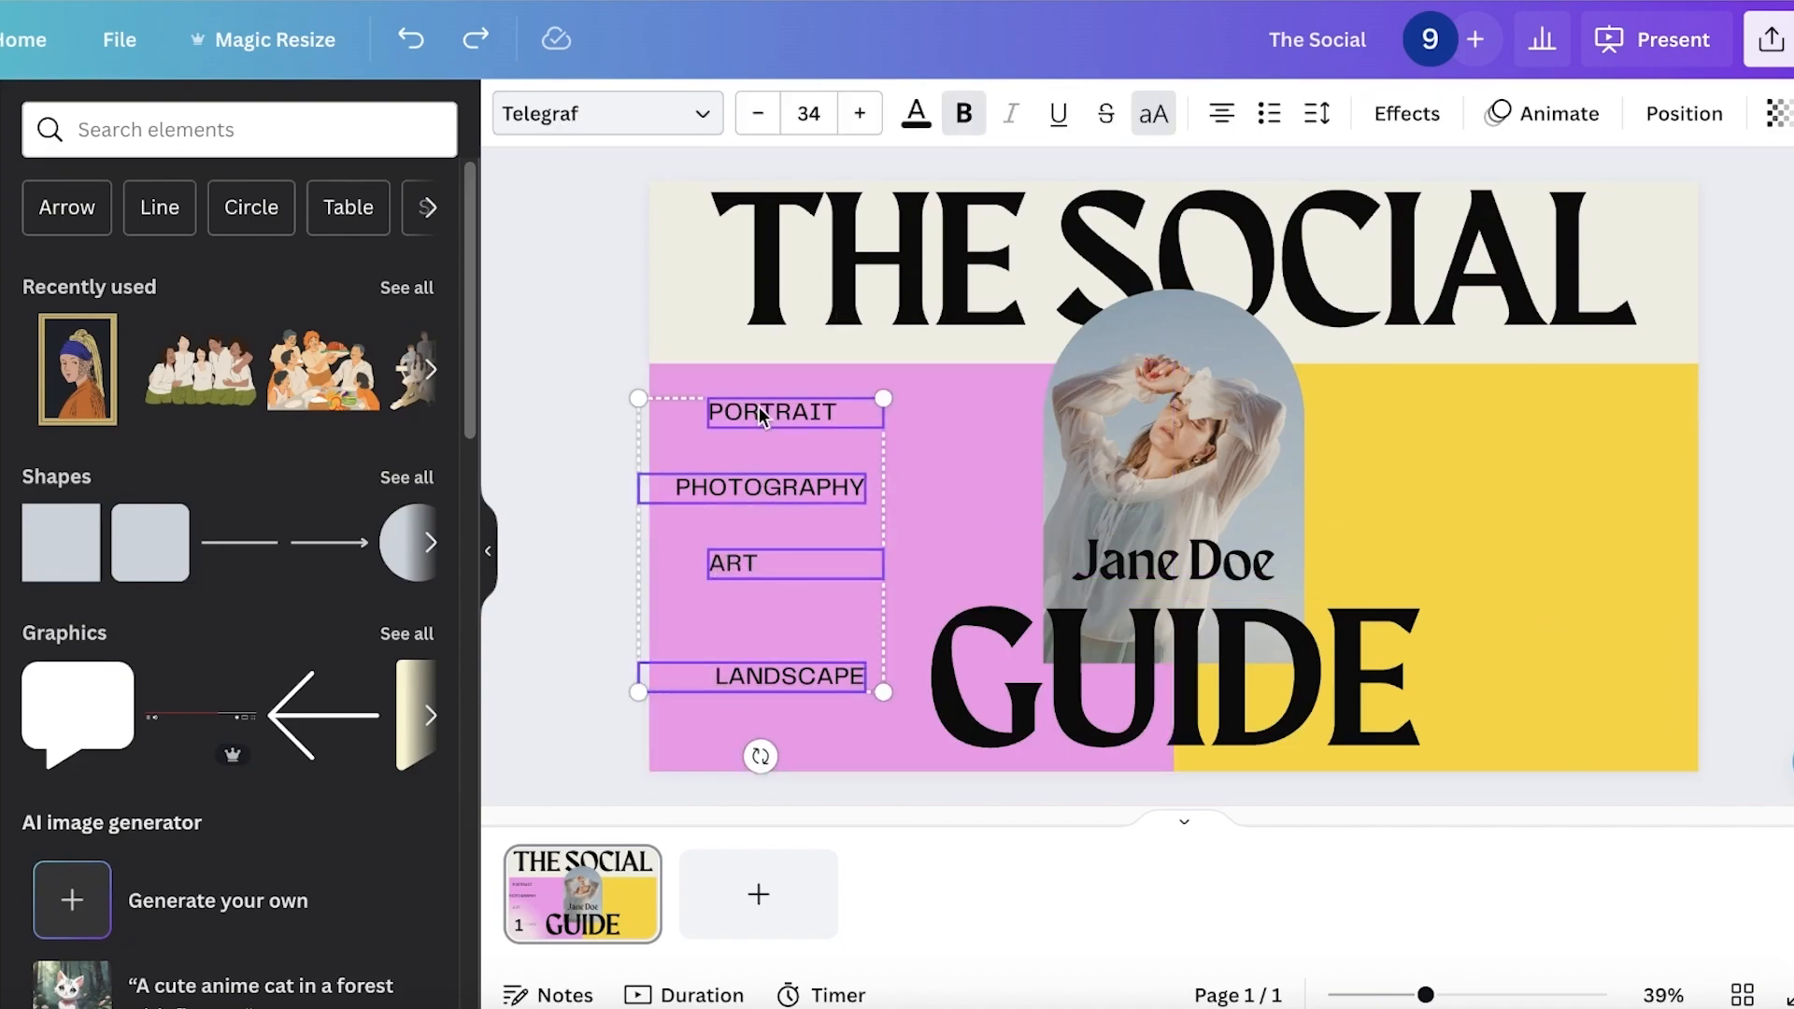
pyautogui.click(947, 329)
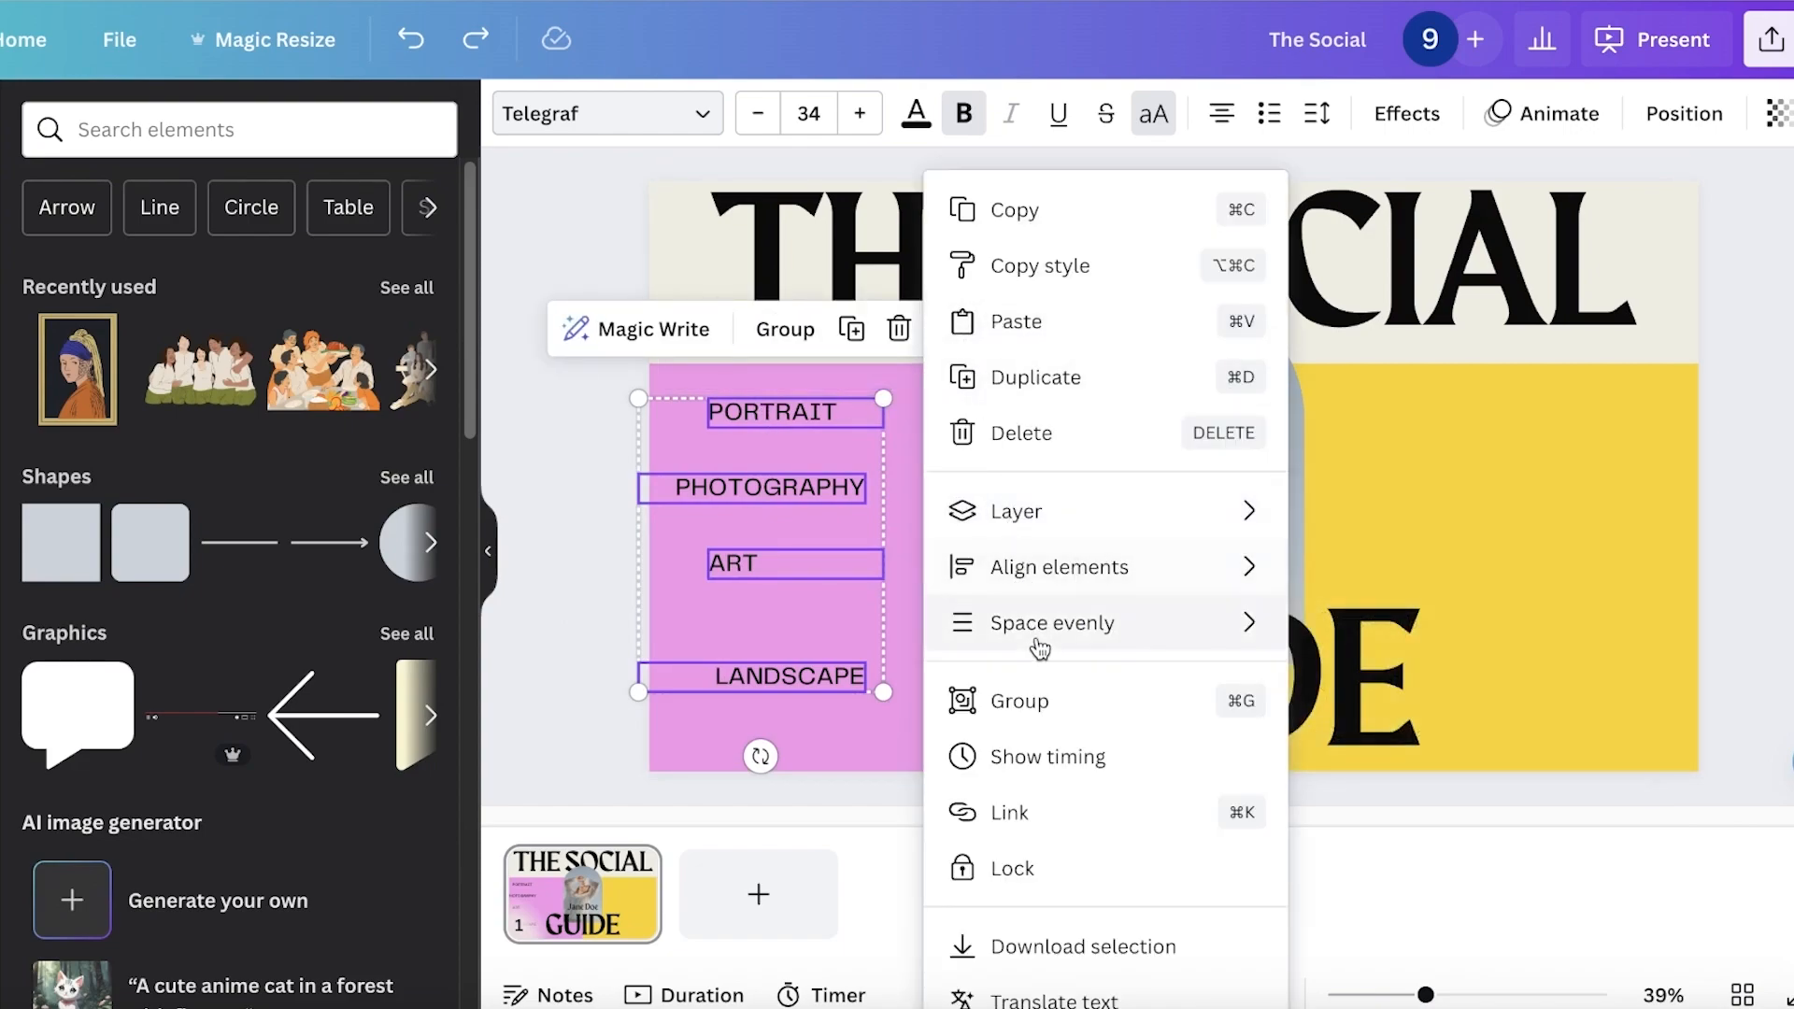
pyautogui.moveTo(1037, 644)
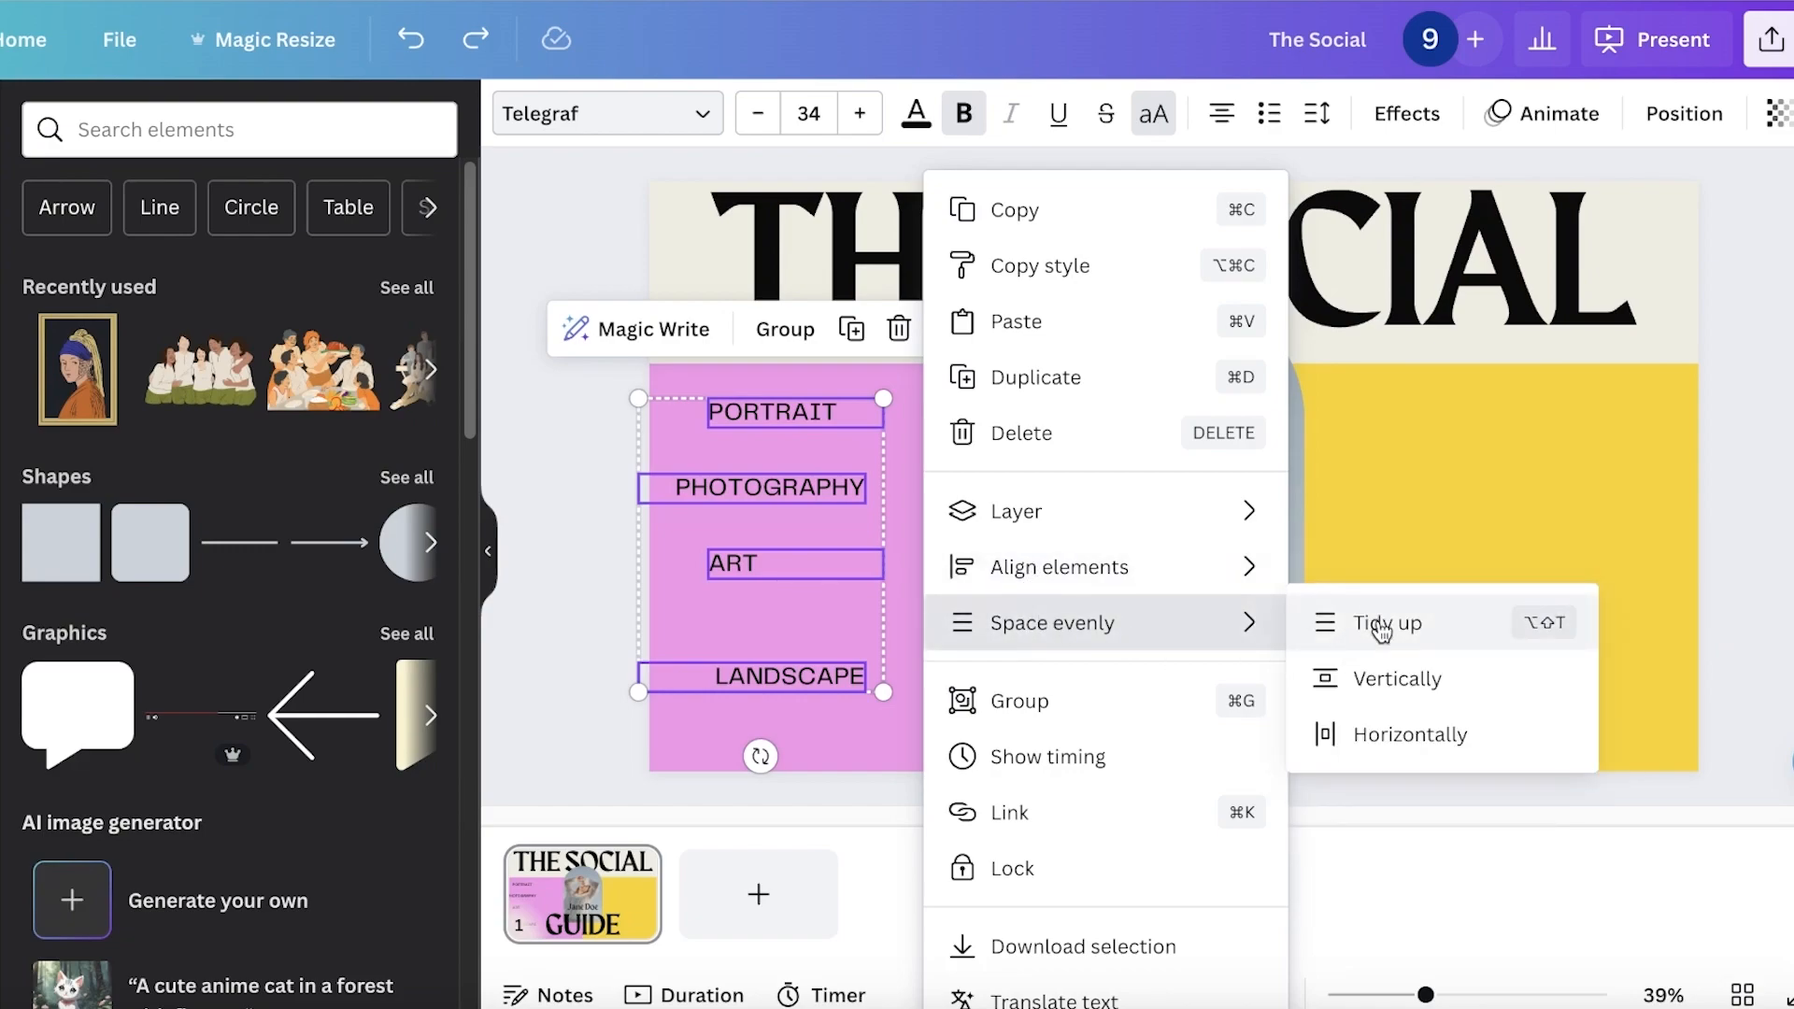
pyautogui.click(1357, 647)
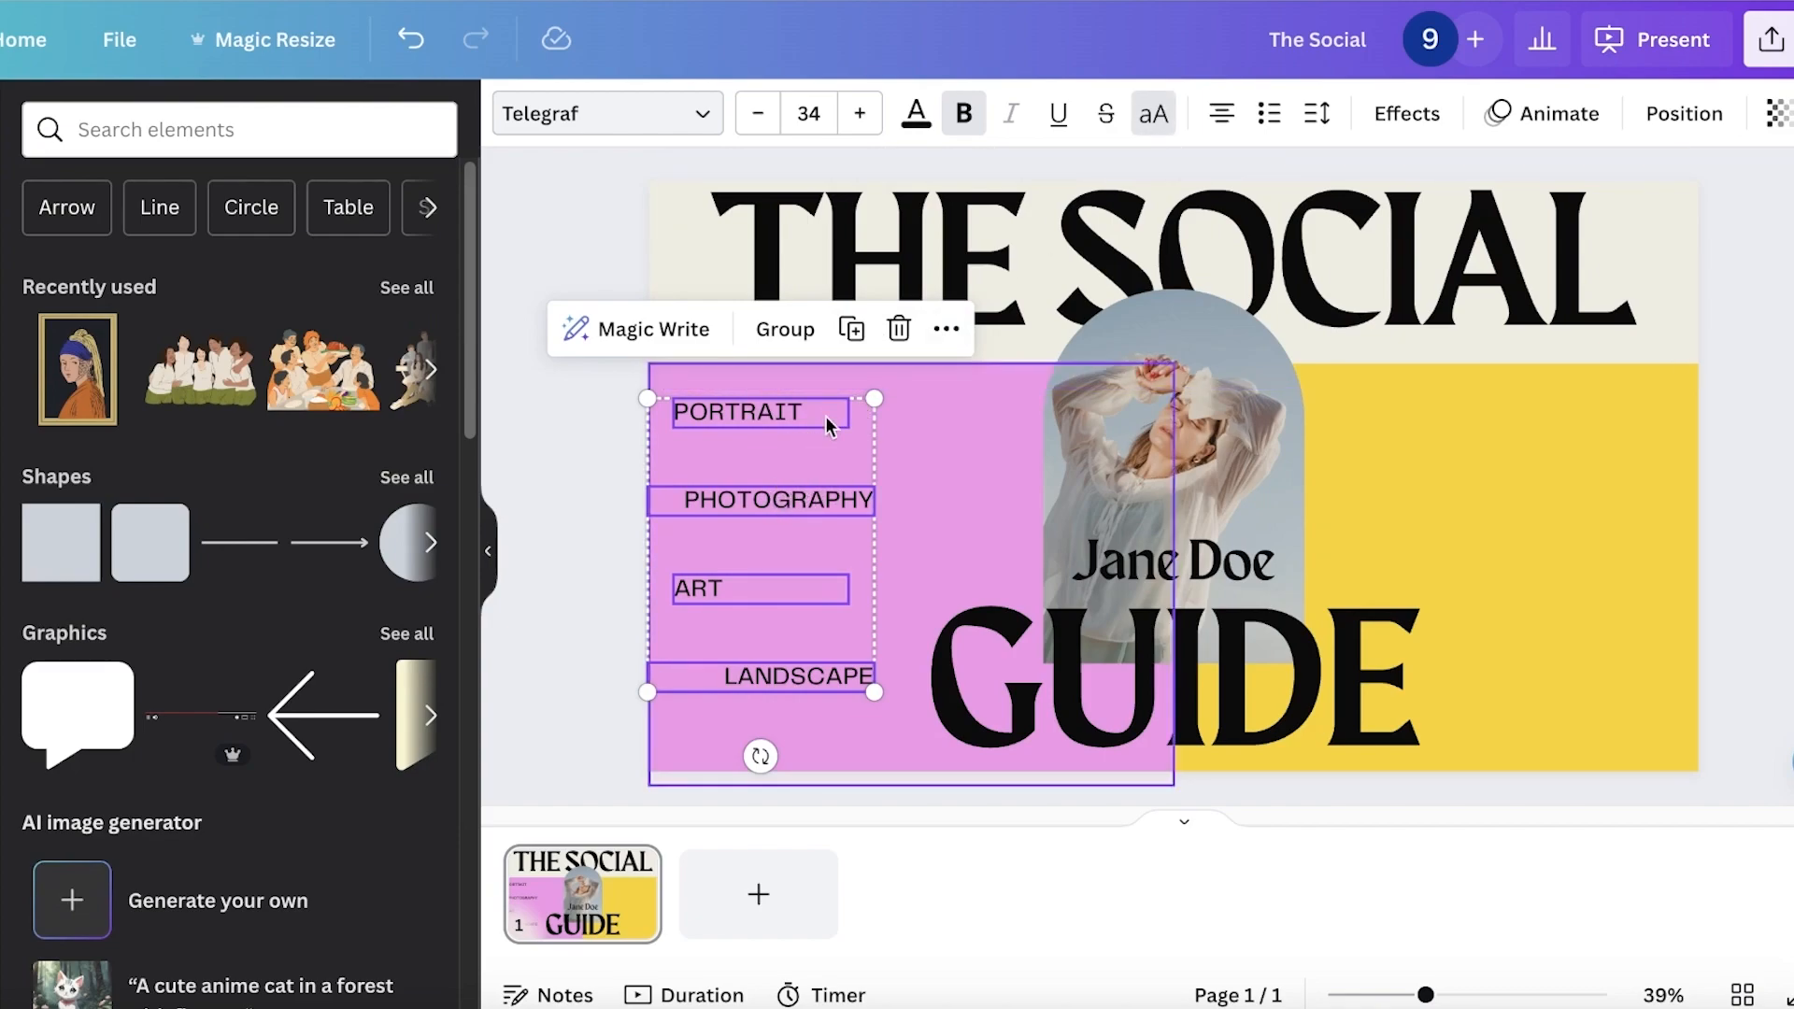
# - Try even horizontal spacing on the four category labels, and centre-align their text boxes with each other
pyautogui.click(947, 329)
pyautogui.moveTo(1134, 625)
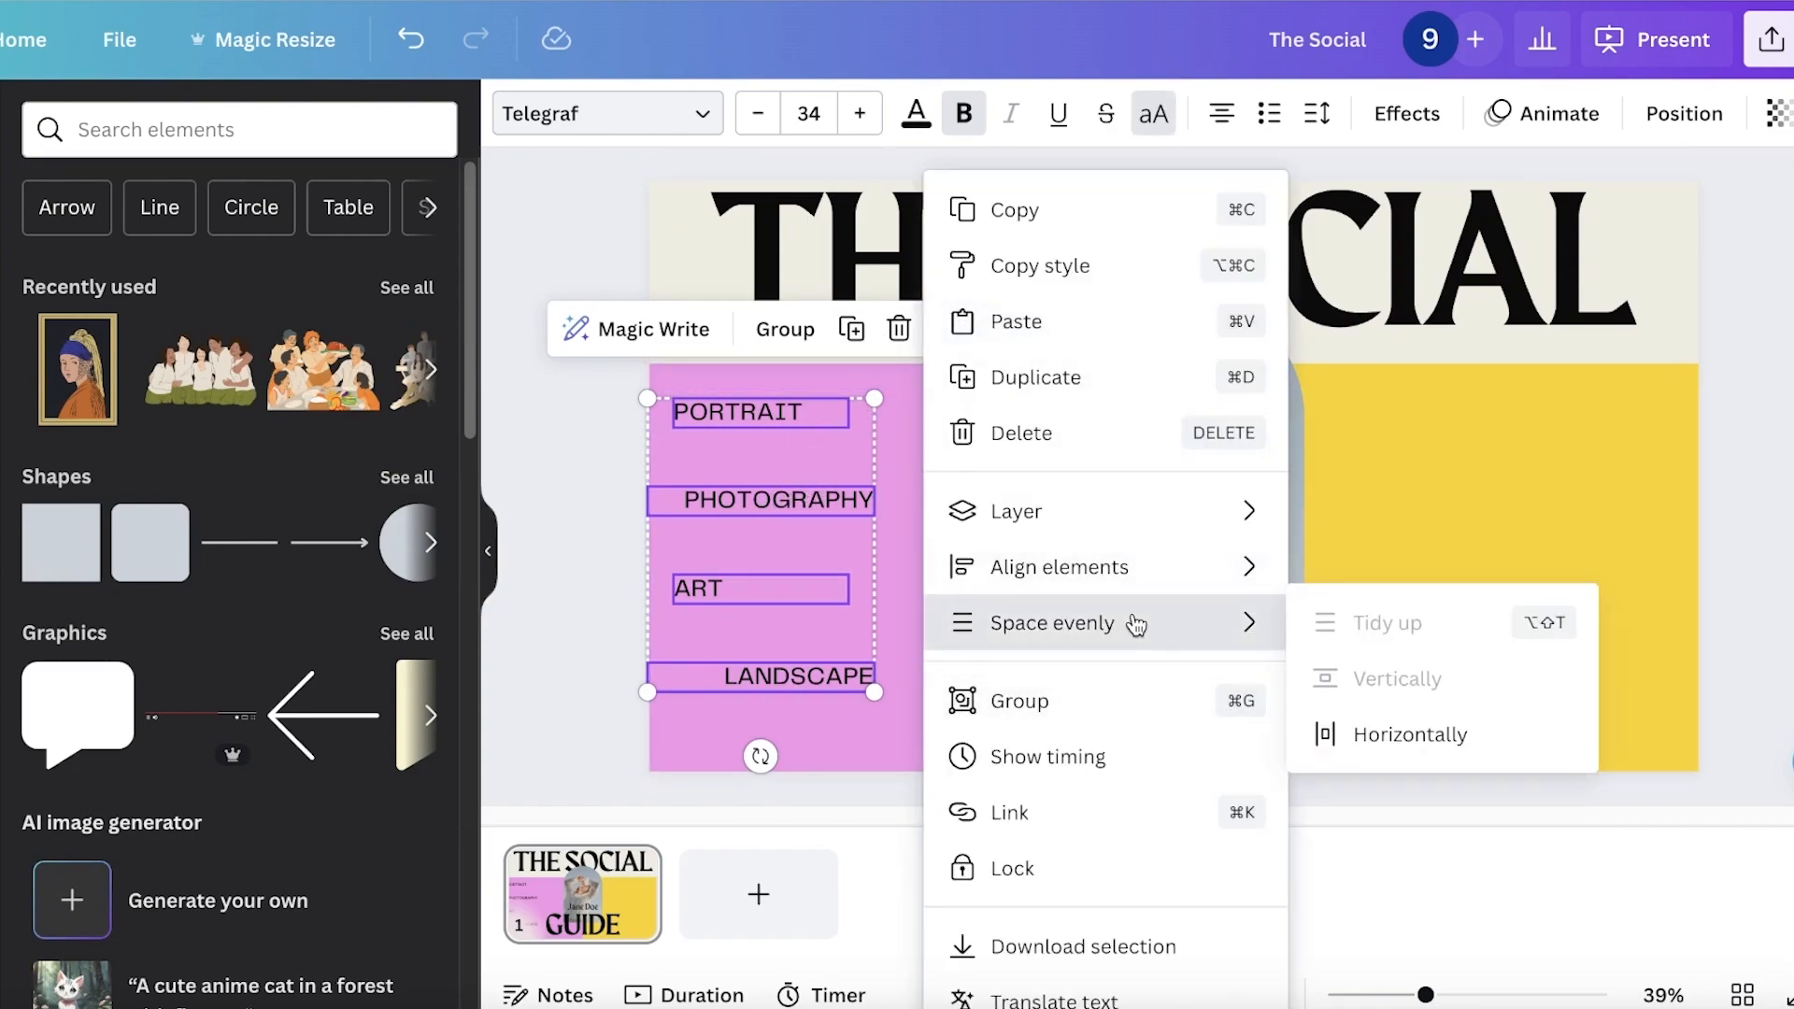
pyautogui.click(1317, 735)
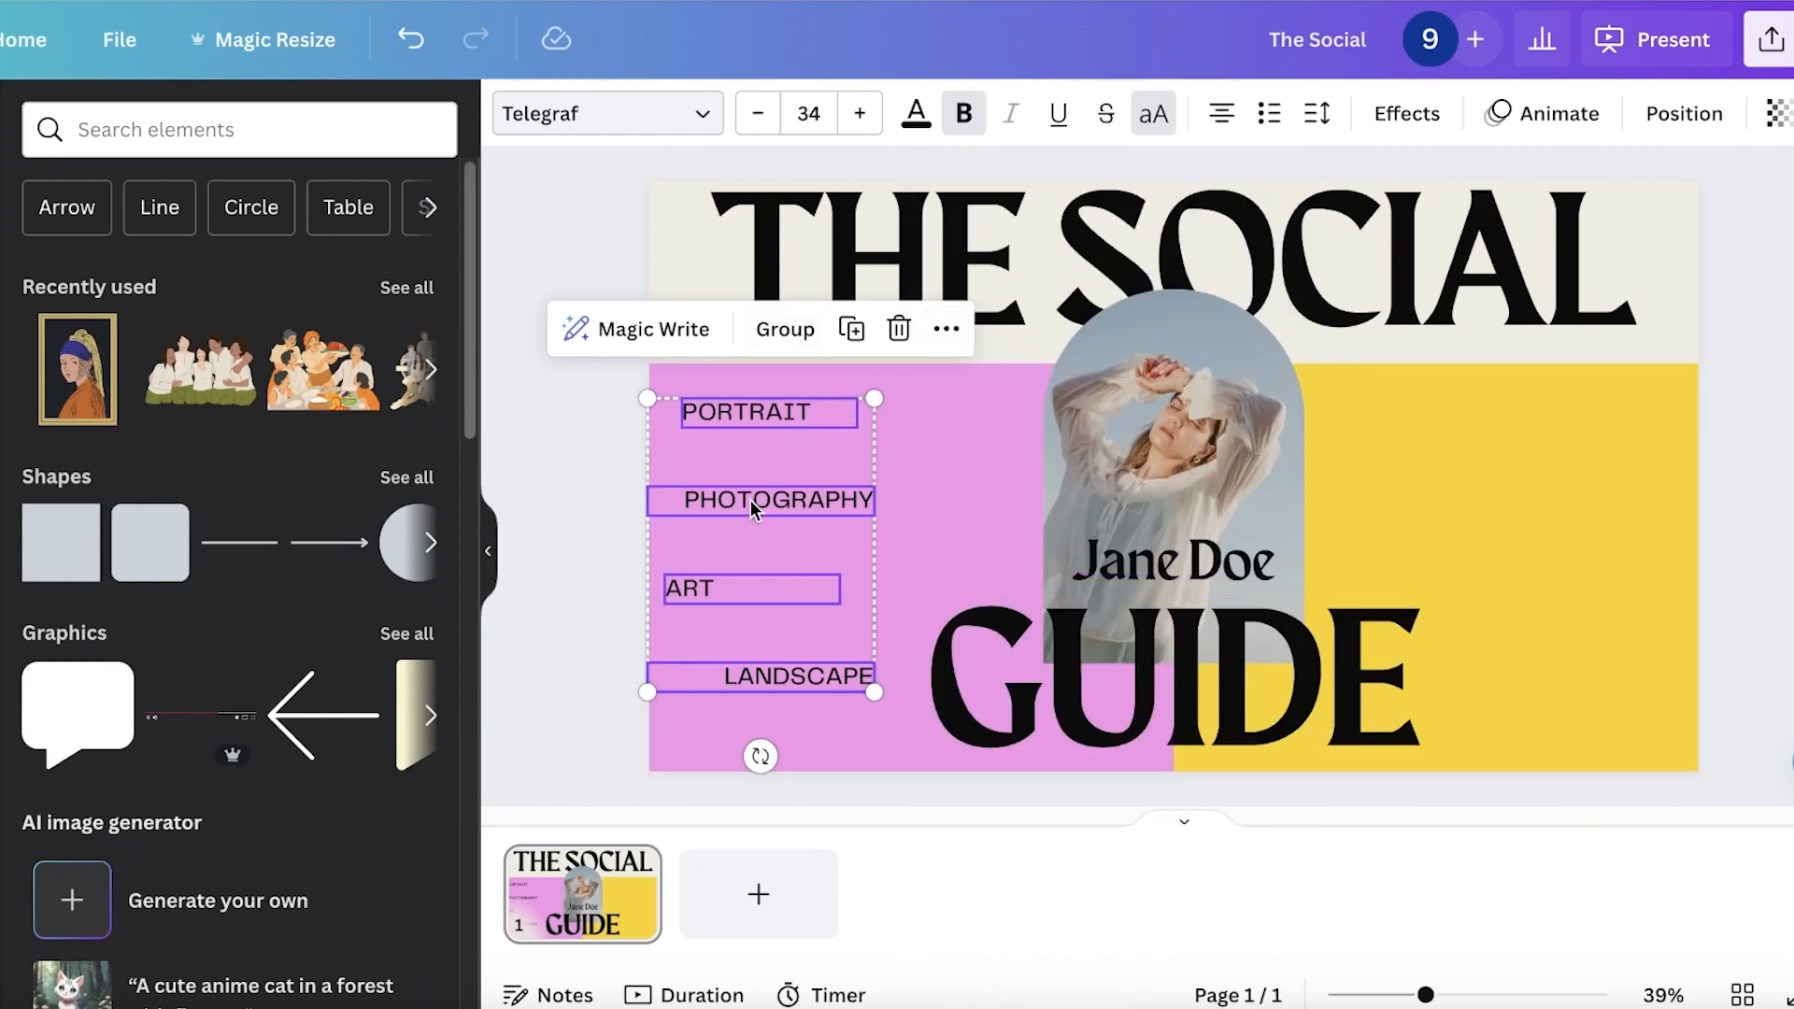
pyautogui.click(925, 335)
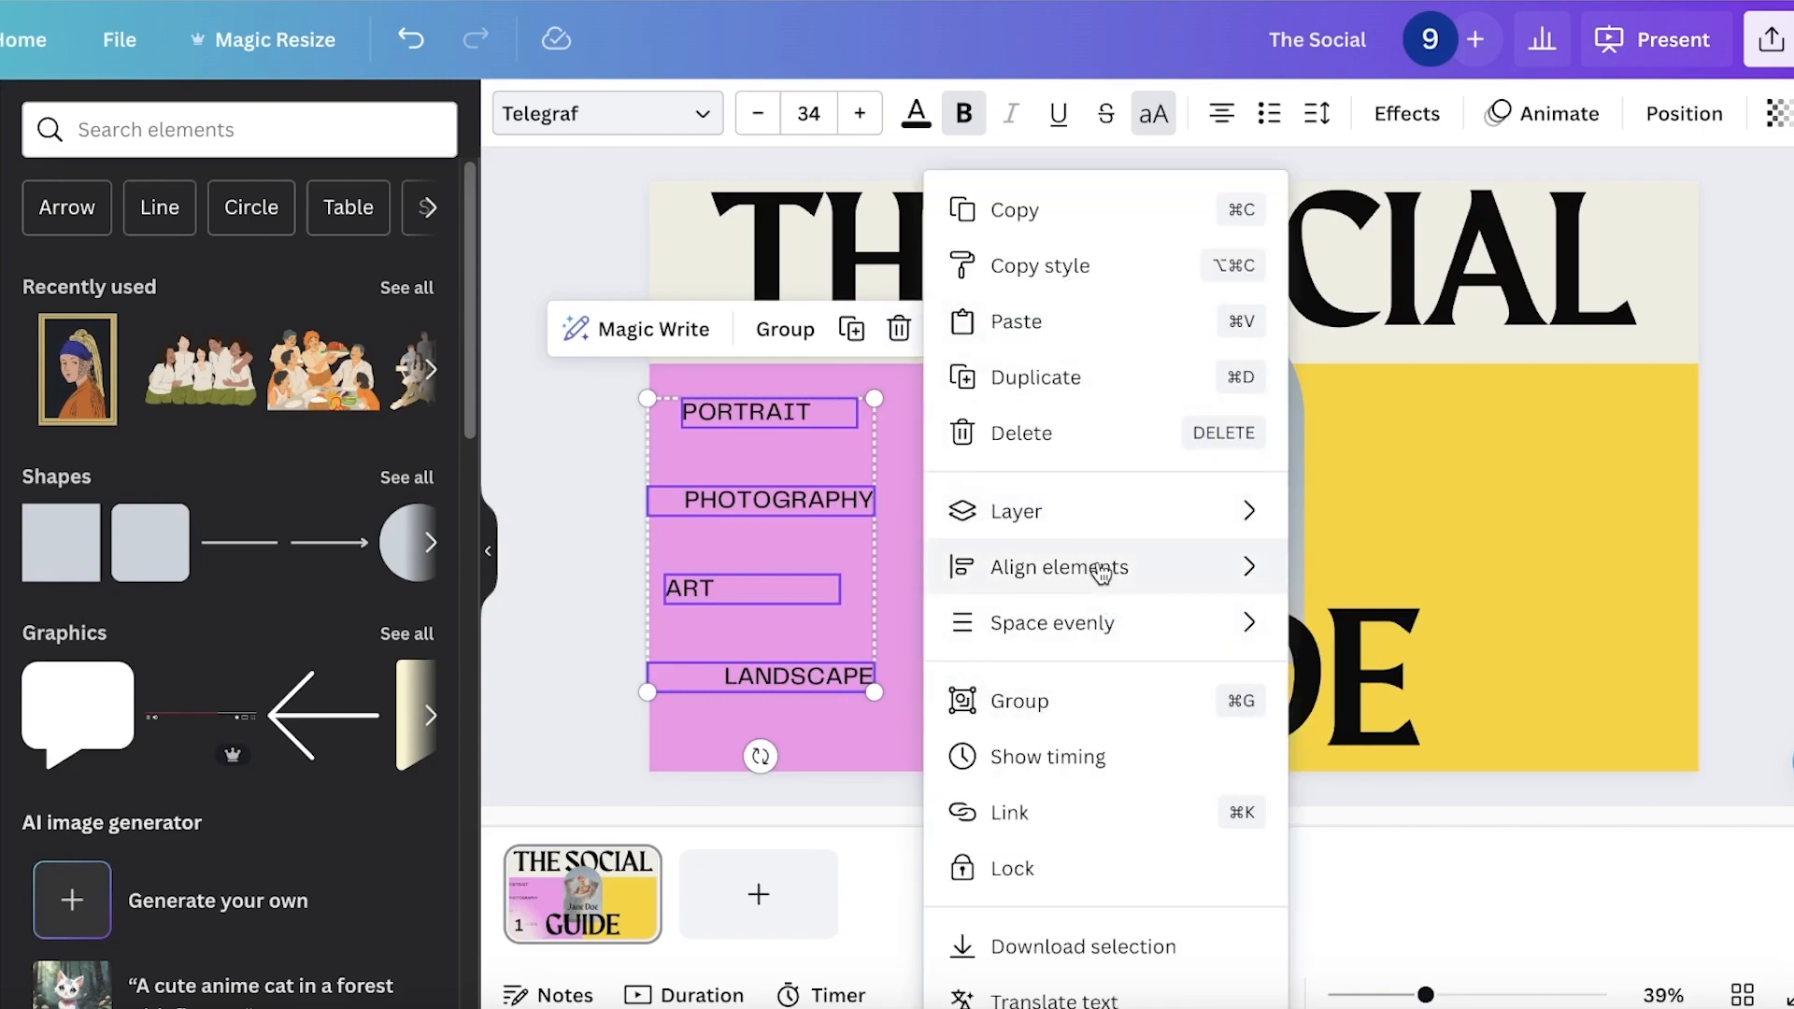
pyautogui.moveTo(1102, 572)
pyautogui.click(1386, 623)
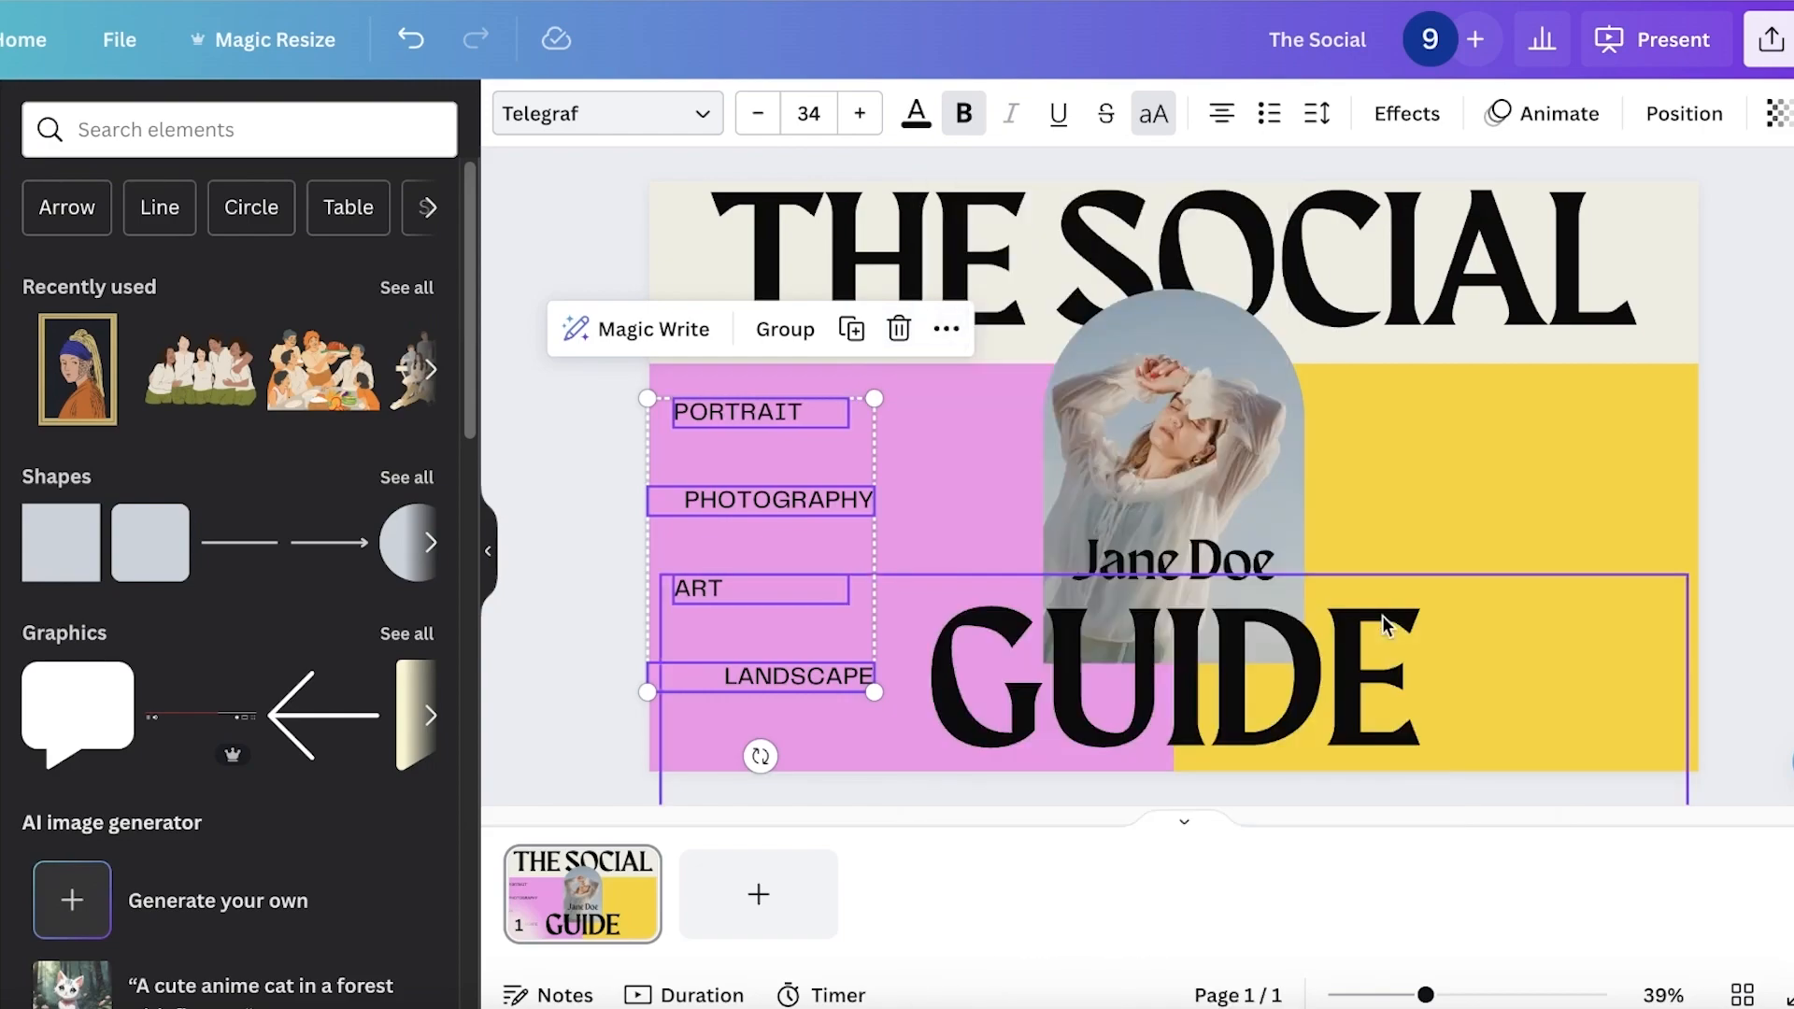
pyautogui.click(899, 328)
pyautogui.click(769, 520)
pyautogui.moveTo(769, 520); pyautogui.dragTo(930, 532)
pyautogui.click(411, 38)
pyautogui.click(412, 38)
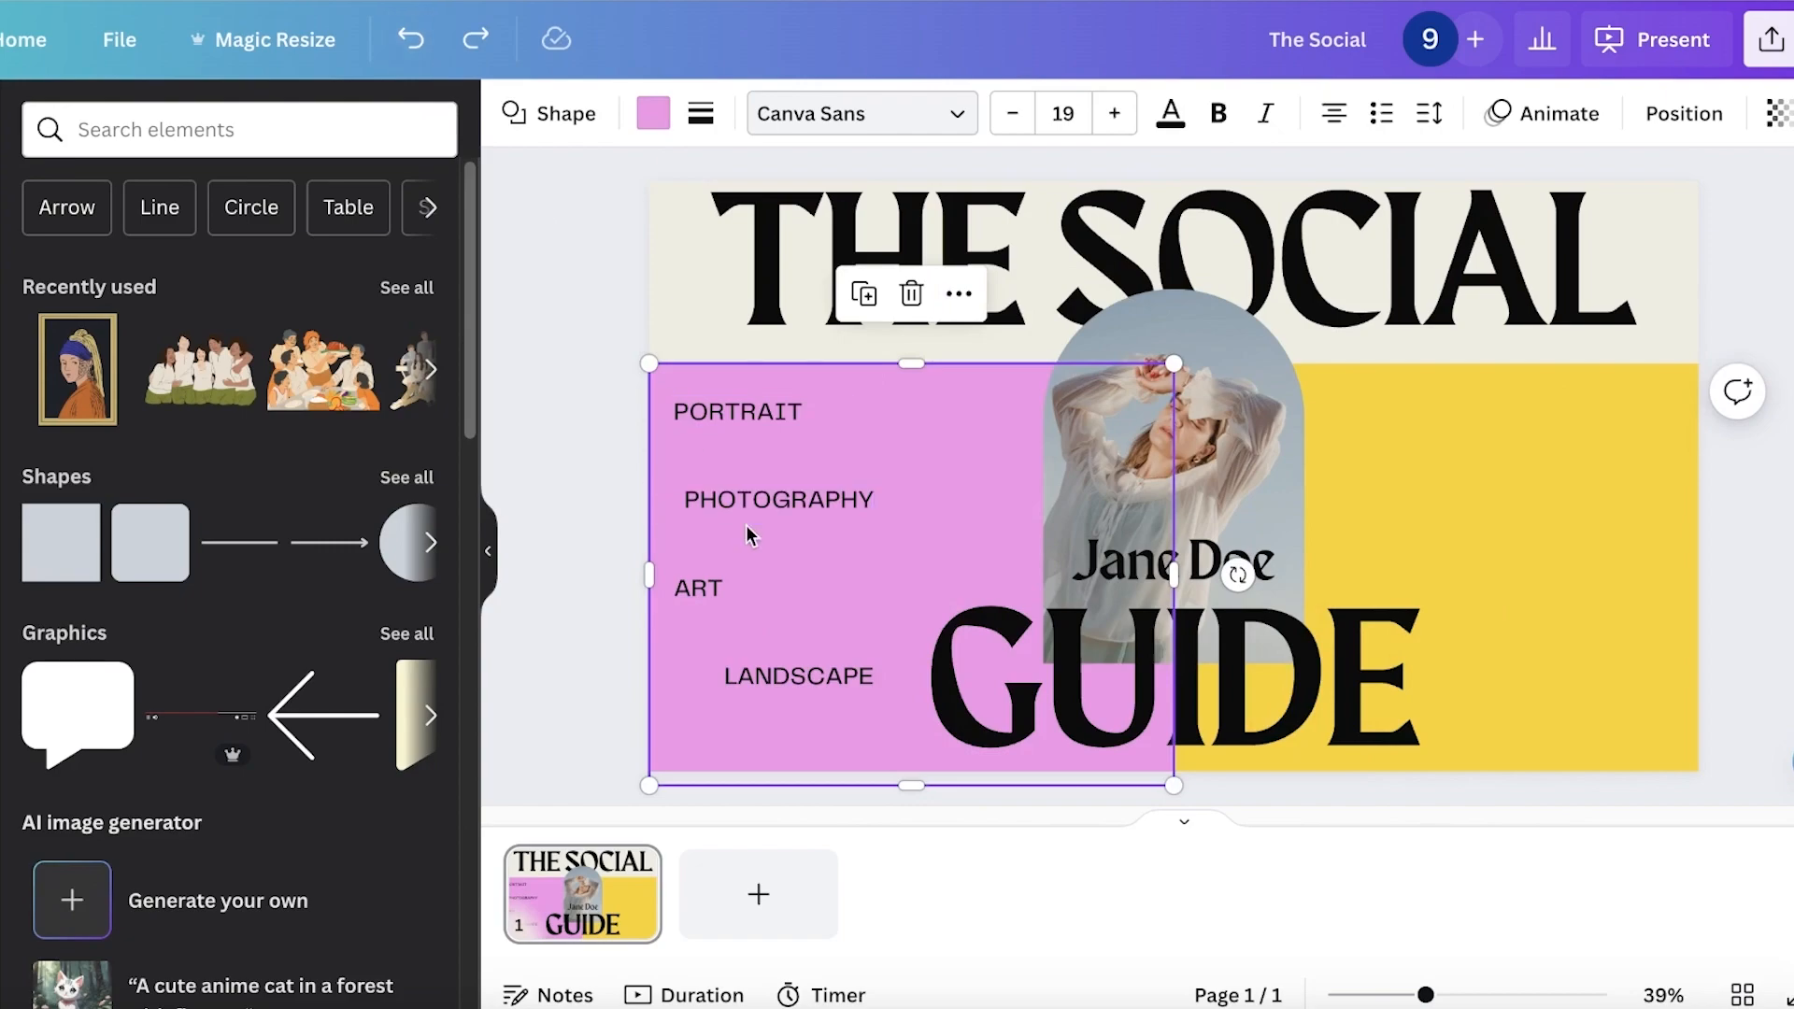
# - Nudge the ART label slightly to the right on the pink block
pyautogui.click(701, 589)
pyautogui.click(701, 589)
pyautogui.click(838, 677)
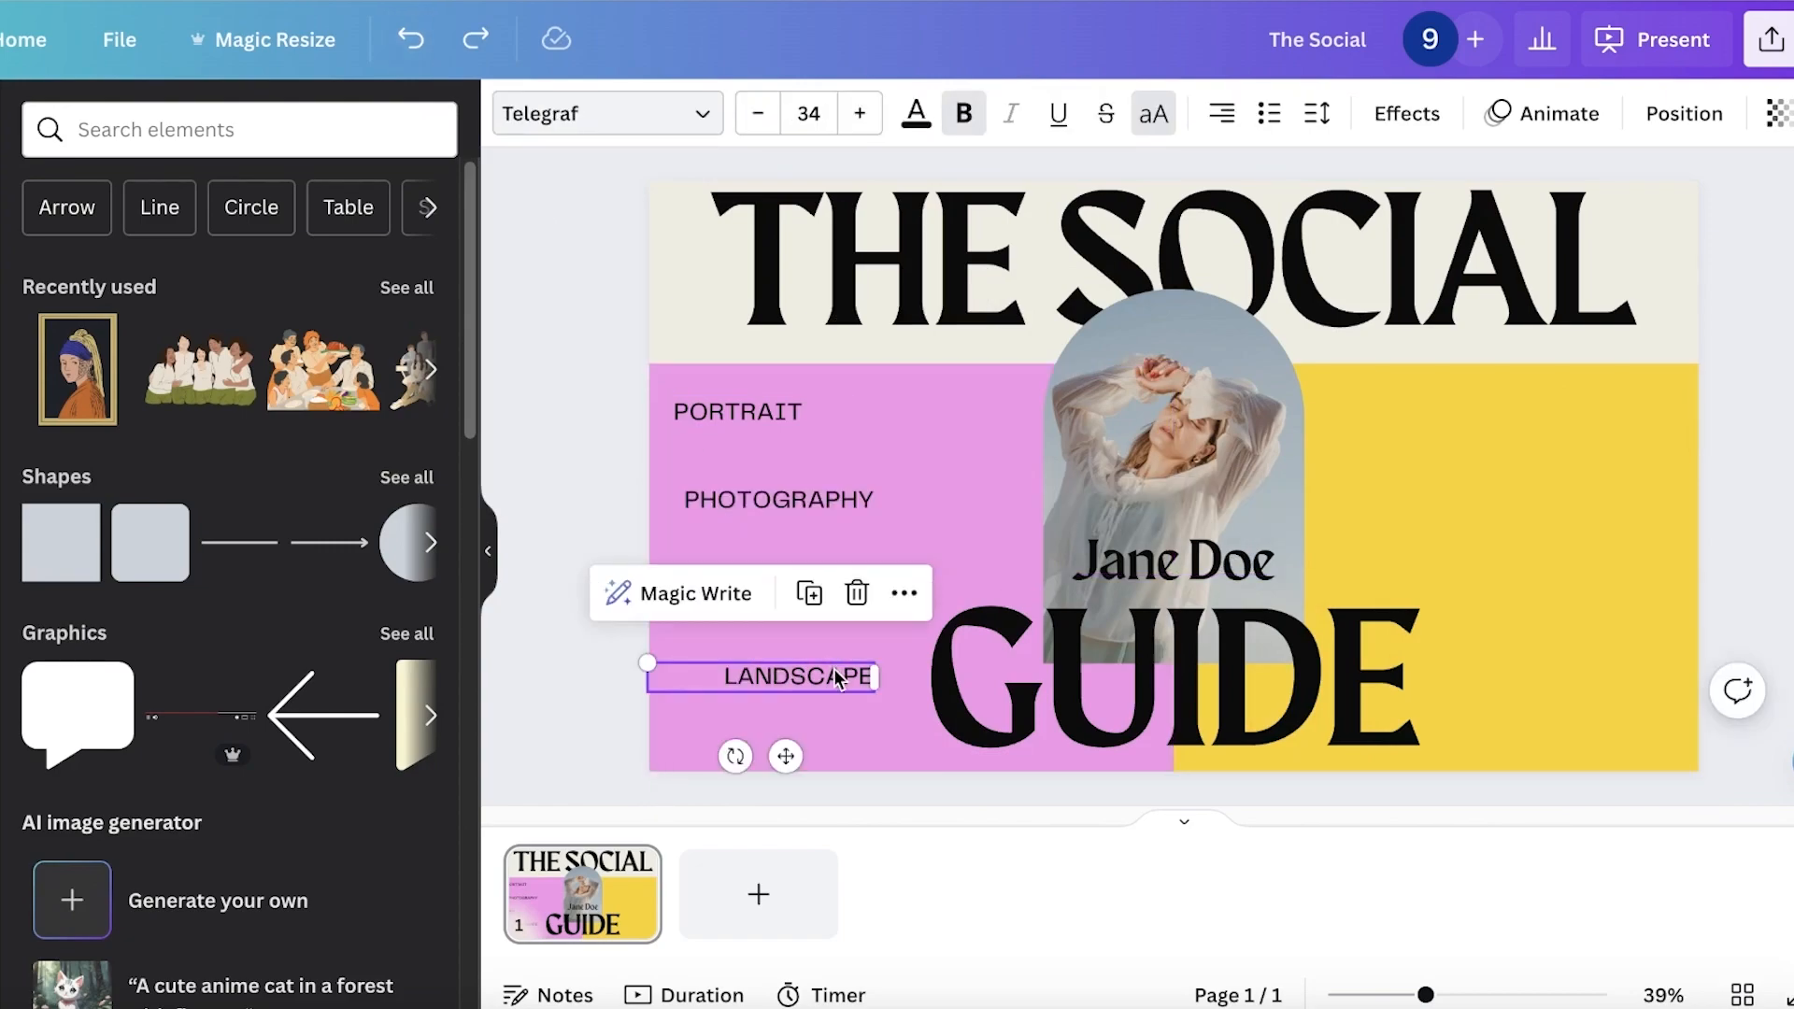
pyautogui.click(717, 670)
pyautogui.click(720, 680)
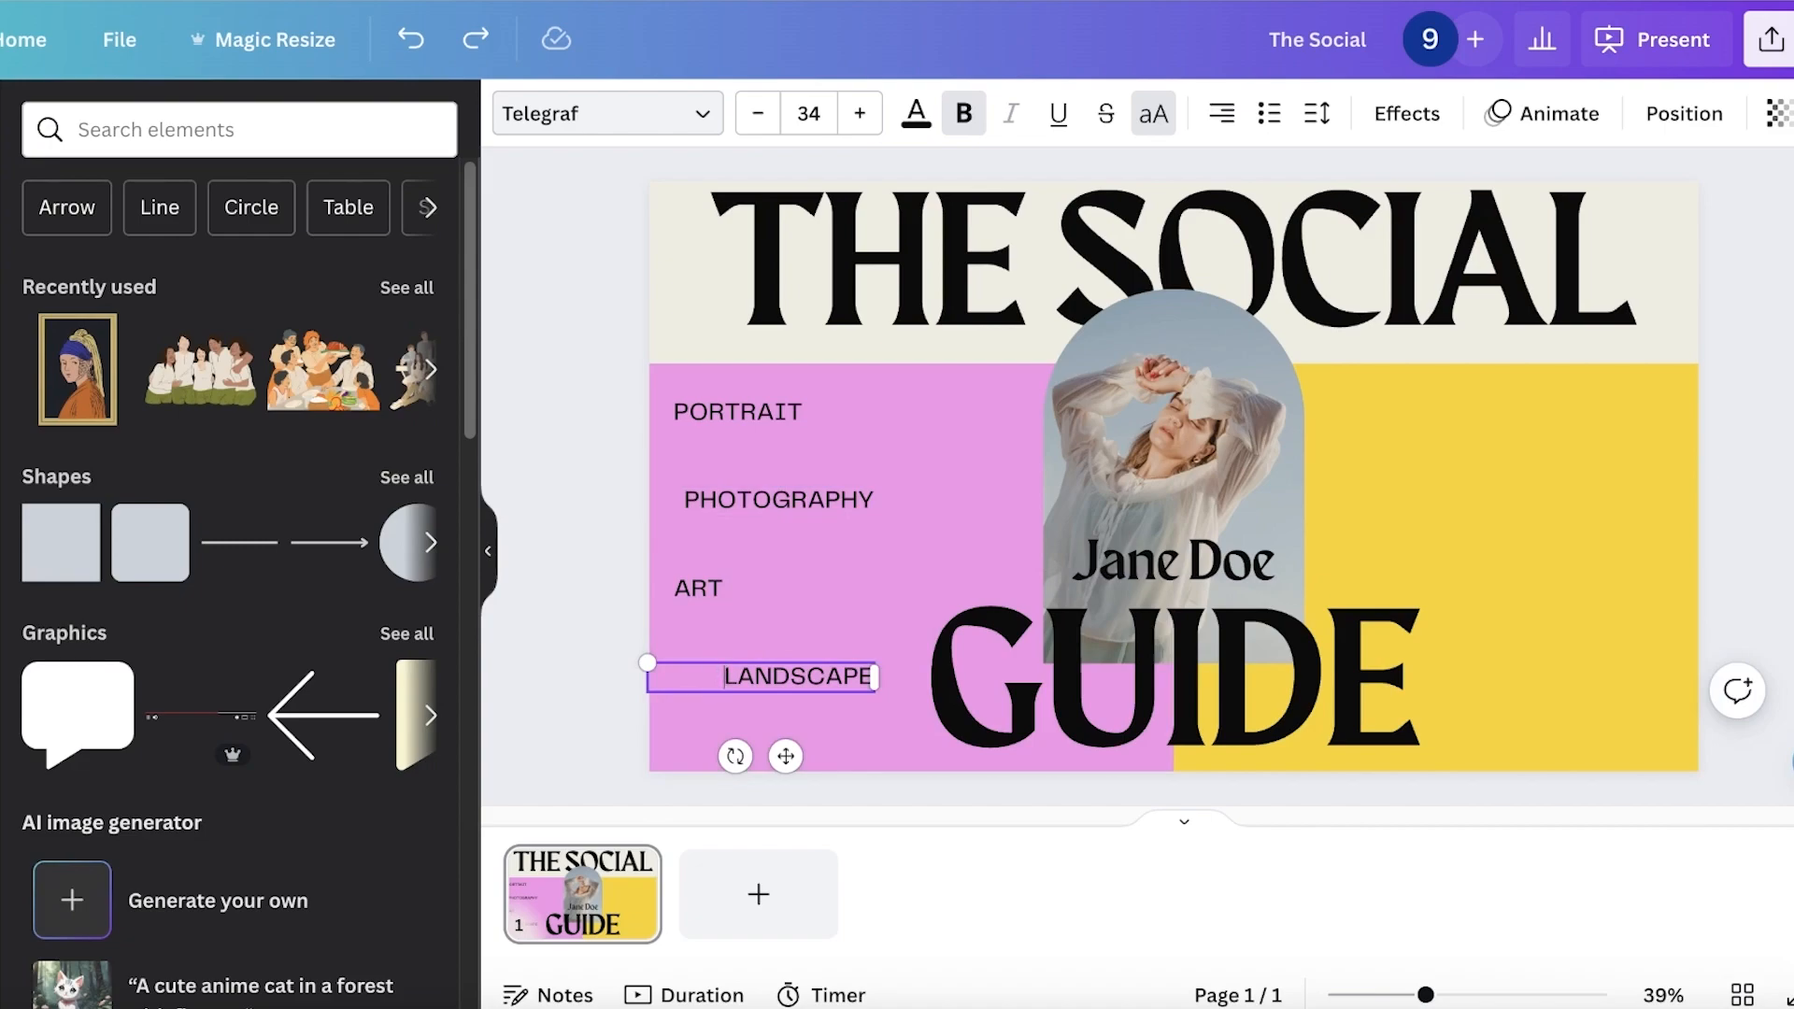
pyautogui.moveTo(645, 663)
pyautogui.mouseDown()
pyautogui.moveTo(687, 667)
pyautogui.moveTo(643, 662)
pyautogui.mouseUp()
pyautogui.click(749, 625)
pyautogui.moveTo(715, 596)
pyautogui.mouseDown()
pyautogui.moveTo(1558, 417)
pyautogui.moveTo(1346, 444)
pyautogui.moveTo(729, 591)
pyautogui.mouseUp()
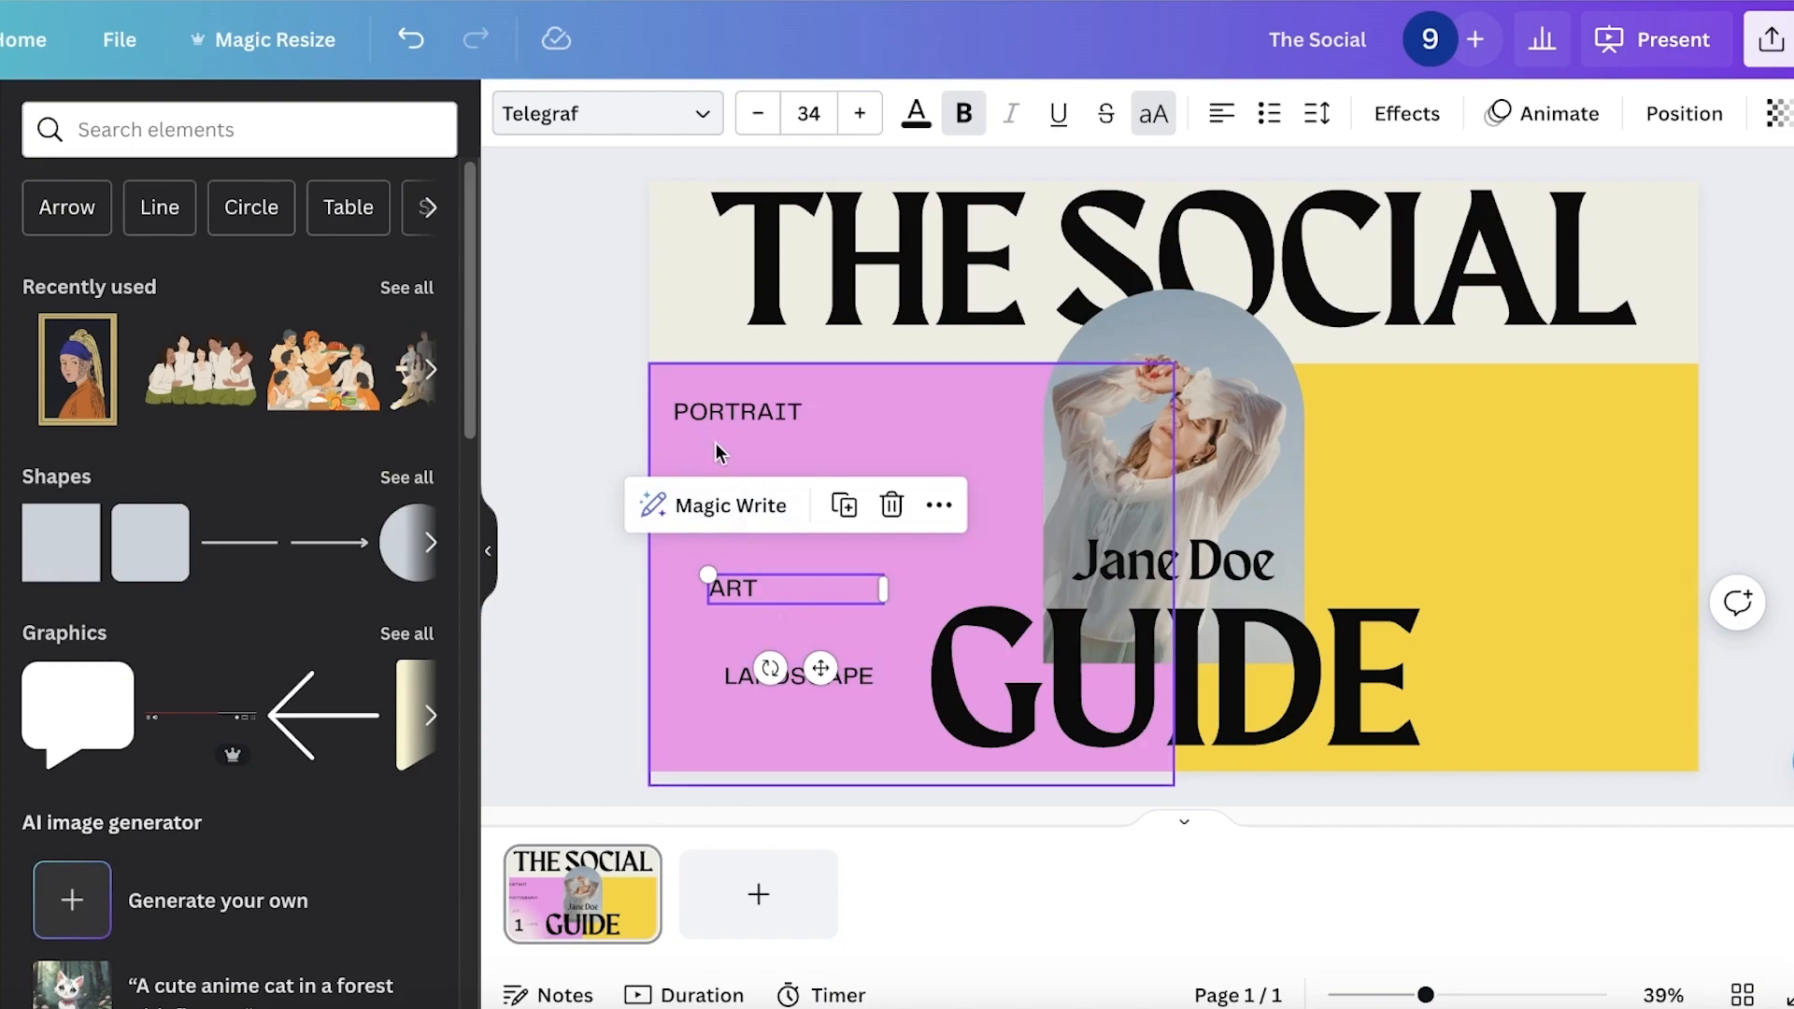
# - Set the text alignment of the PORTRAIT, PHOTOGRAPHY, ART and LANDSCAPE labels to left
pyautogui.click(747, 392)
pyautogui.click(747, 408)
pyautogui.click(857, 517)
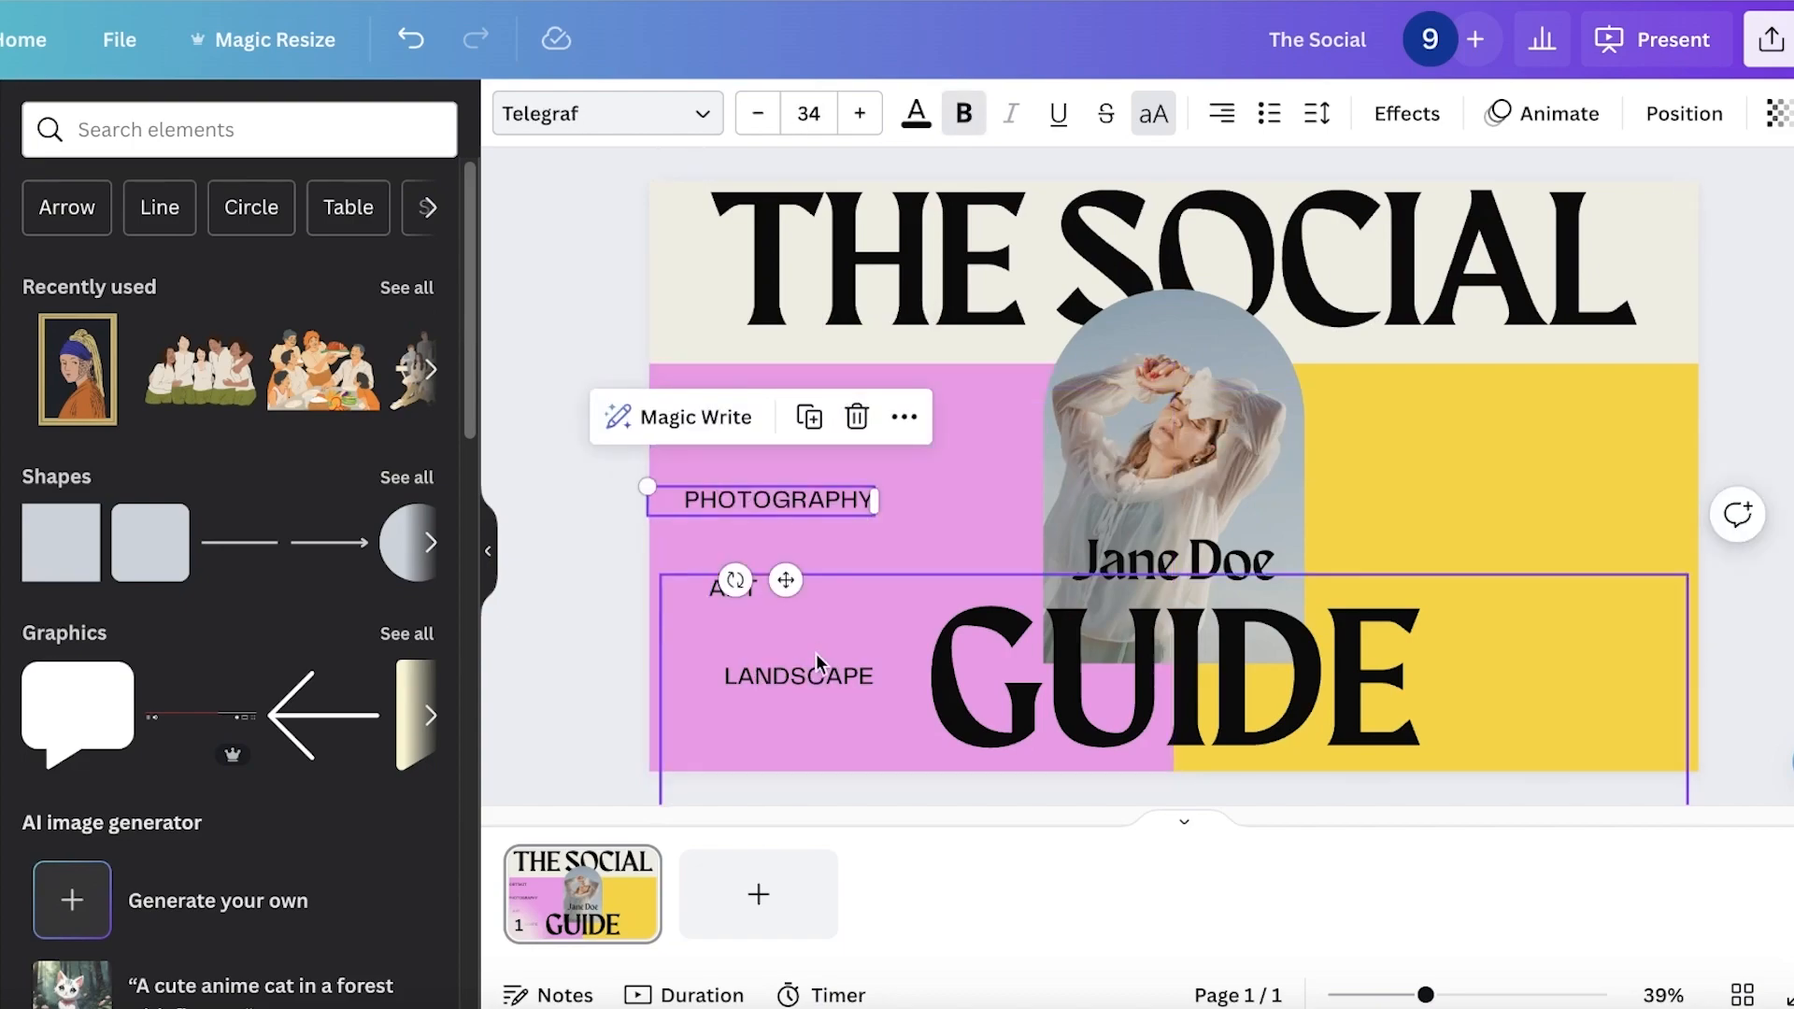
pyautogui.click(814, 675)
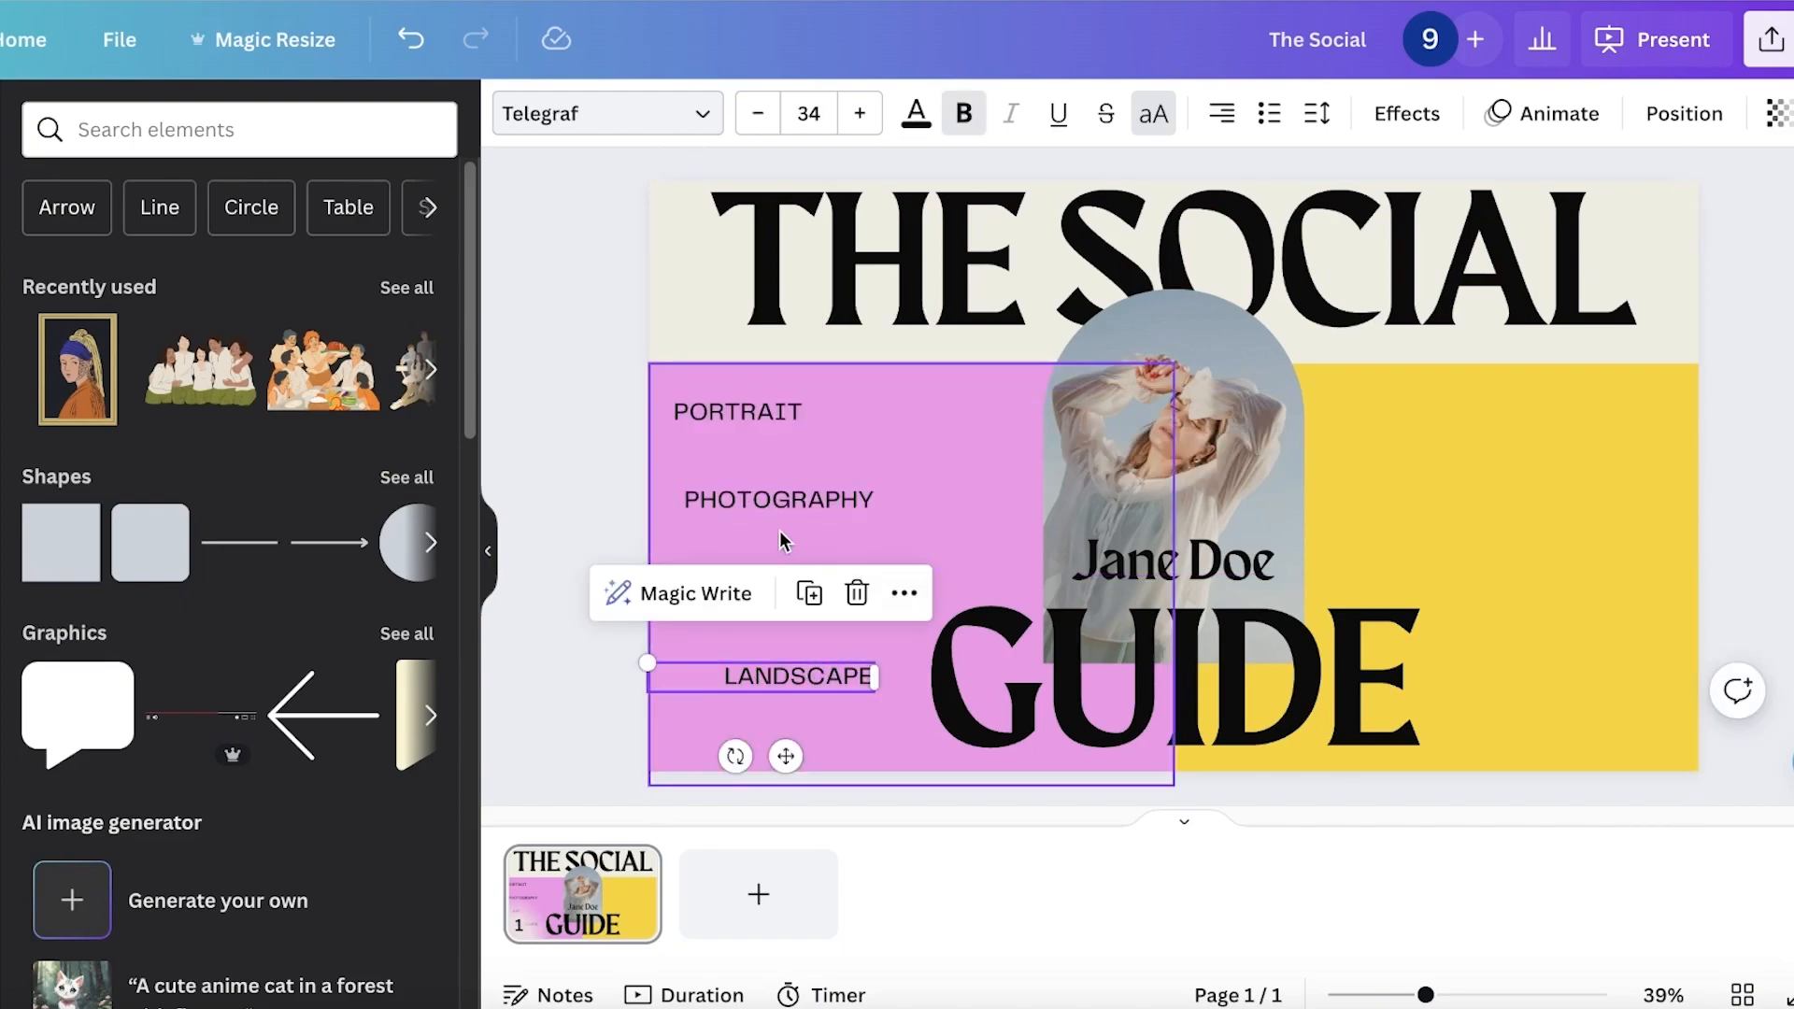
pyautogui.keyDown('shift'); pyautogui.click(765, 512); pyautogui.keyUp('shift')
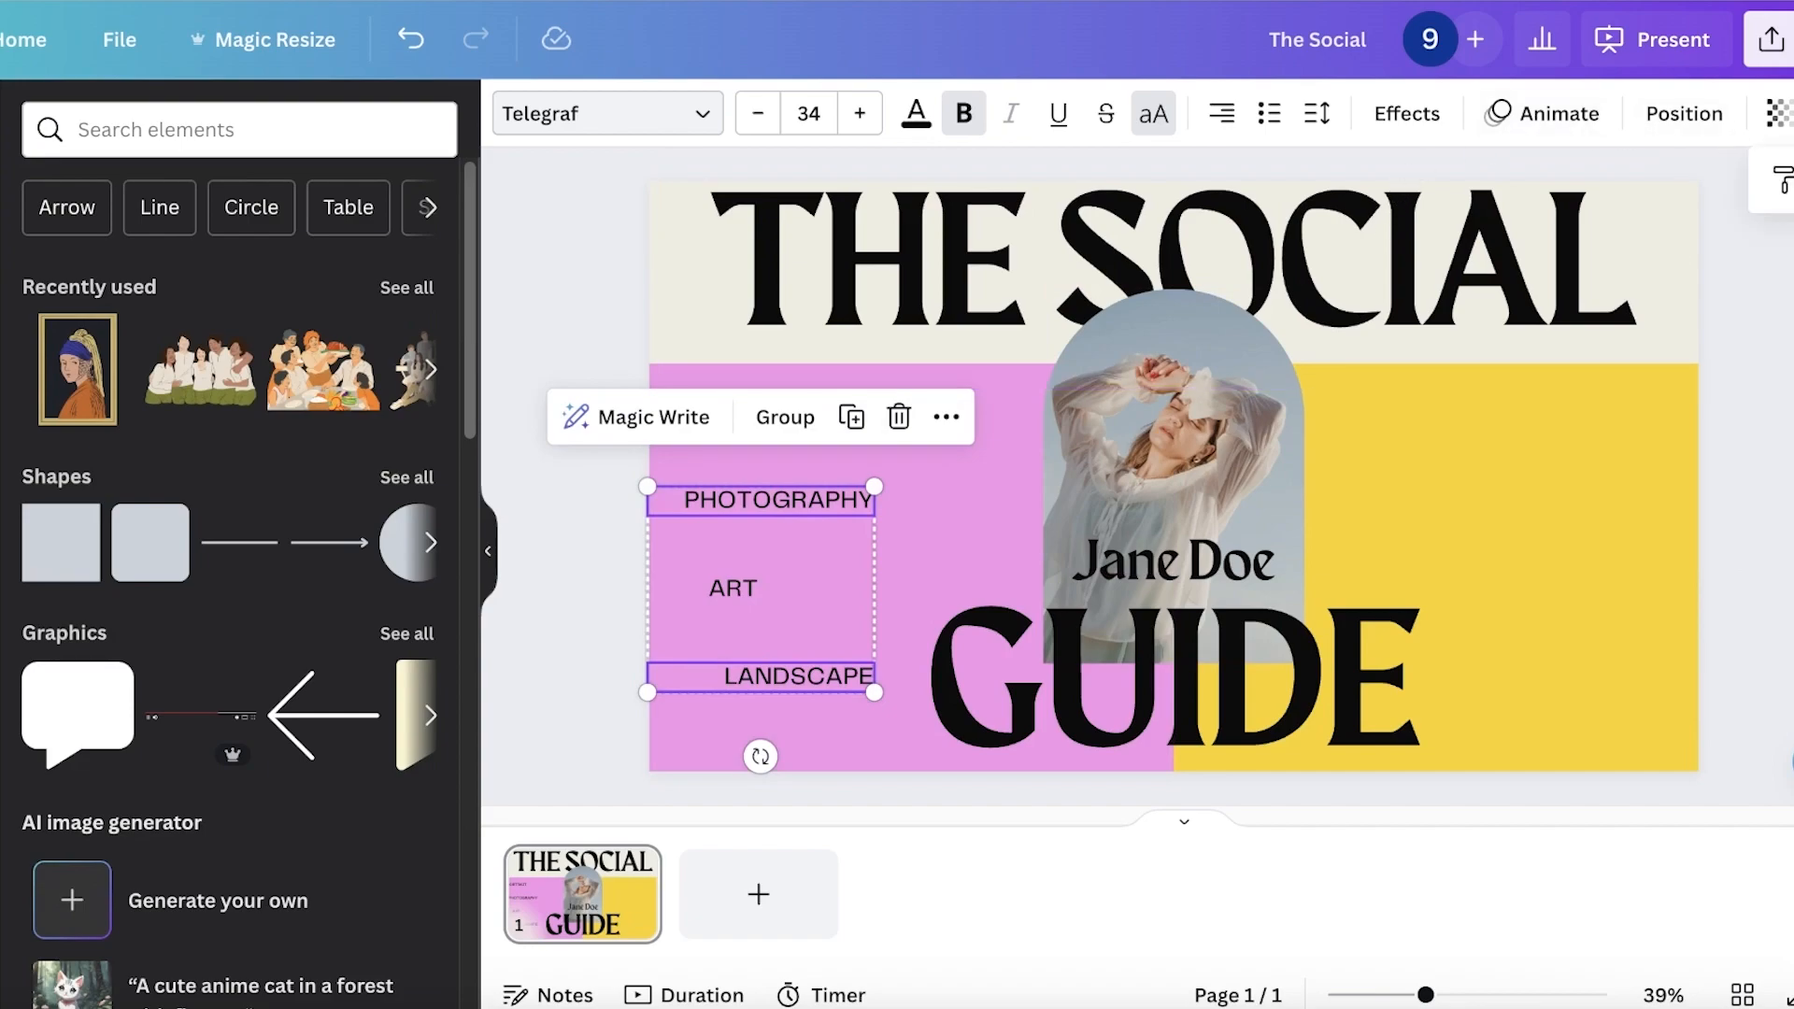
pyautogui.click(1215, 114)
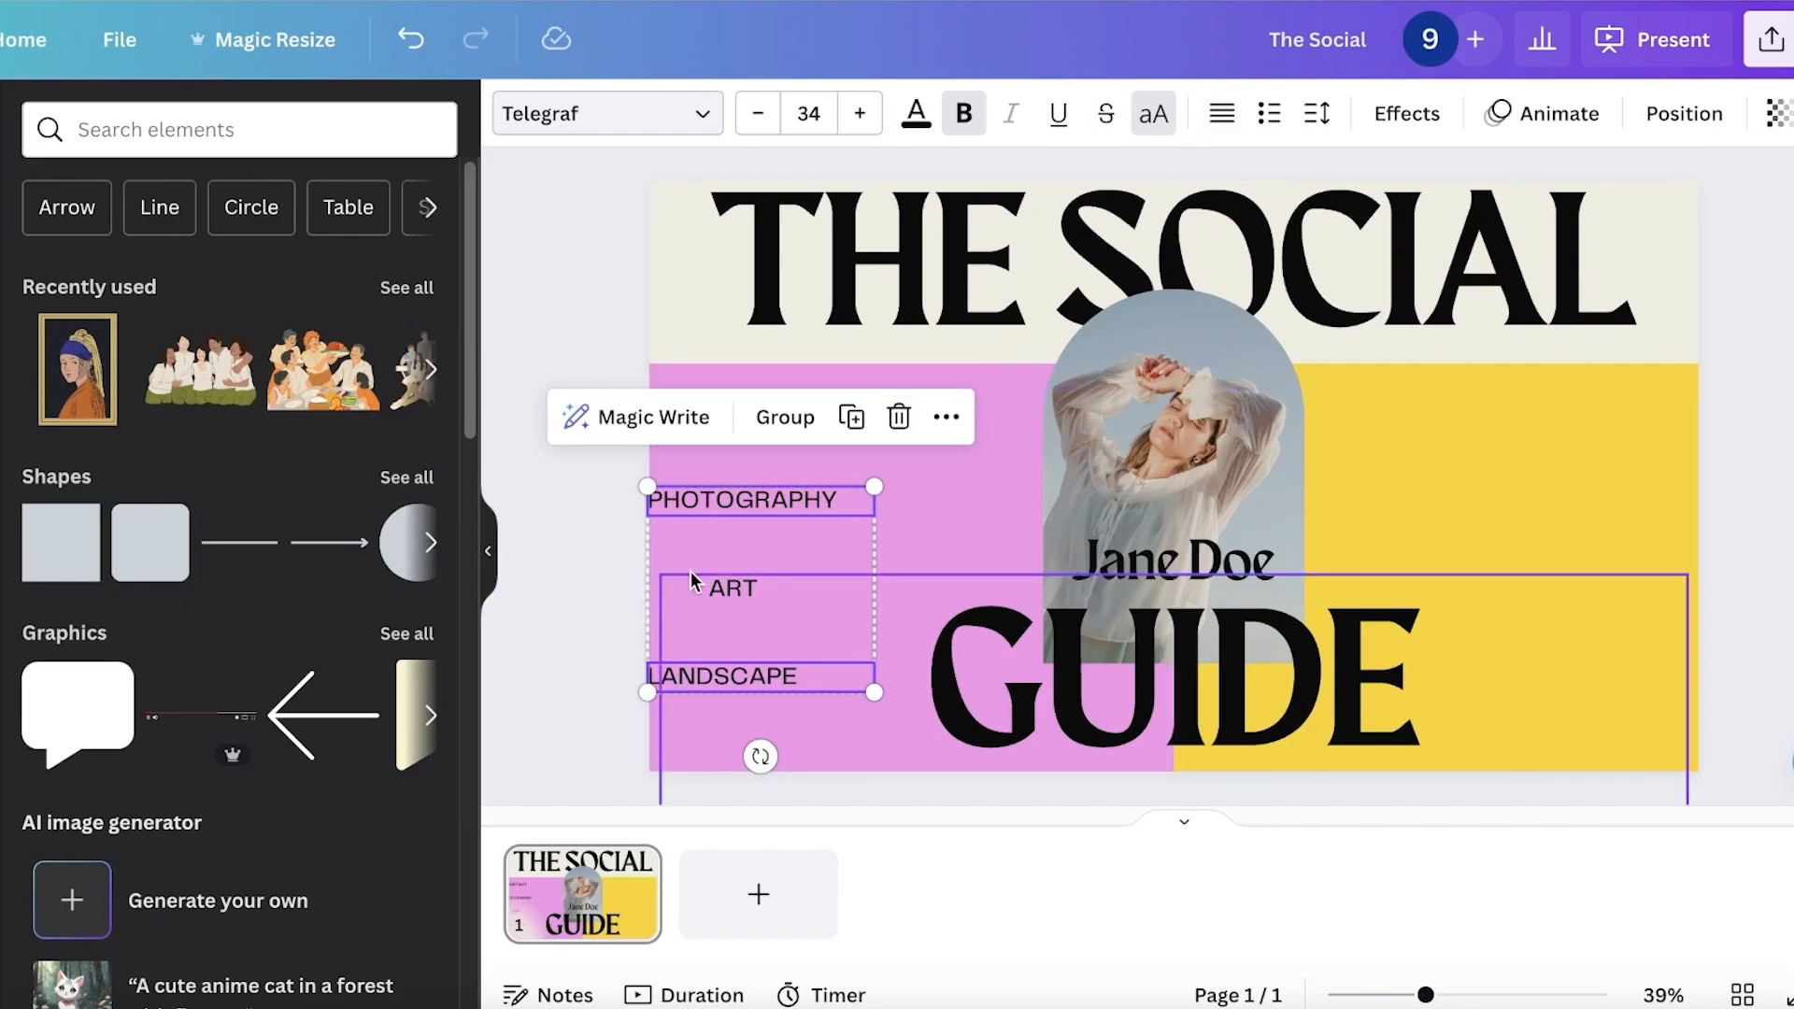
pyautogui.click(712, 598)
pyautogui.keyDown('shift'); pyautogui.click(748, 413); pyautogui.keyUp('shift')
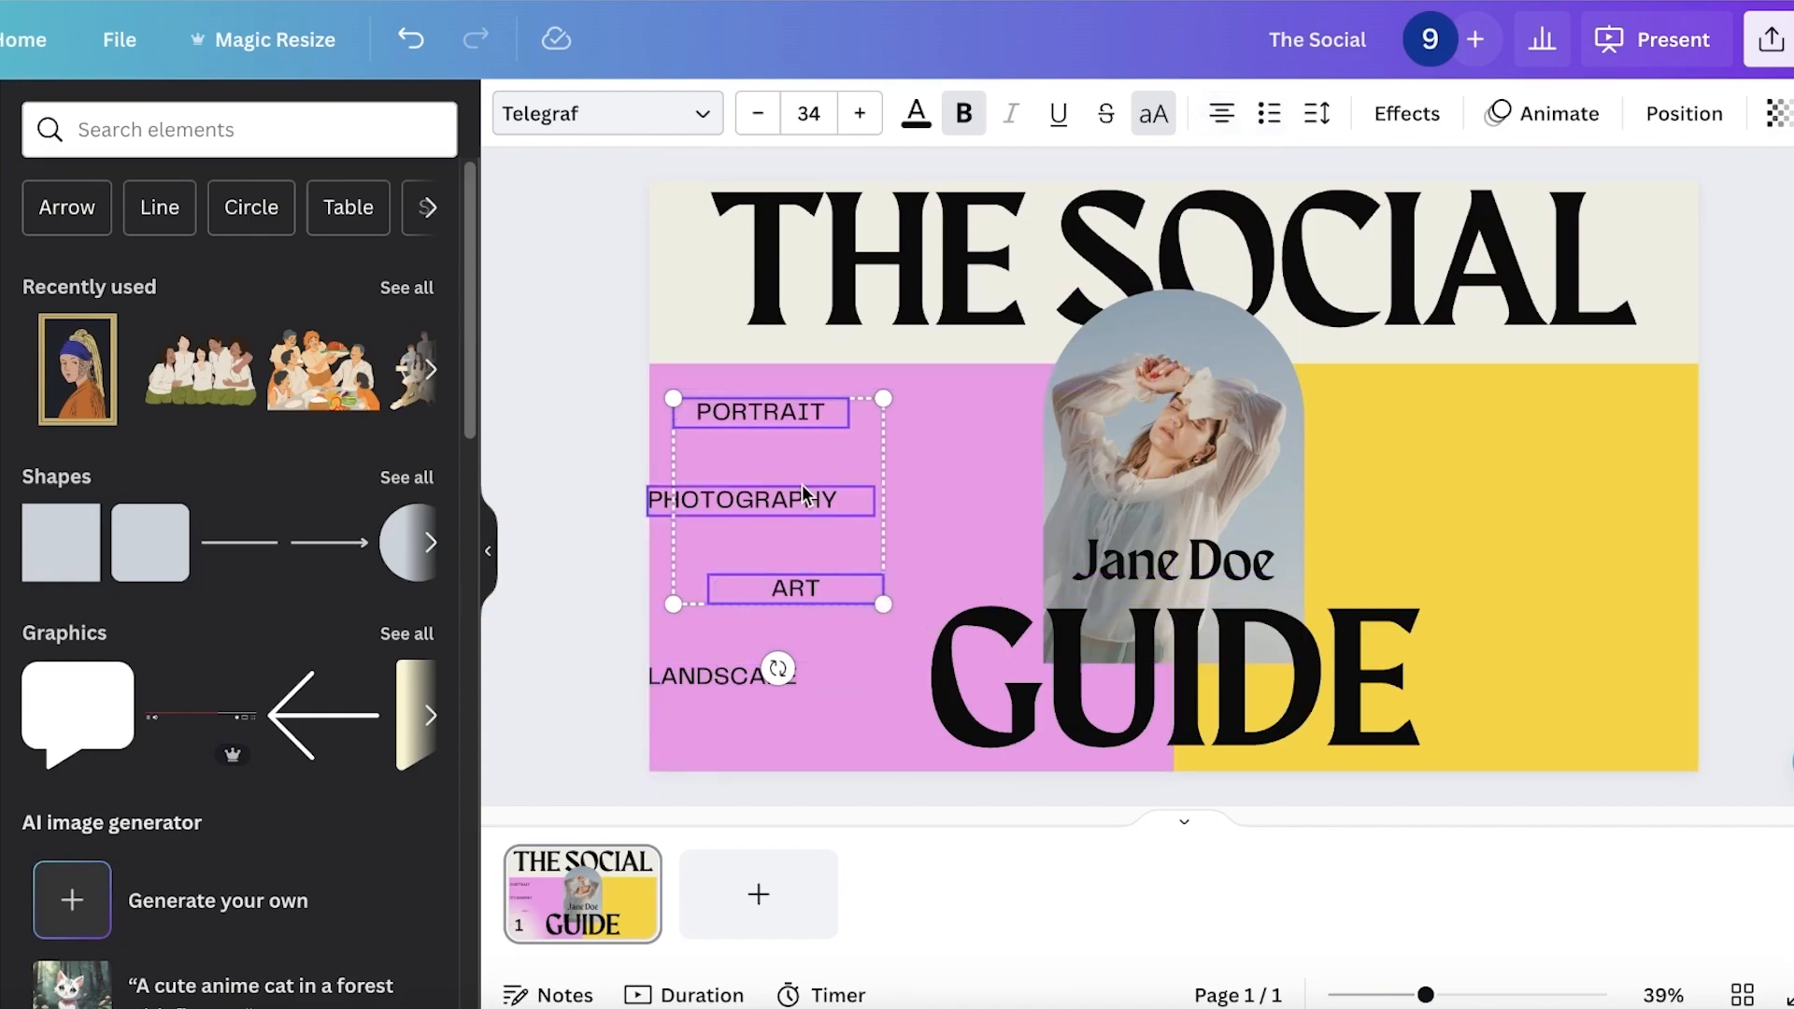
pyautogui.keyDown('shift'); pyautogui.click(740, 675); pyautogui.keyUp('shift')
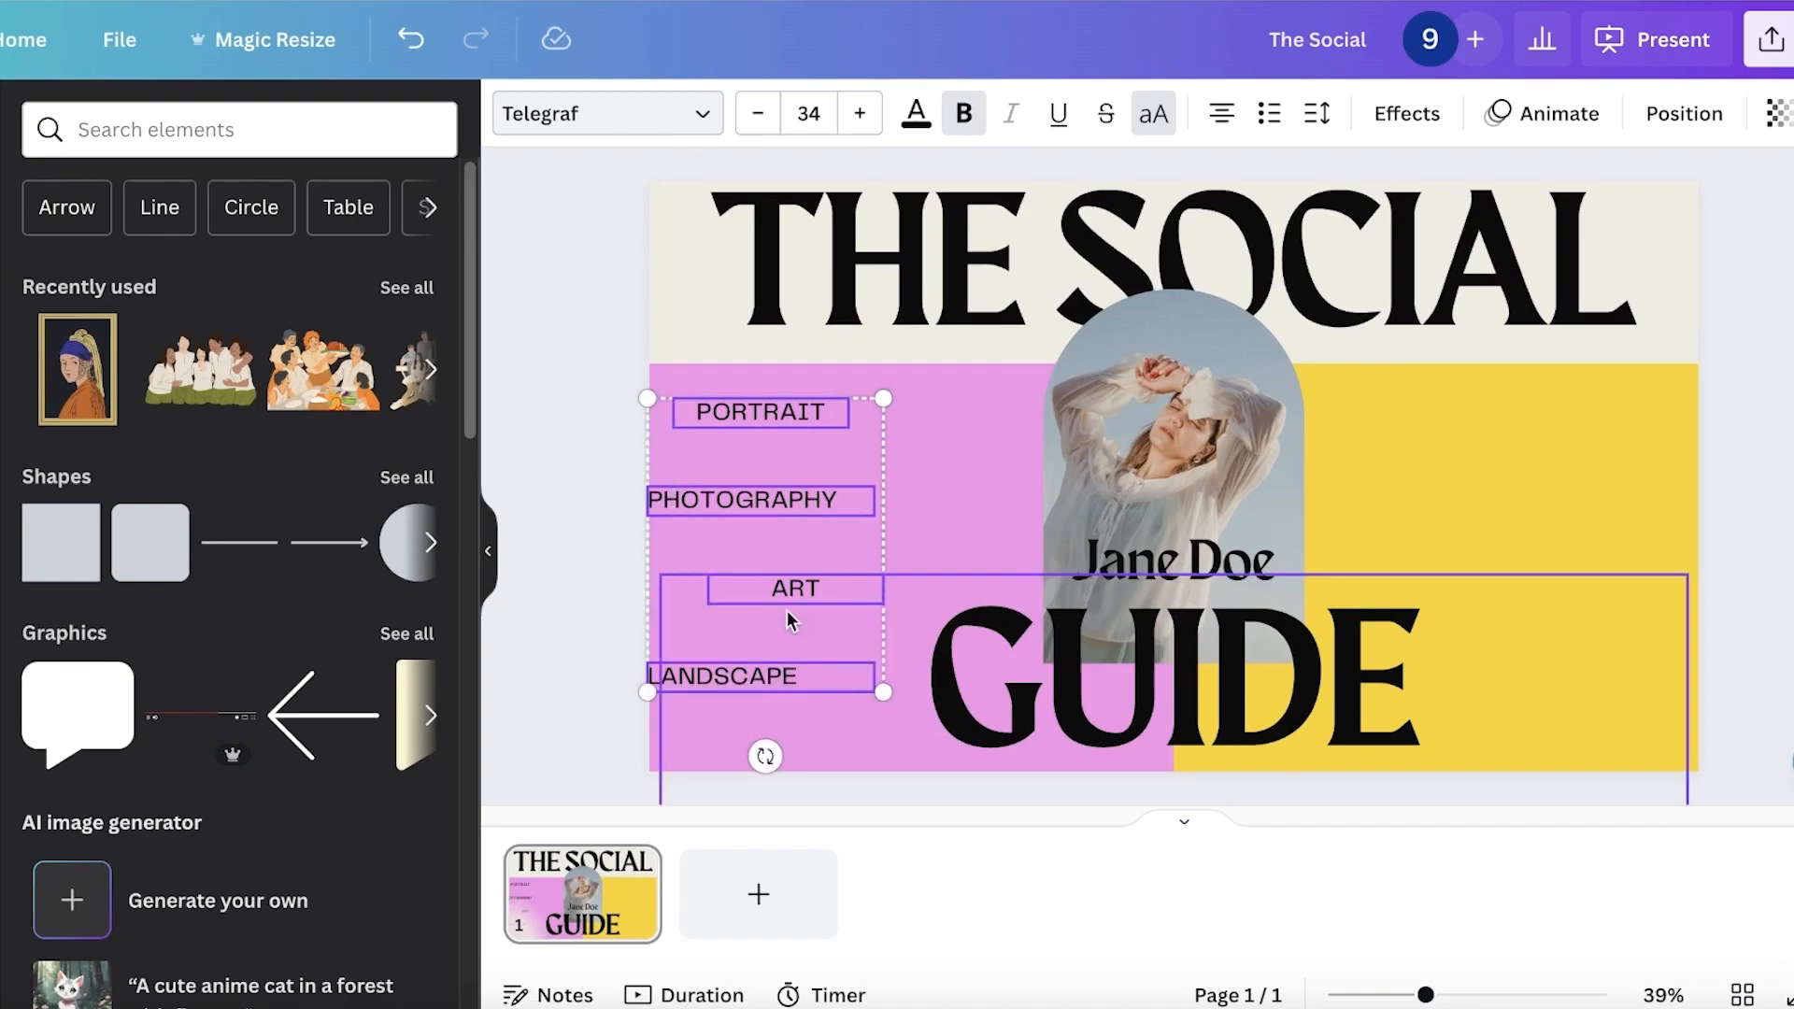
pyautogui.click(1224, 120)
pyautogui.click(1230, 120)
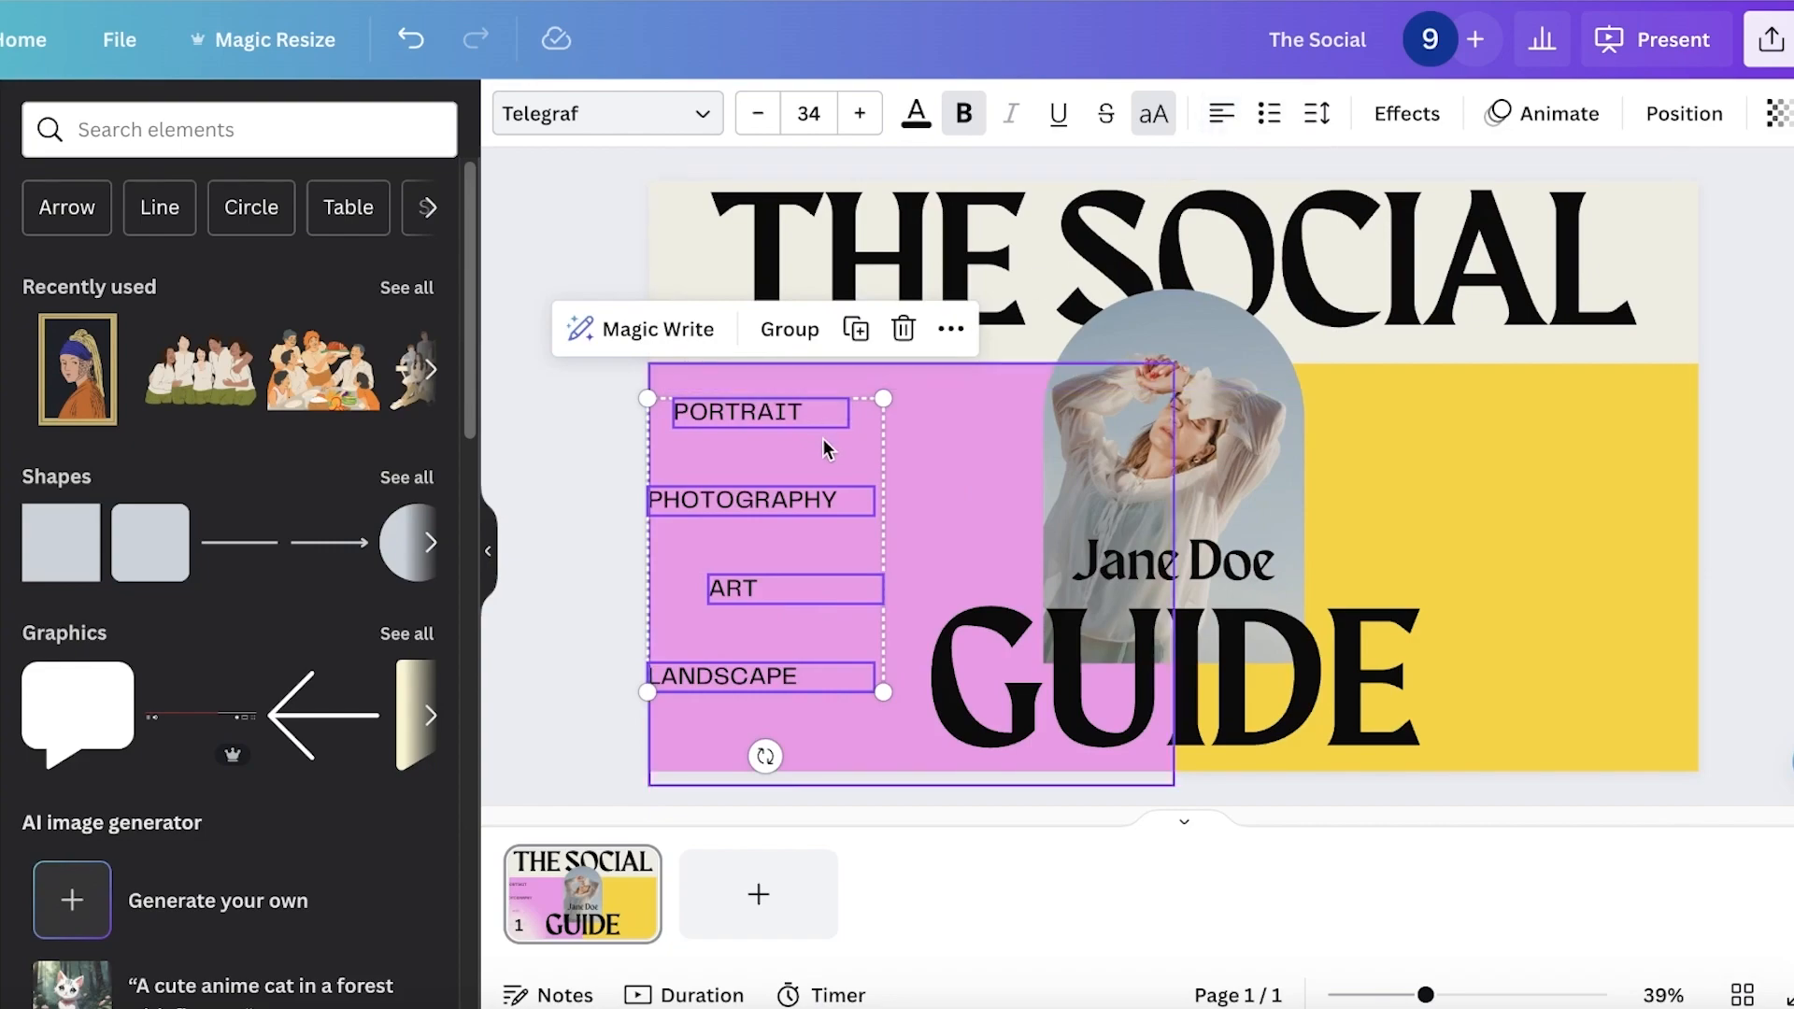
# - Select the four left-aligned category labels together and tidy up their arrangement into one evenly spaced column
pyautogui.click(713, 594)
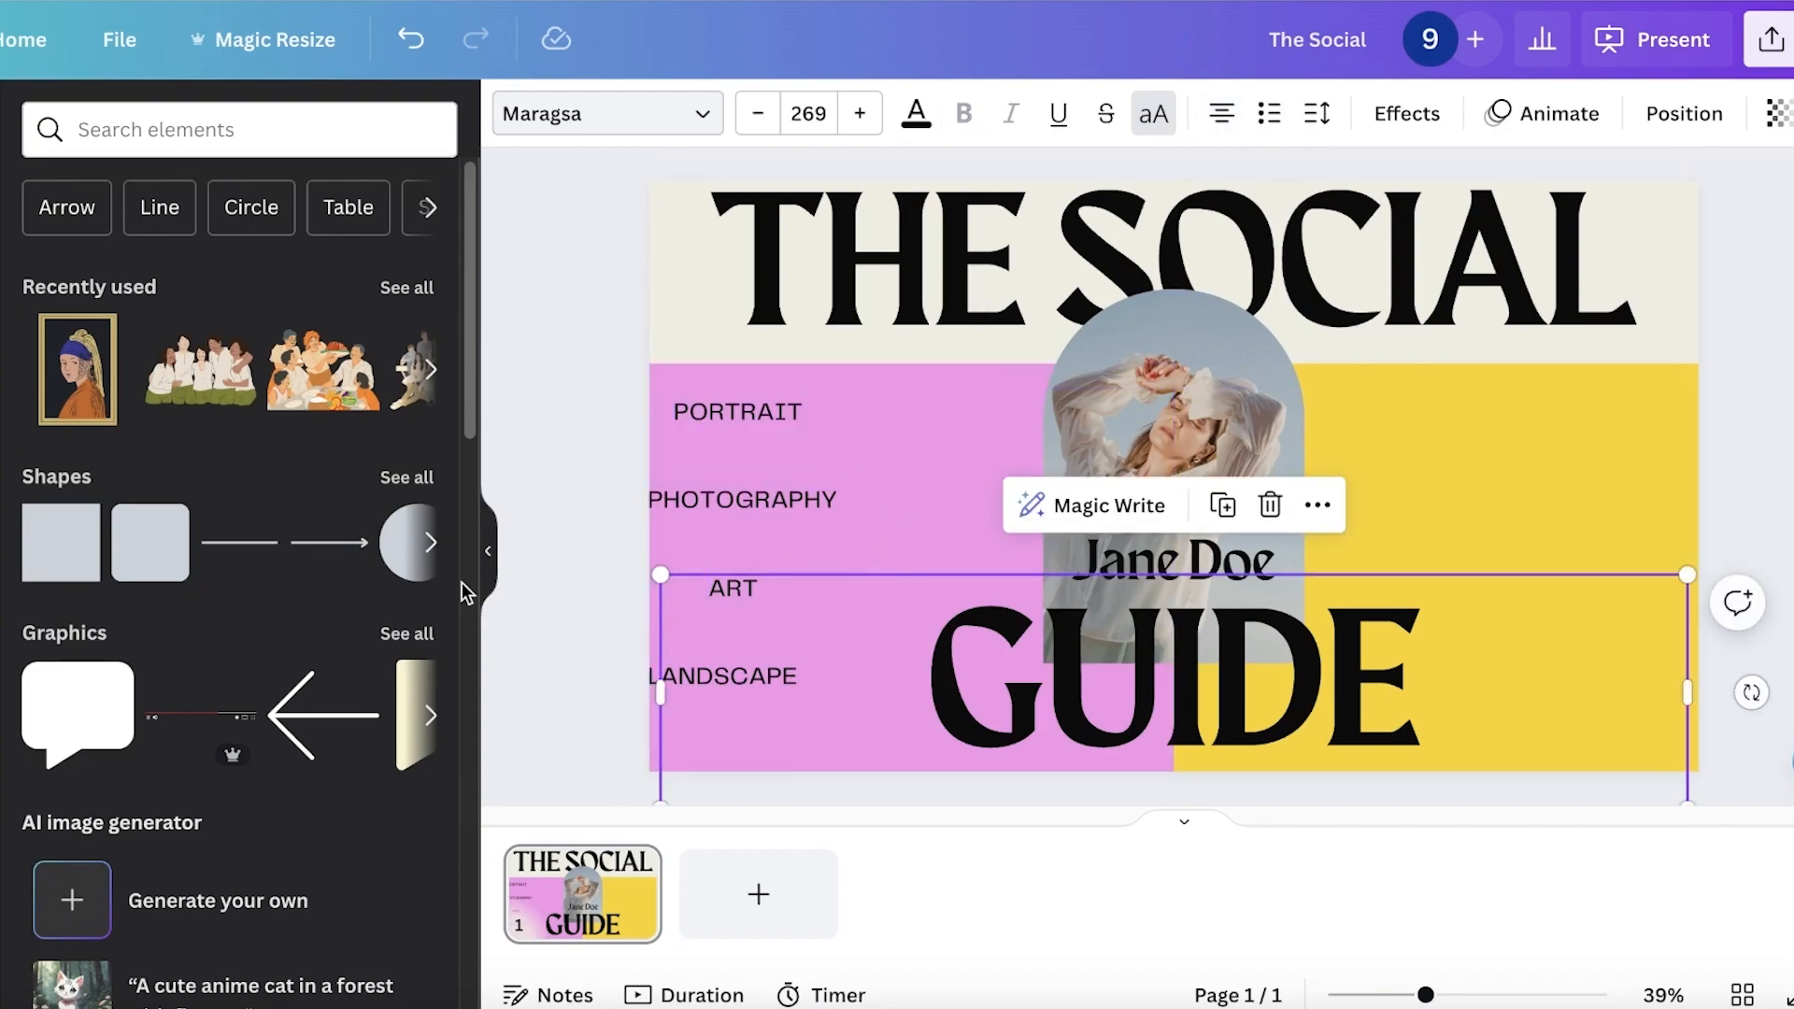
pyautogui.scroll(-8, 461, 589)
pyautogui.click(722, 525)
pyautogui.click(723, 512)
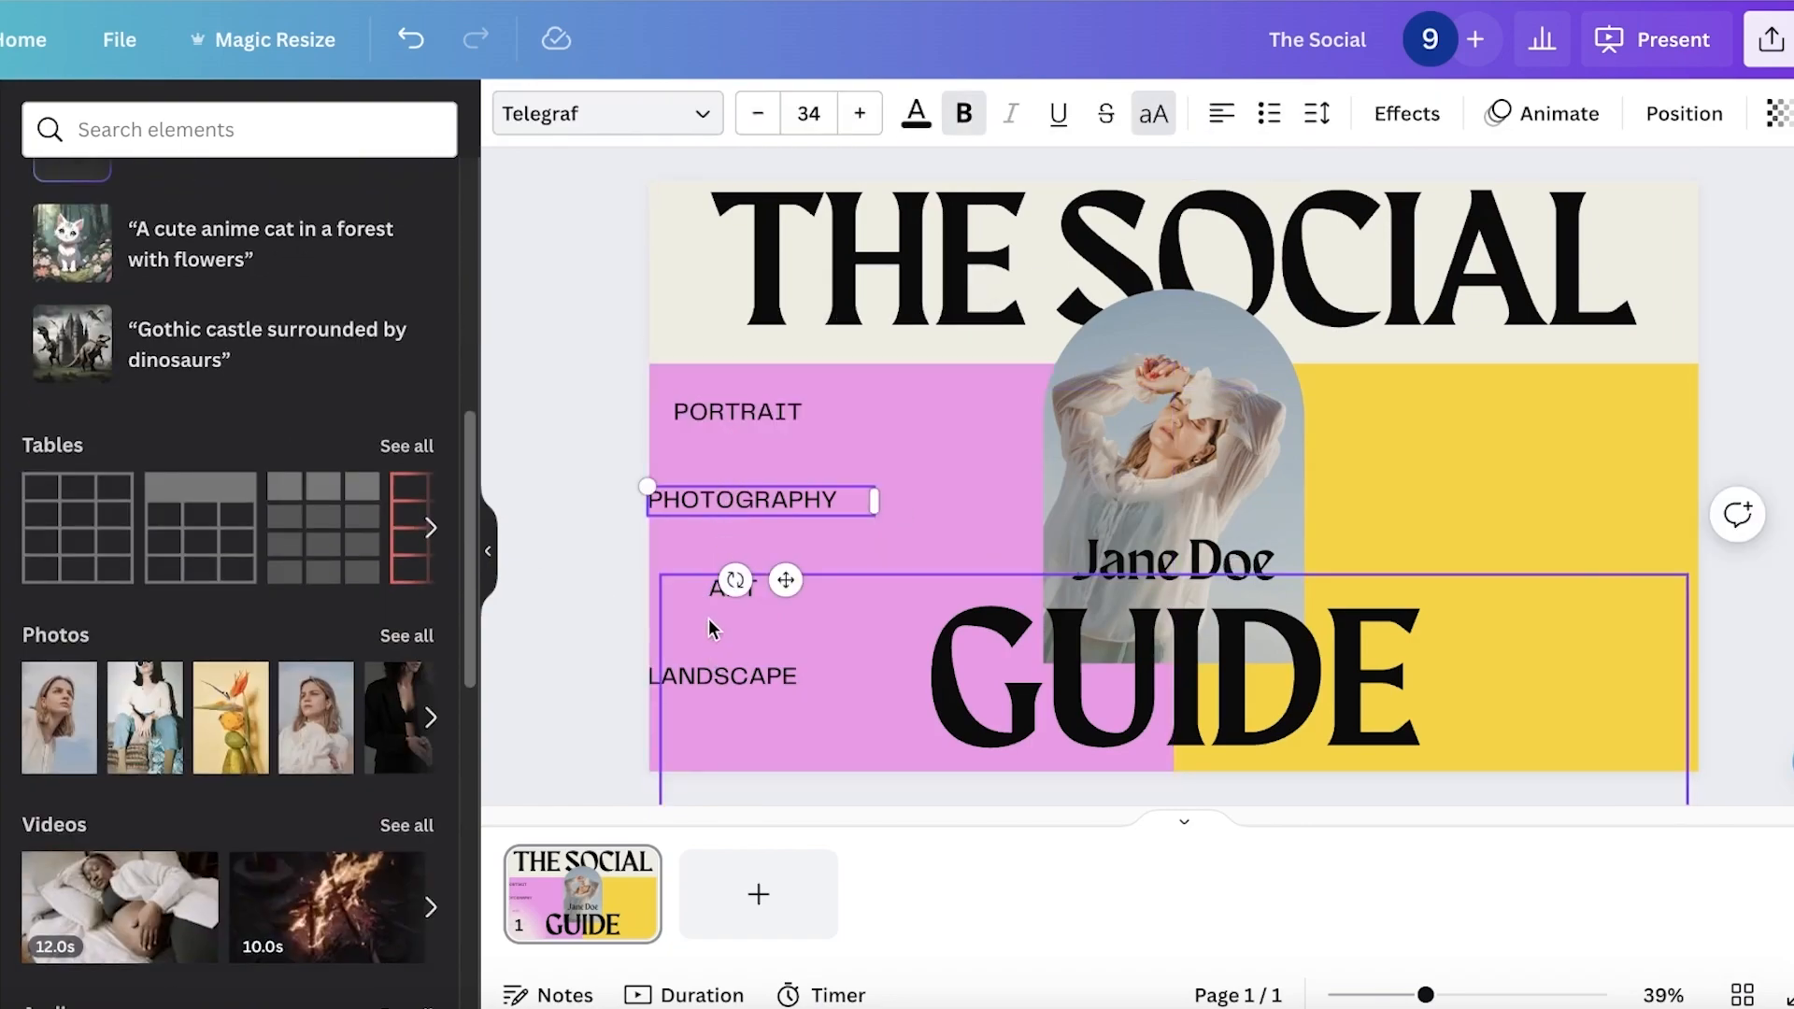
pyautogui.keyDown('shift'); pyautogui.click(704, 673); pyautogui.keyUp('shift')
pyautogui.keyDown('shift'); pyautogui.click(751, 590); pyautogui.keyUp('shift')
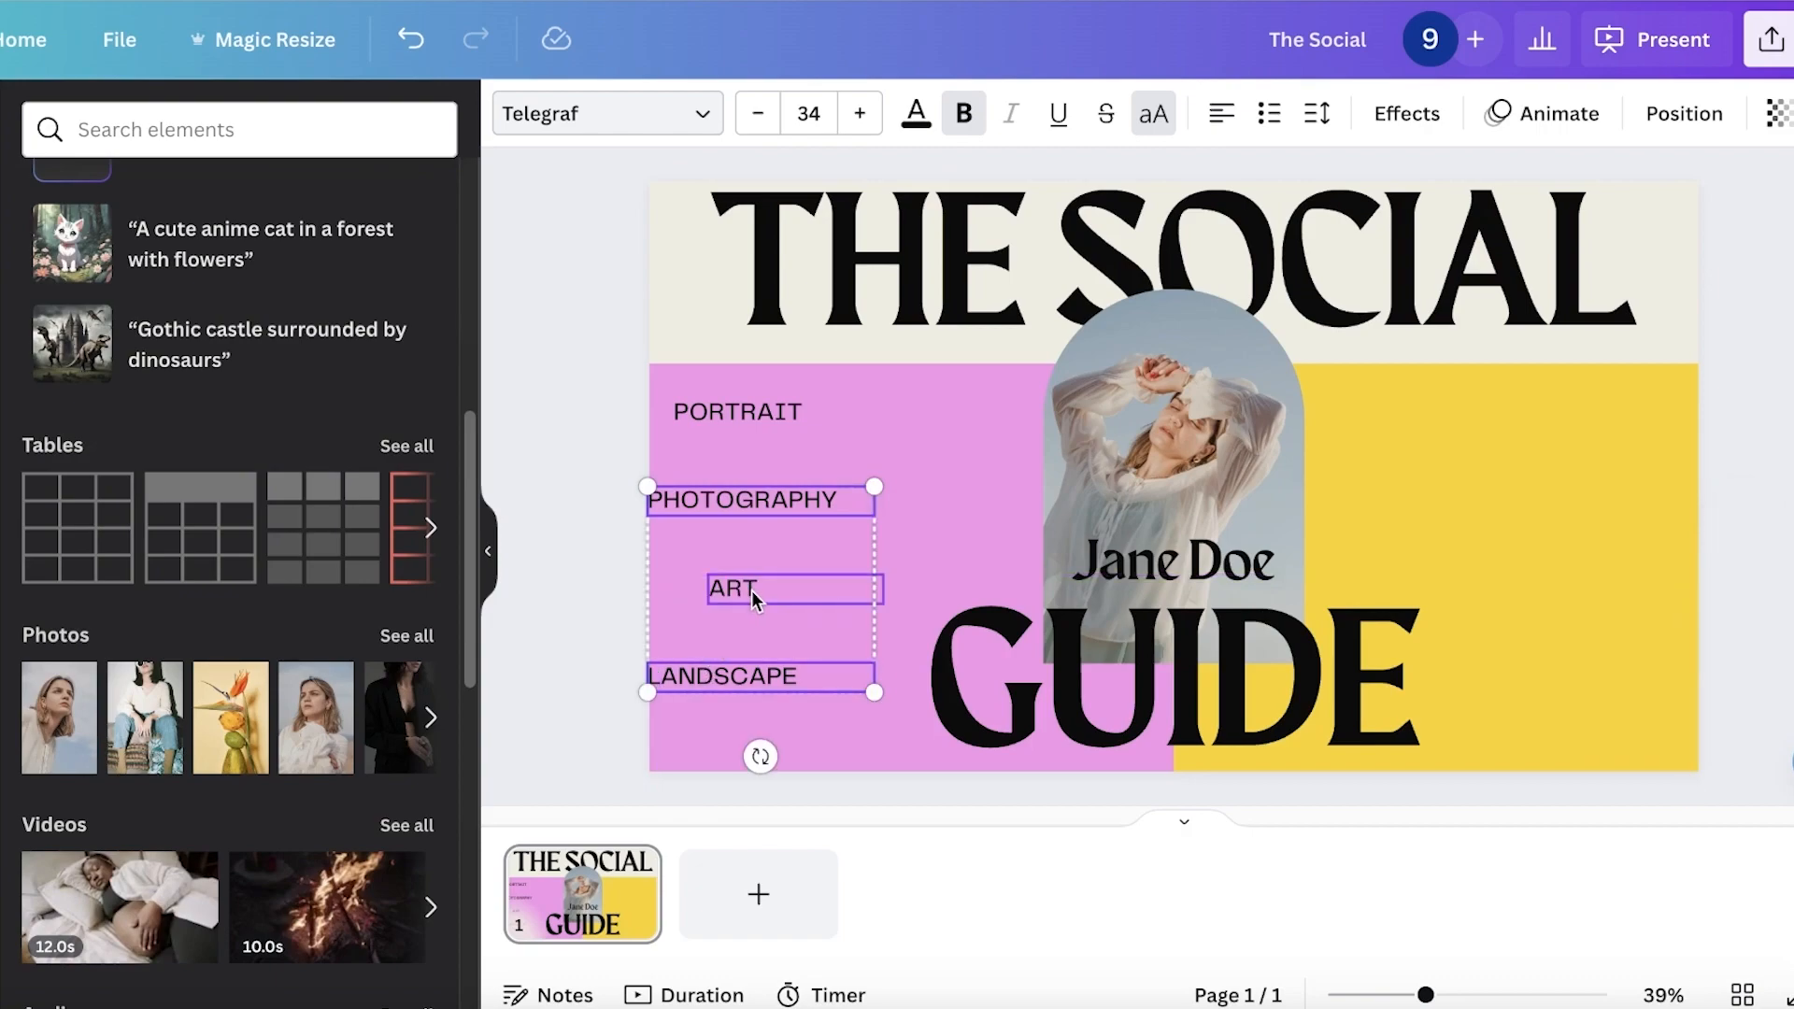
pyautogui.keyDown('shift'); pyautogui.click(752, 402); pyautogui.keyUp('shift')
pyautogui.click(951, 329)
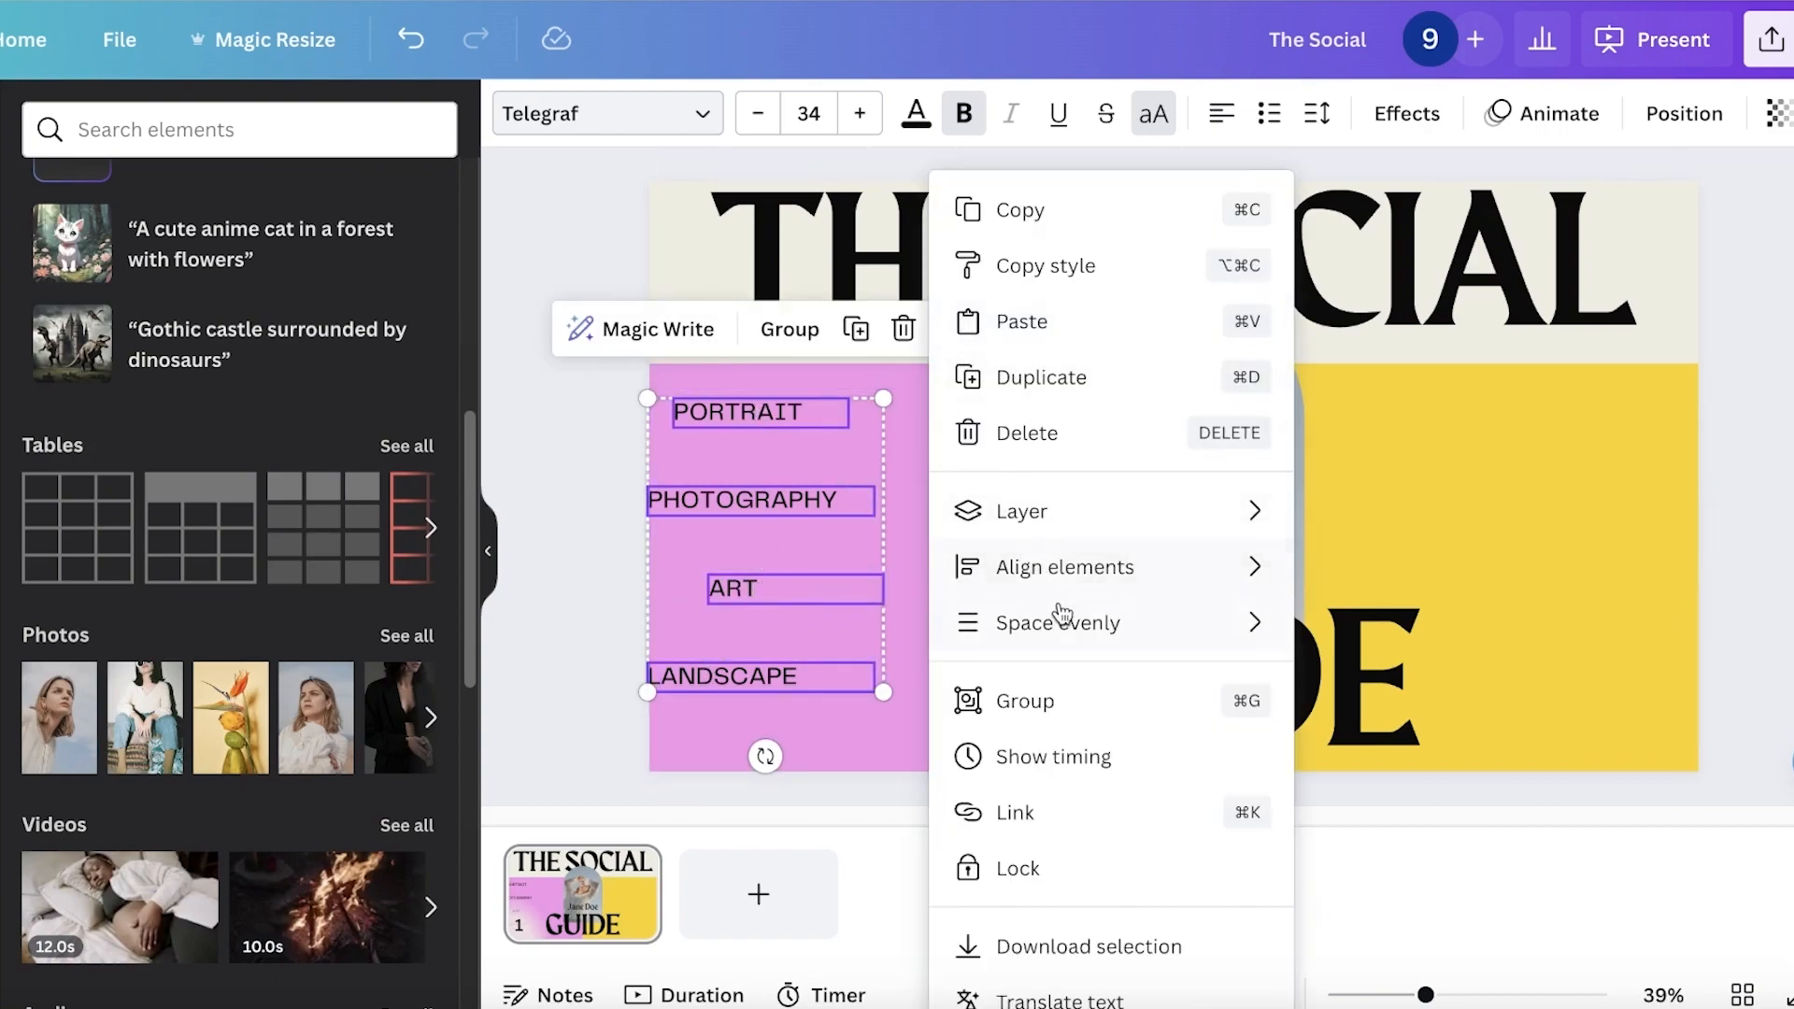
pyautogui.moveTo(1066, 616)
pyautogui.click(1351, 639)
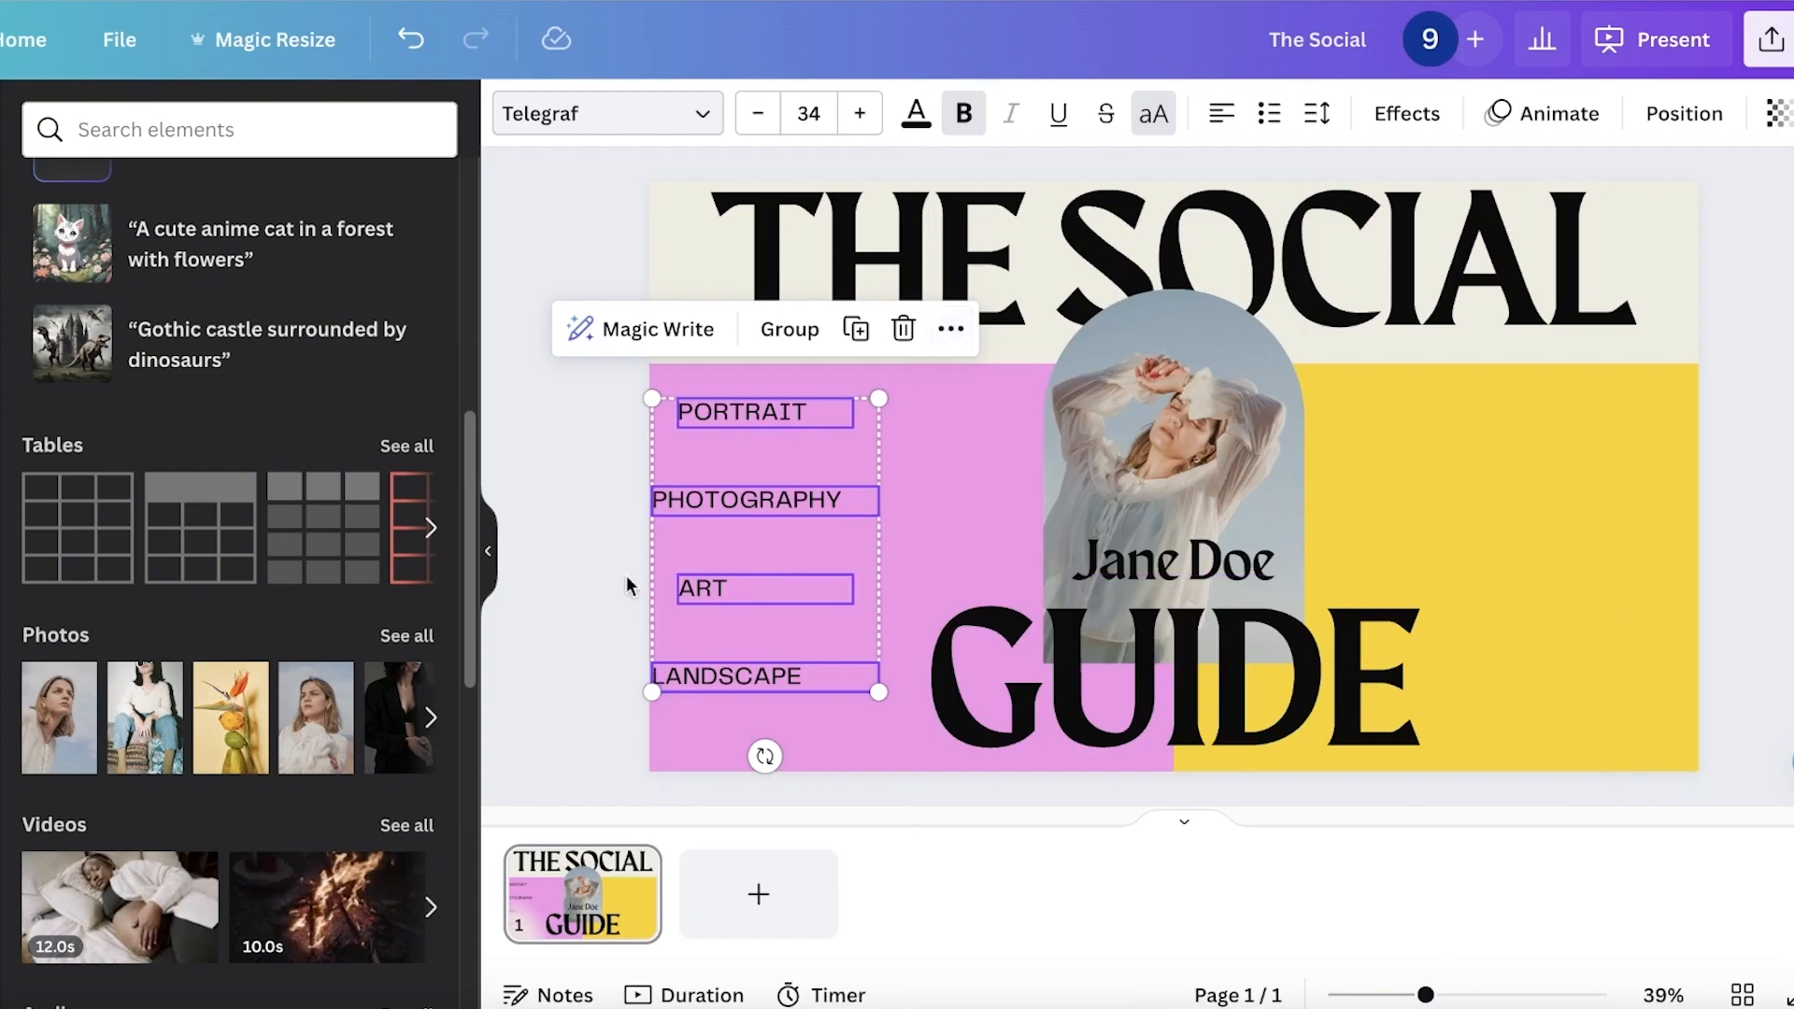
pyautogui.click(561, 537)
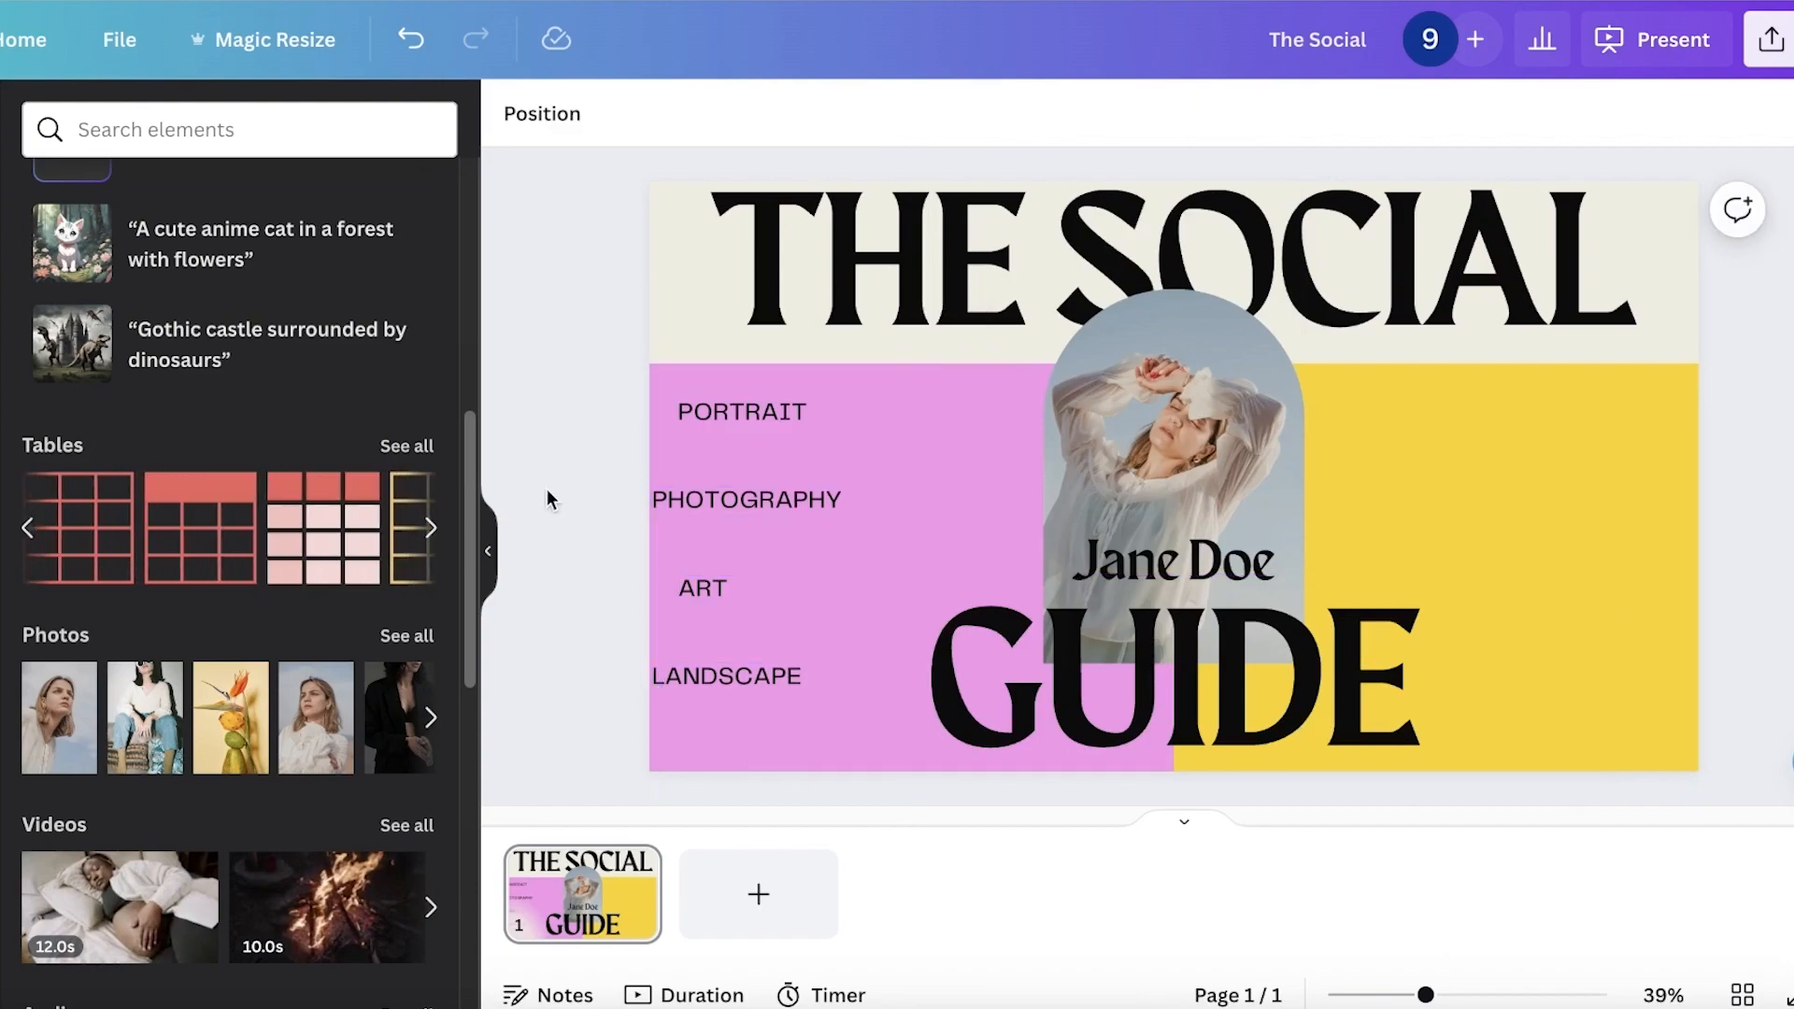
# - Move the PHOTOGRAPHY and LANDSCAPE labels slightly to the right, away from the pink block's outer edge
pyautogui.click(734, 499)
pyautogui.moveTo(734, 499); pyautogui.dragTo(745, 499)
pyautogui.click(748, 687)
pyautogui.moveTo(748, 688); pyautogui.dragTo(762, 689)
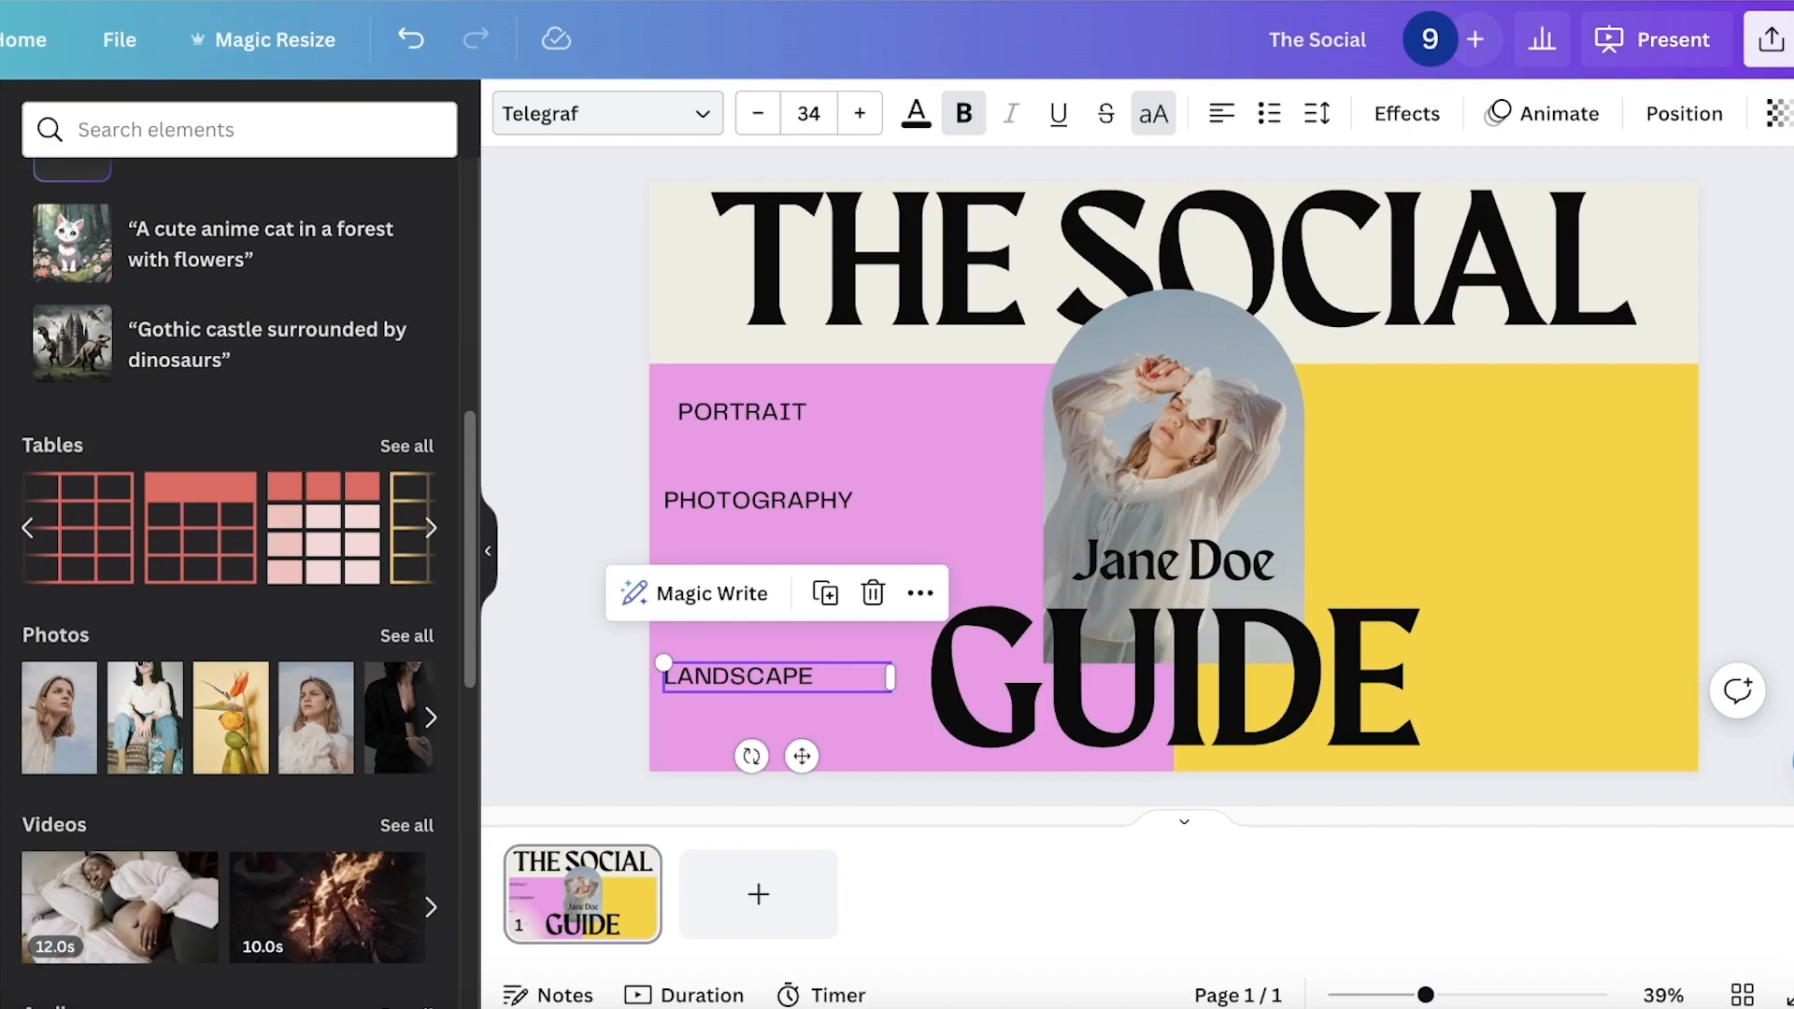
pyautogui.doubleClick(831, 671)
pyautogui.press('Escape')
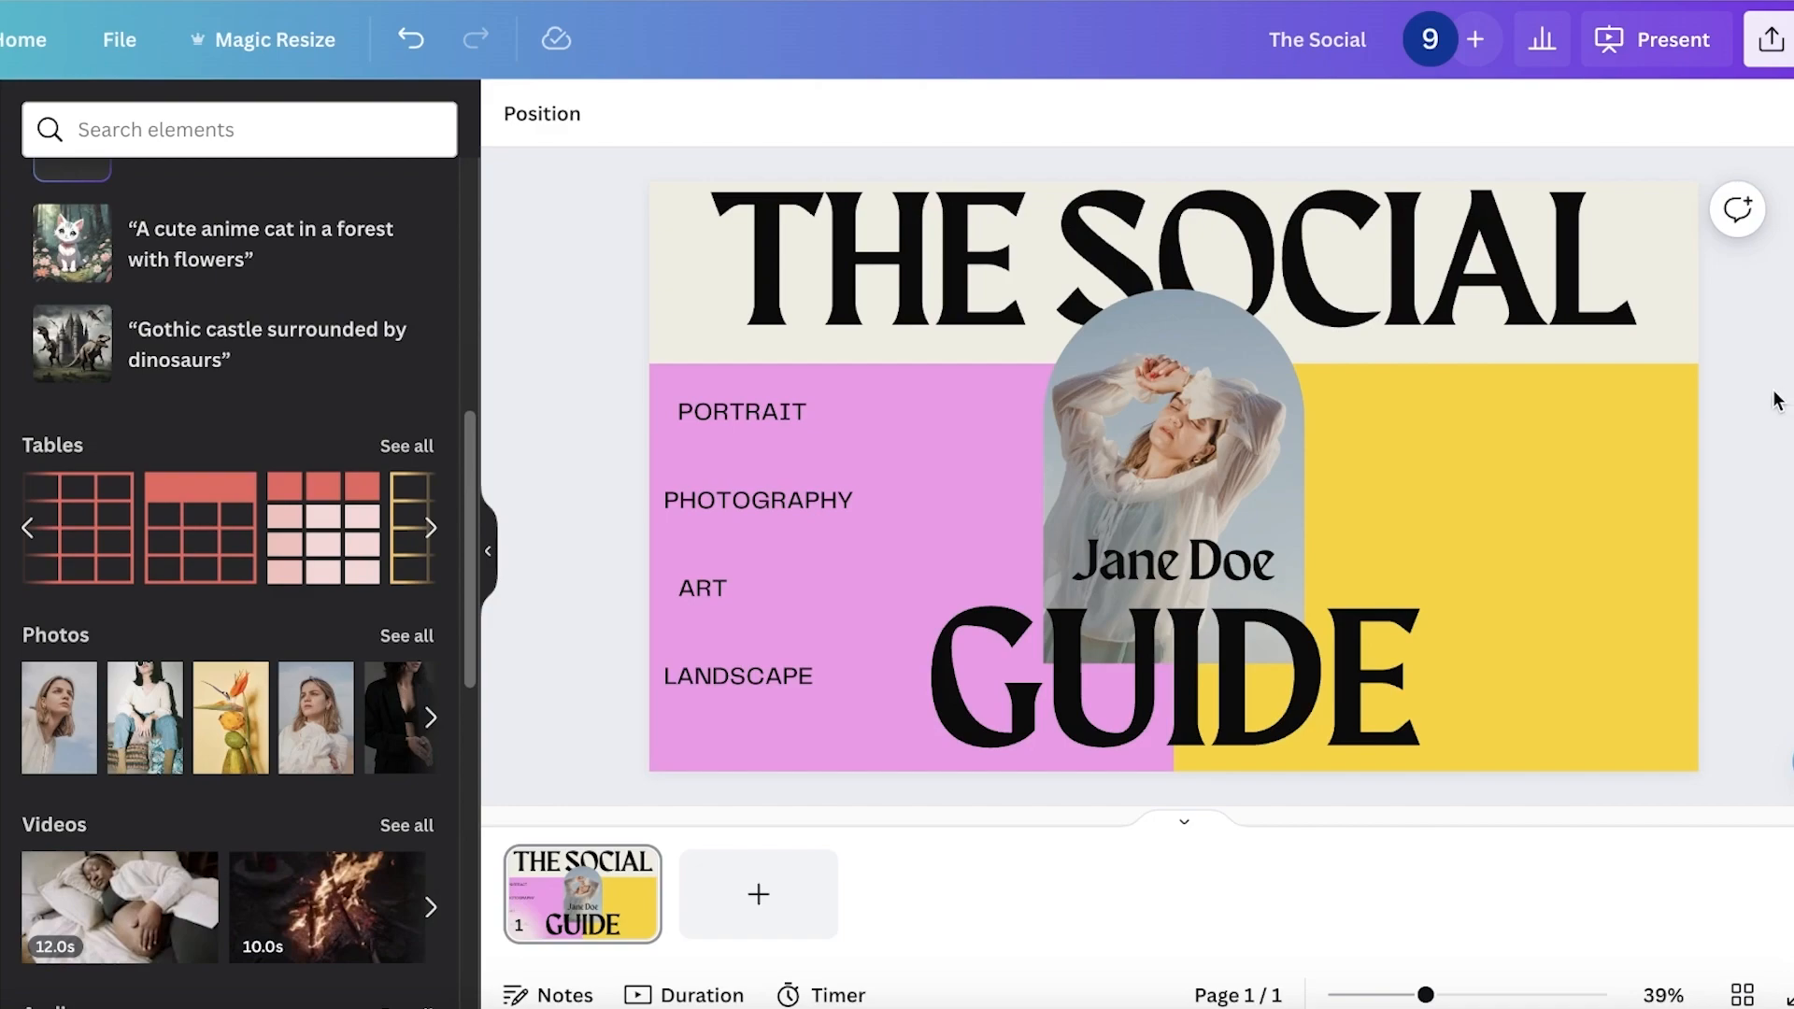
# - Reposition PORTRAIT, ART and LANDSCAPE closer to PHOTOGRAPHY so the labels form a compact column with a common left edge
pyautogui.moveTo(727, 424); pyautogui.dragTo(751, 488)
pyautogui.click(722, 589)
pyautogui.moveTo(721, 588); pyautogui.dragTo(727, 557)
pyautogui.click(766, 671)
pyautogui.moveTo(766, 671); pyautogui.dragTo(775, 613)
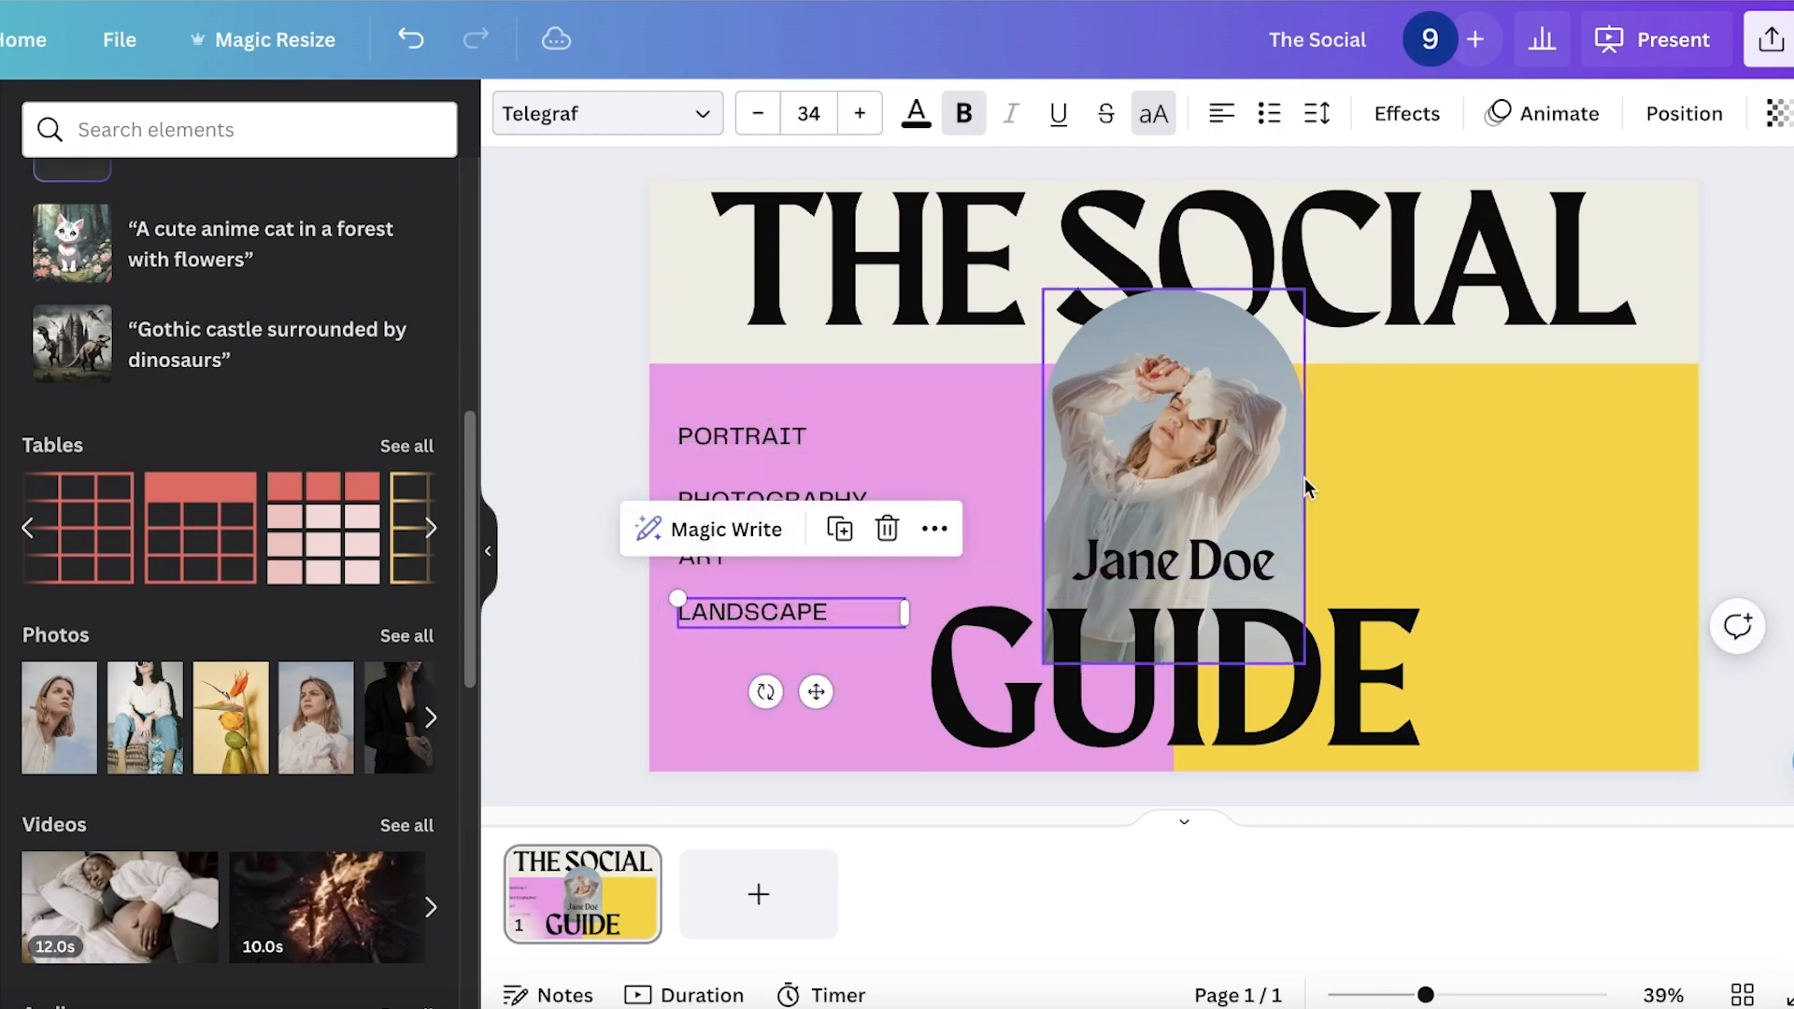
# - Look through the Magic Resize options, including the preset sizes and the resize categories
pyautogui.click(280, 32)
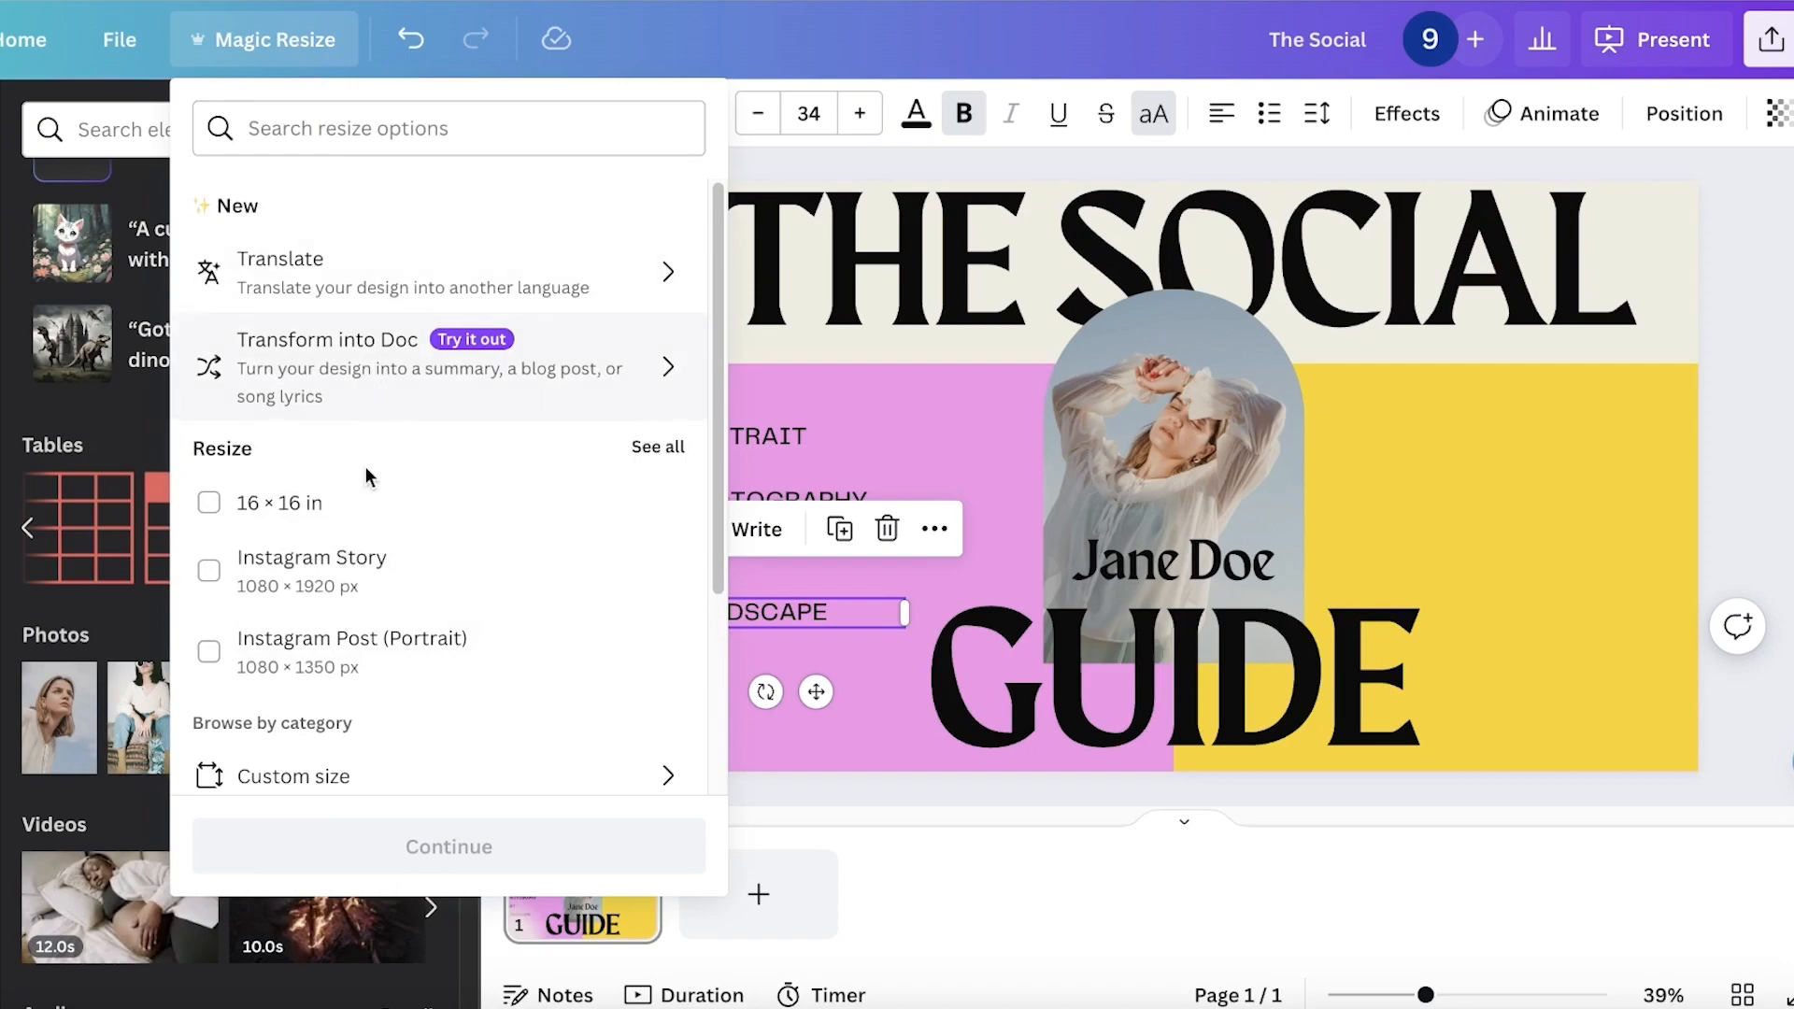
pyautogui.scroll(-3, 378, 570)
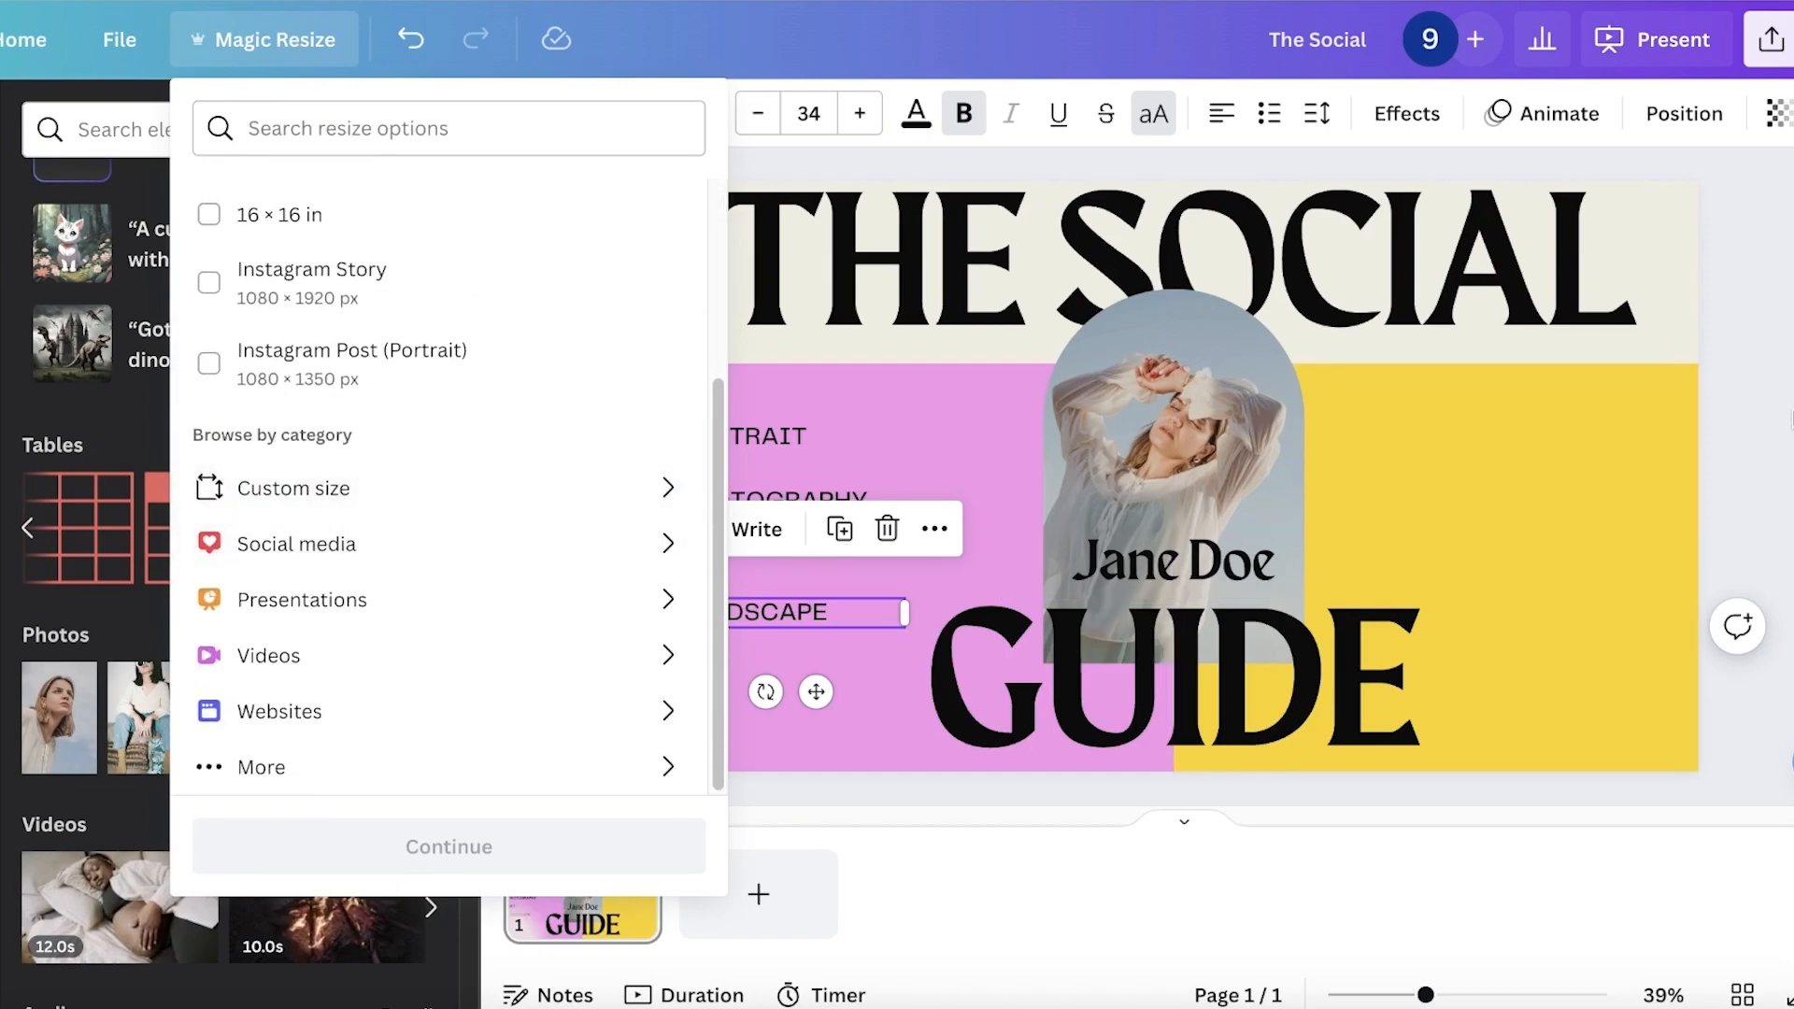
pyautogui.click(1780, 421)
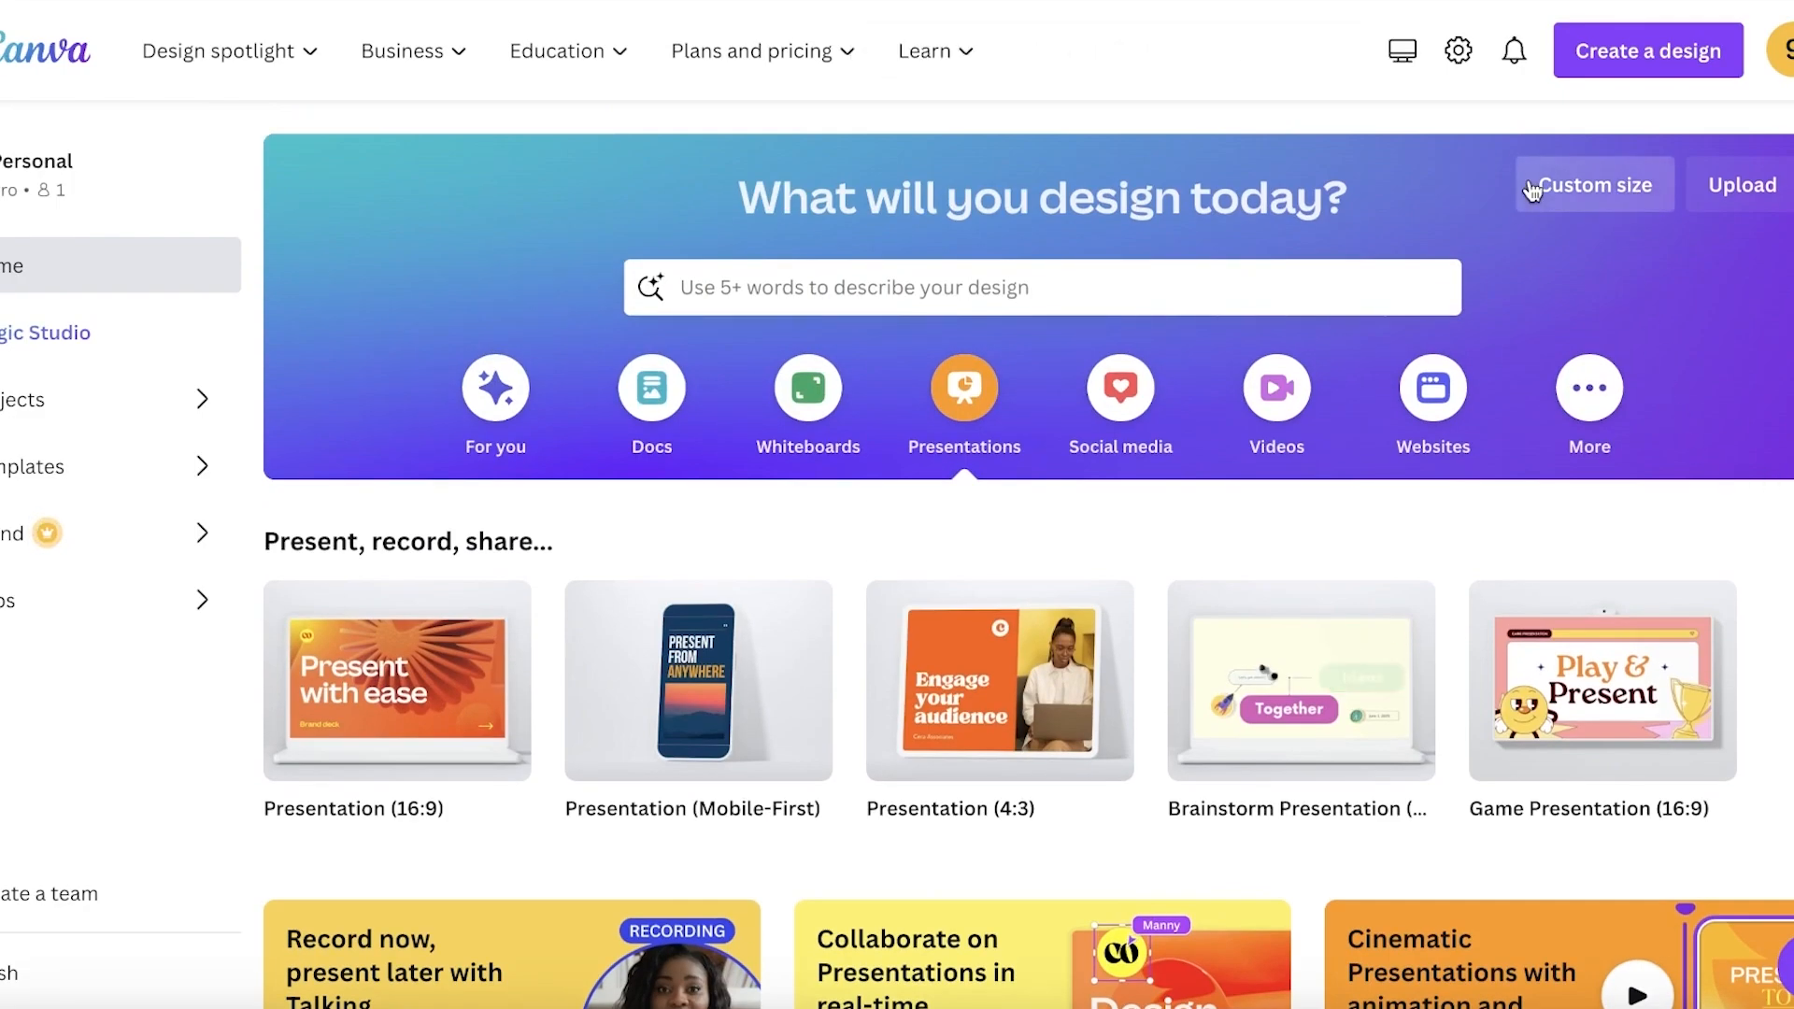
# - Switch to the Canva home page and enter 10 as a dimension for a custom-size design
pyautogui.click(1532, 191)
pyautogui.click(1365, 312)
pyautogui.write('10')
pyautogui.press('Return')
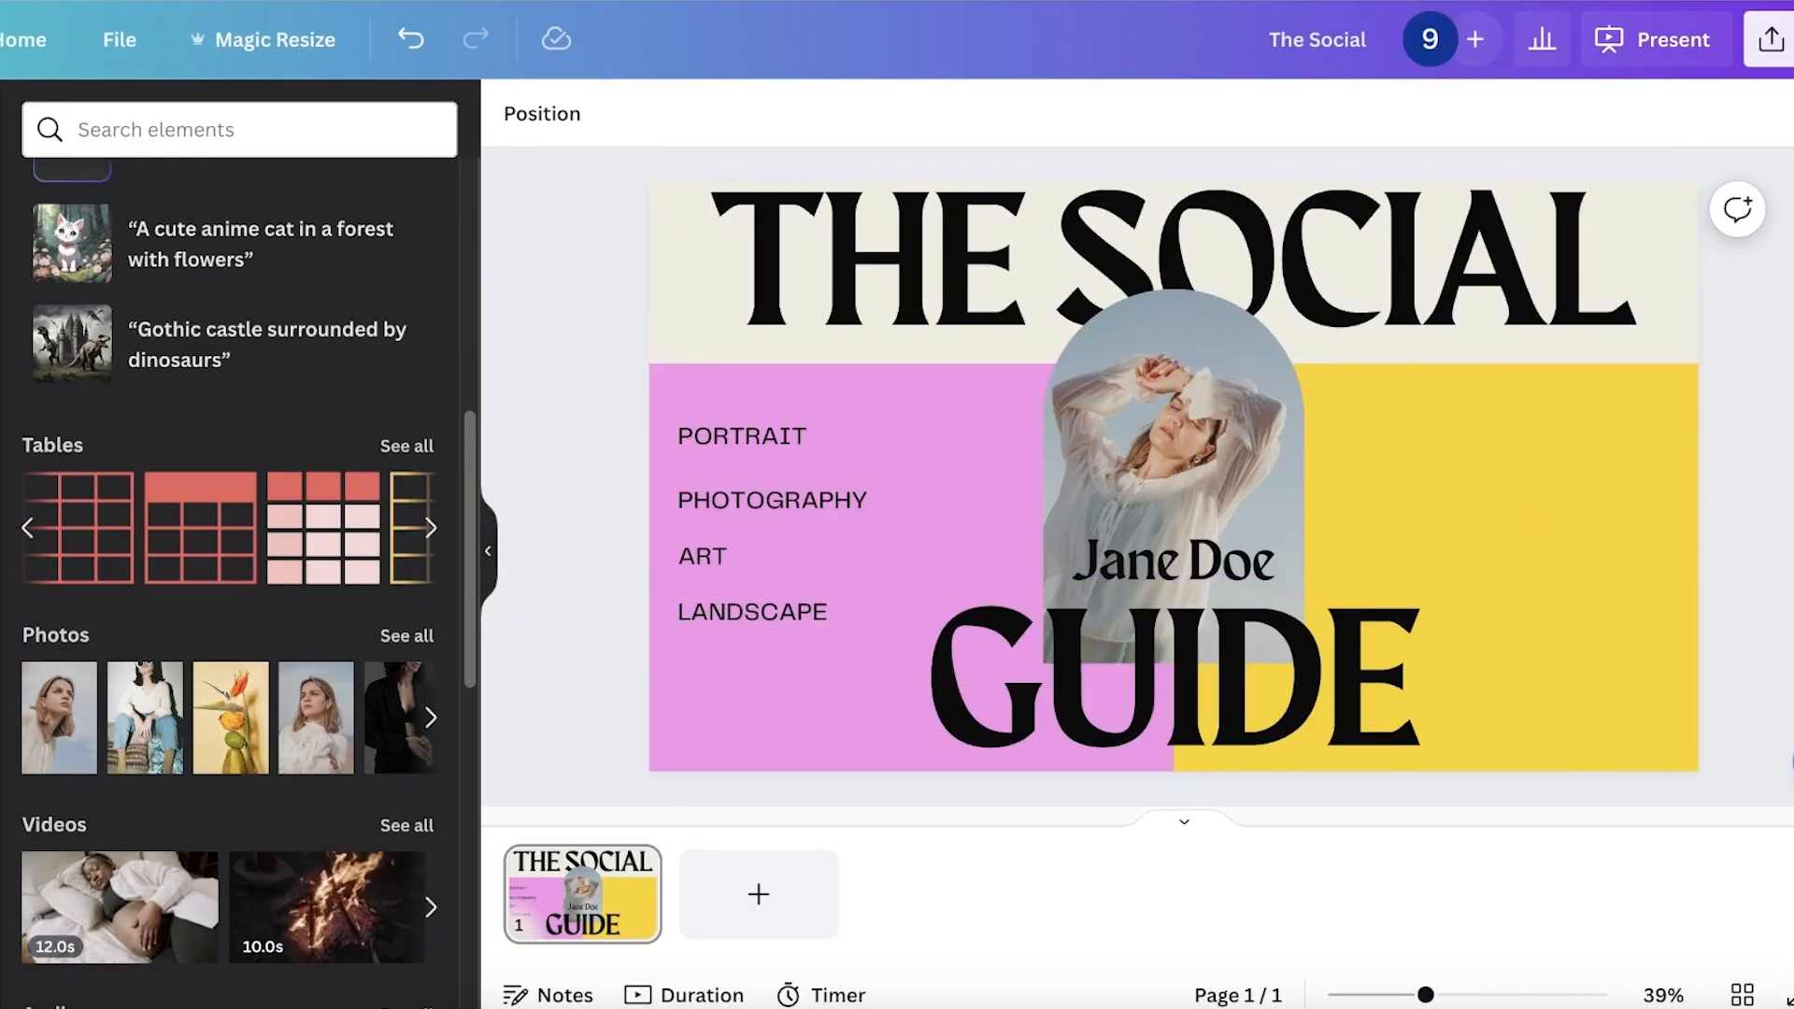
# - Copy The Social cover page into the new 10 × 10 in design, make it the first page and delete the blank page
pyautogui.click(1743, 994)
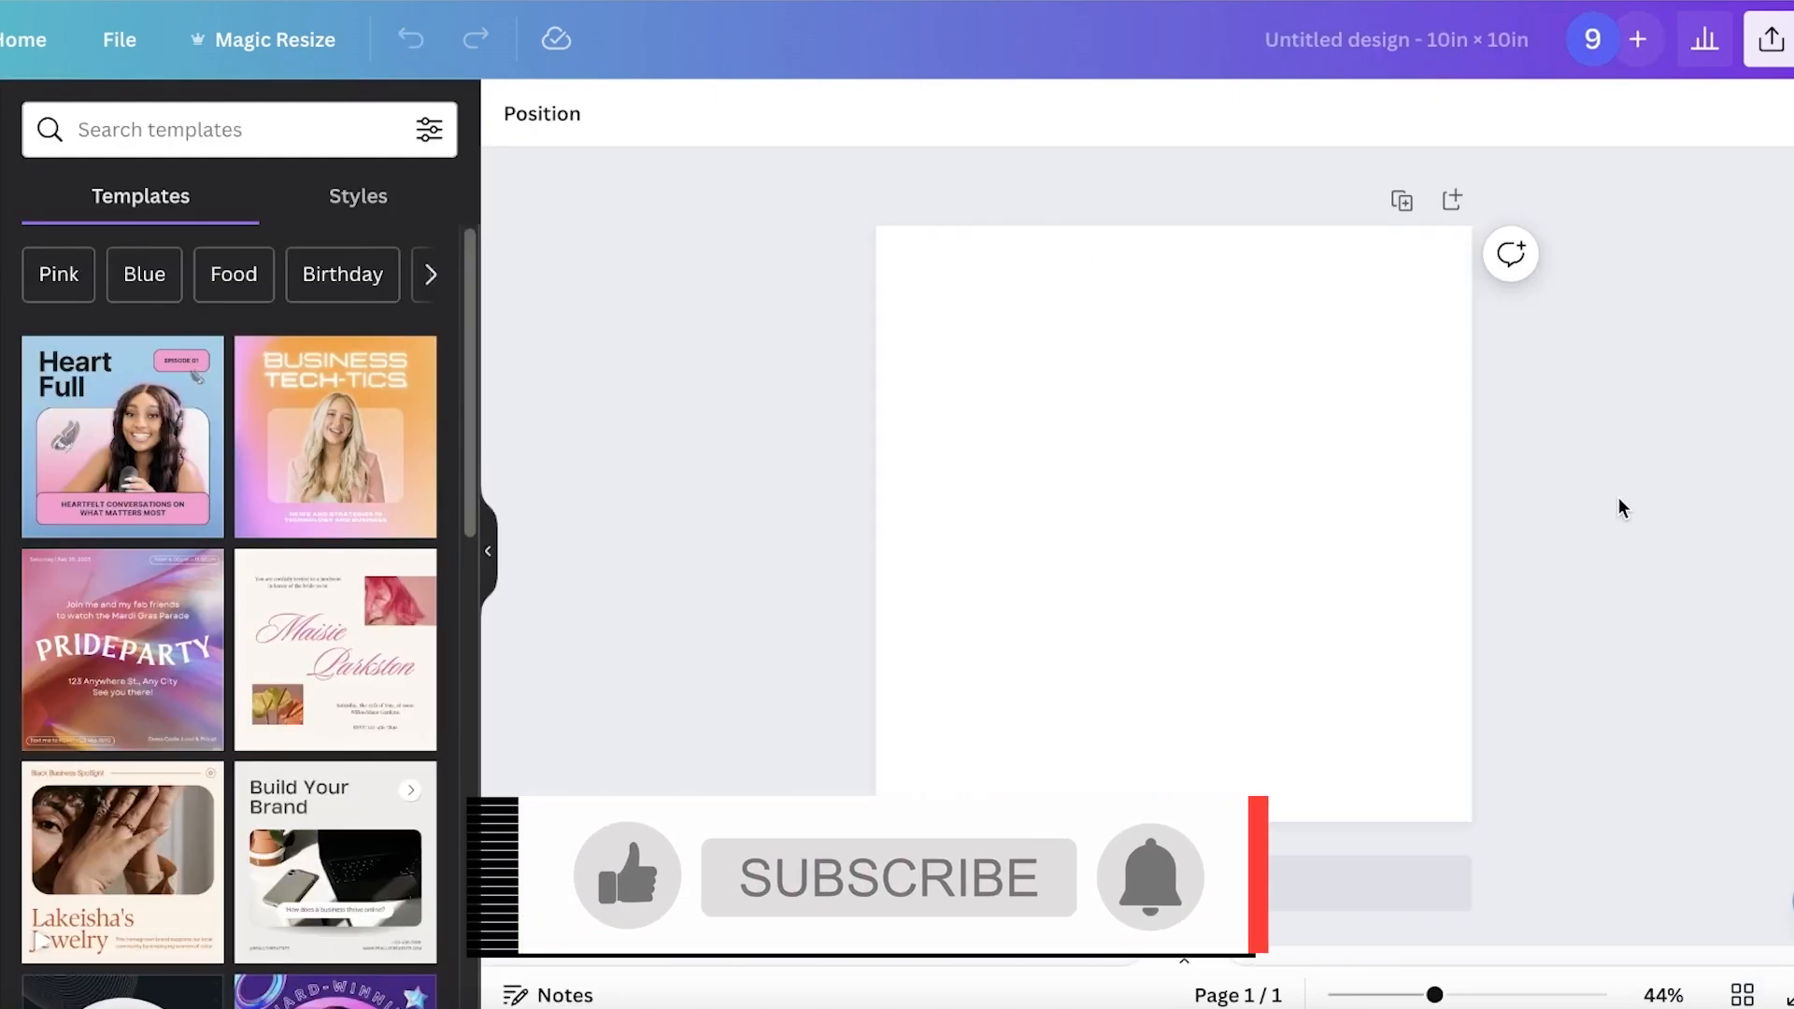
pyautogui.hotkey('ctrl', 'v')
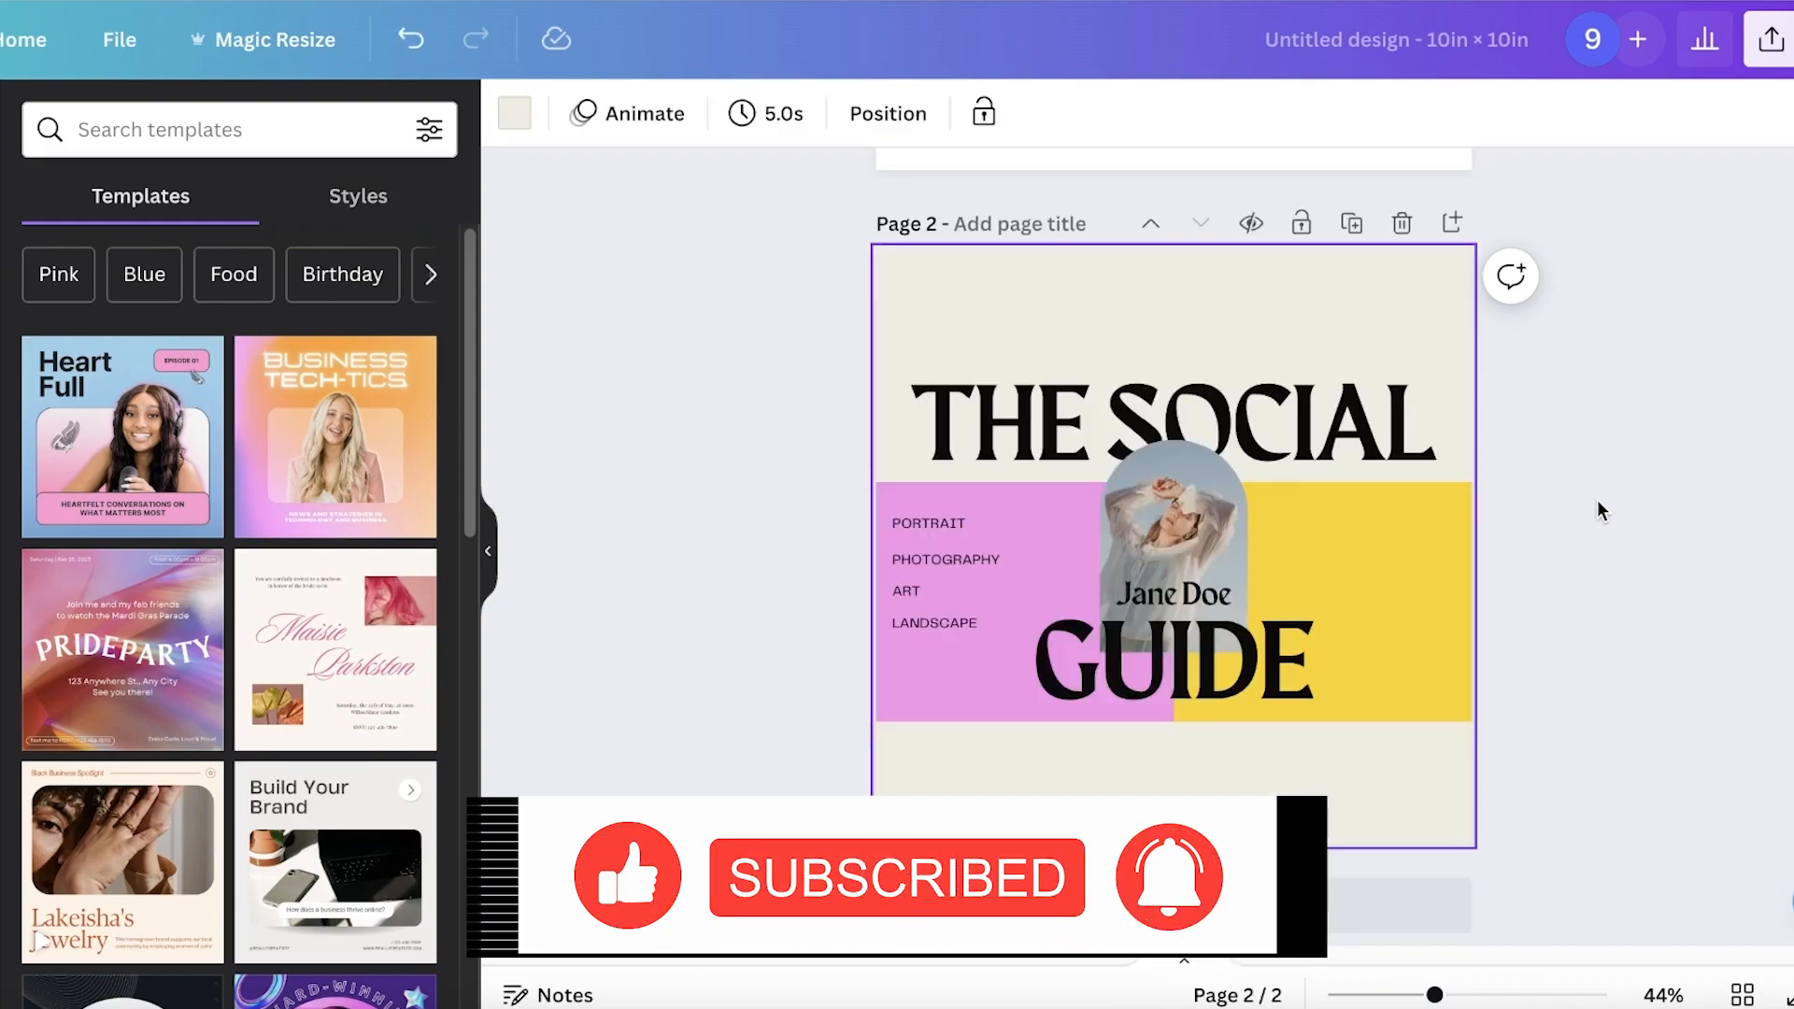
pyautogui.click(1150, 224)
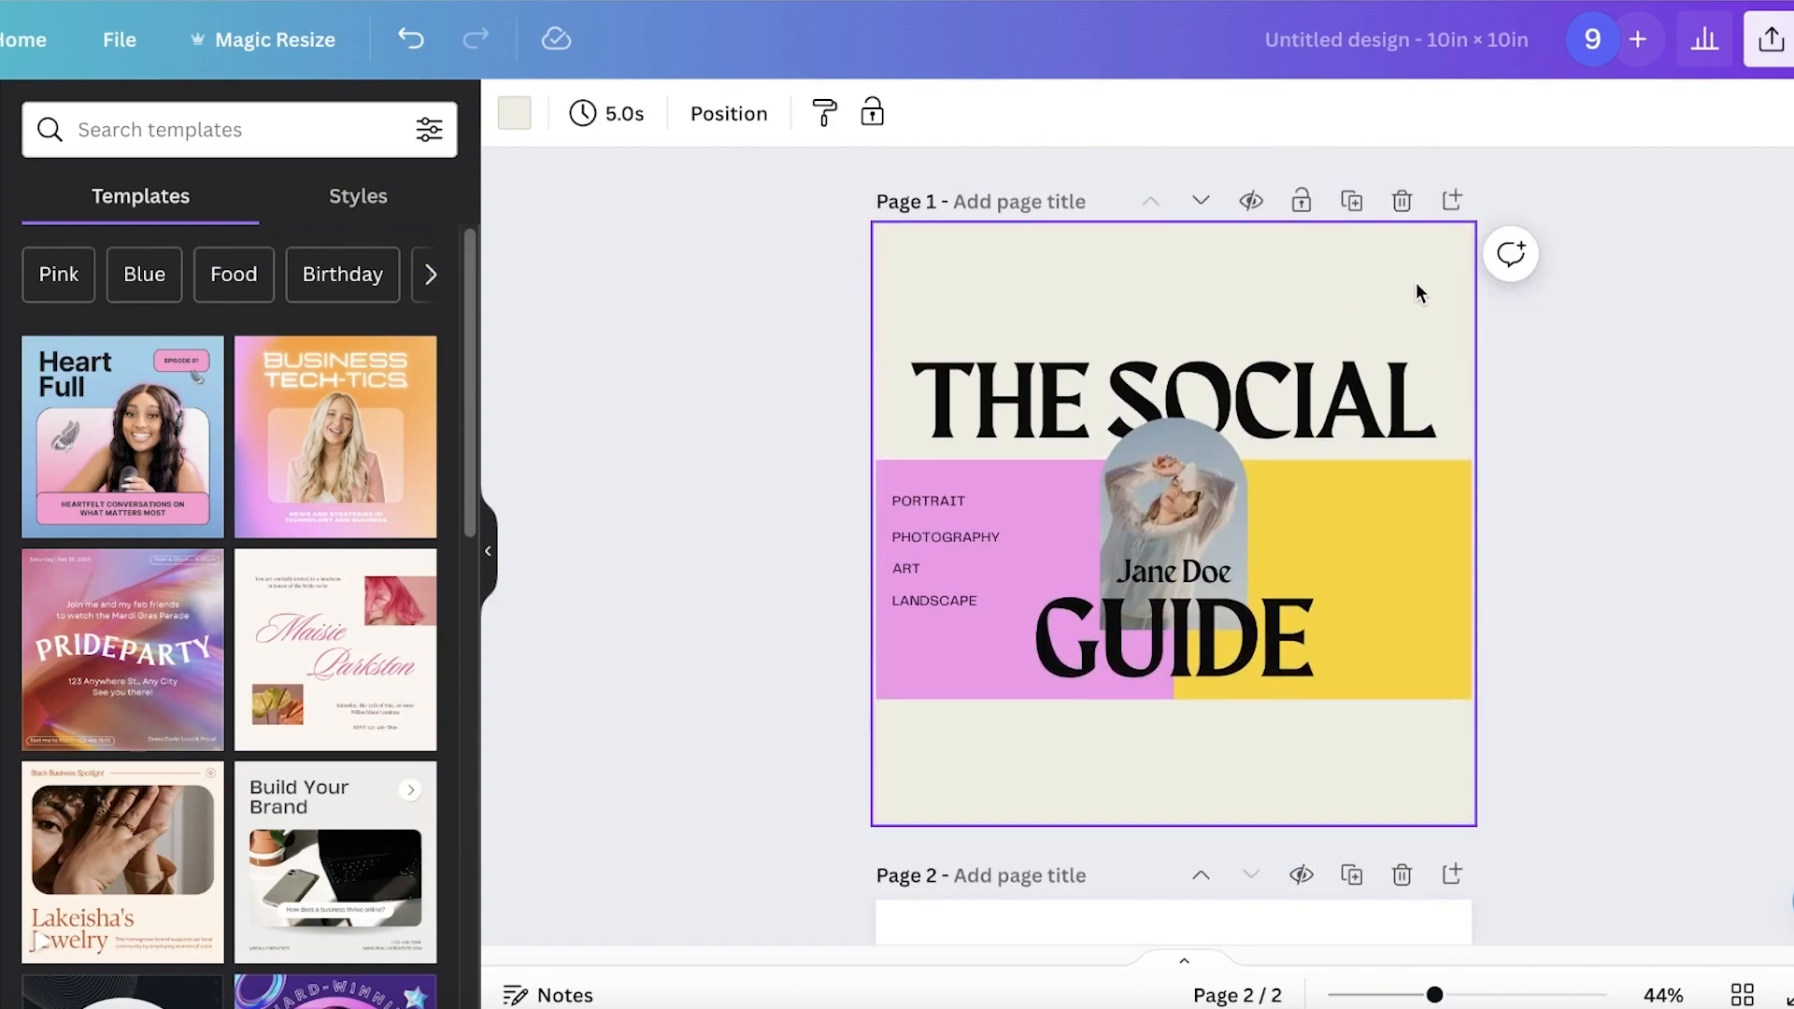
pyautogui.click(1401, 875)
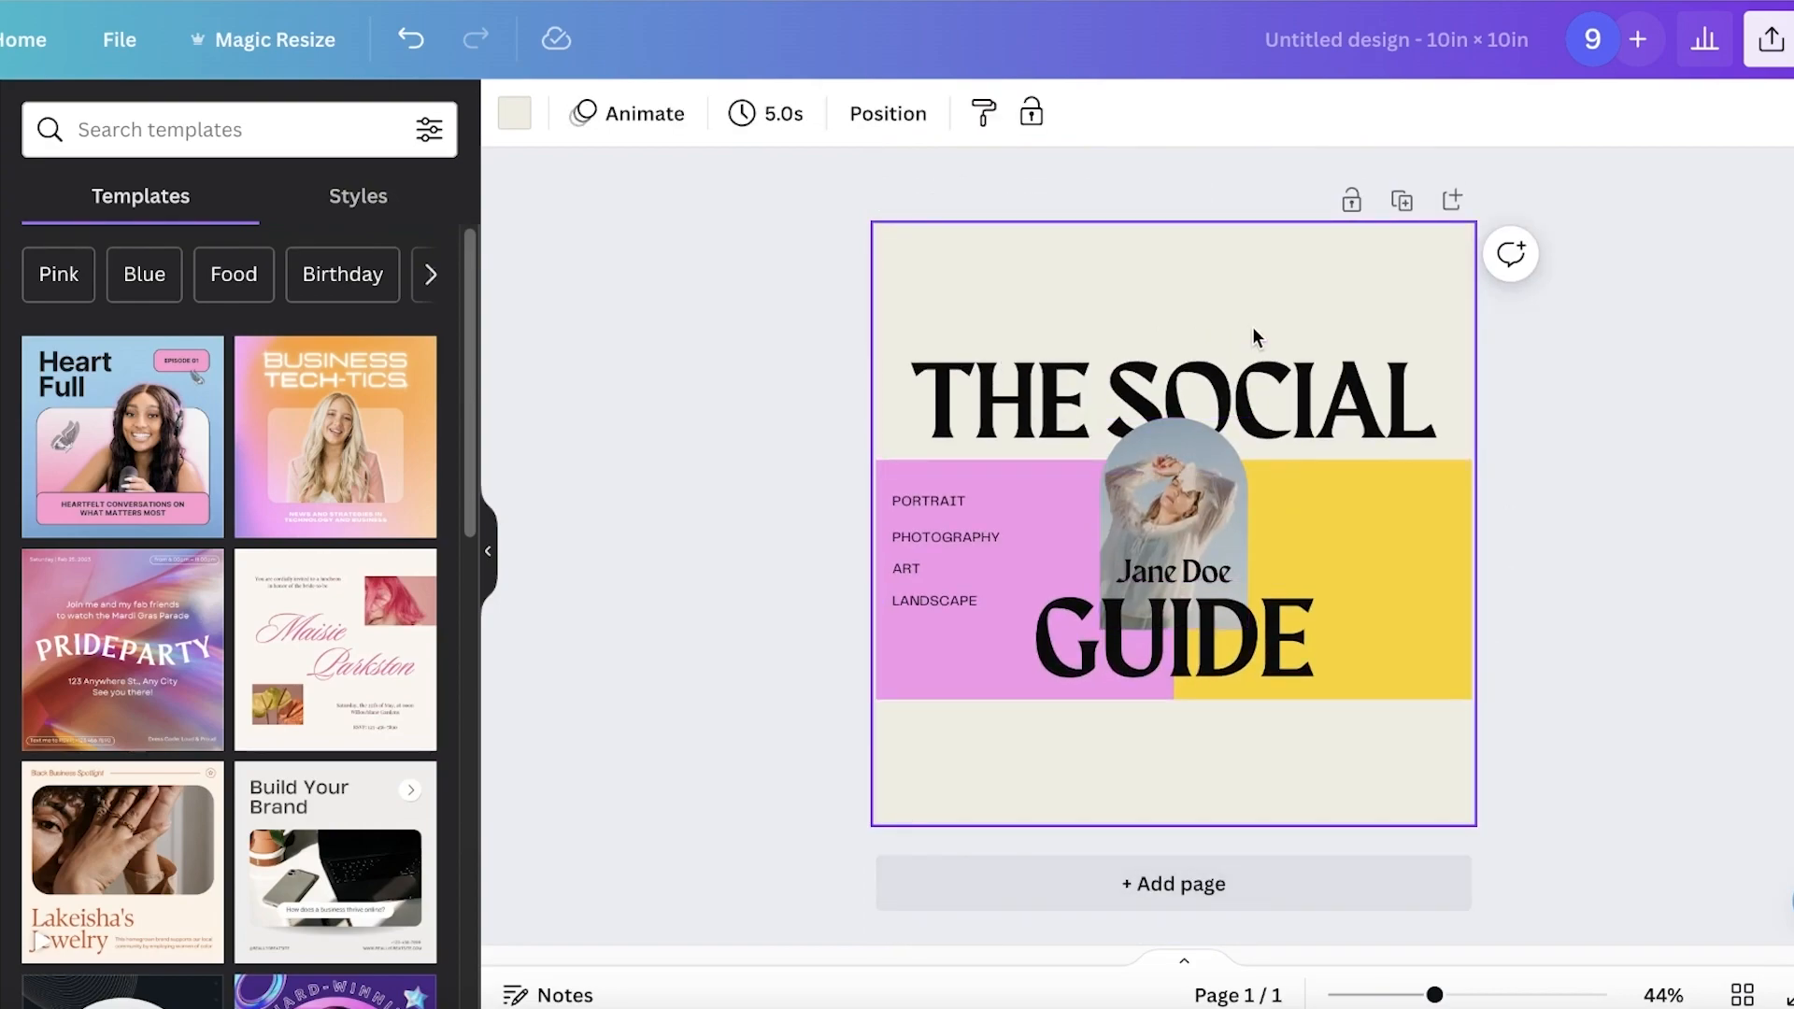
pyautogui.click(1104, 396)
pyautogui.click(408, 55)
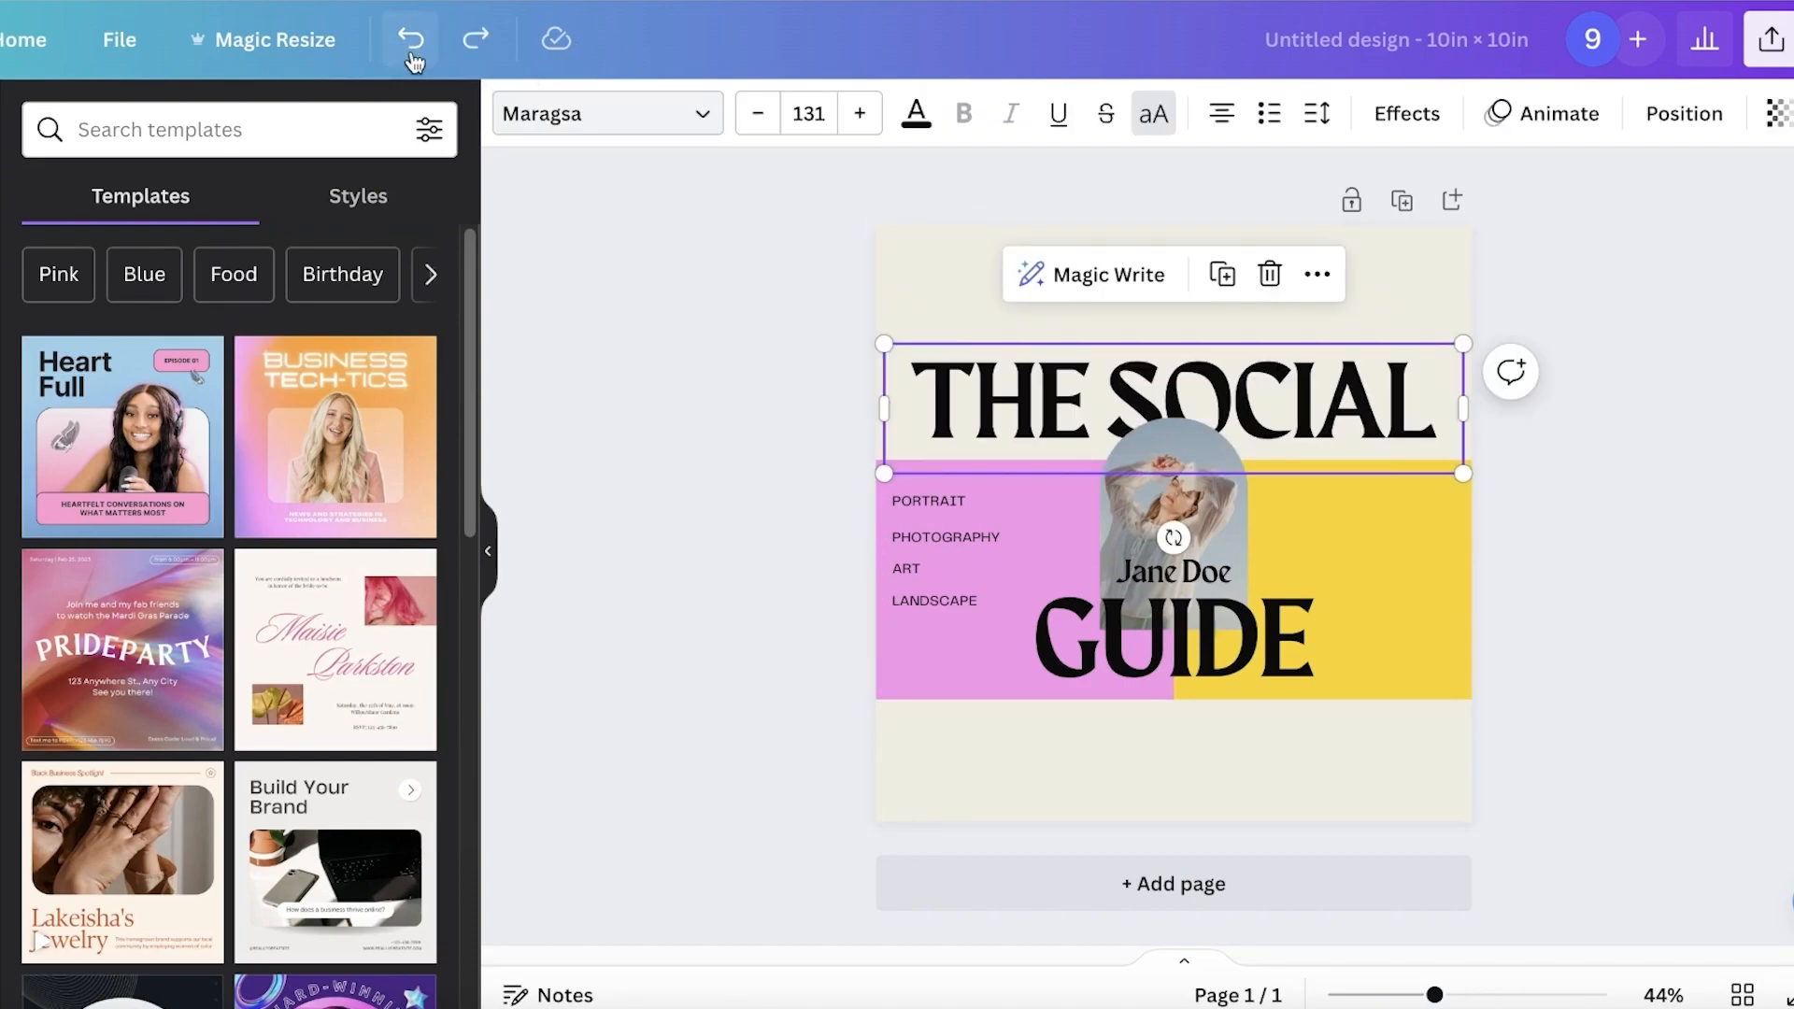
pyautogui.click(1673, 404)
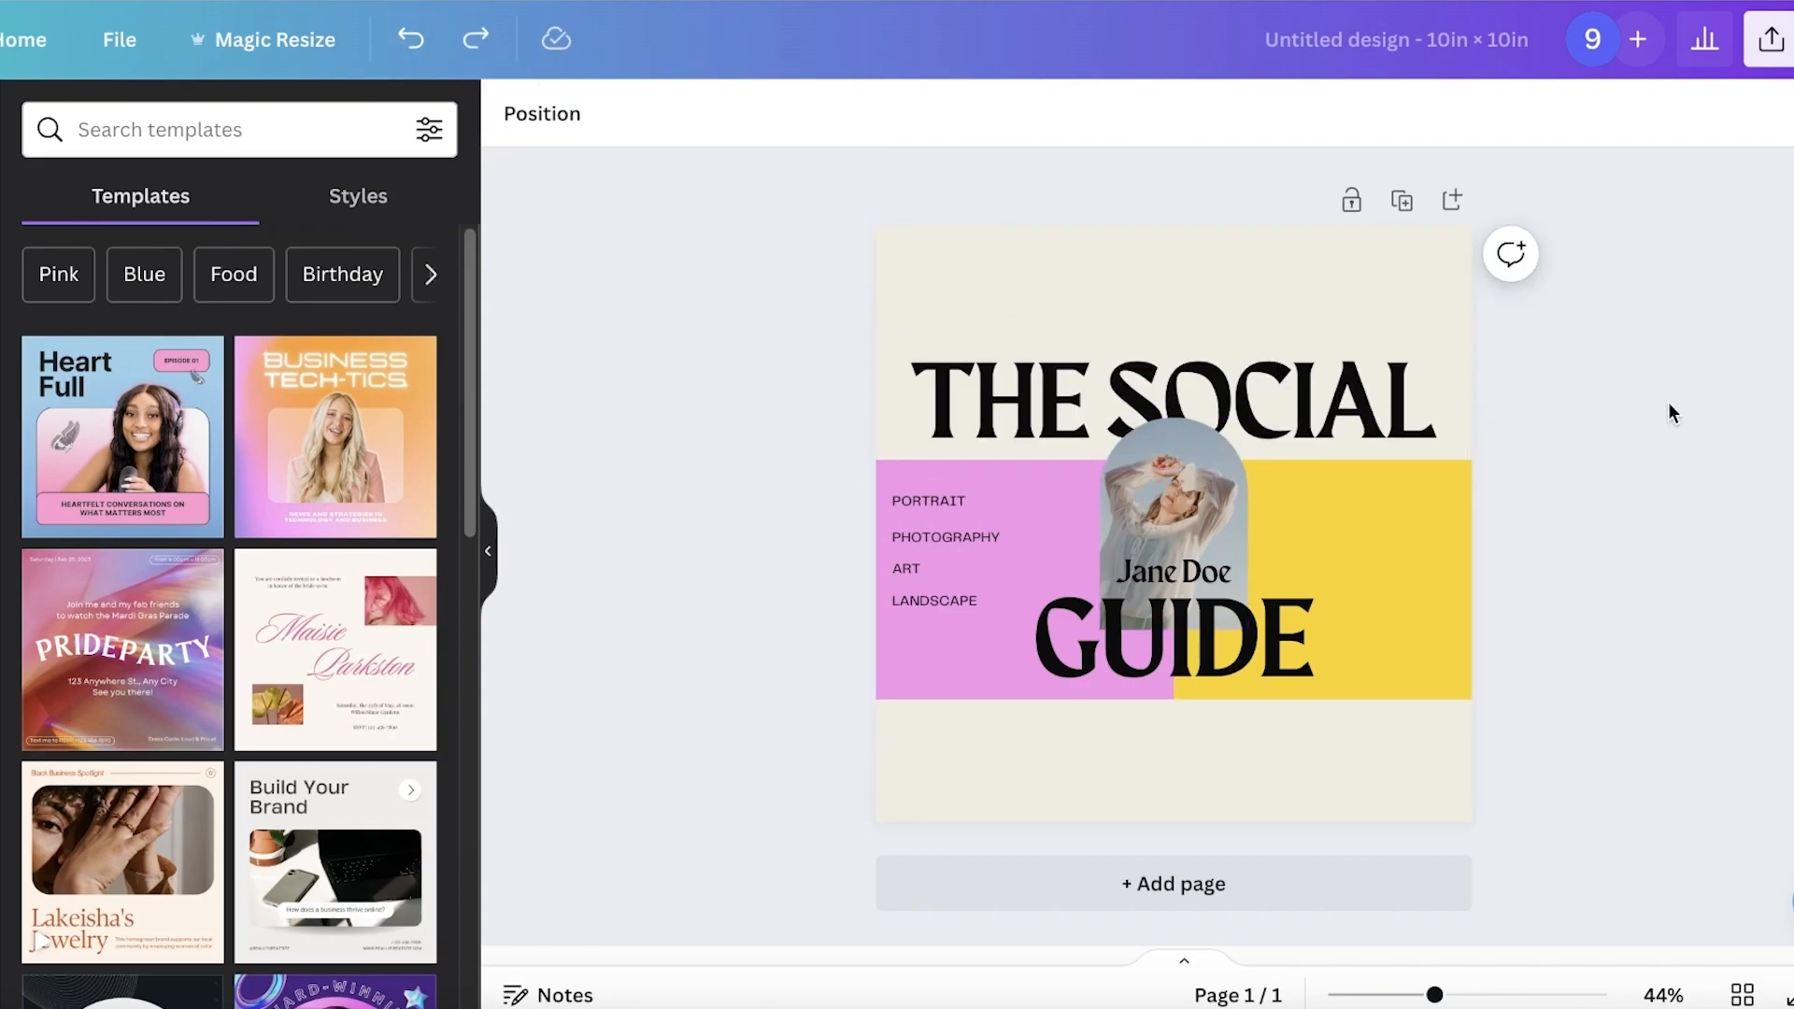
# - Select all the cover elements and move them up together, leaving a narrower beige band above THE SOCIAL heading
pyautogui.moveTo(1658, 310); pyautogui.dragTo(749, 837)
pyautogui.moveTo(1134, 648); pyautogui.dragTo(1138, 570)
pyautogui.click(1654, 505)
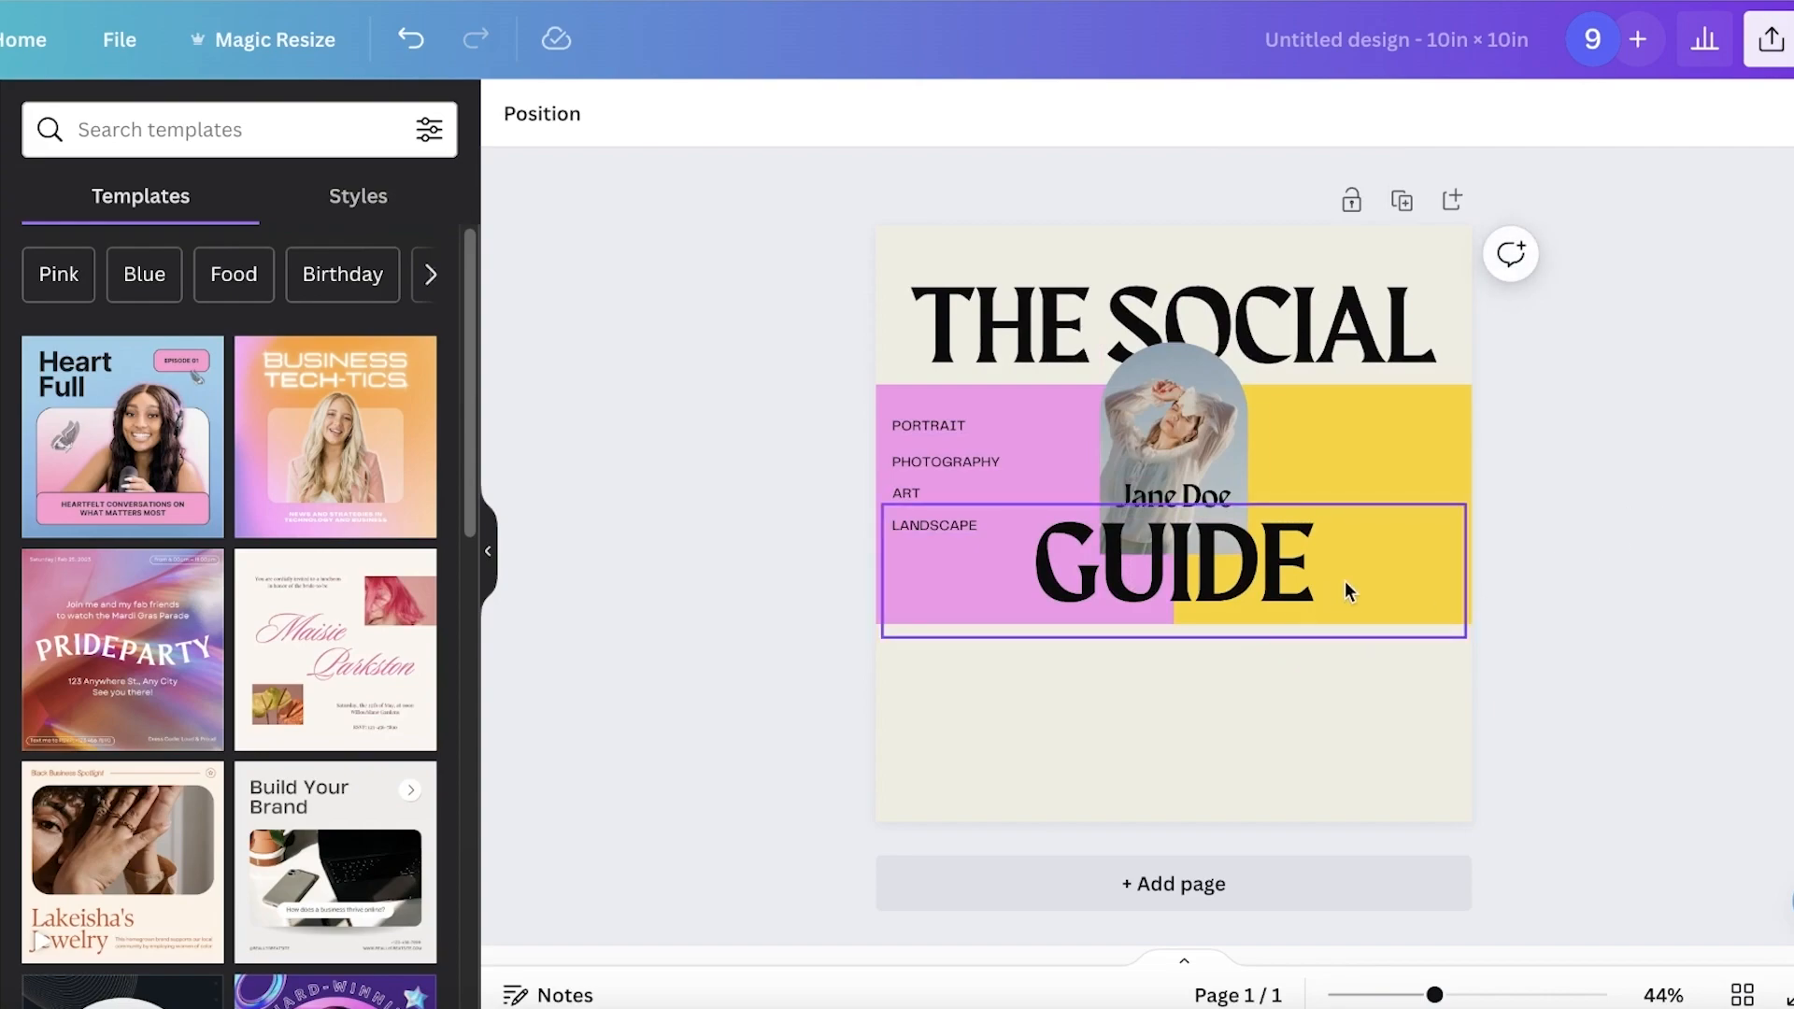
# - Extend the yellow and pink blocks downward so both fill the square page to its lower edge
pyautogui.click(1379, 443)
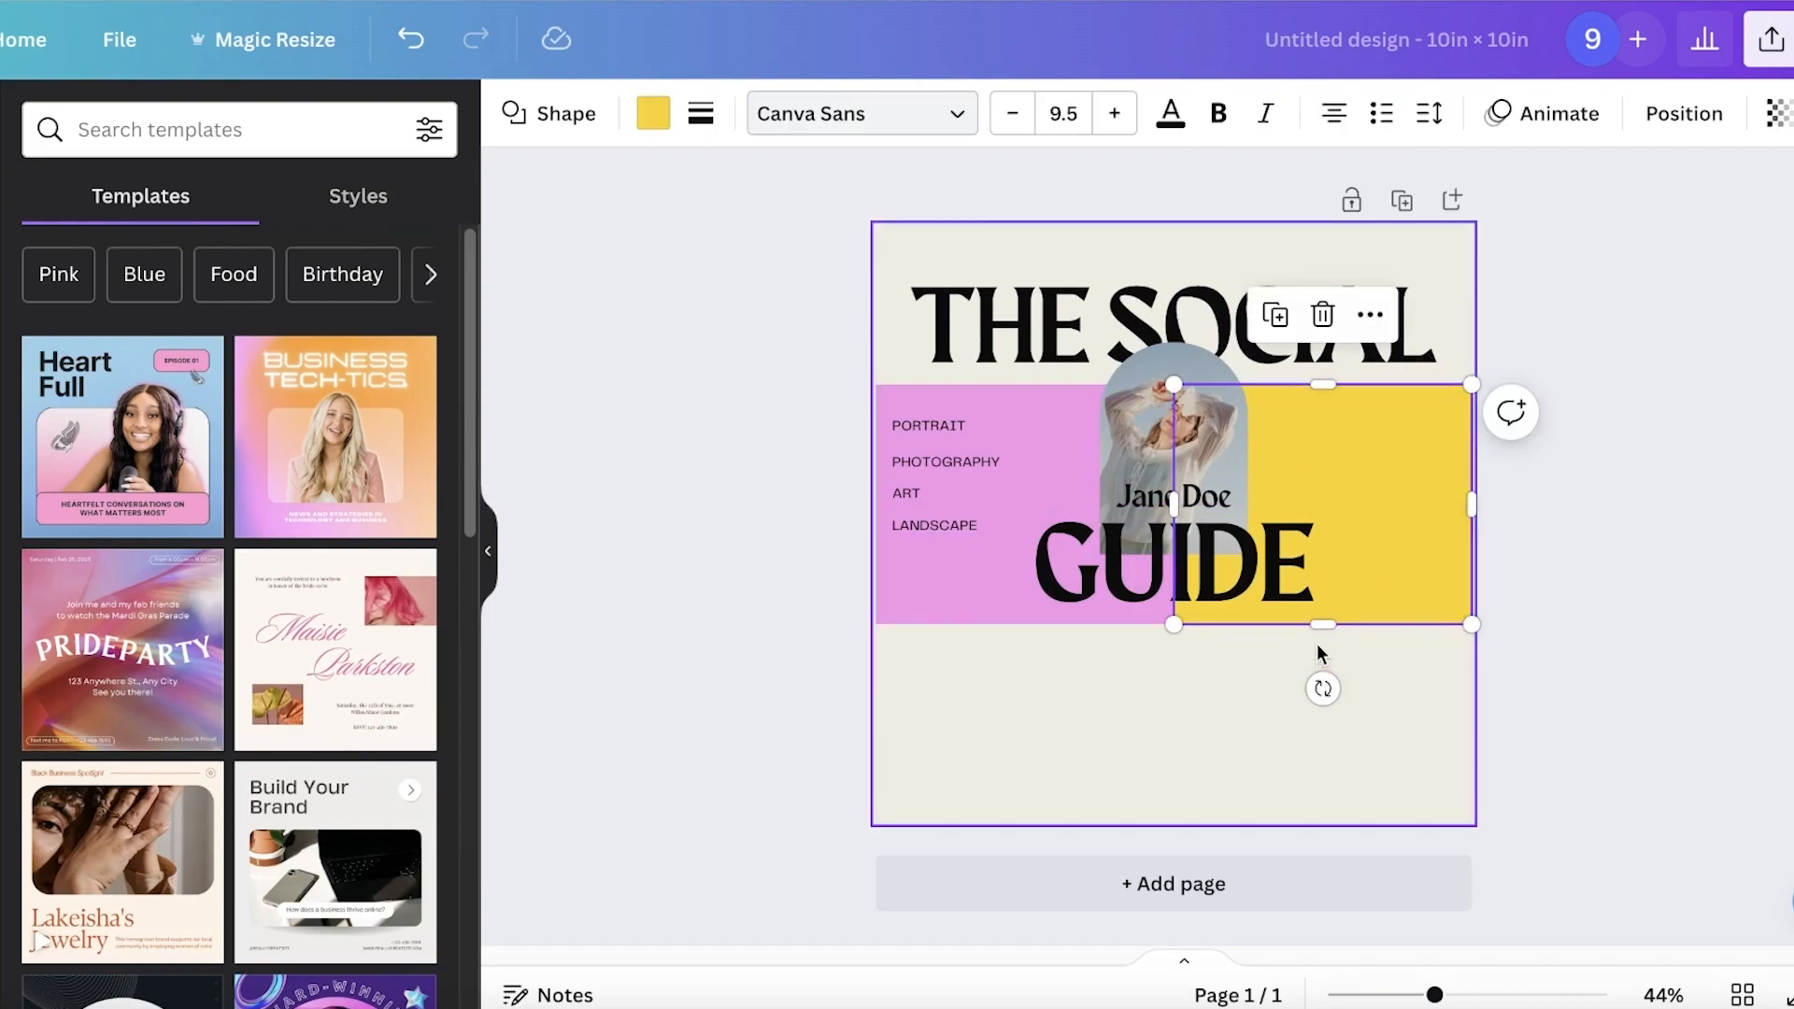
pyautogui.moveTo(1323, 624); pyautogui.dragTo(1297, 916)
pyautogui.click(1000, 574)
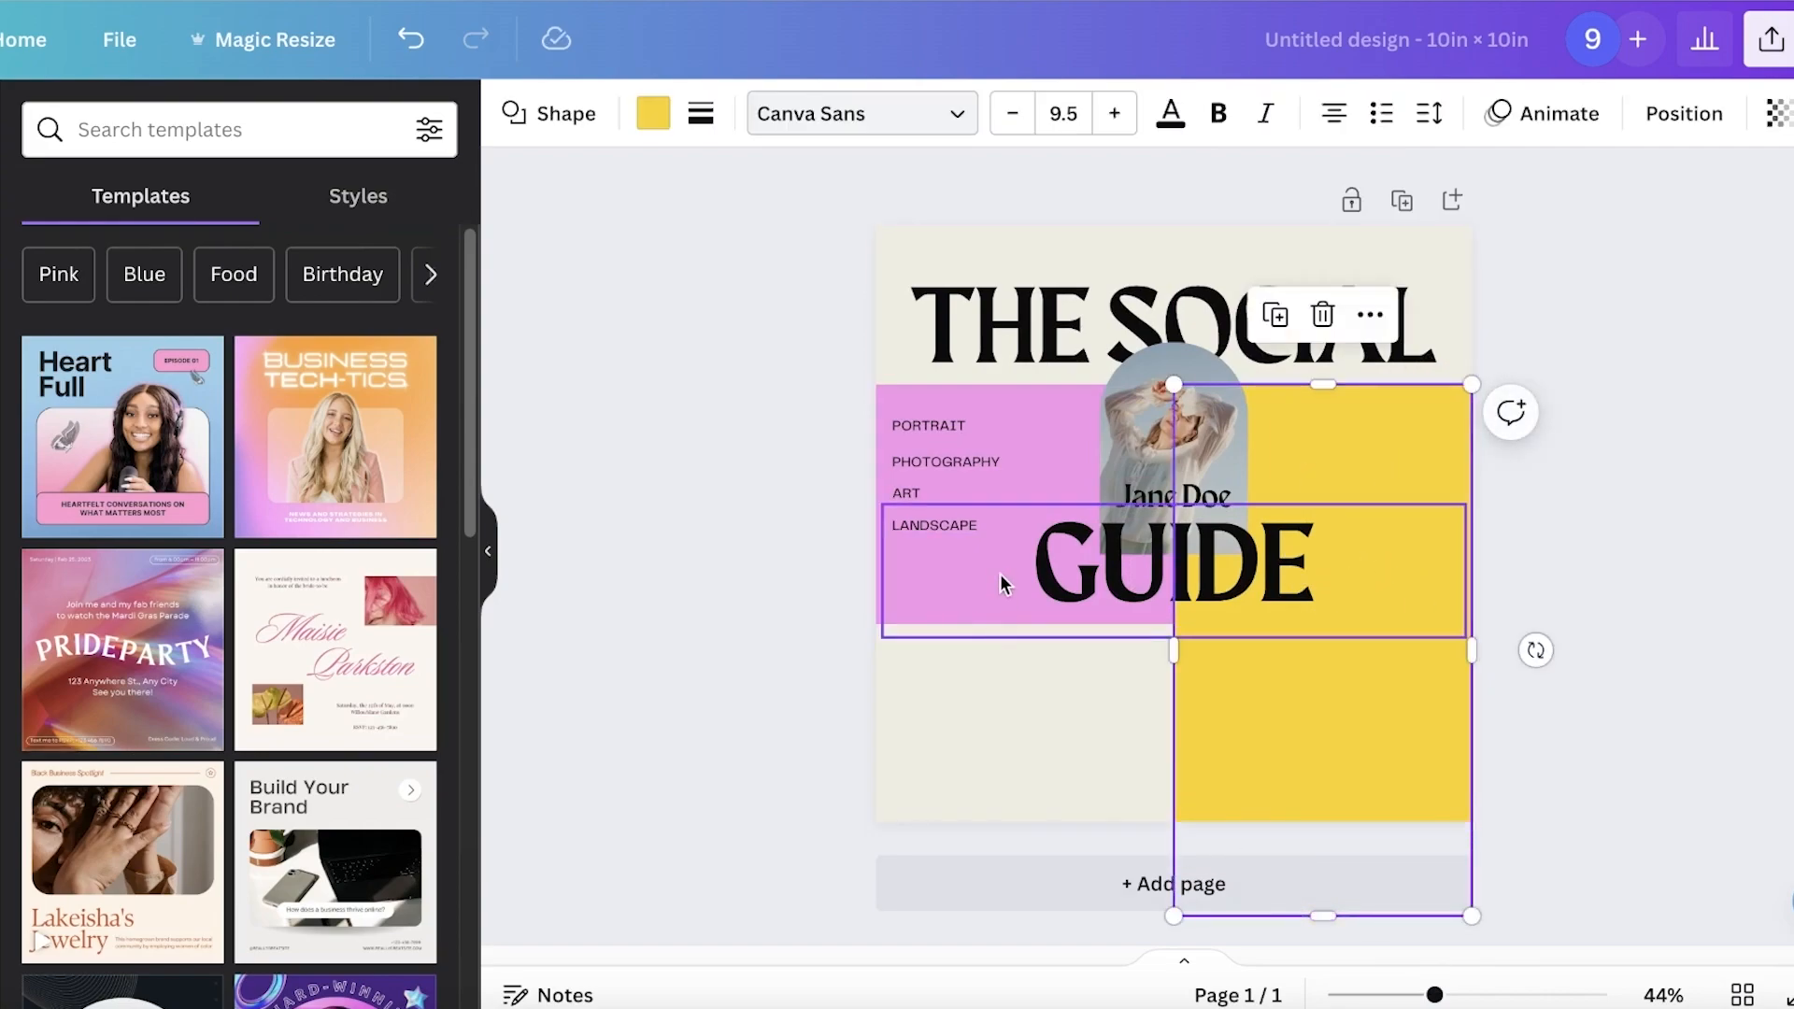
pyautogui.click(917, 476)
pyautogui.moveTo(1026, 620); pyautogui.dragTo(1047, 845)
pyautogui.click(1743, 541)
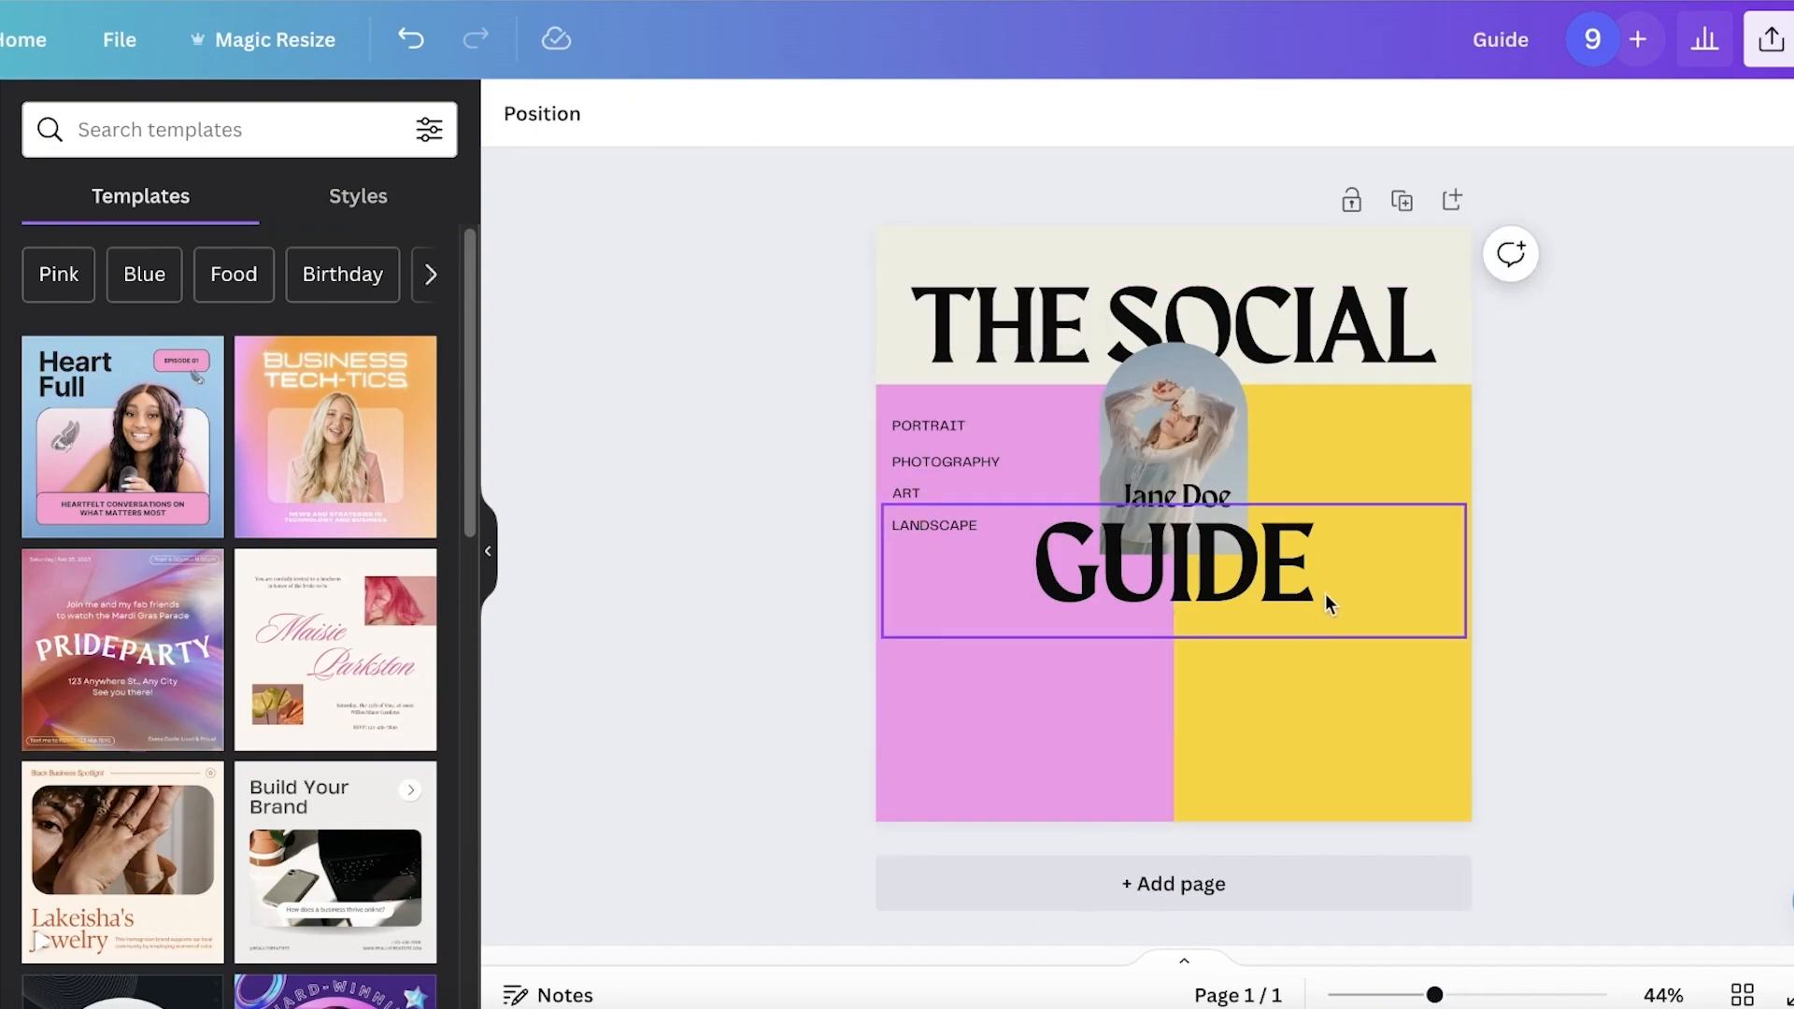
# - Enlarge GUIDE, the name text and the arched photo together, and centre them over the two colour blocks
pyautogui.click(1226, 525)
pyautogui.keyDown('shift'); pyautogui.click(1197, 500); pyautogui.keyUp('shift')
pyautogui.keyDown('shift'); pyautogui.click(1174, 369); pyautogui.keyUp('shift')
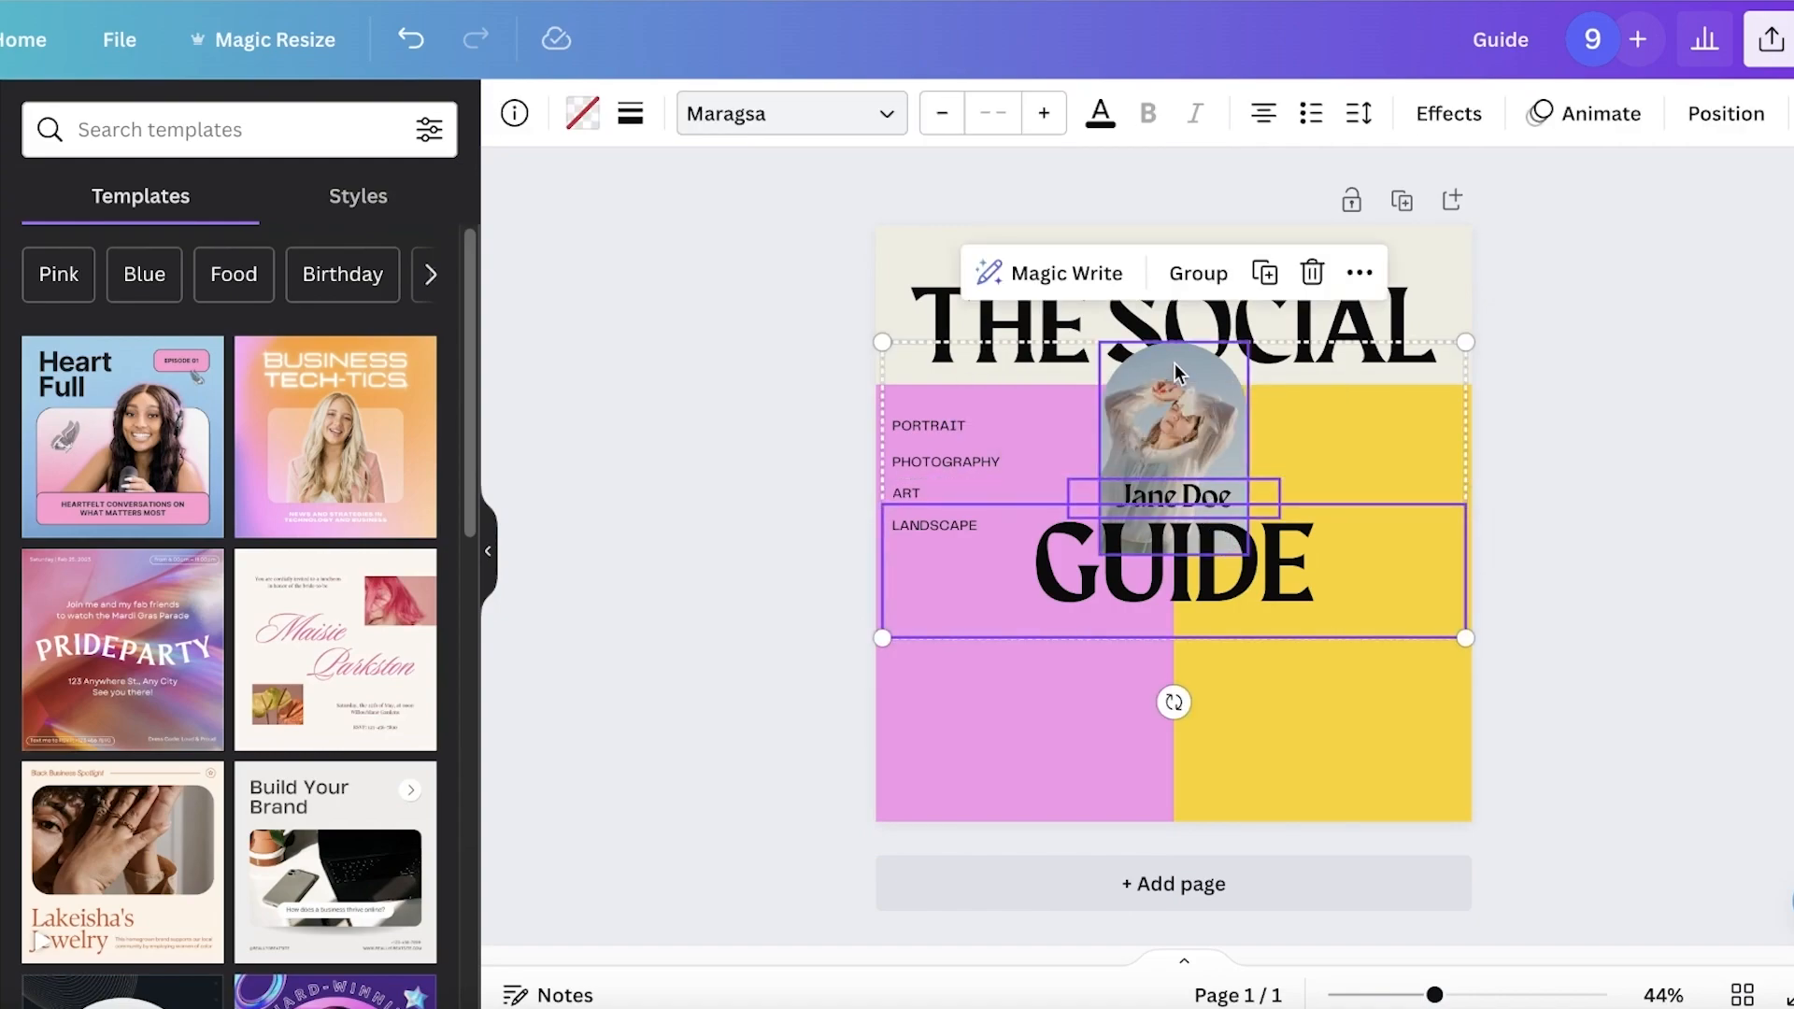
pyautogui.moveTo(881, 637); pyautogui.dragTo(581, 796)
pyautogui.moveTo(1104, 617); pyautogui.dragTo(1252, 611)
pyautogui.click(1622, 669)
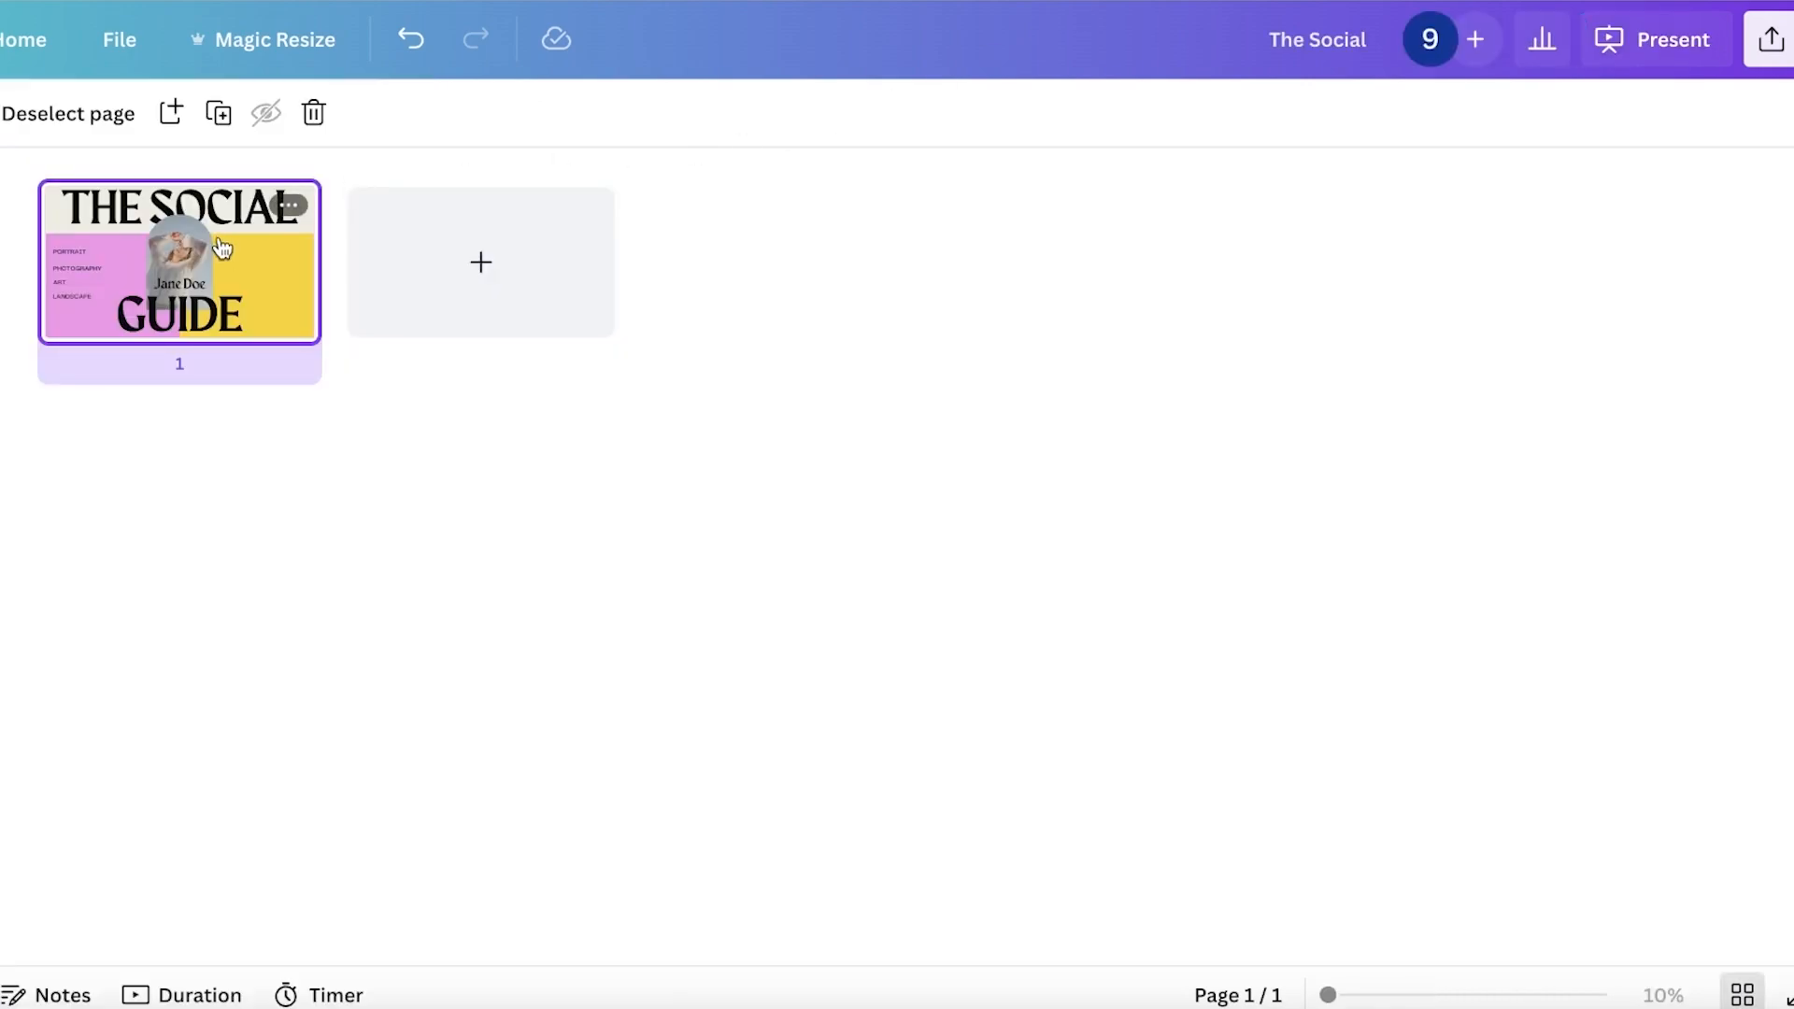
# - Reopen The Social presentation page, find Magic Media among the popular apps and view its text-to-image options
pyautogui.doubleClick(220, 243)
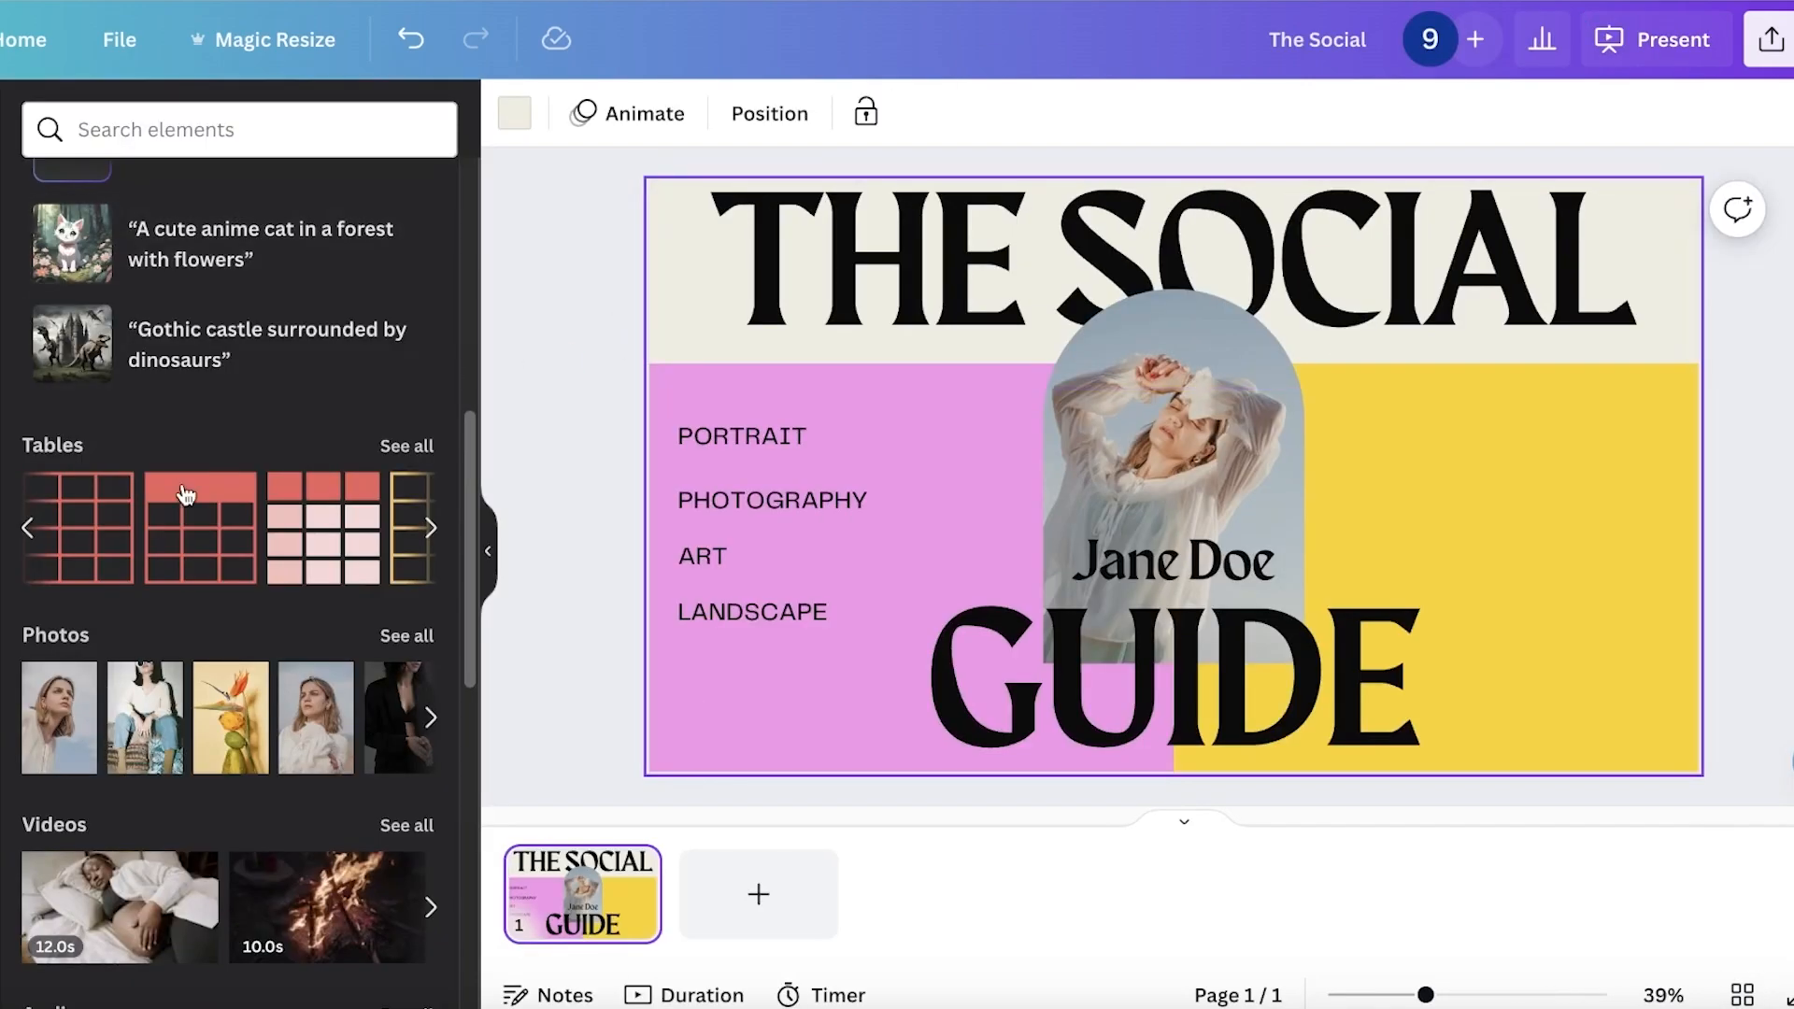
pyautogui.scroll(7, 184, 496)
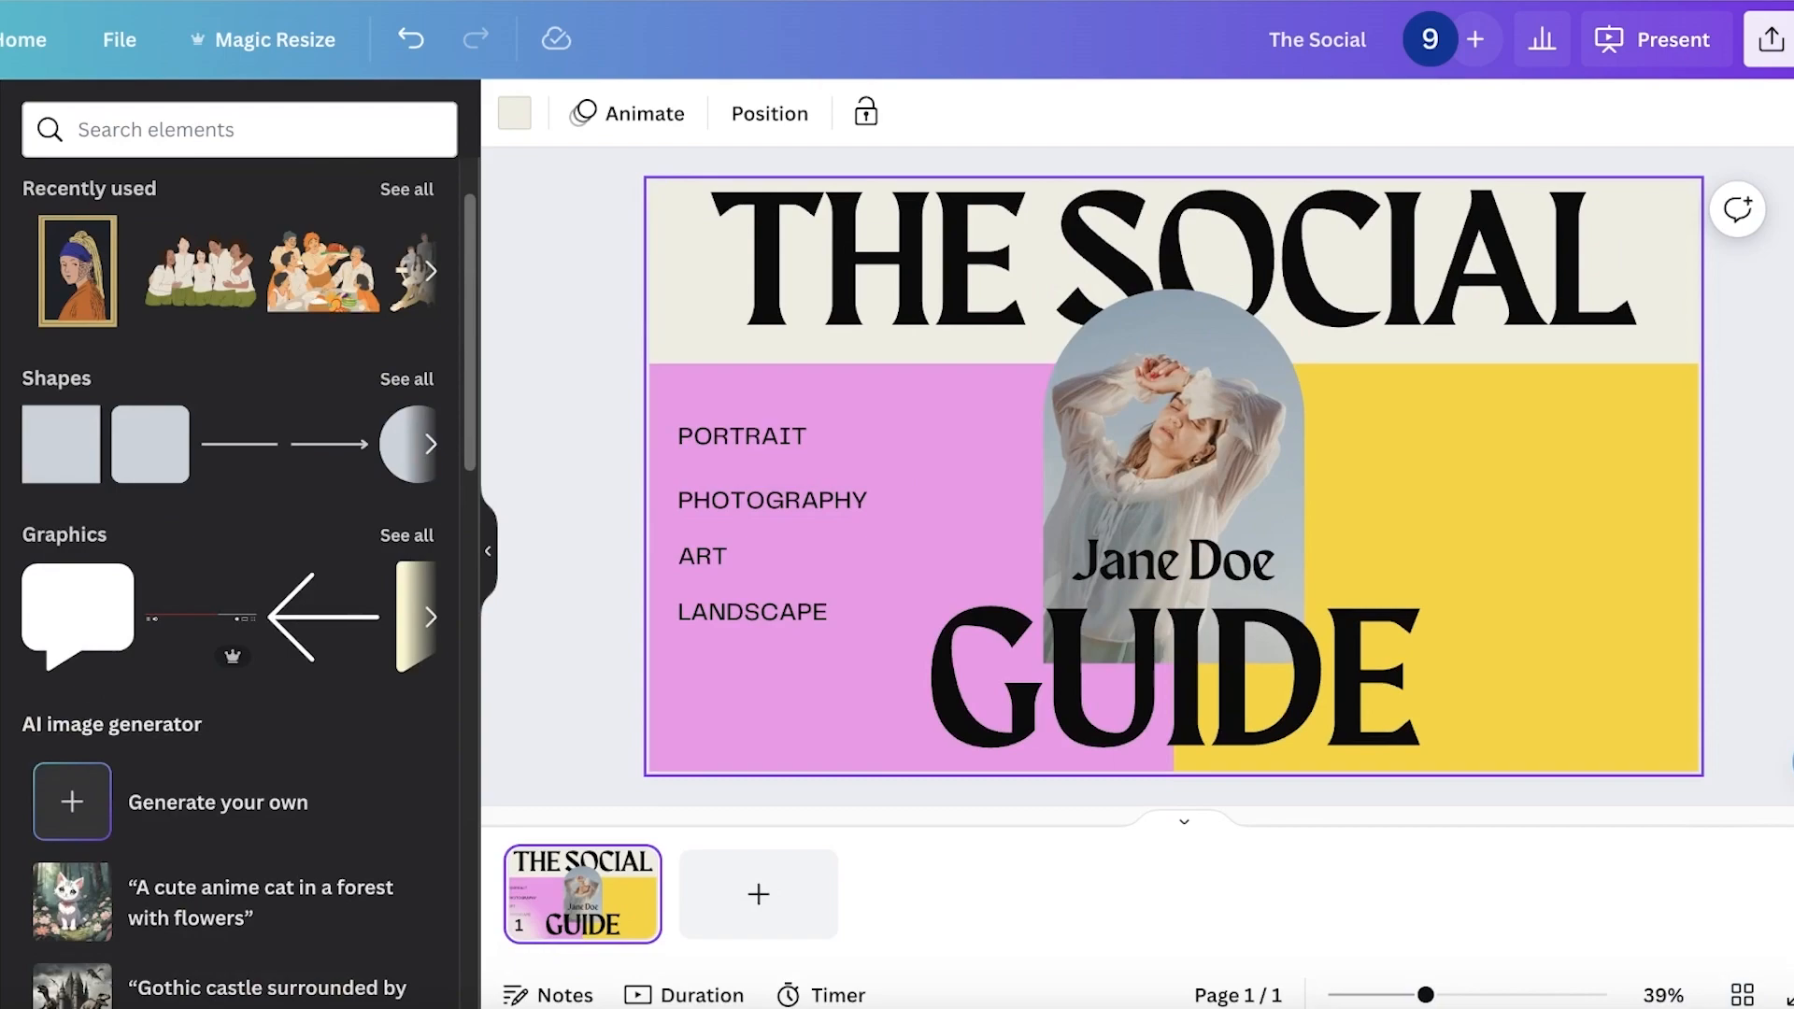
pyautogui.click(2, 822)
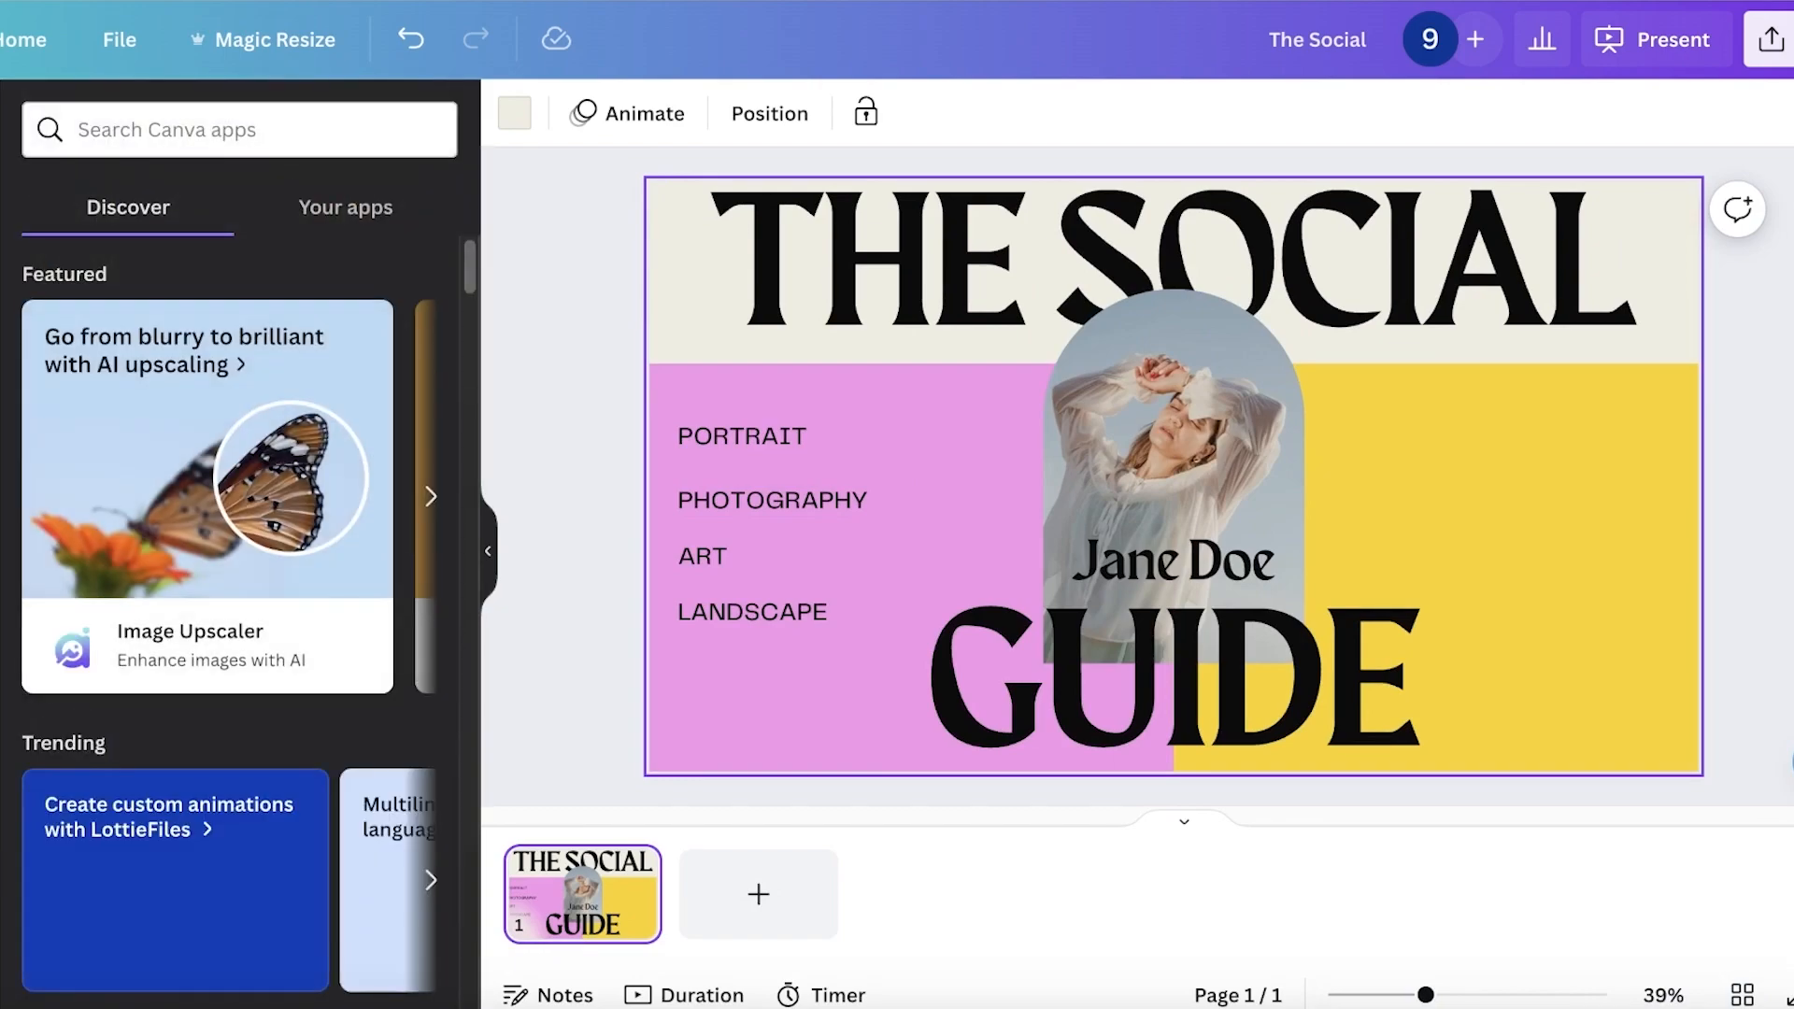
pyautogui.scroll(-12, 207, 560)
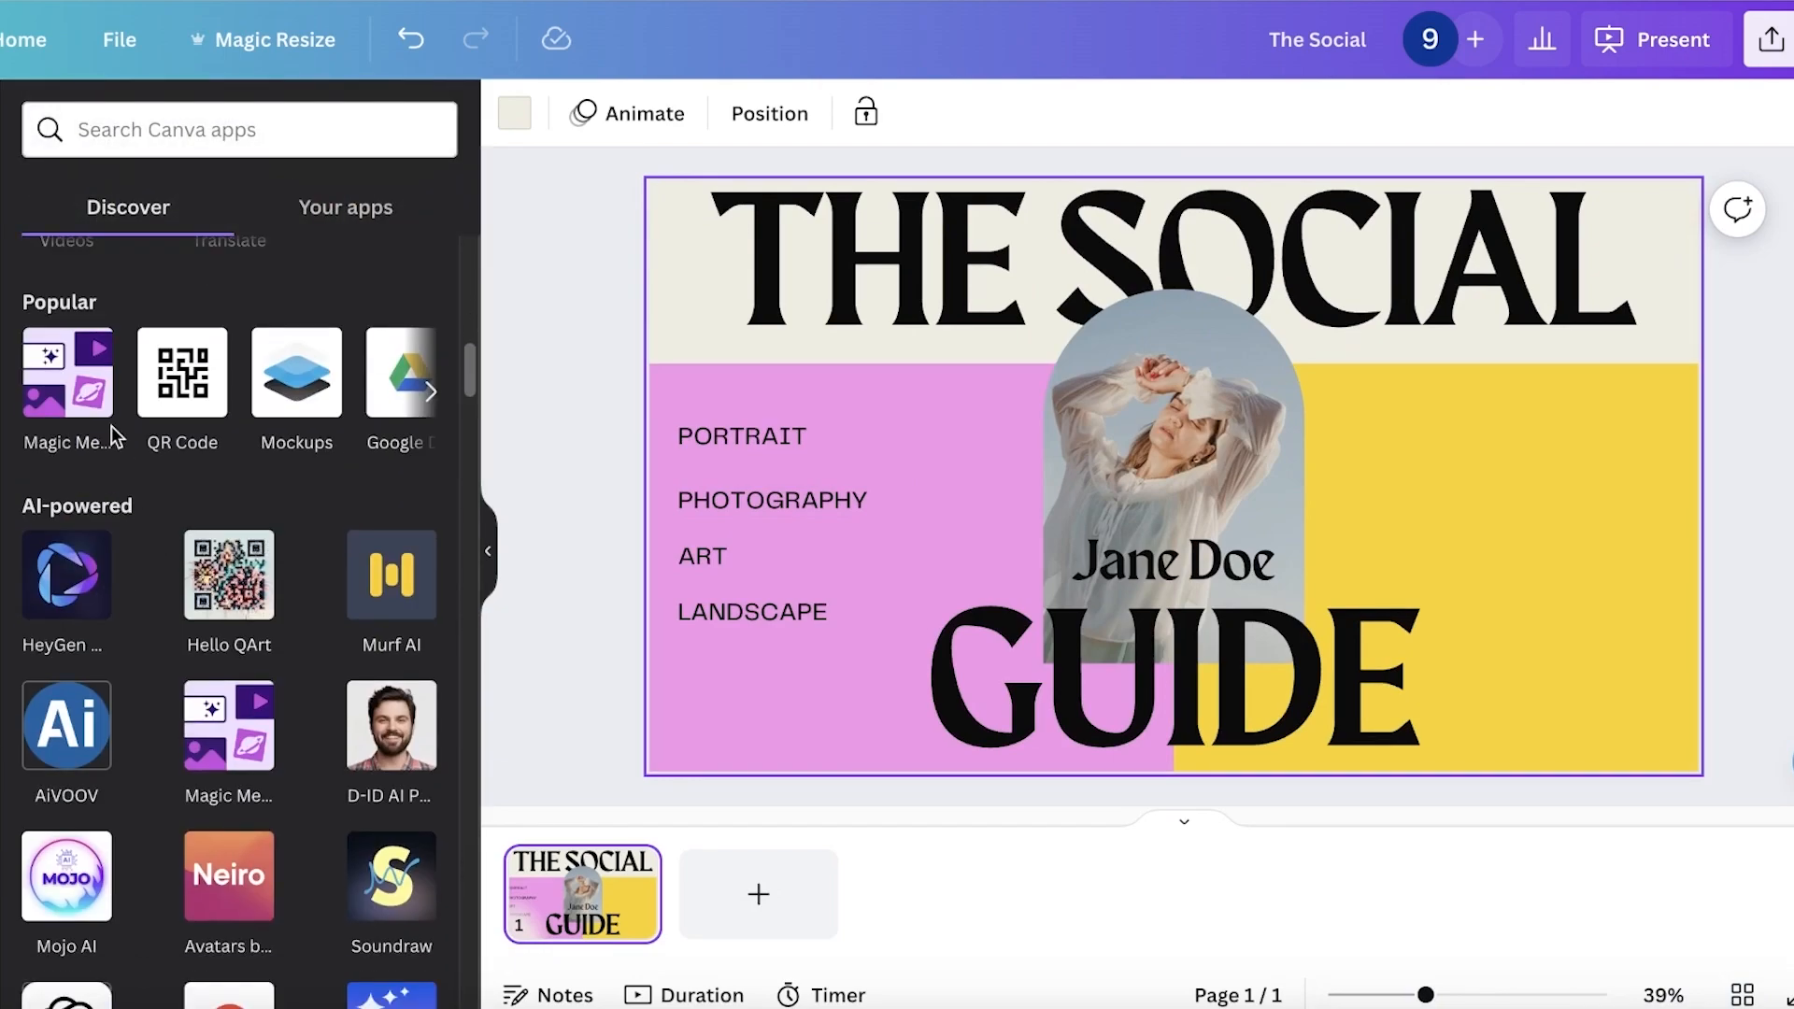
pyautogui.click(62, 364)
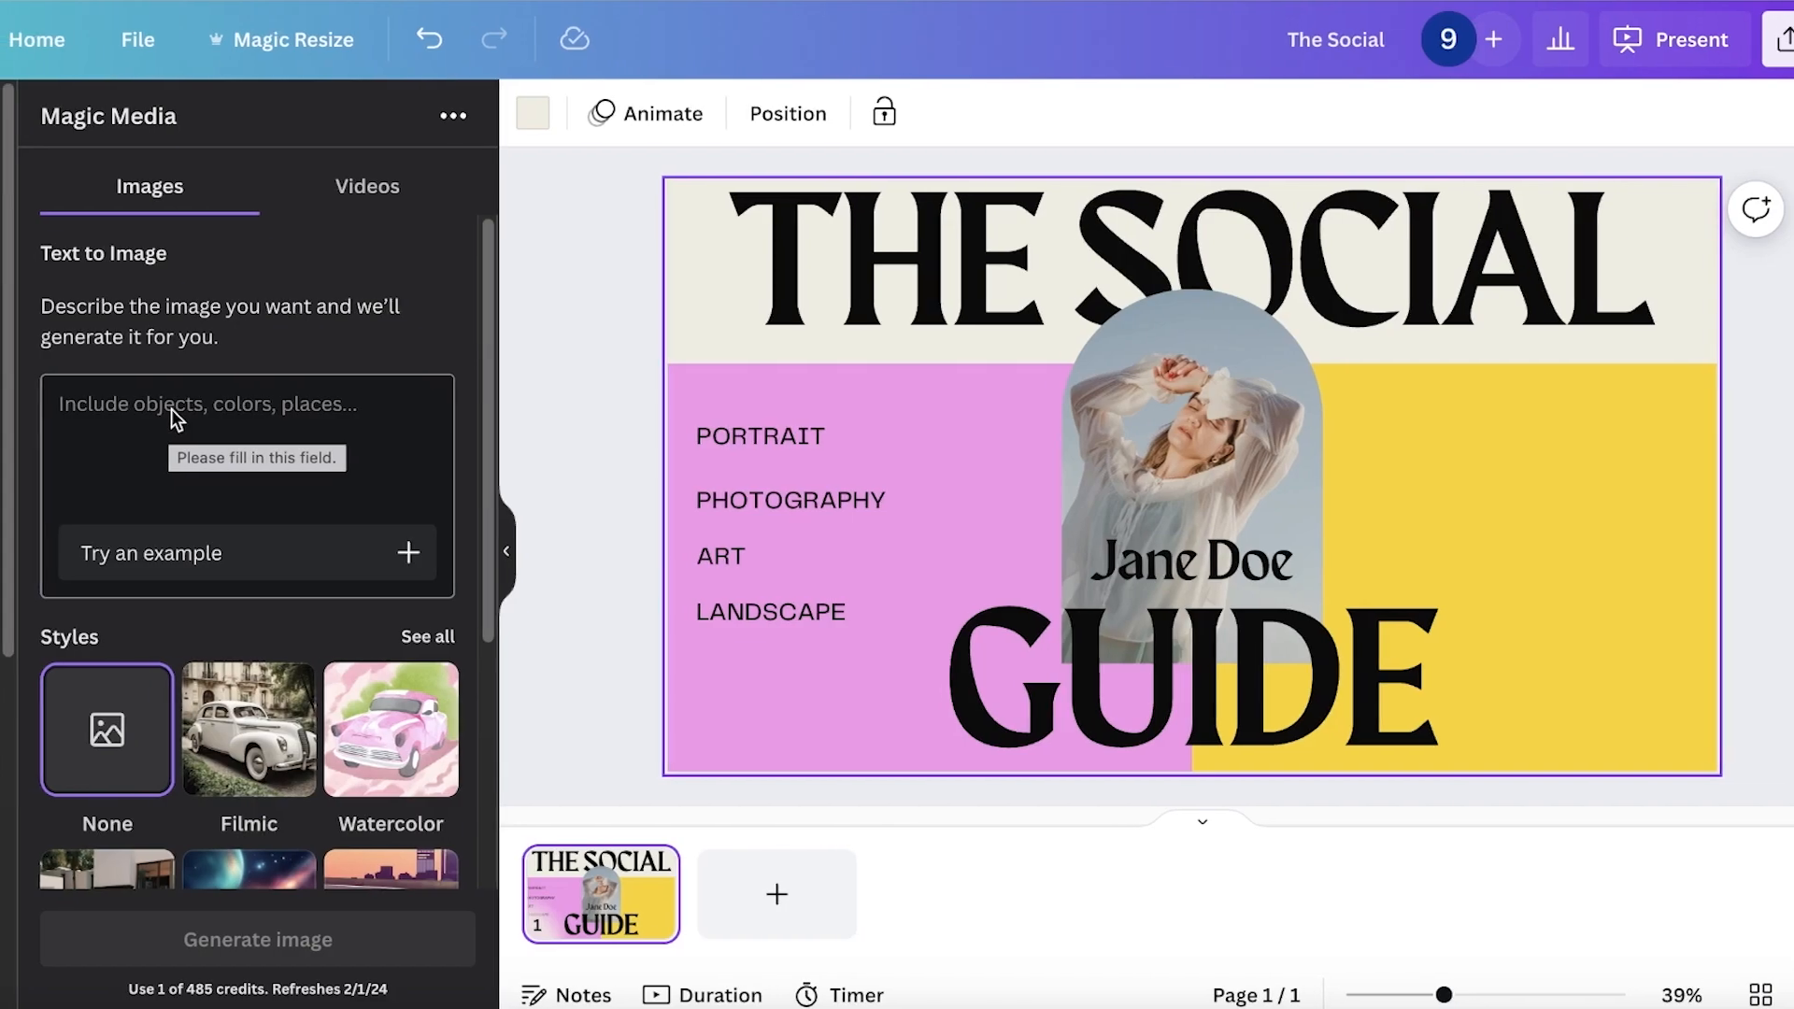
pyautogui.click(38, 247)
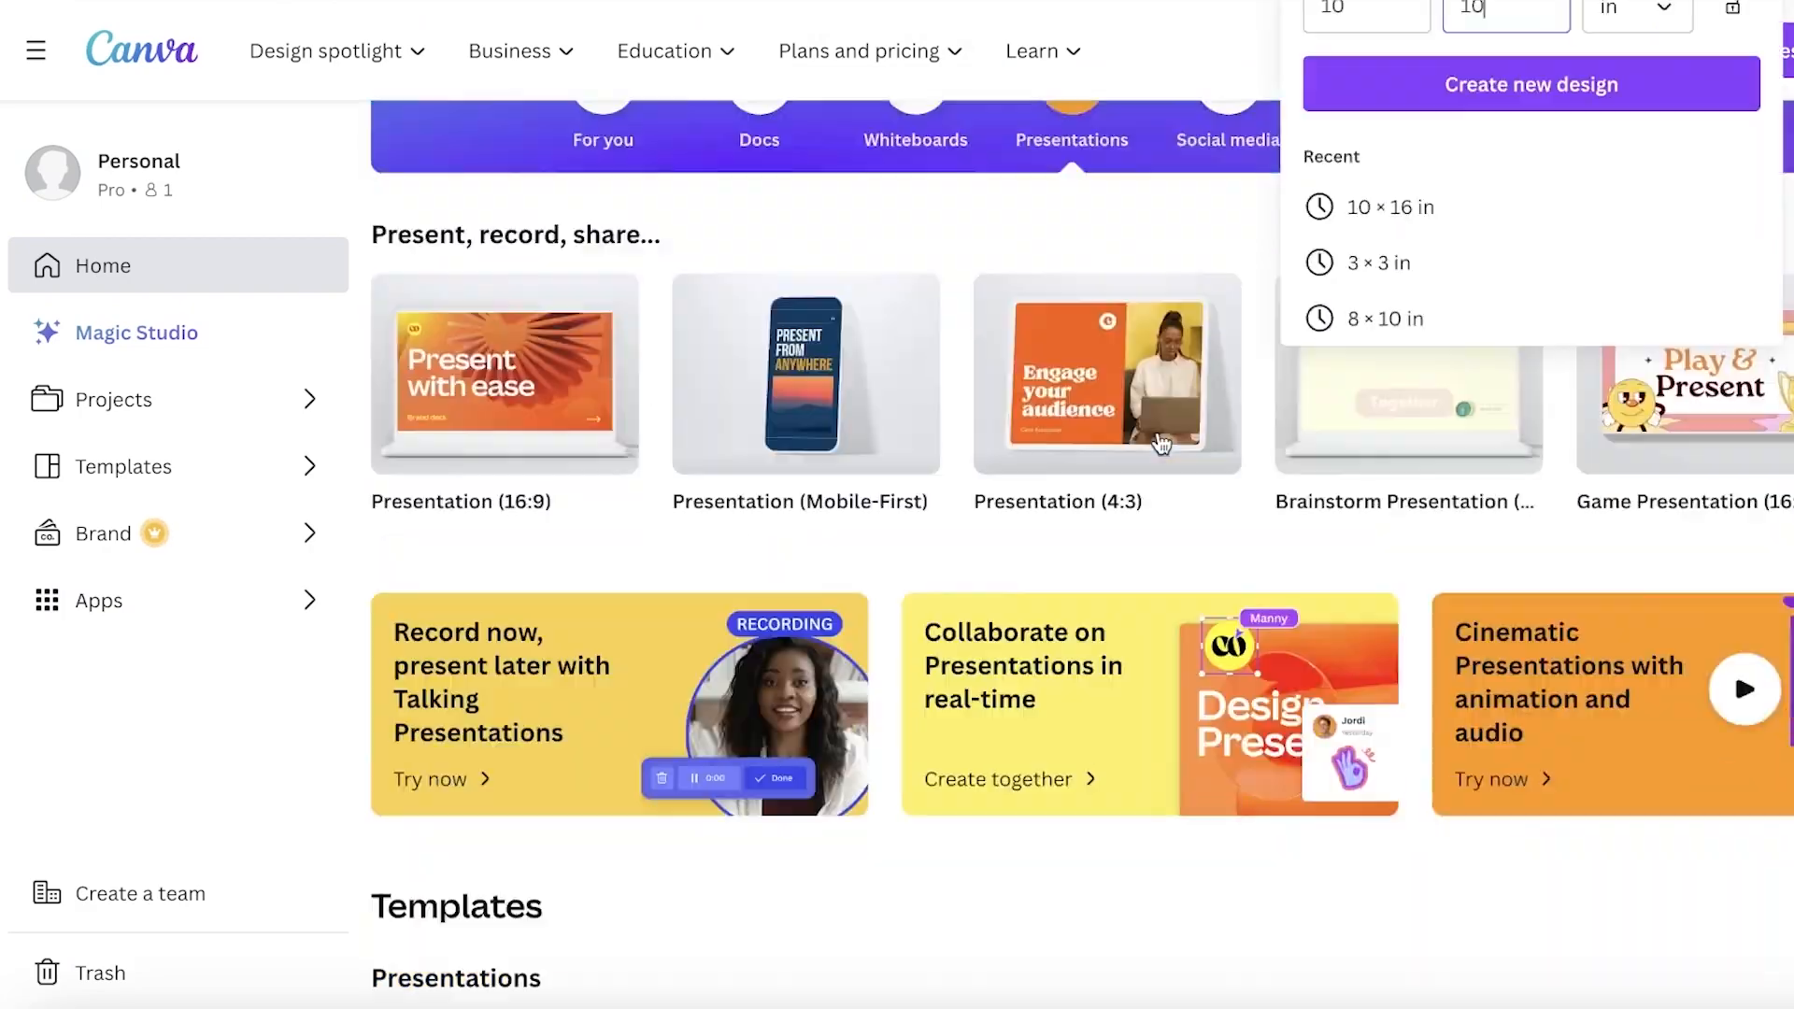
# - Look through the presentation formats and templates on the Canva home page
pyautogui.scroll(-10, 972, 446)
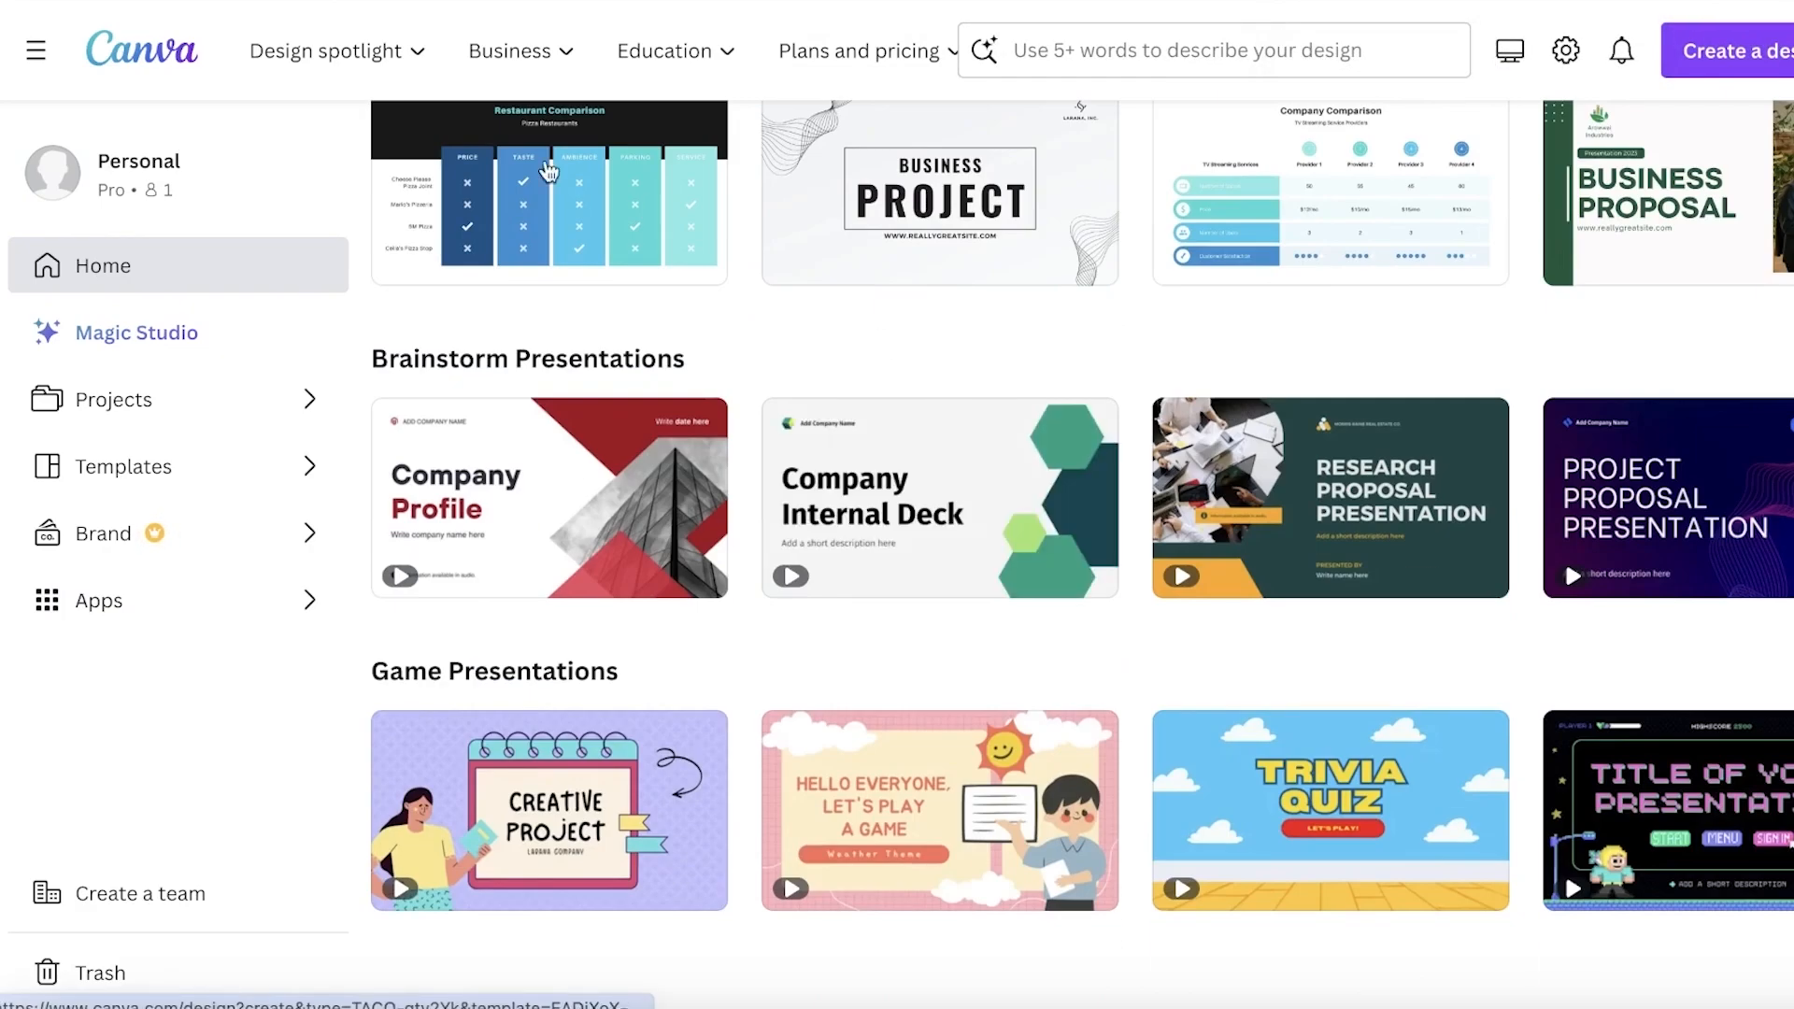
pyautogui.click(162, 54)
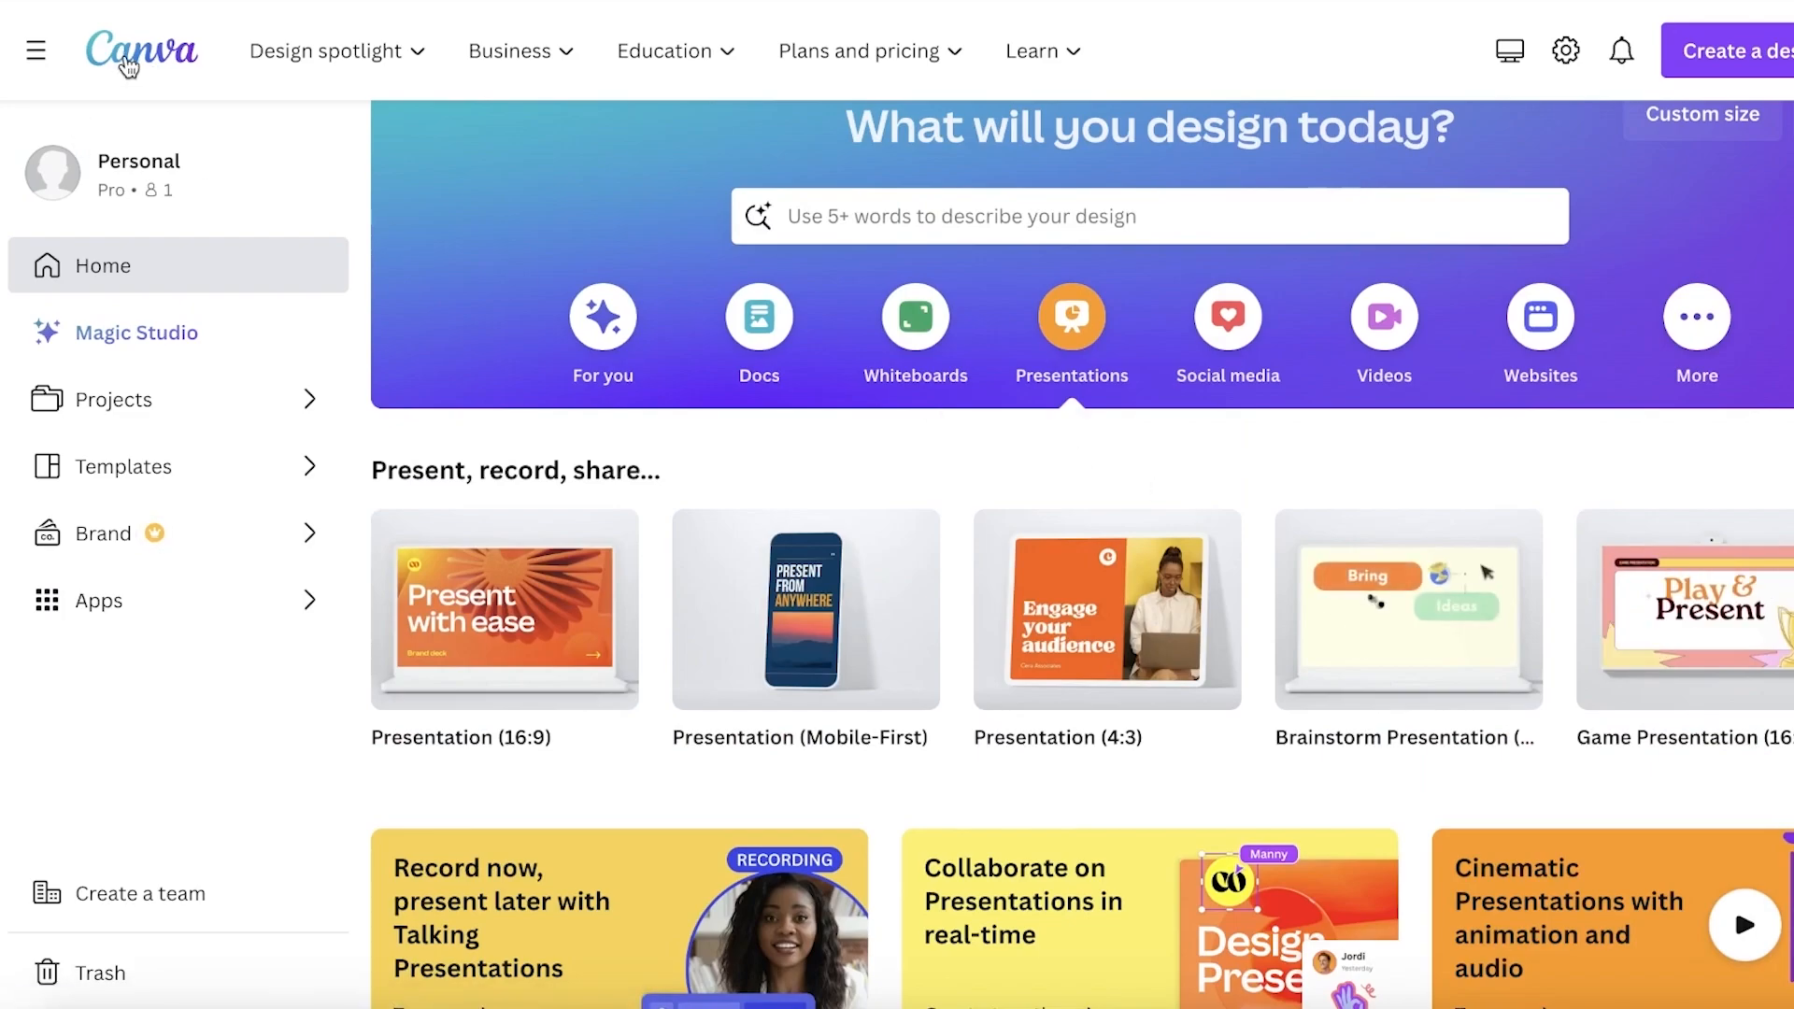
pyautogui.scroll(5, 1468, 134)
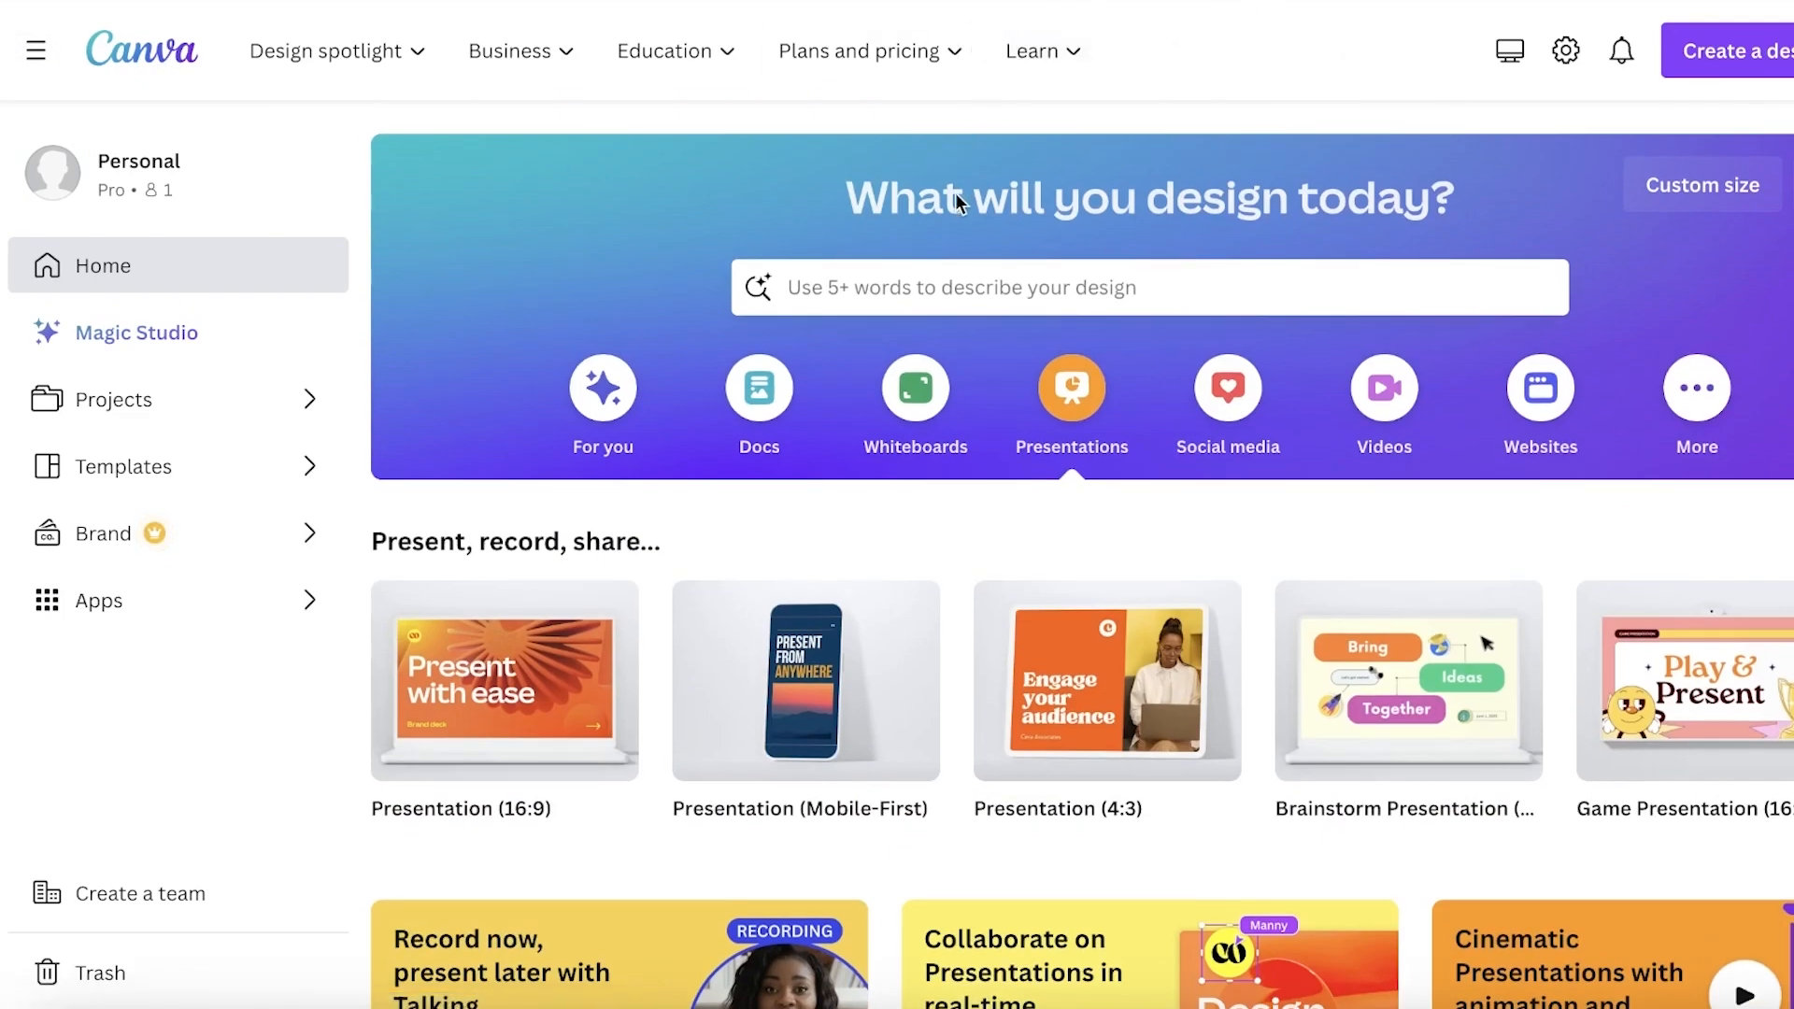
pyautogui.scroll(-8, 900, 192)
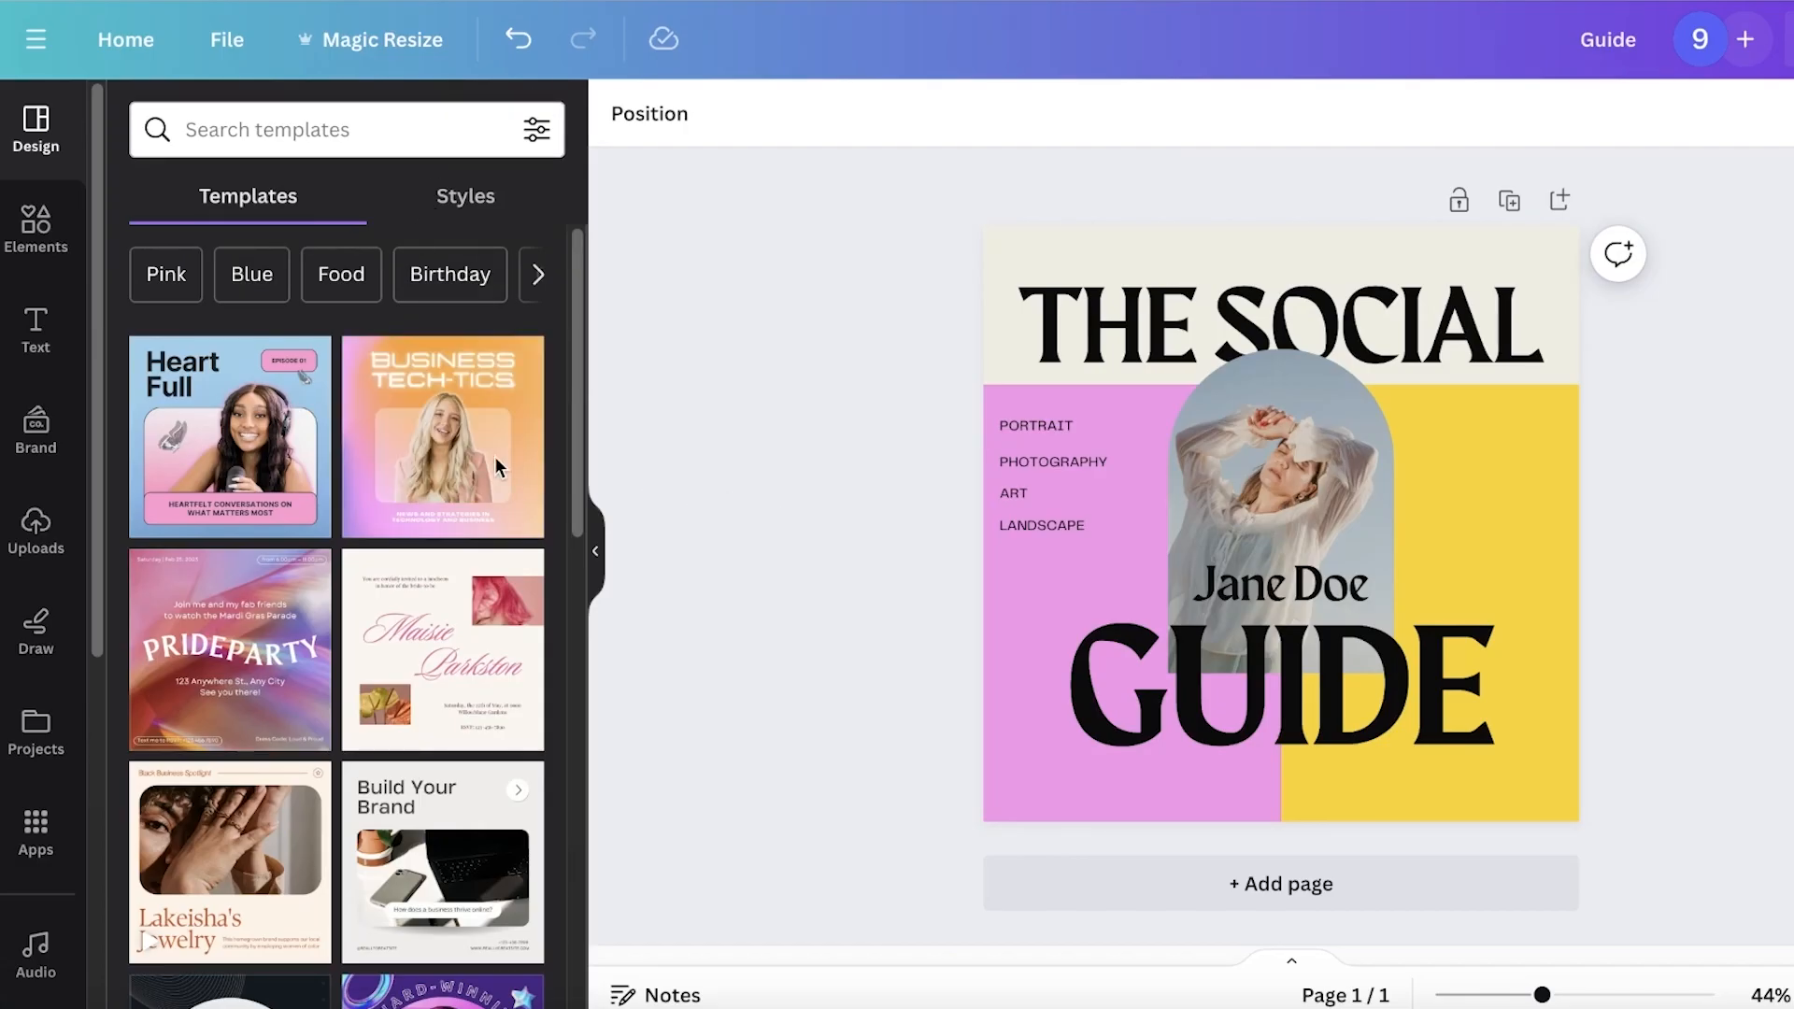
# - Browse the recent designs on the home page and open the Neon Green Vintage Art Quote Desktop Wallpaper design
pyautogui.click(159, 37)
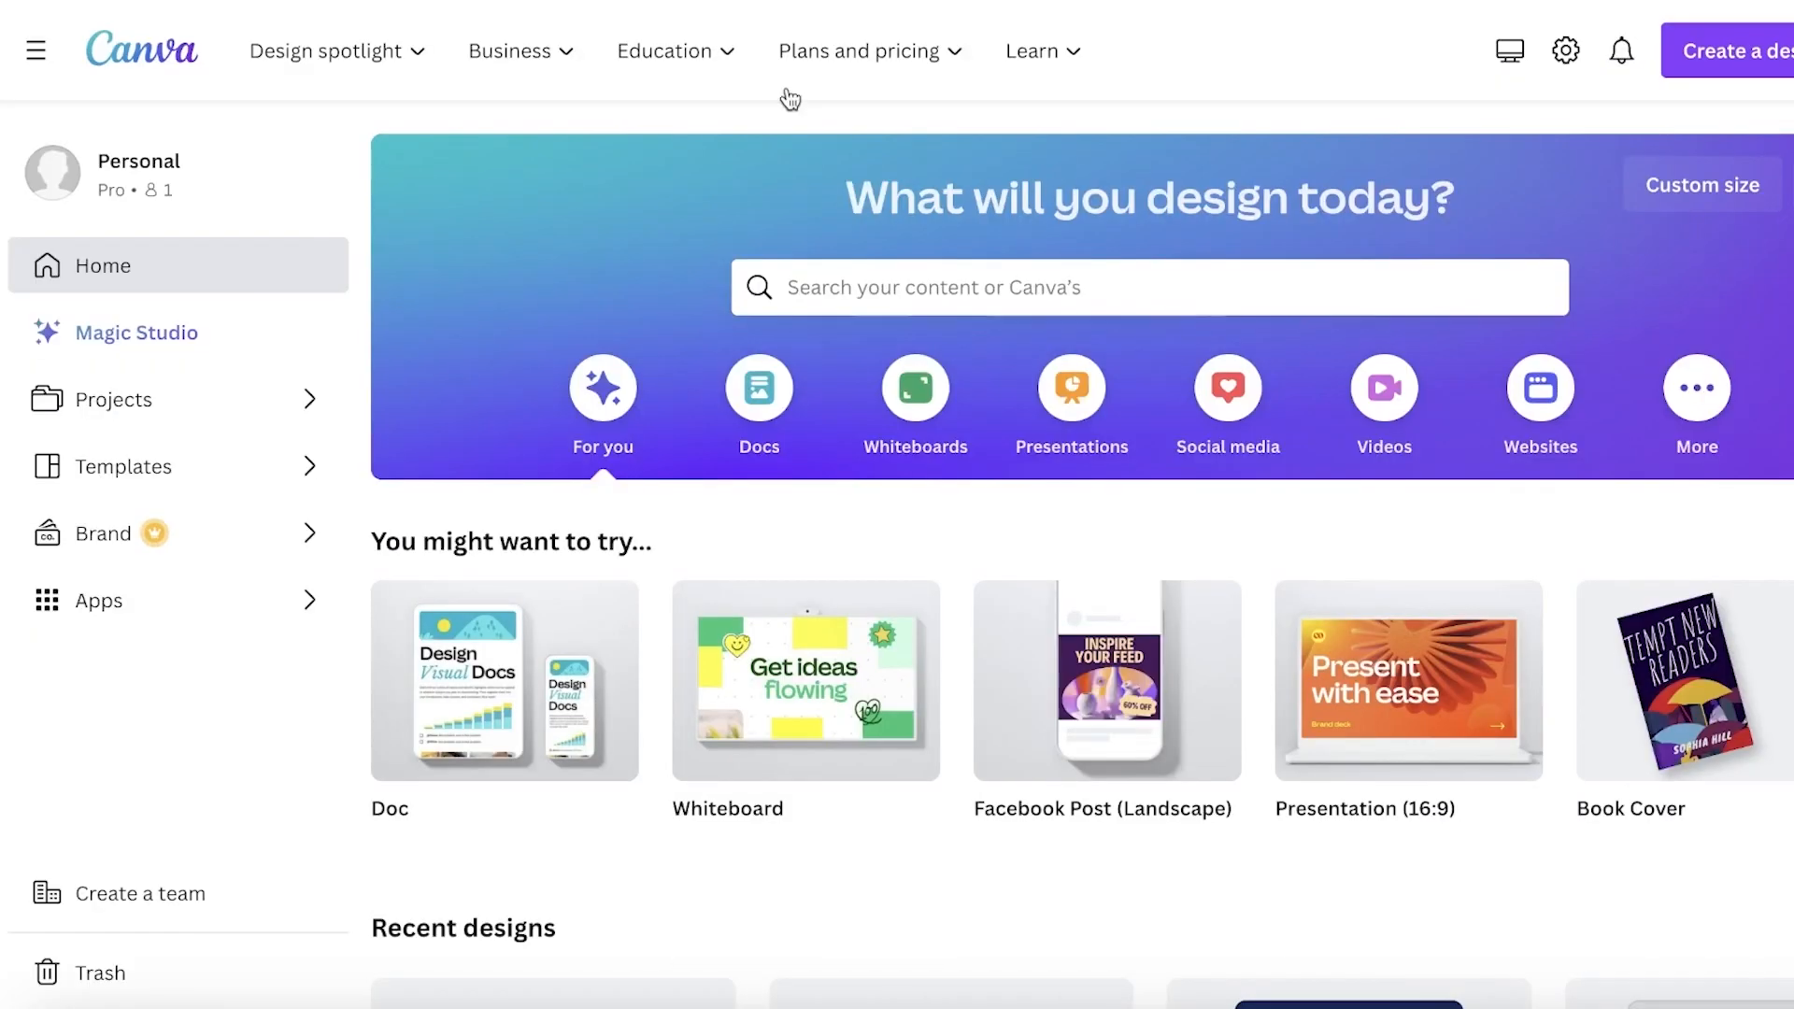
pyautogui.scroll(-9, 1047, 444)
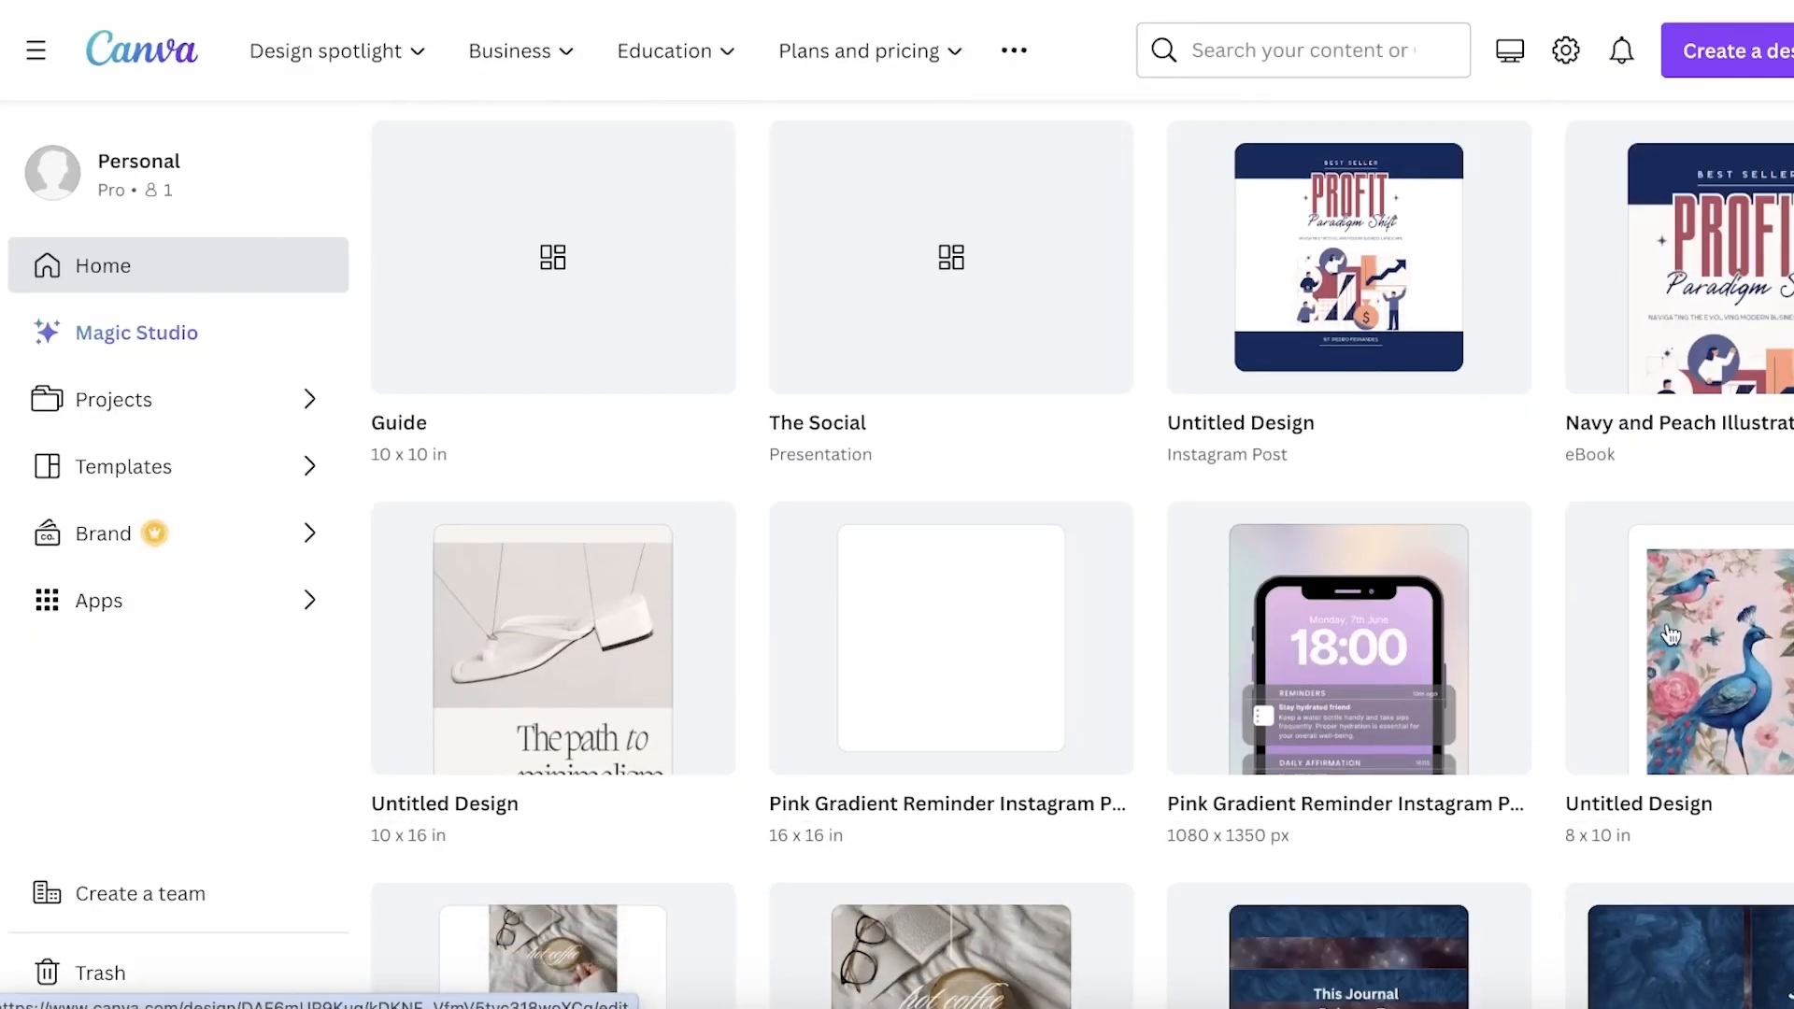
pyautogui.scroll(-12, 1119, 591)
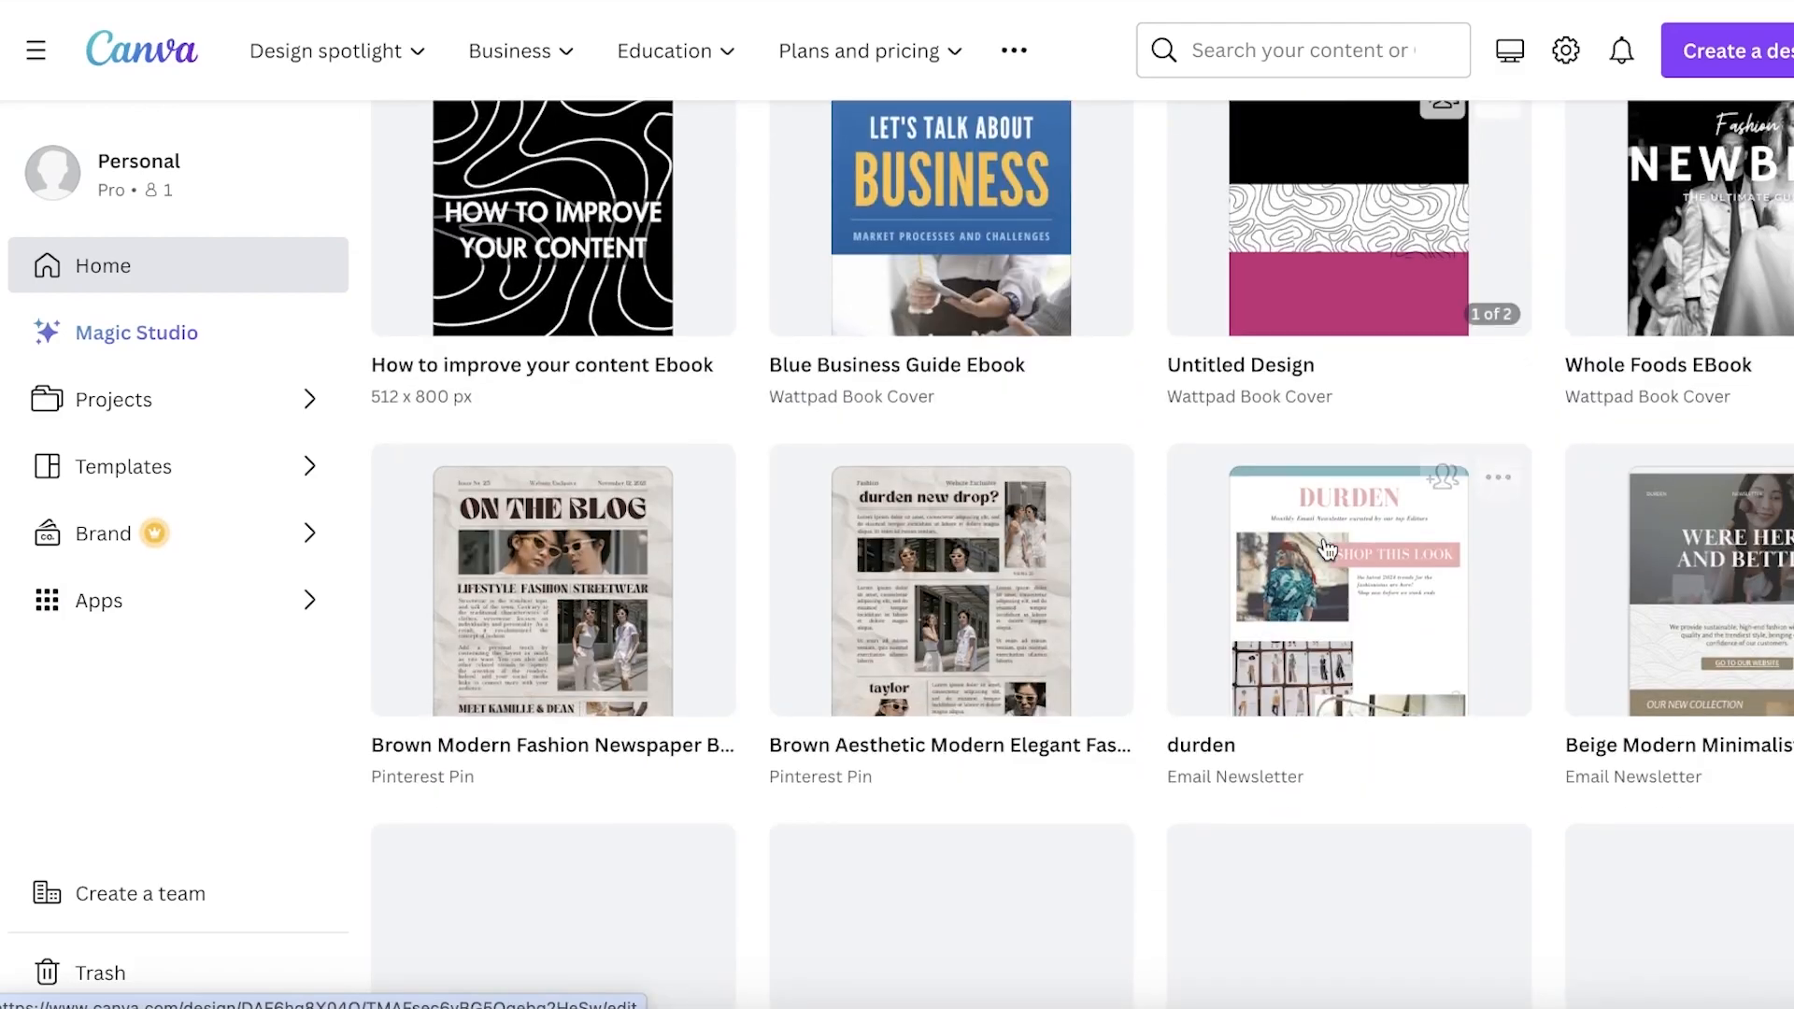
pyautogui.scroll(-2, 1430, 613)
pyautogui.scroll(12, 1495, 609)
pyautogui.scroll(-9, 1762, 567)
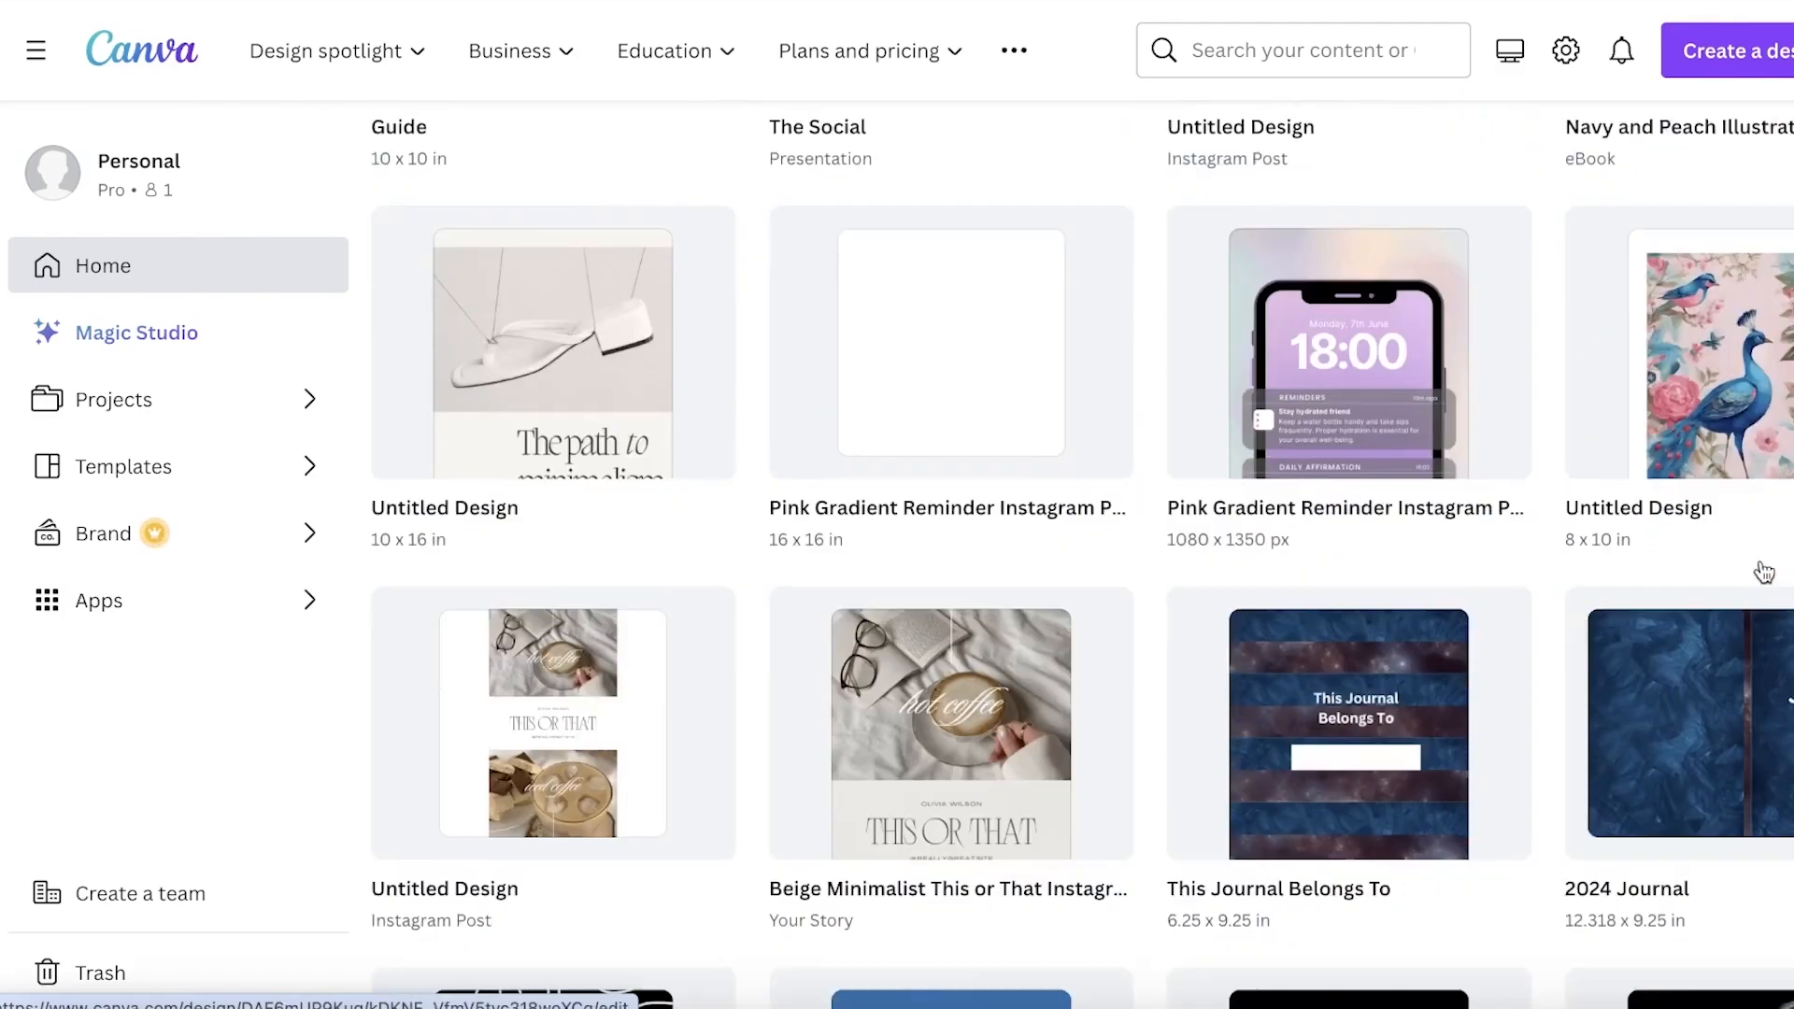
pyautogui.scroll(-6, 1766, 575)
pyautogui.click(1766, 574)
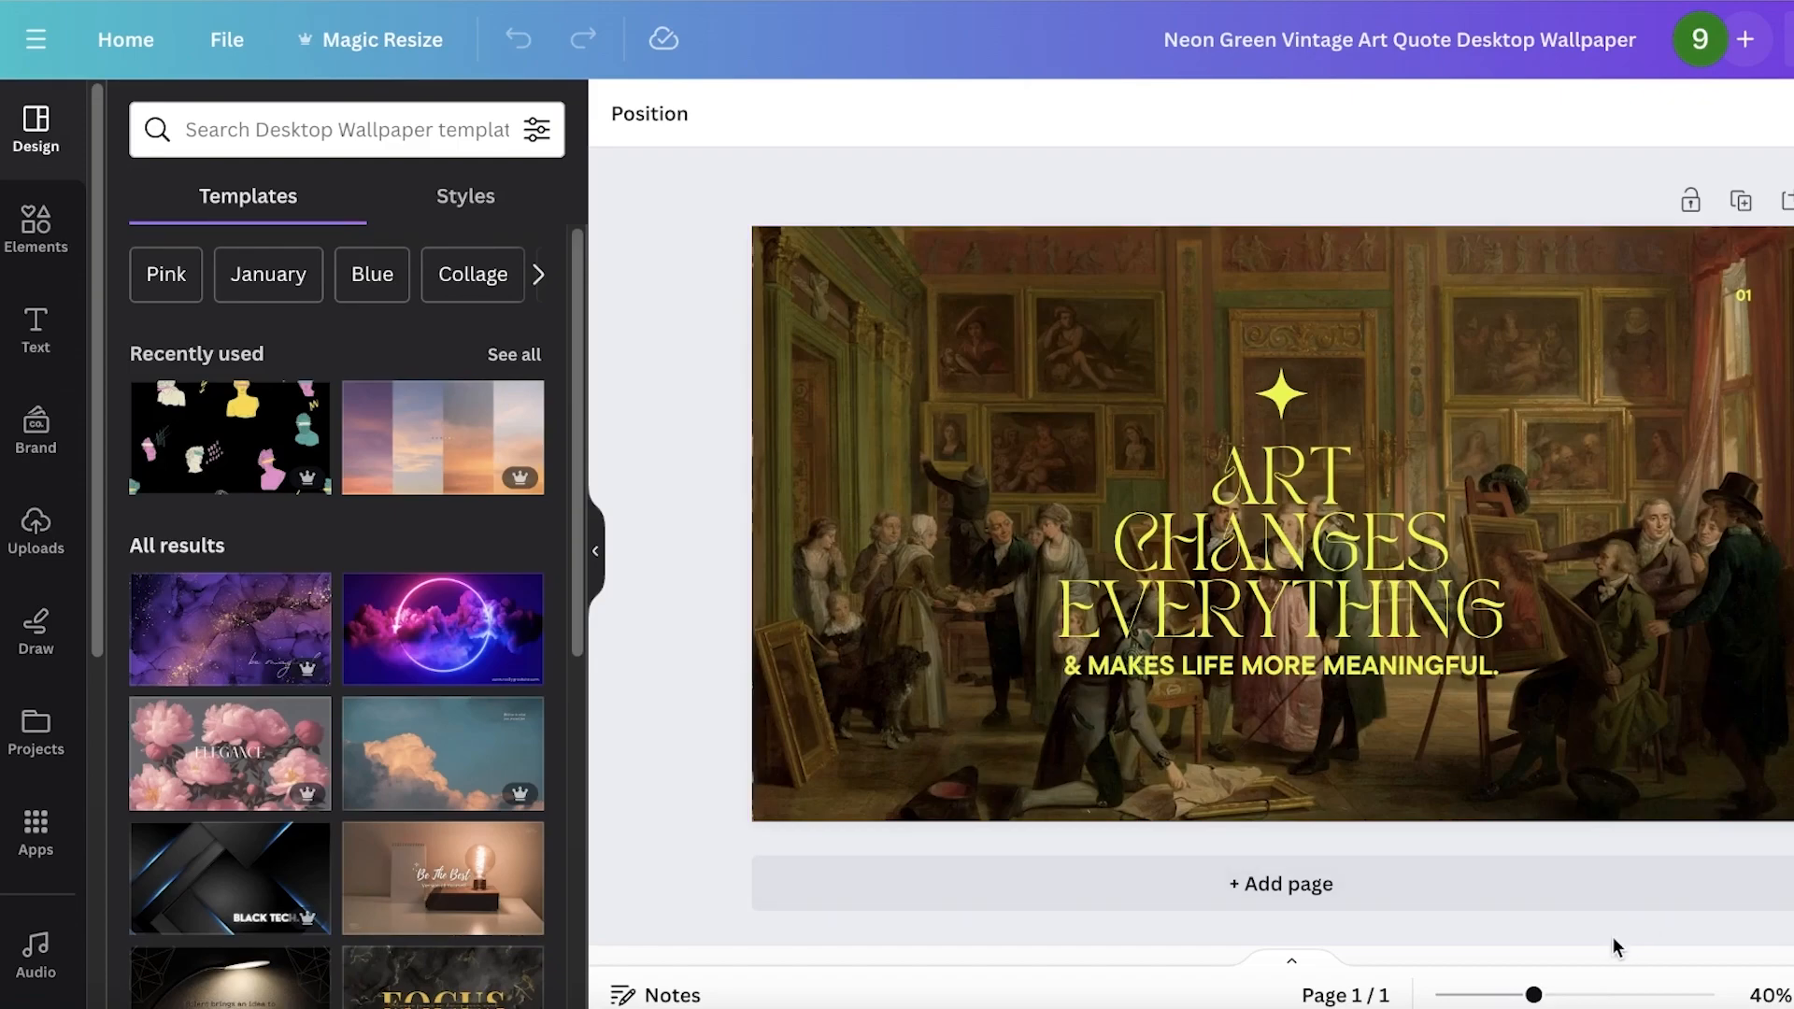
# - Show the full list of own designs from the saved projects beside the wallpaper design
pyautogui.click(48, 722)
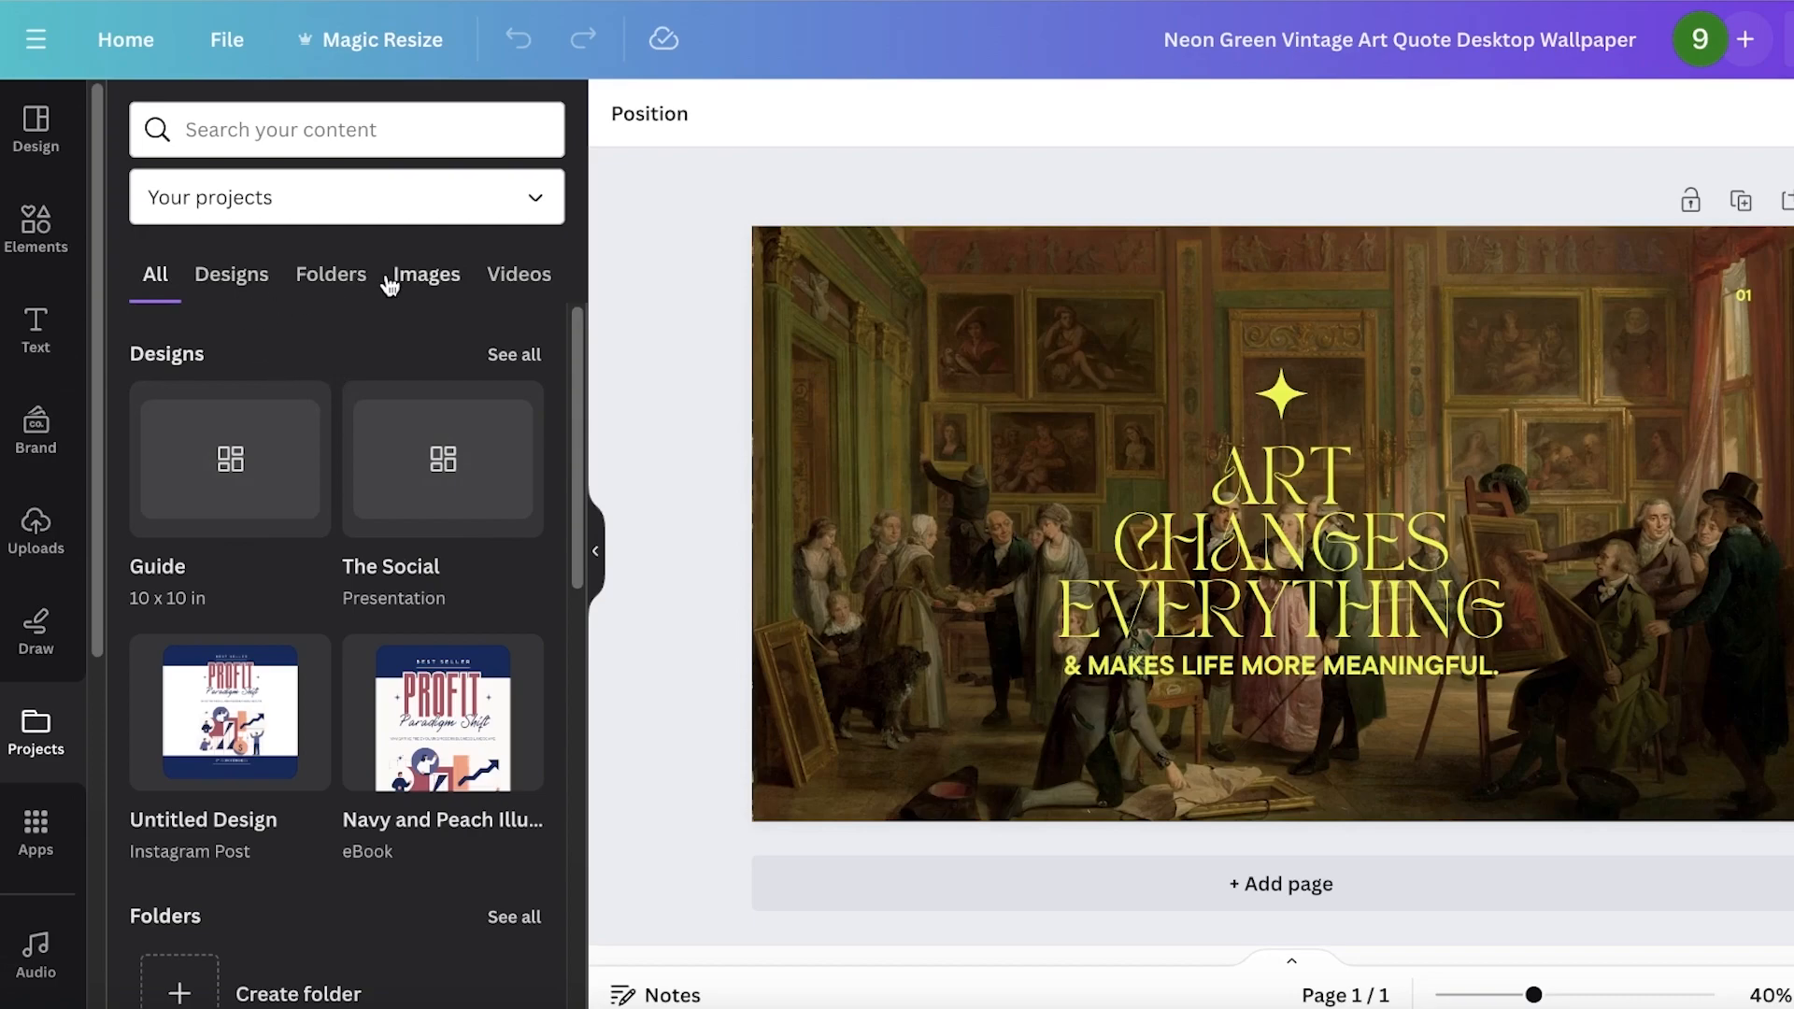
pyautogui.scroll(-2, 513, 374)
pyautogui.scroll(-4, 278, 540)
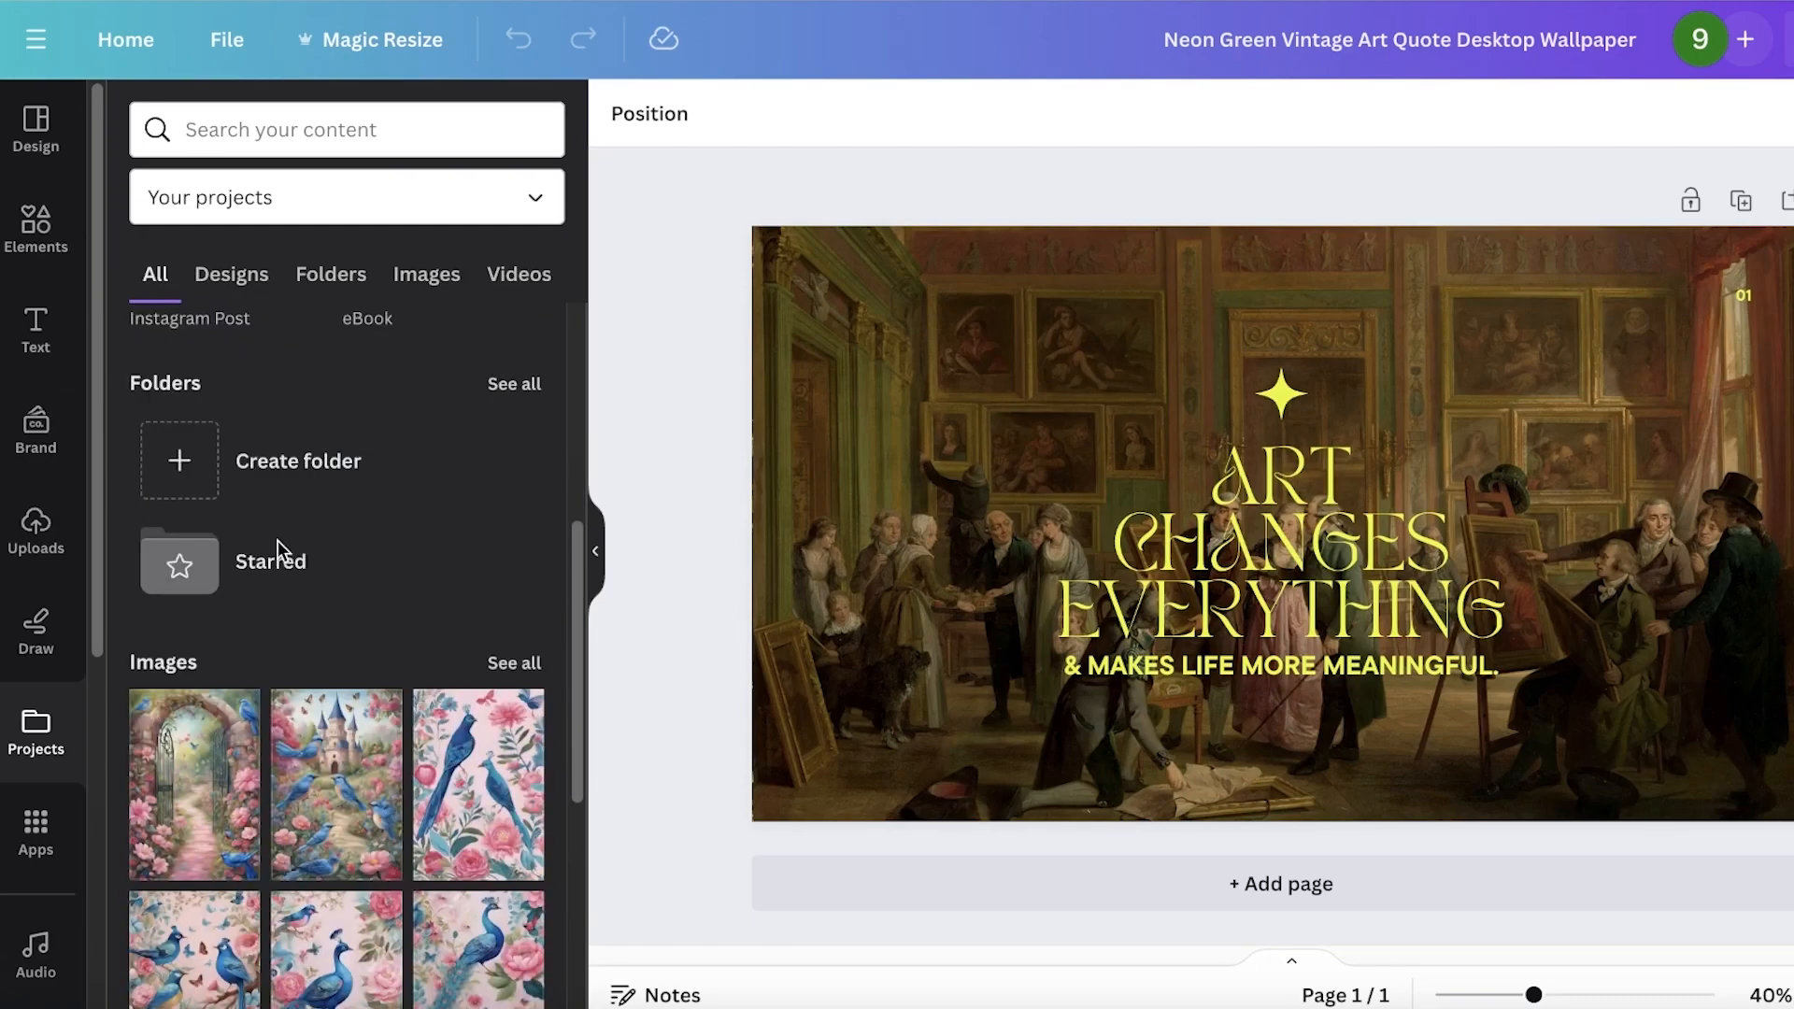
pyautogui.scroll(6, 284, 559)
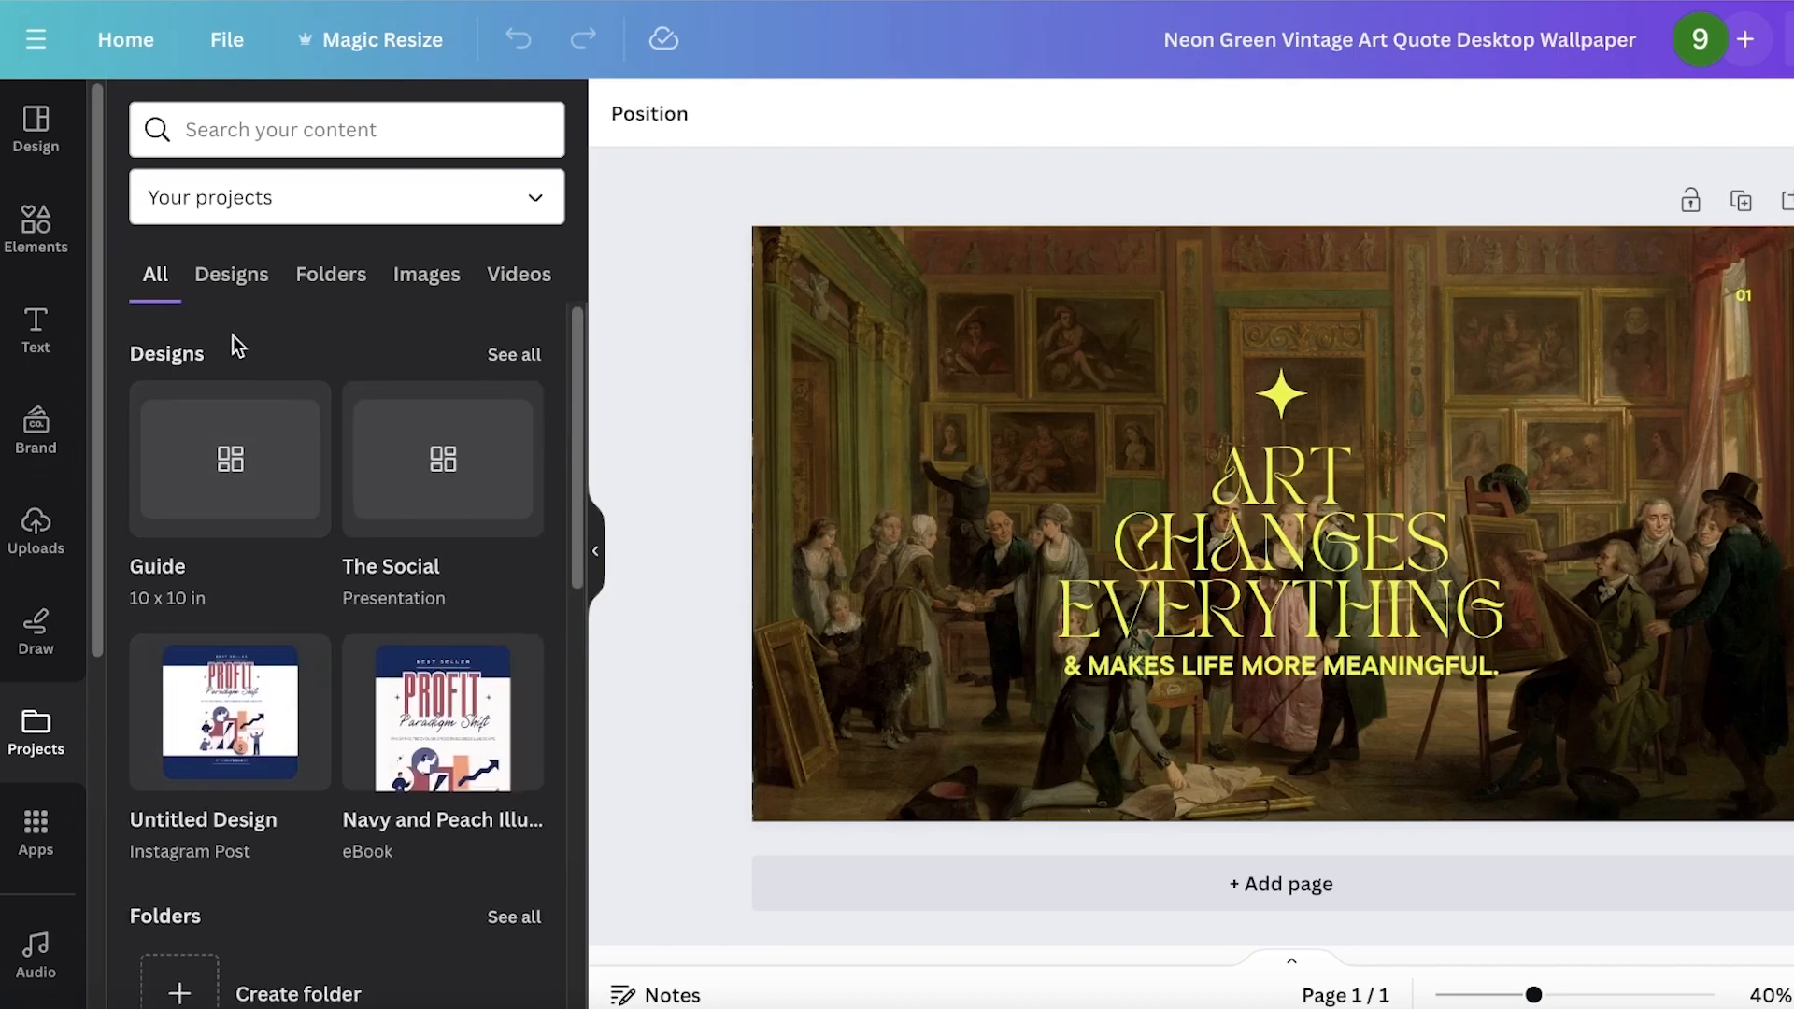
pyautogui.click(484, 357)
pyautogui.scroll(-3, 431, 530)
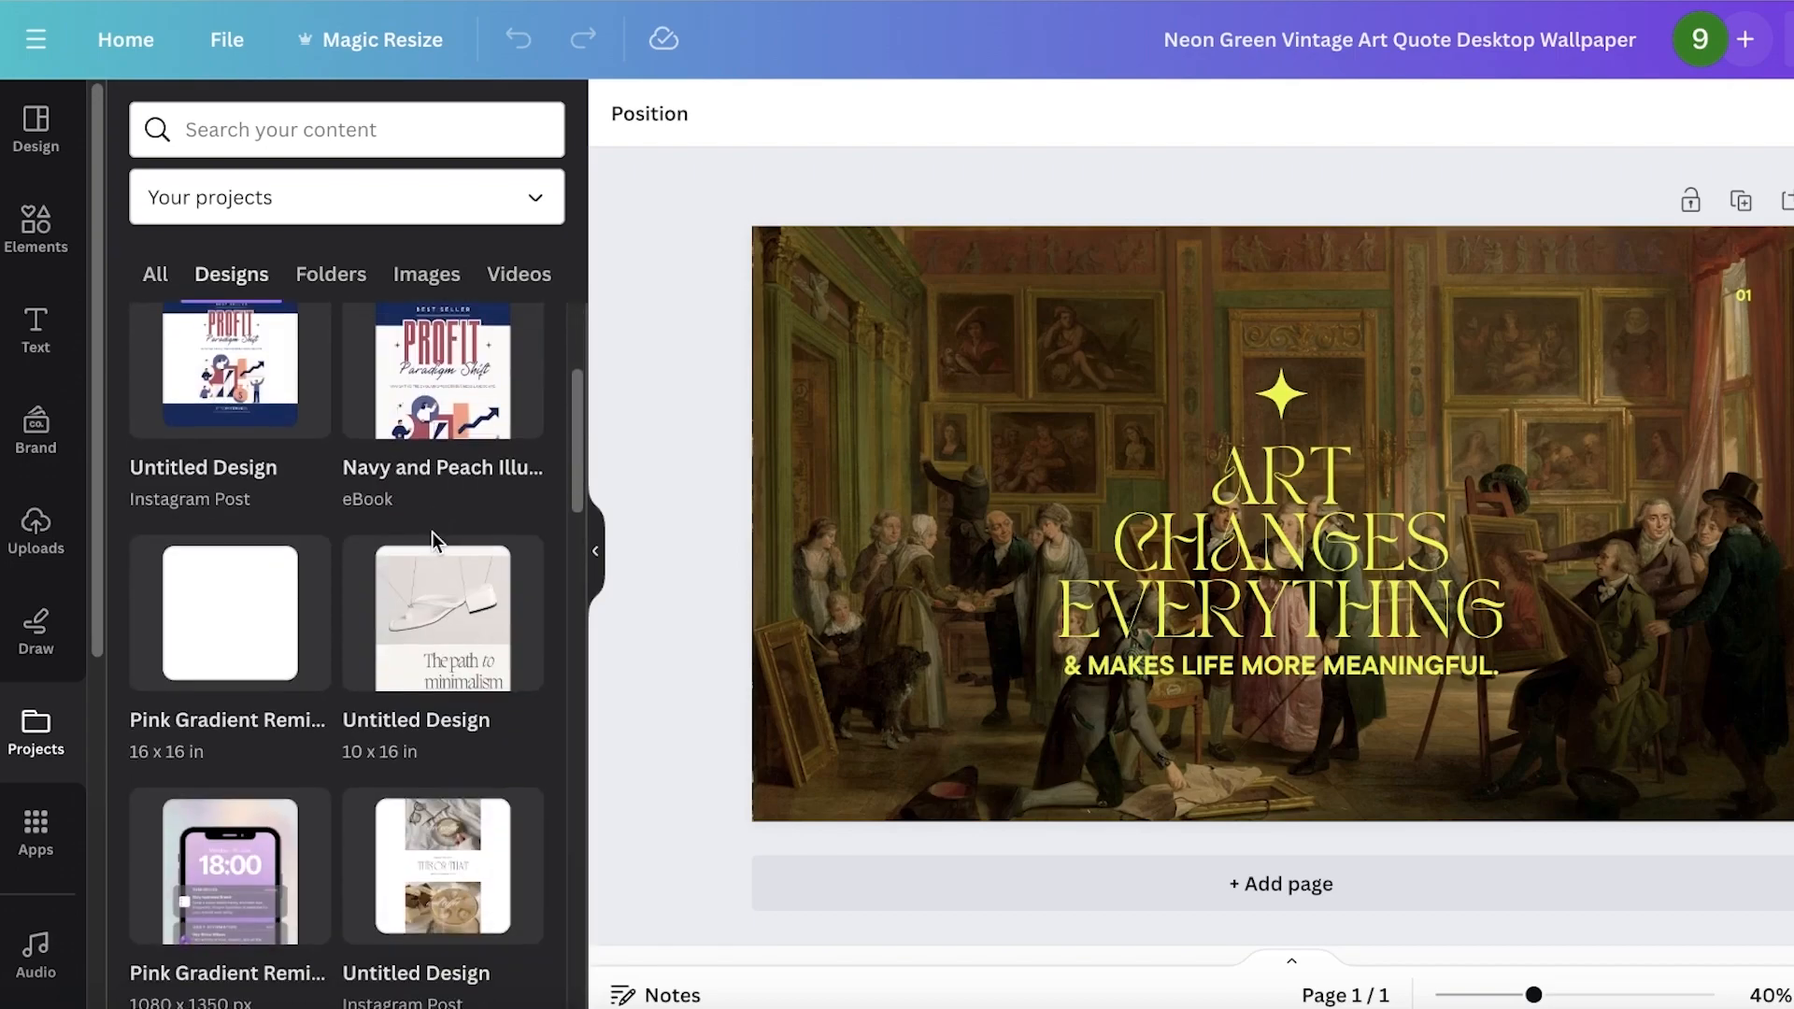
pyautogui.scroll(3, 452, 532)
# - Try applying The Social design to the existing wallpaper page, and undo it
pyautogui.click(421, 432)
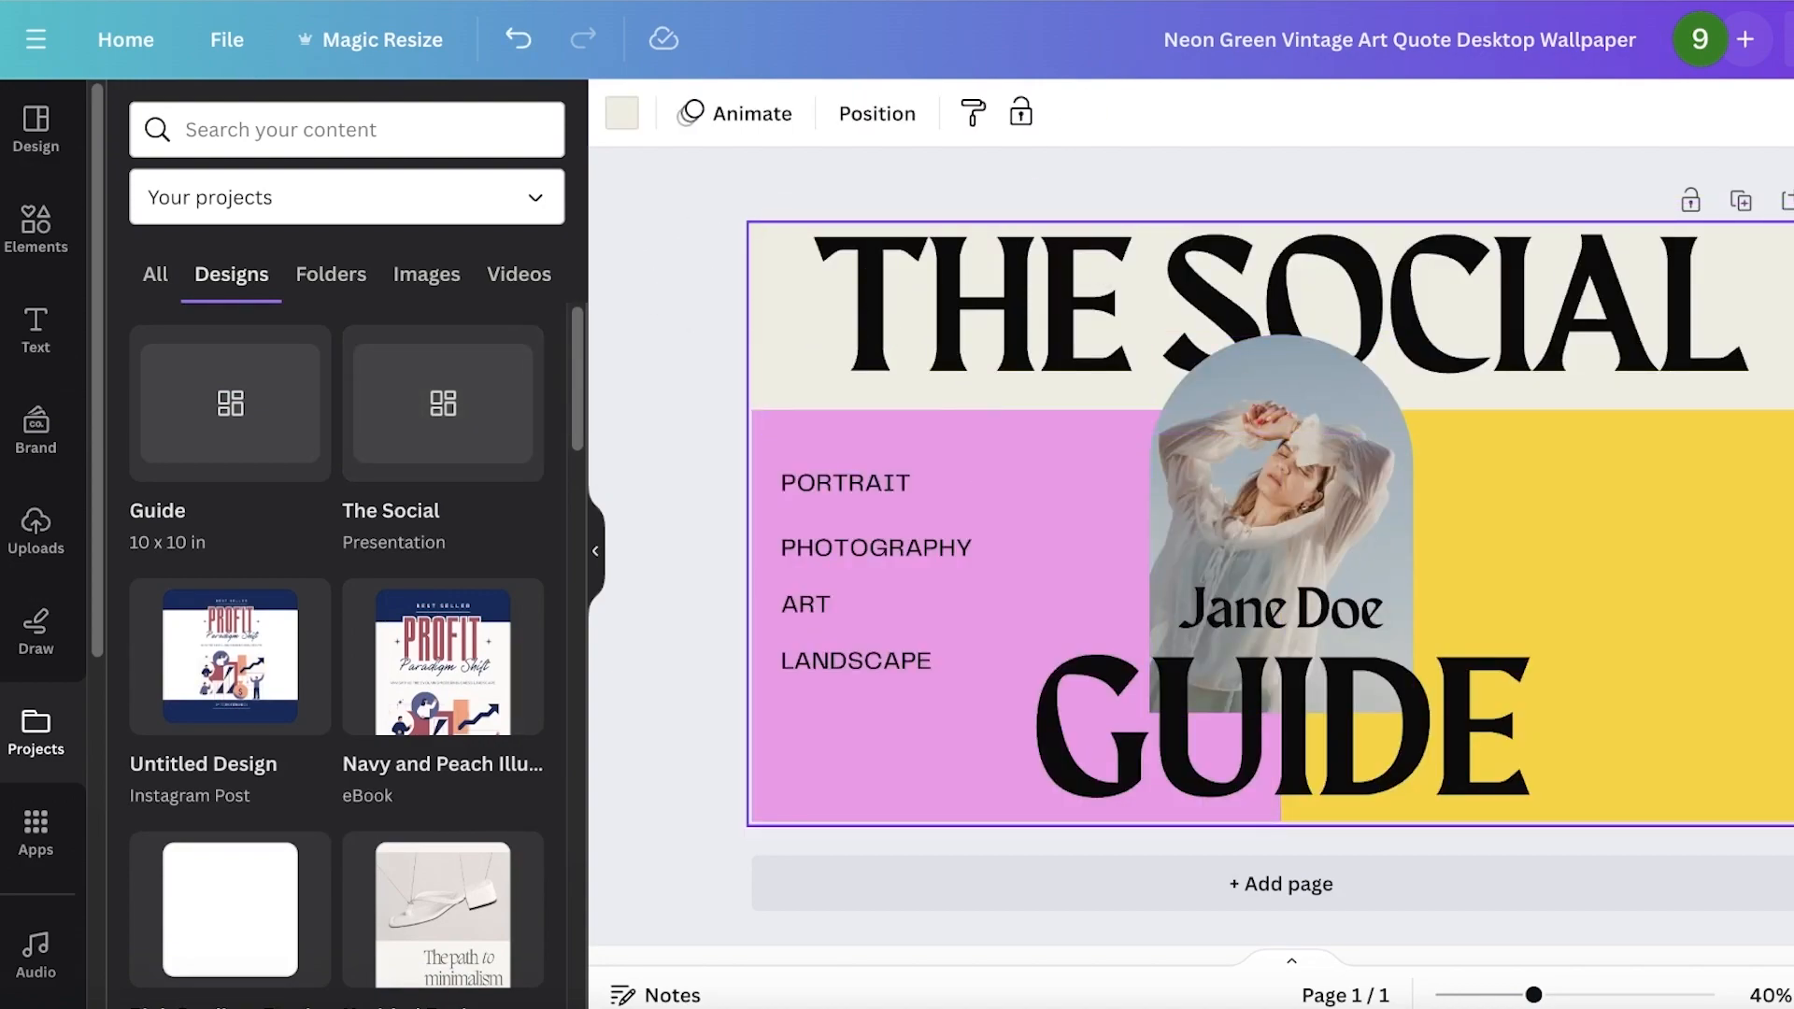
pyautogui.click(517, 39)
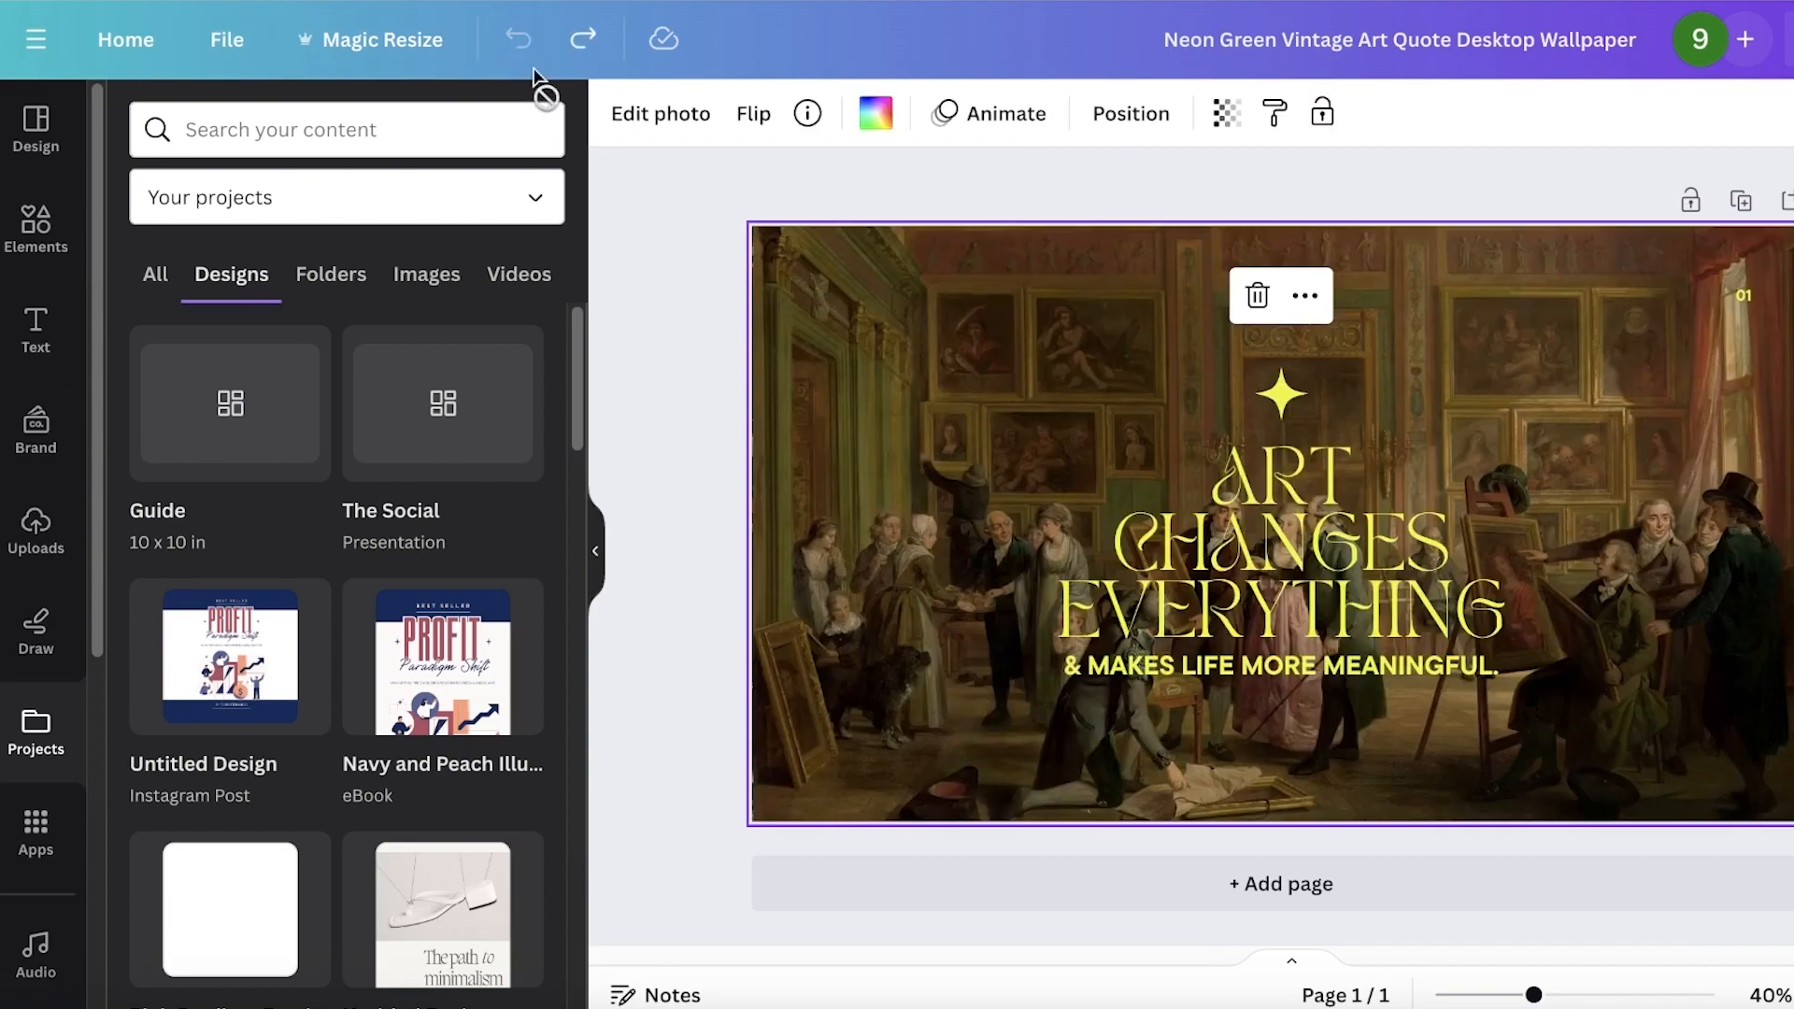
# - Add a second page, apply The Social design to it, then scale its elements down together and reposition them
pyautogui.click(1323, 888)
pyautogui.click(459, 414)
pyautogui.moveTo(924, 299); pyautogui.dragTo(1192, 477)
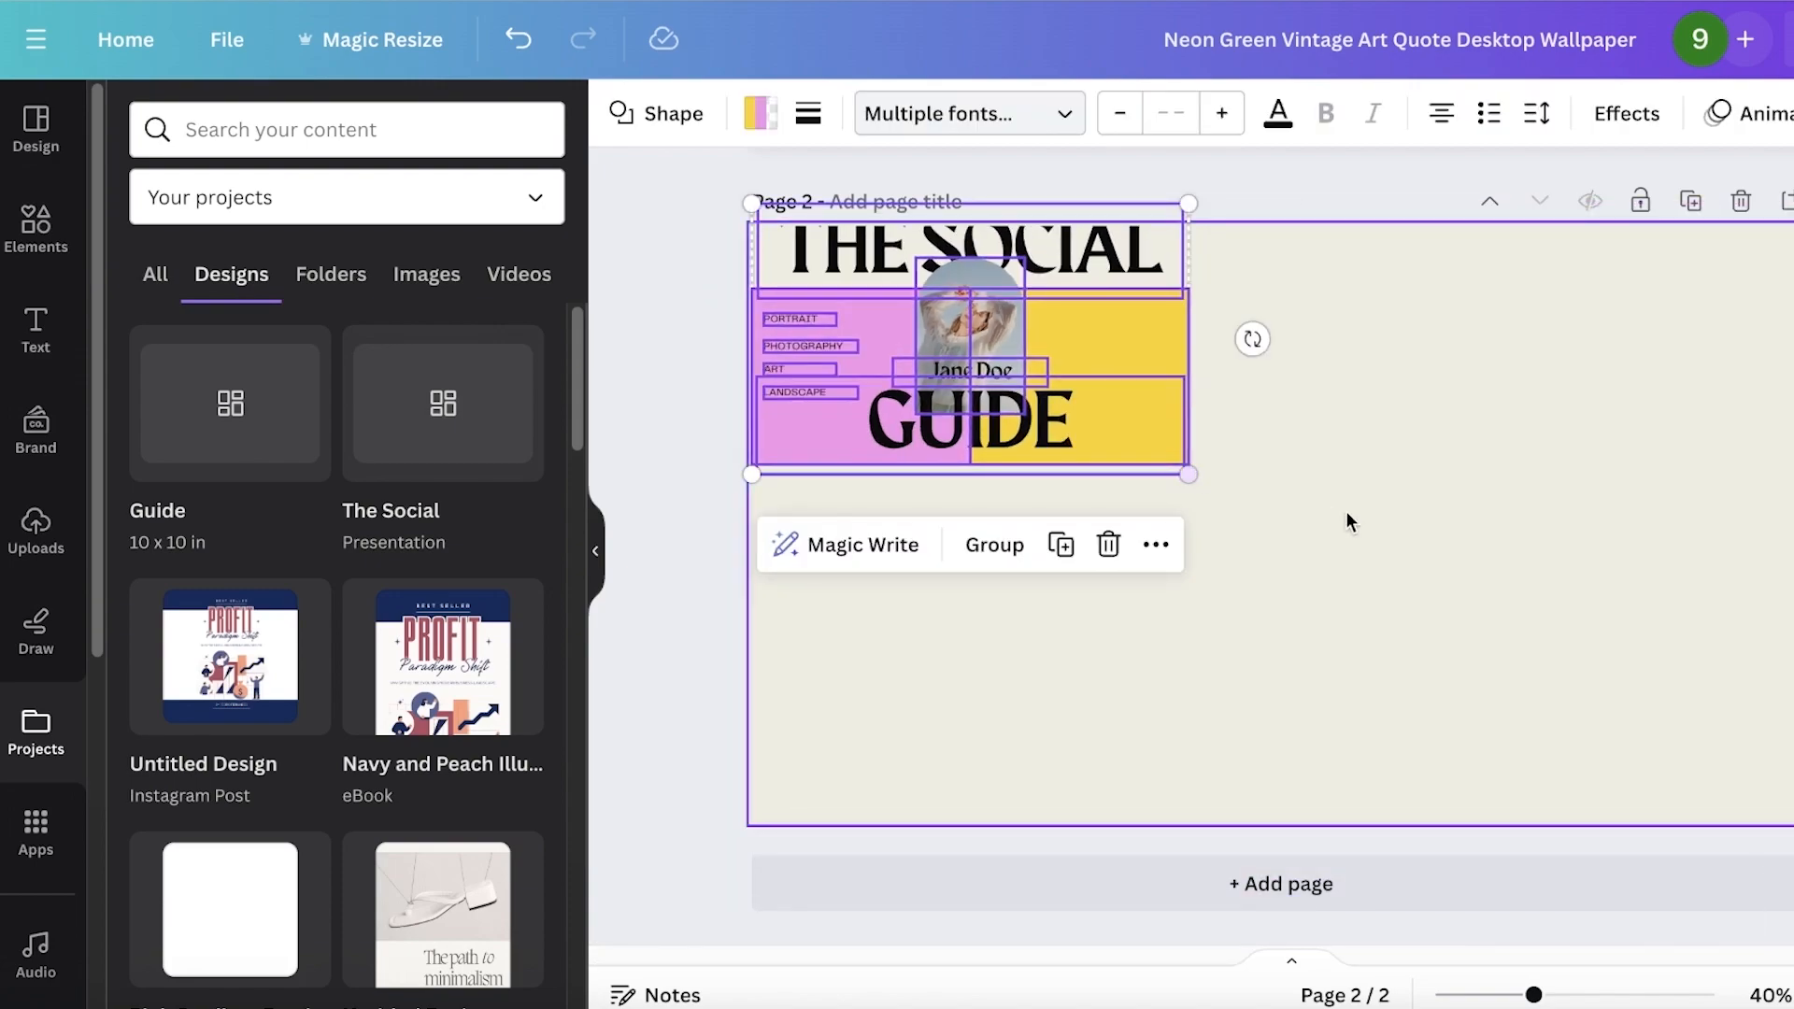
pyautogui.scroll(4, 1333, 517)
pyautogui.moveTo(996, 647); pyautogui.dragTo(1495, 747)
pyautogui.scroll(1, 1600, 430)
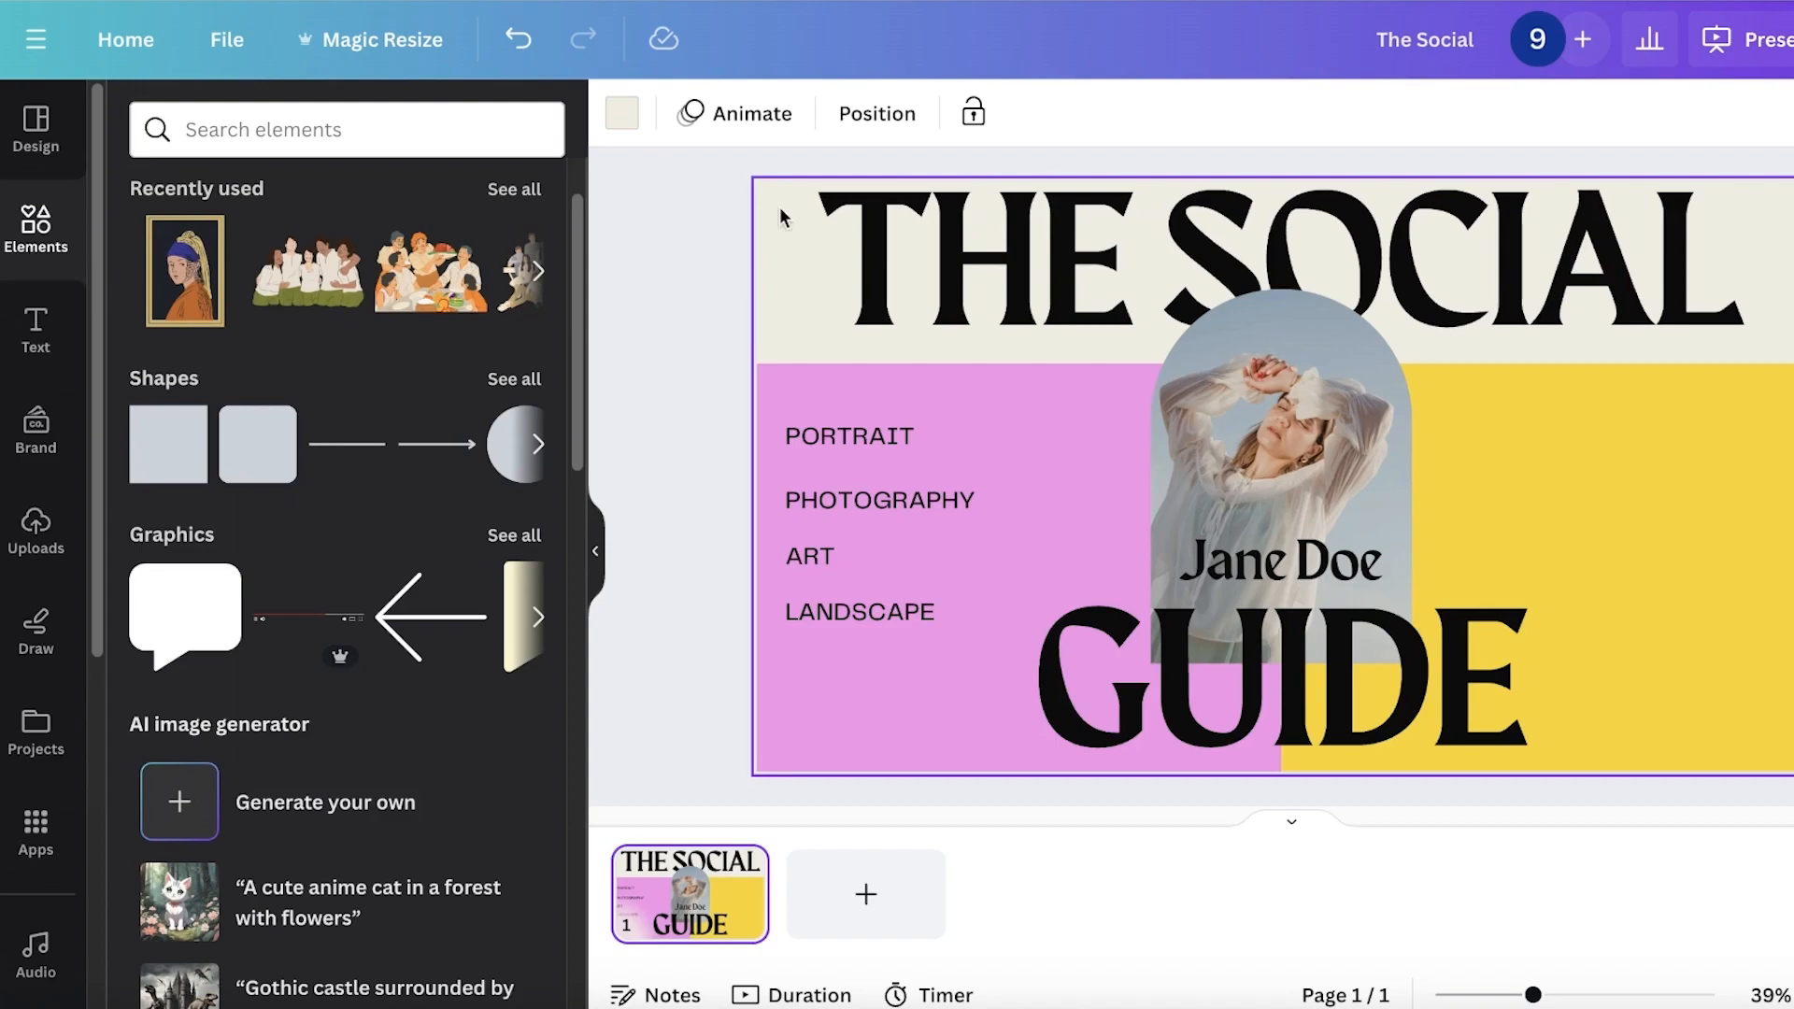
# - Search the elements for "bird" and show all the matching graphics
pyautogui.click(223, 135)
pyautogui.click(100, 189)
pyautogui.click(279, 143)
pyautogui.write('c')
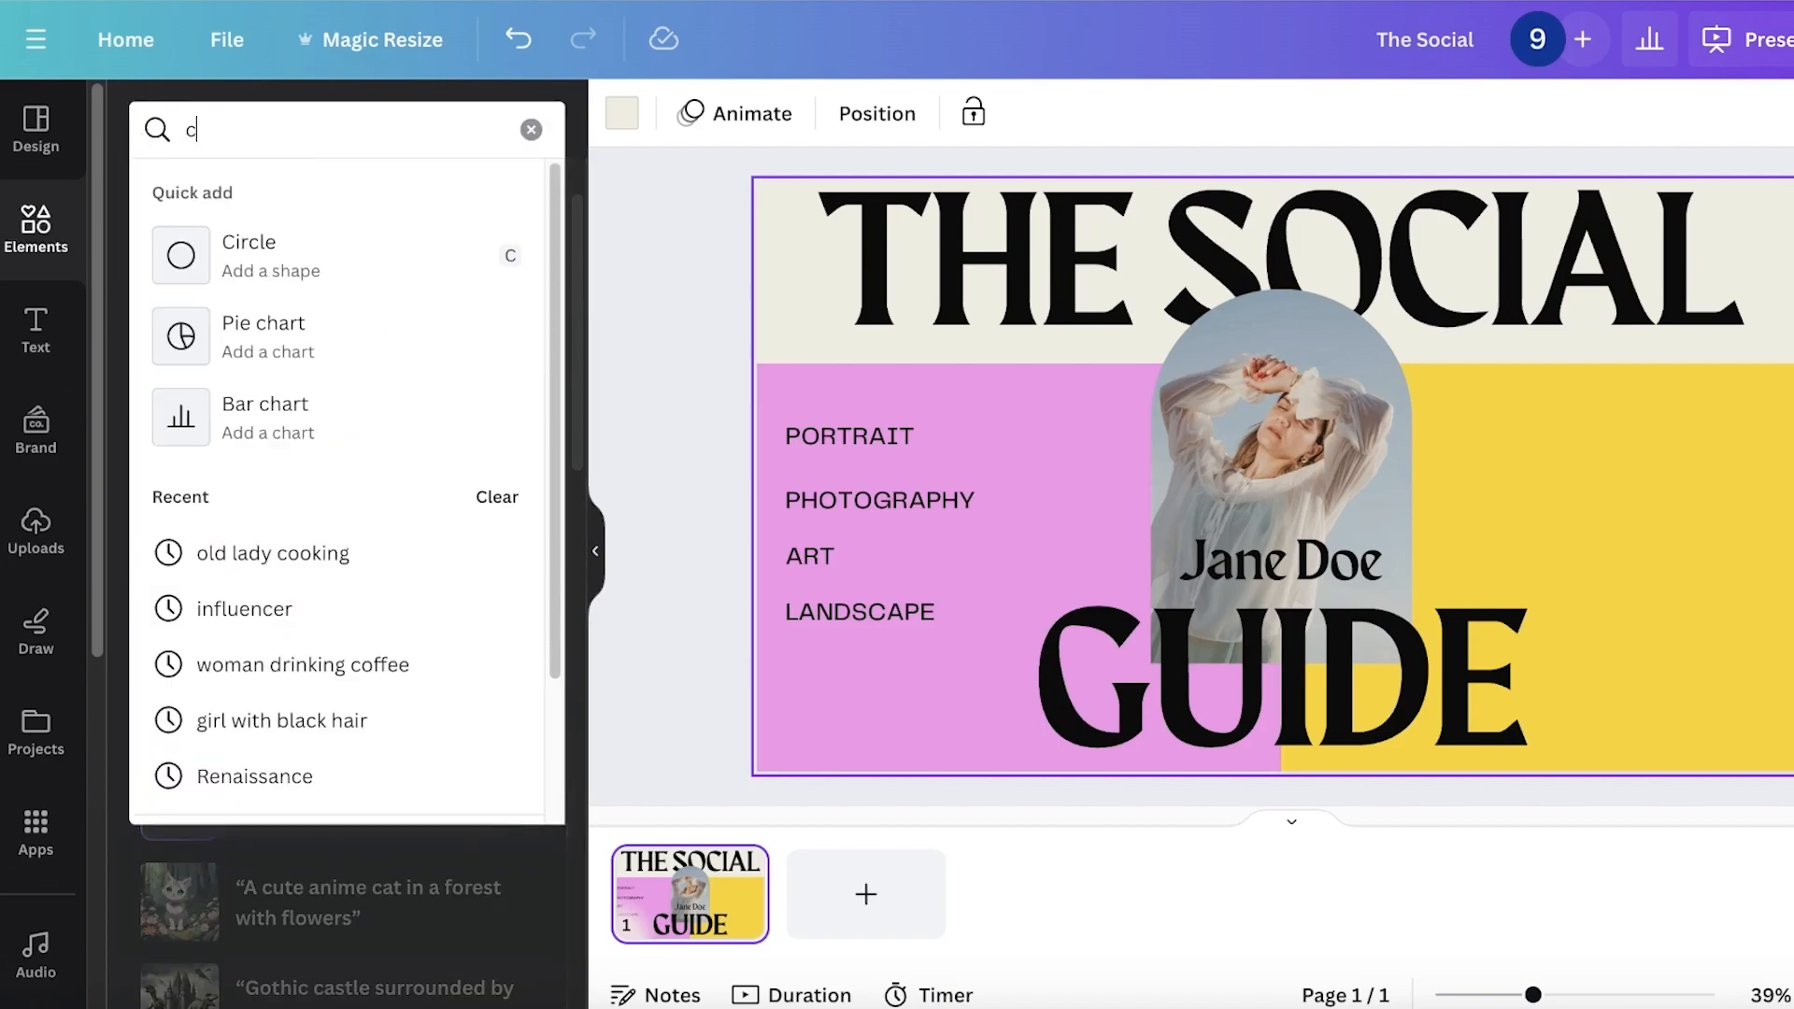
pyautogui.write('ur')
pyautogui.press('BackSpace')
pyautogui.press('BackSpace')
pyautogui.press('BackSpace')
pyautogui.write('bird')
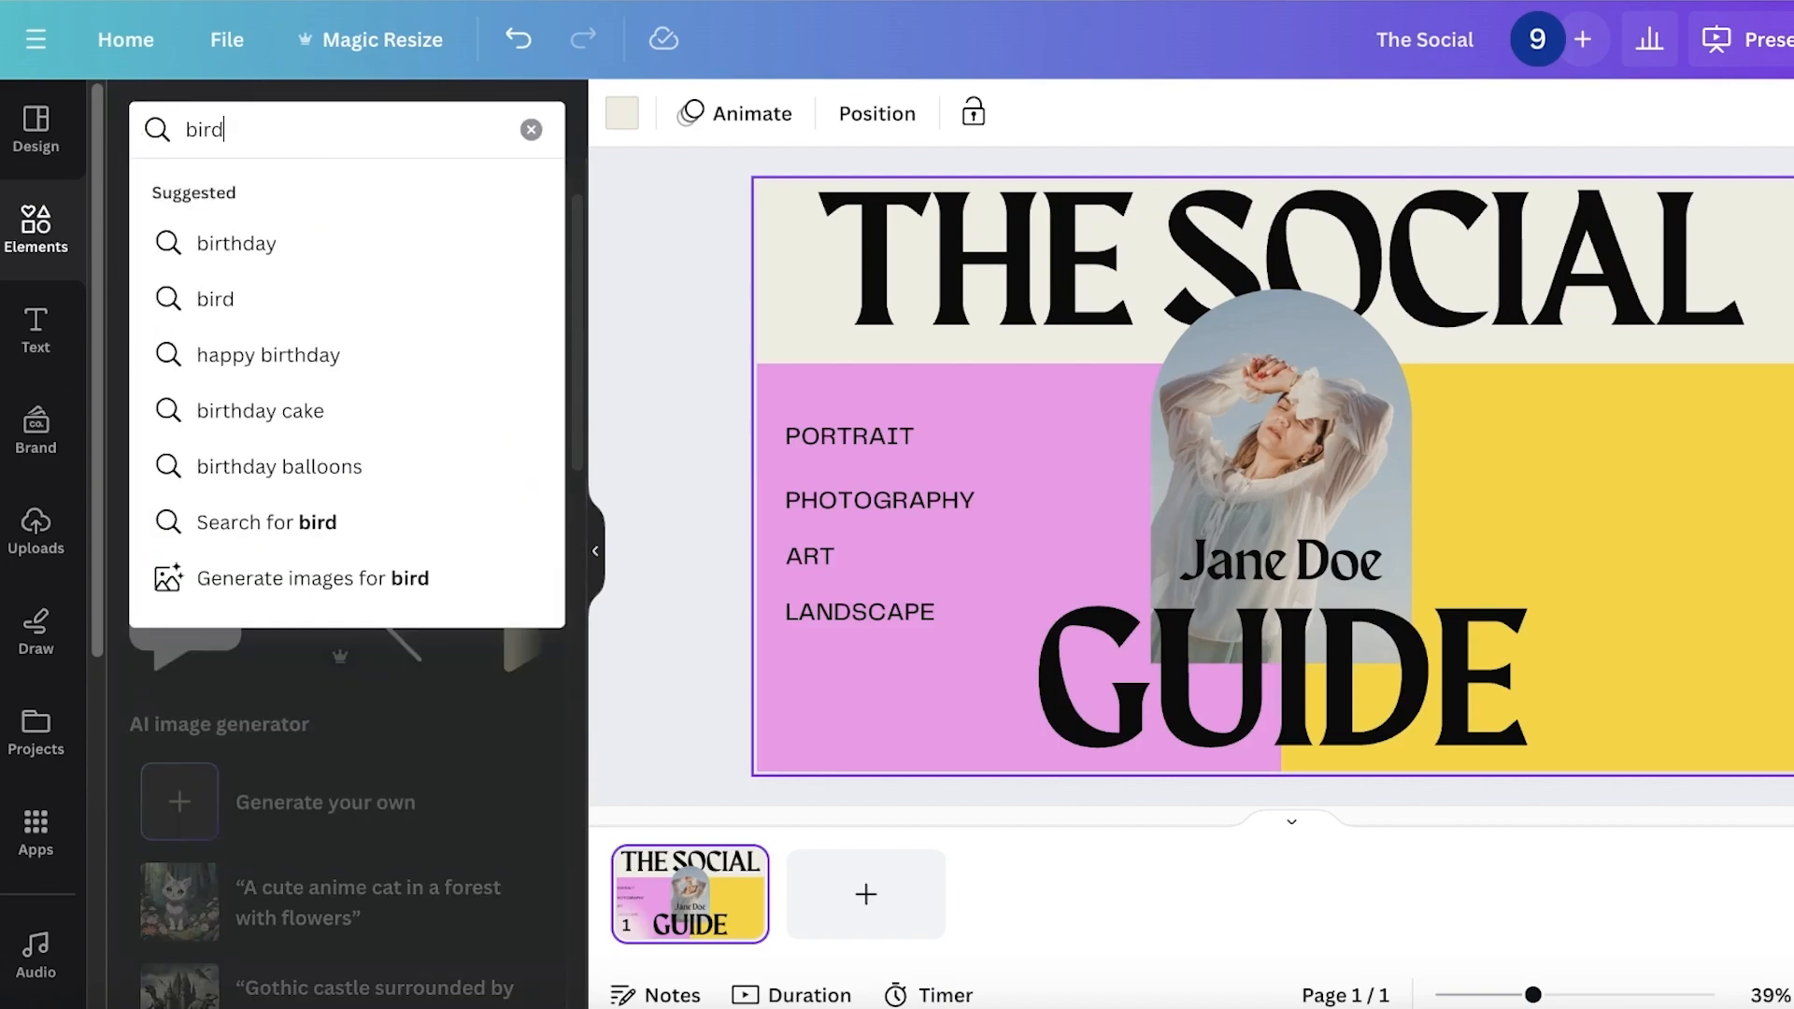
pyautogui.press('Return')
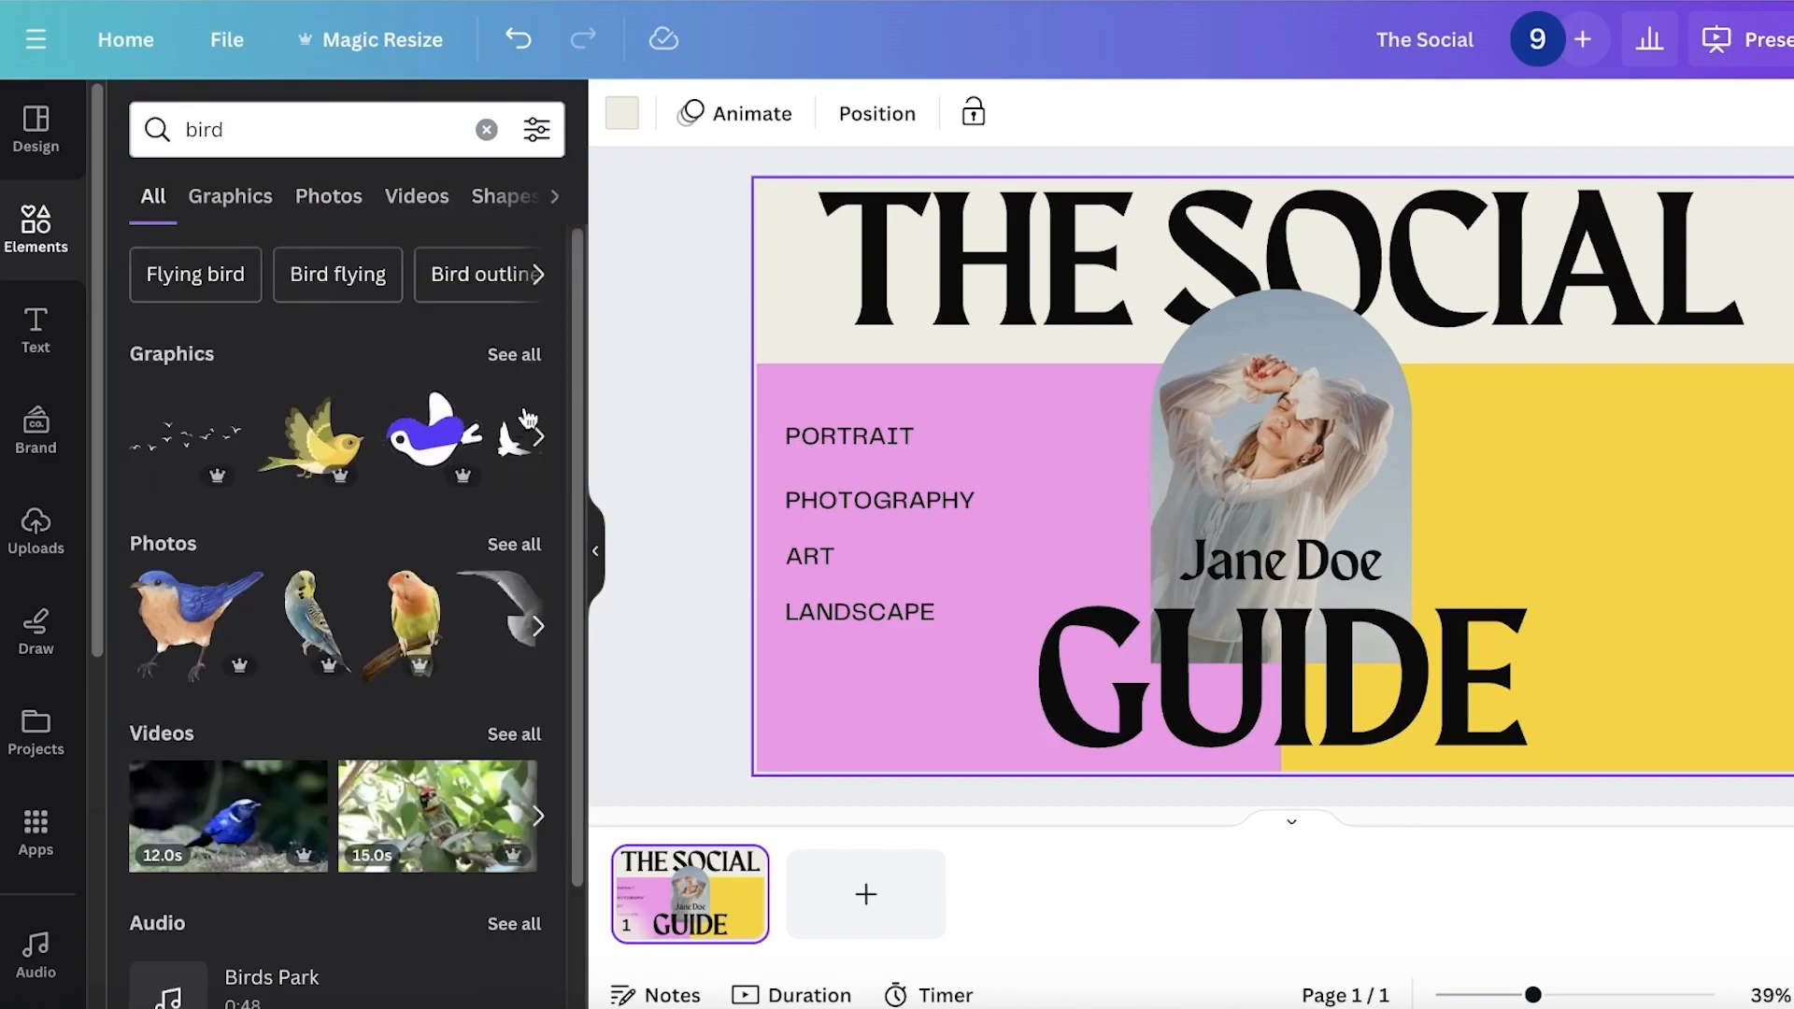
pyautogui.click(514, 356)
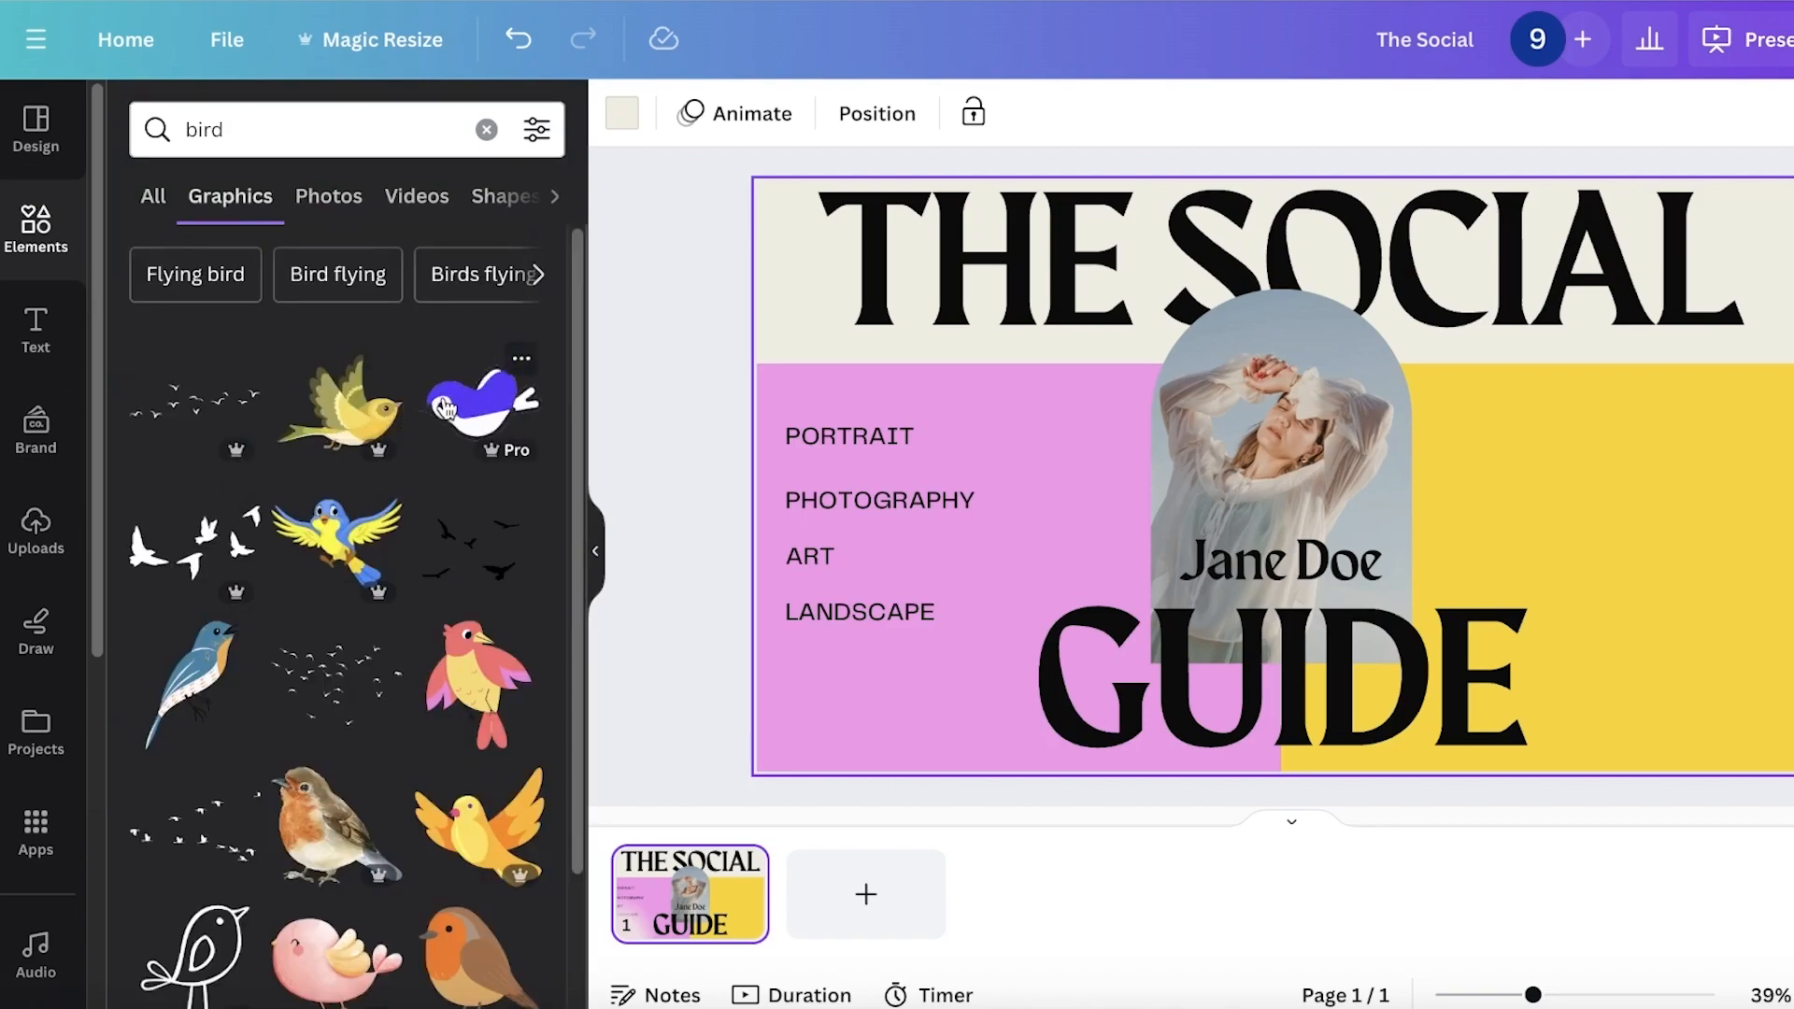
# - Discard the purple bird graphic, add the pink flying bird instead, and place it on the yellow block beside the arched photo
pyautogui.click(444, 408)
pyautogui.press('Delete')
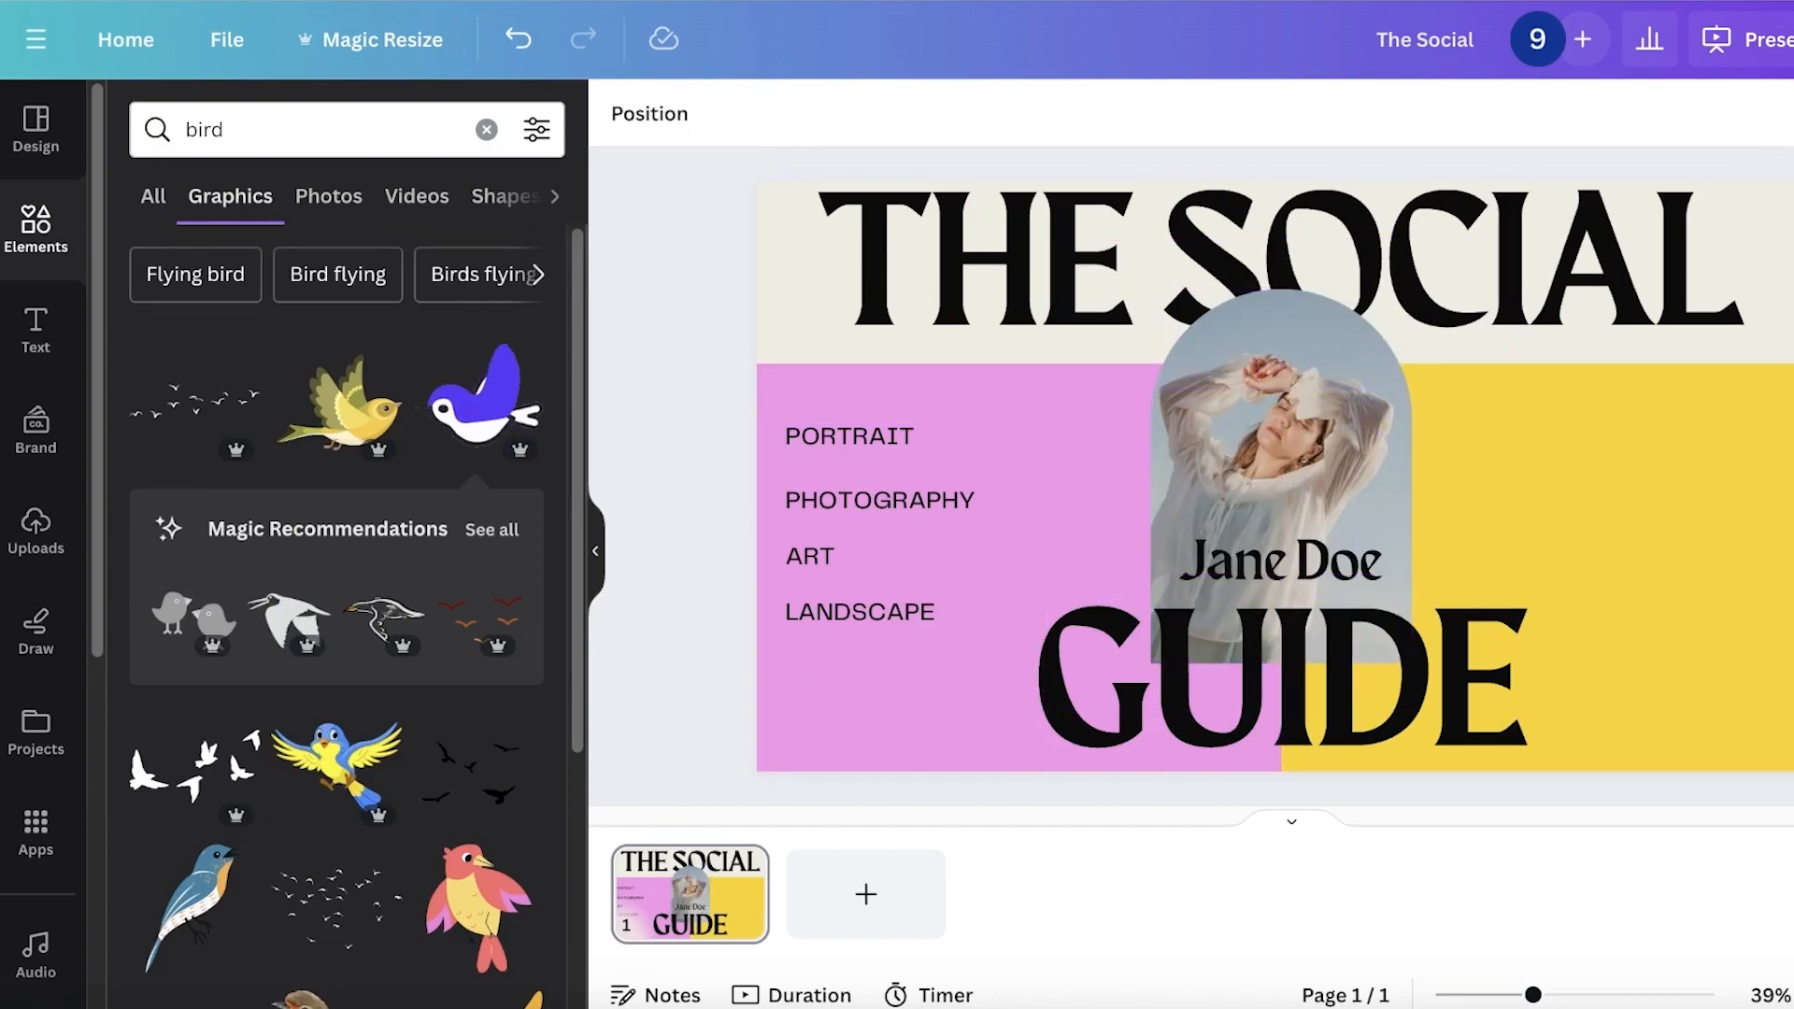
pyautogui.scroll(-3, 411, 722)
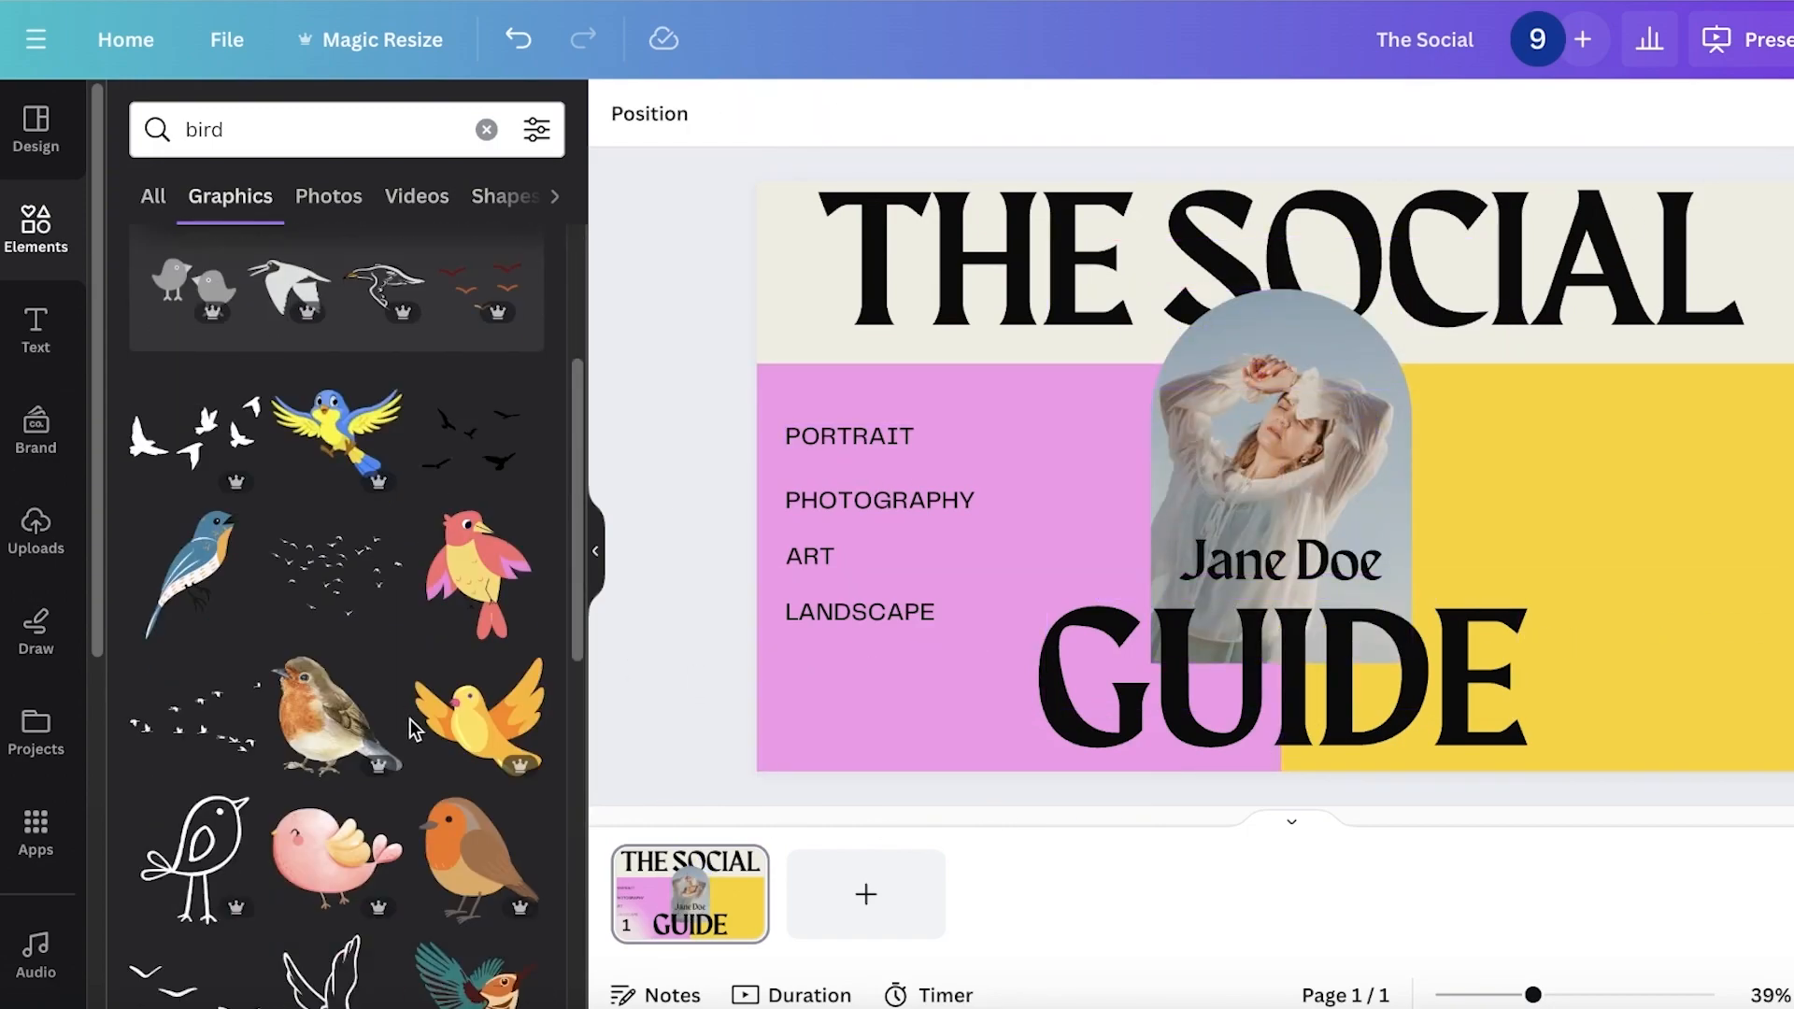
pyautogui.scroll(-2, 414, 729)
pyautogui.scroll(-3, 278, 846)
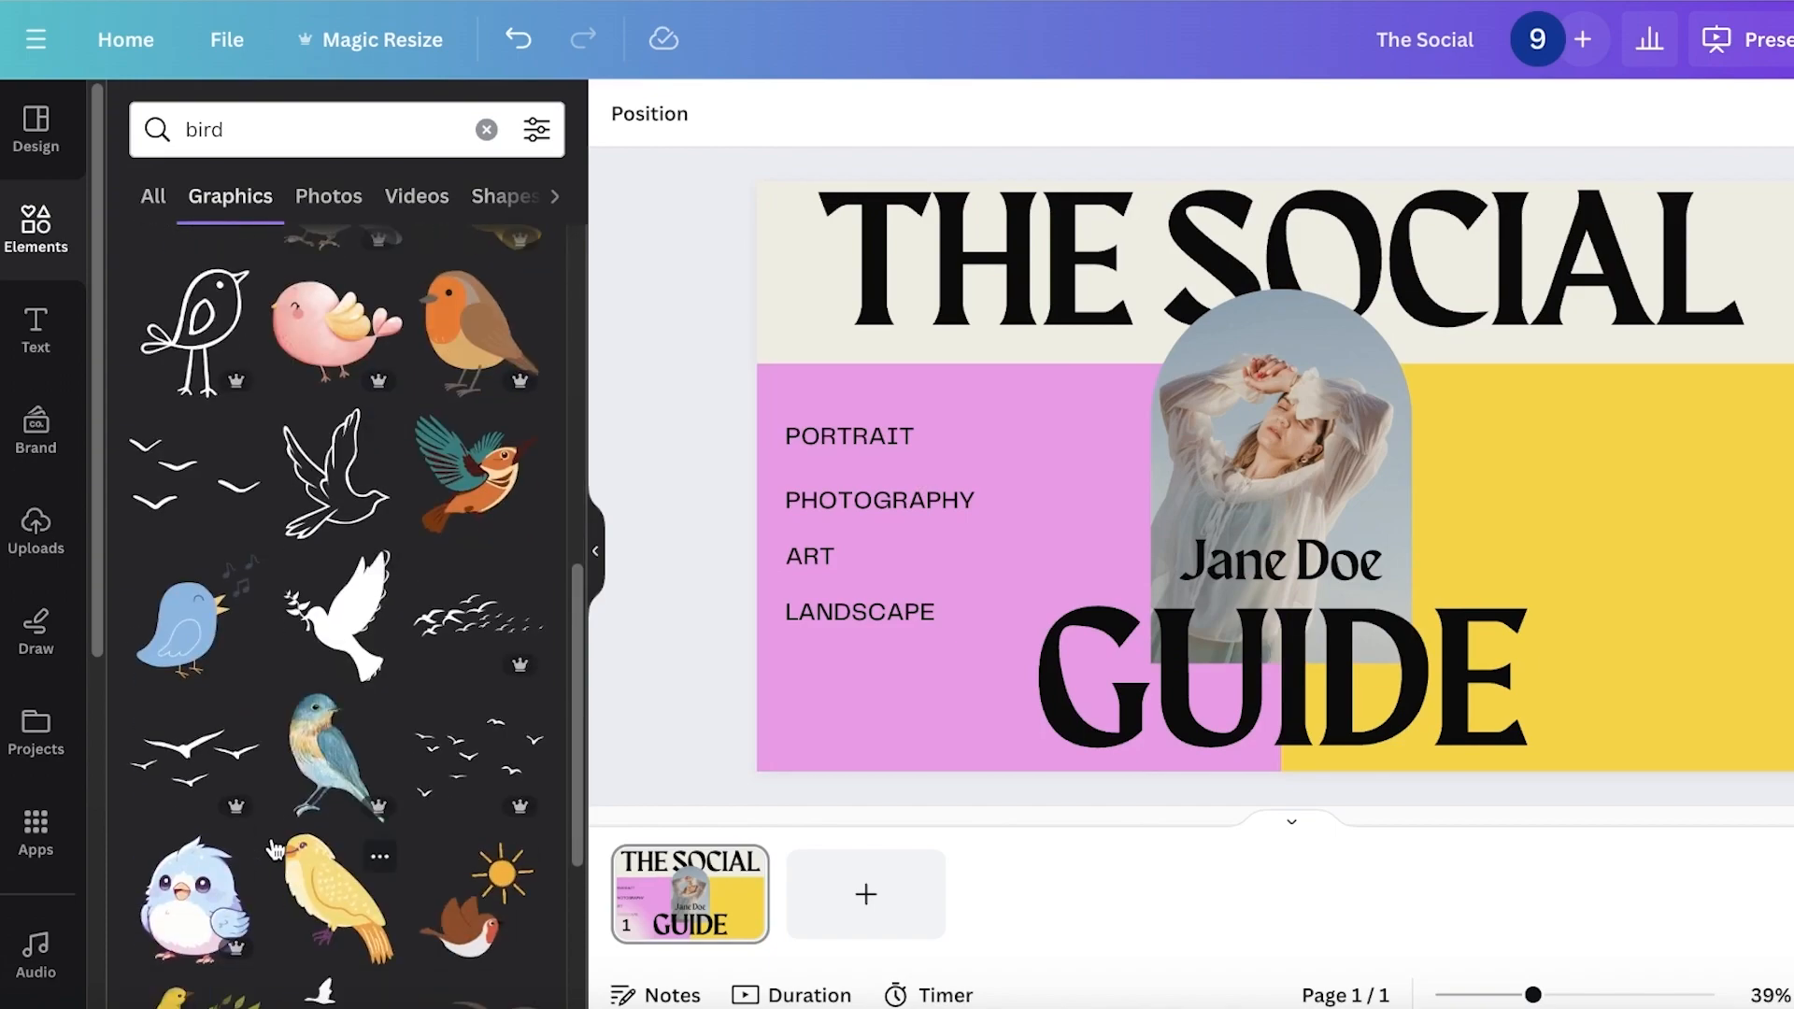
pyautogui.scroll(-3, 323, 747)
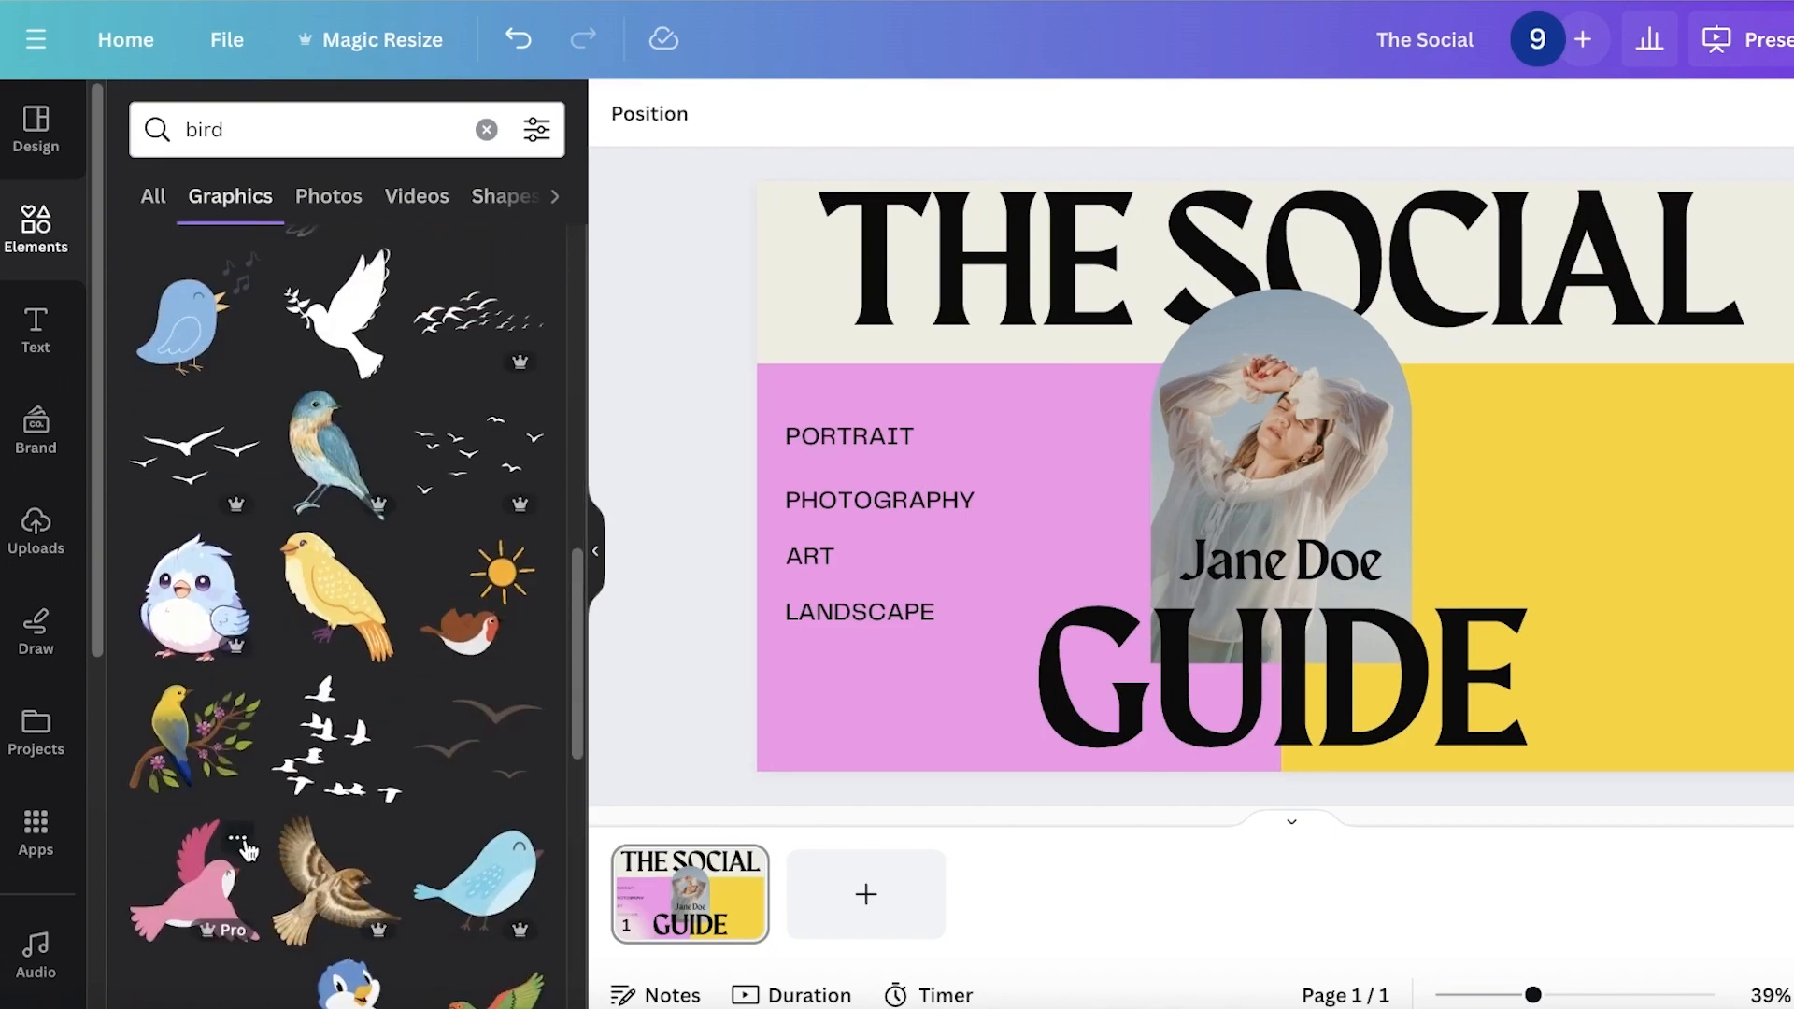
pyautogui.click(223, 882)
pyautogui.moveTo(1290, 458); pyautogui.dragTo(1560, 487)
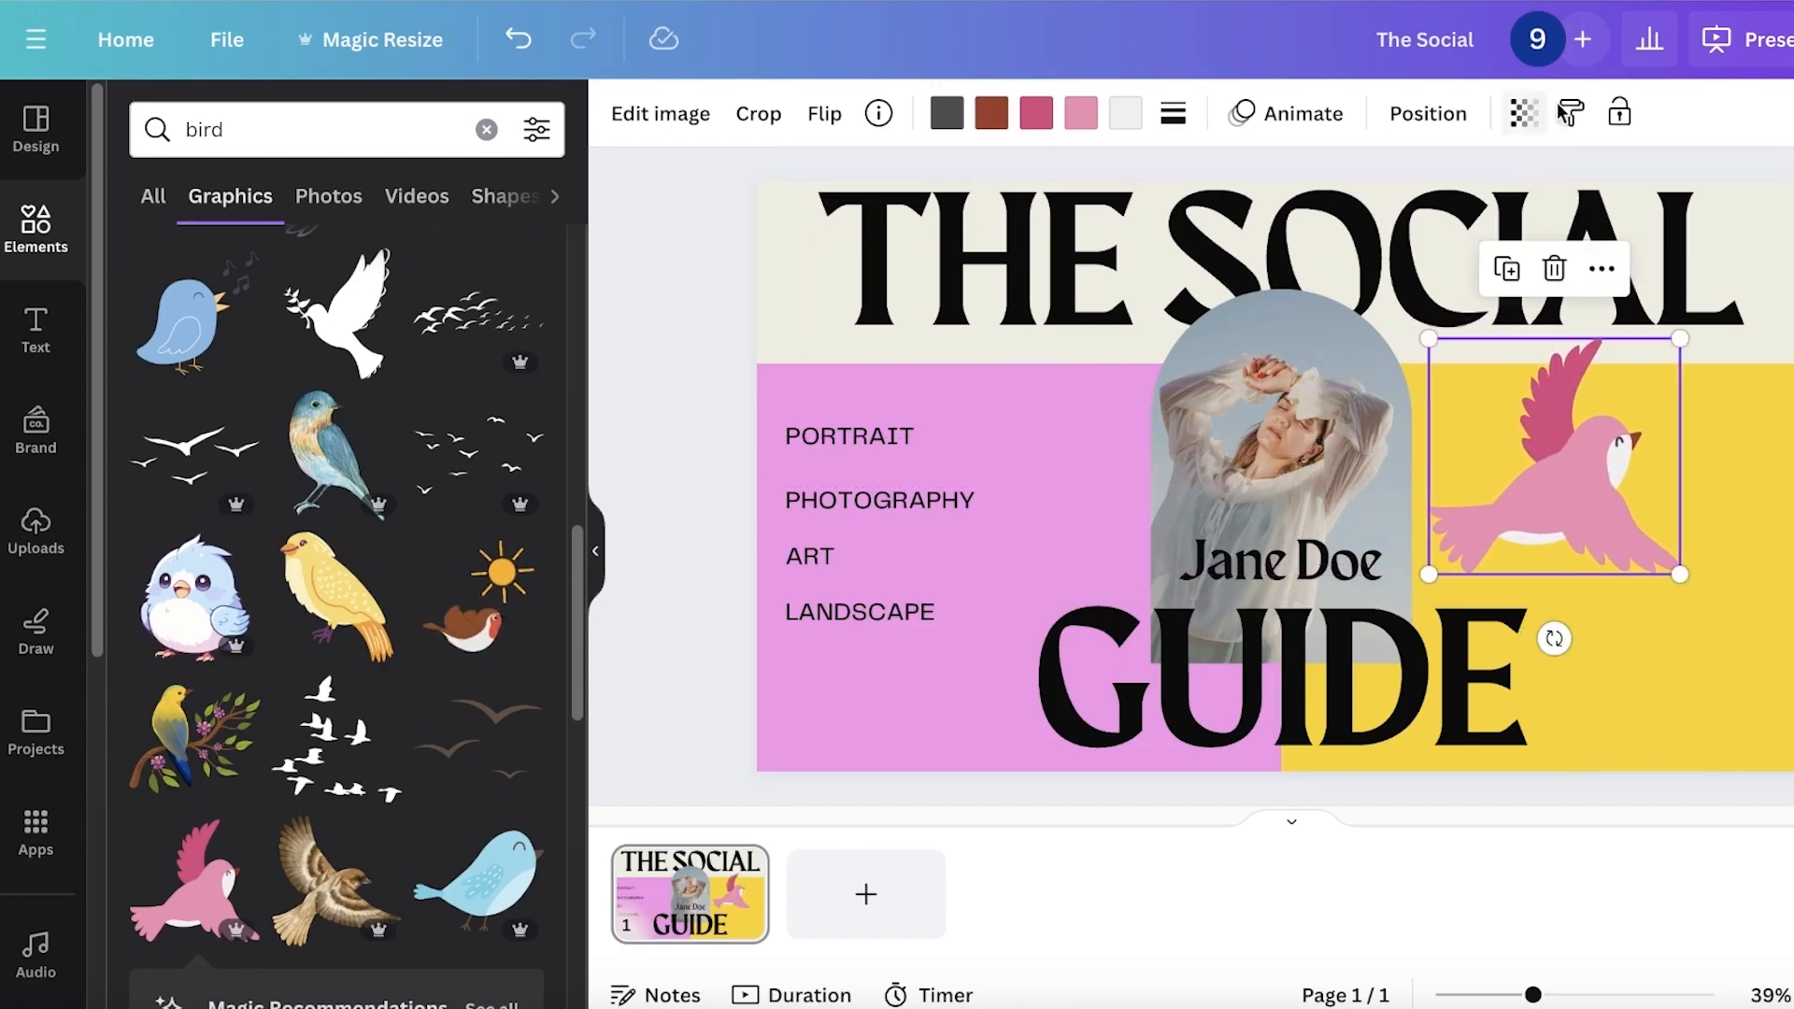
# - Try creating a custom animation path, applied to the GUIDE text, and undo back to the cover without any bird
pyautogui.click(1297, 116)
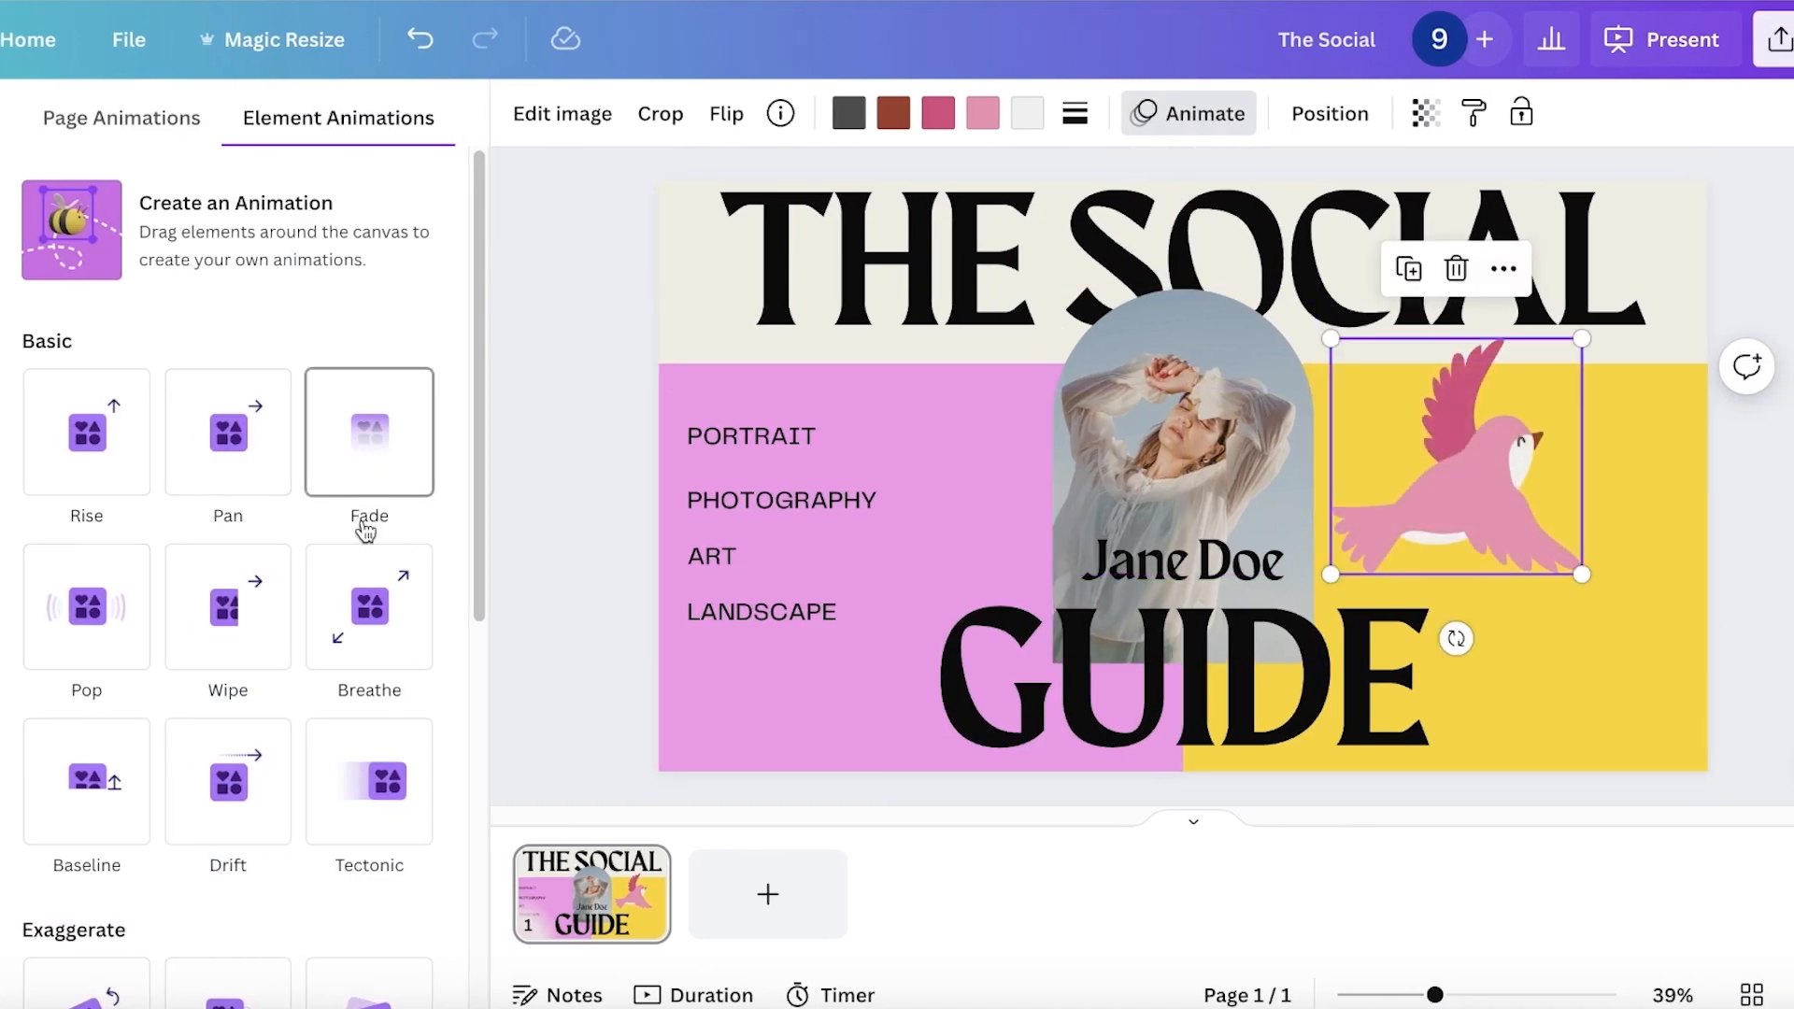
pyautogui.scroll(-8, 365, 530)
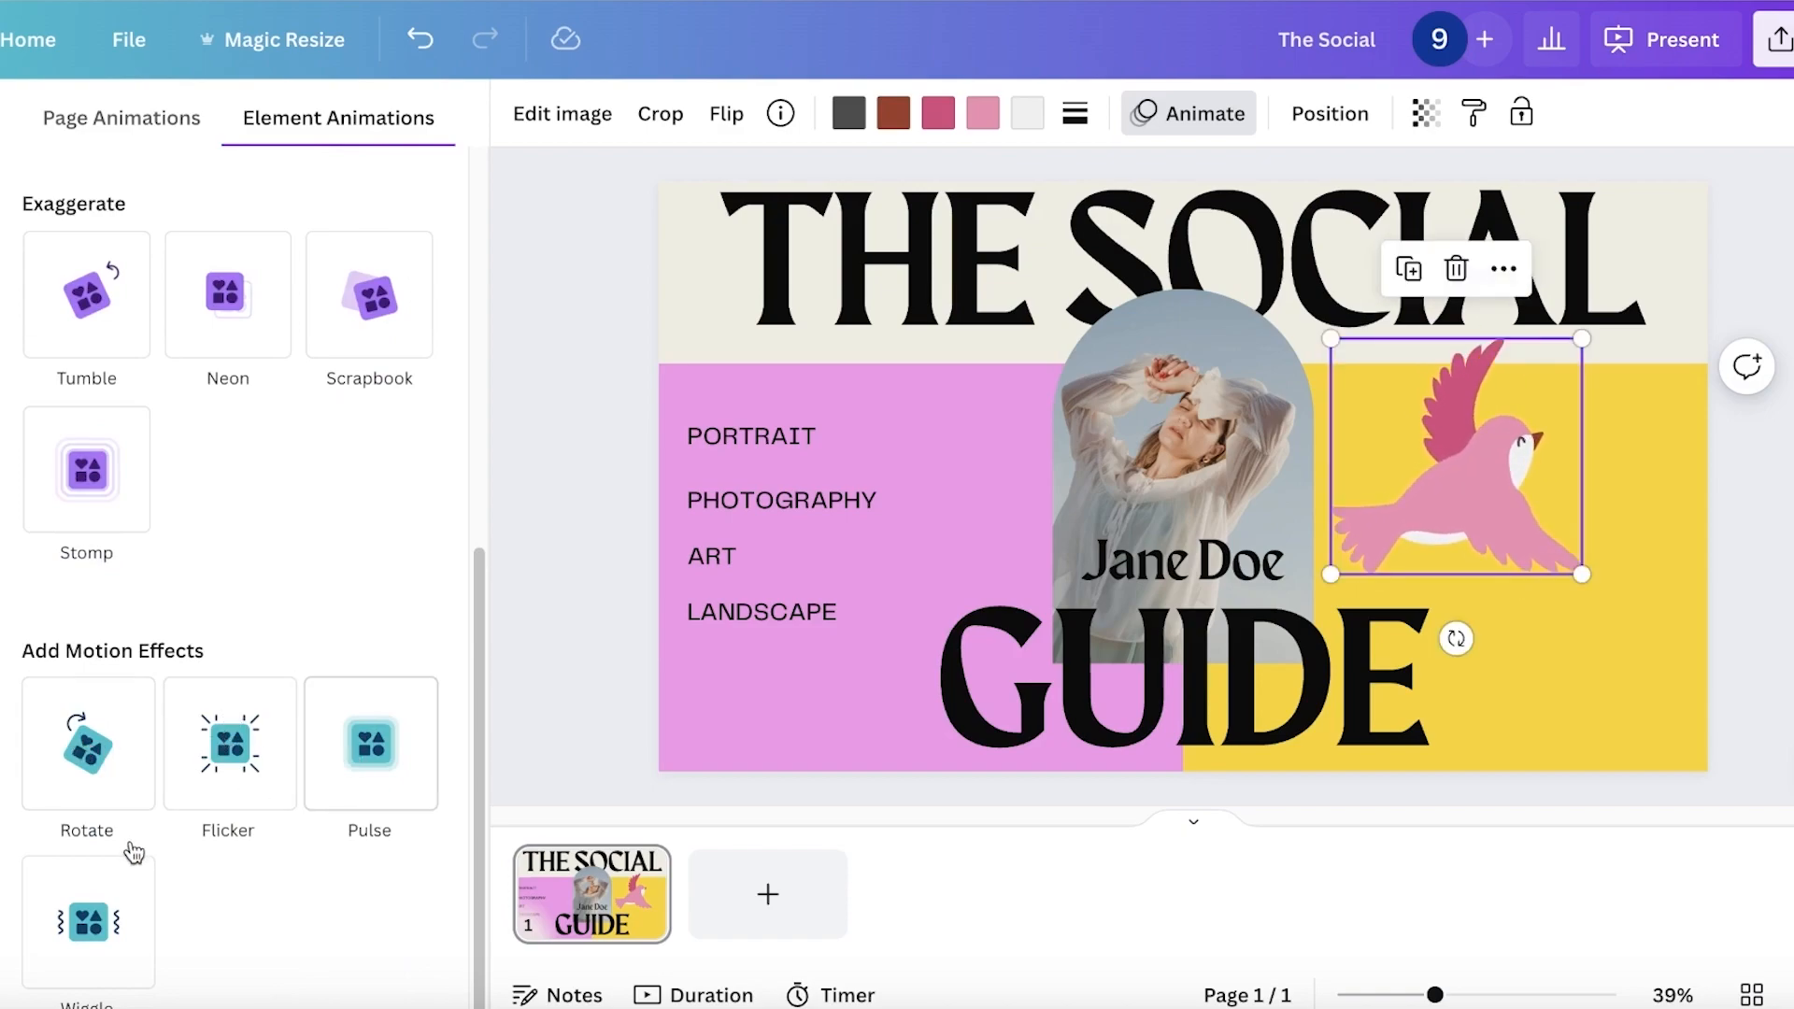
pyautogui.scroll(4, 111, 908)
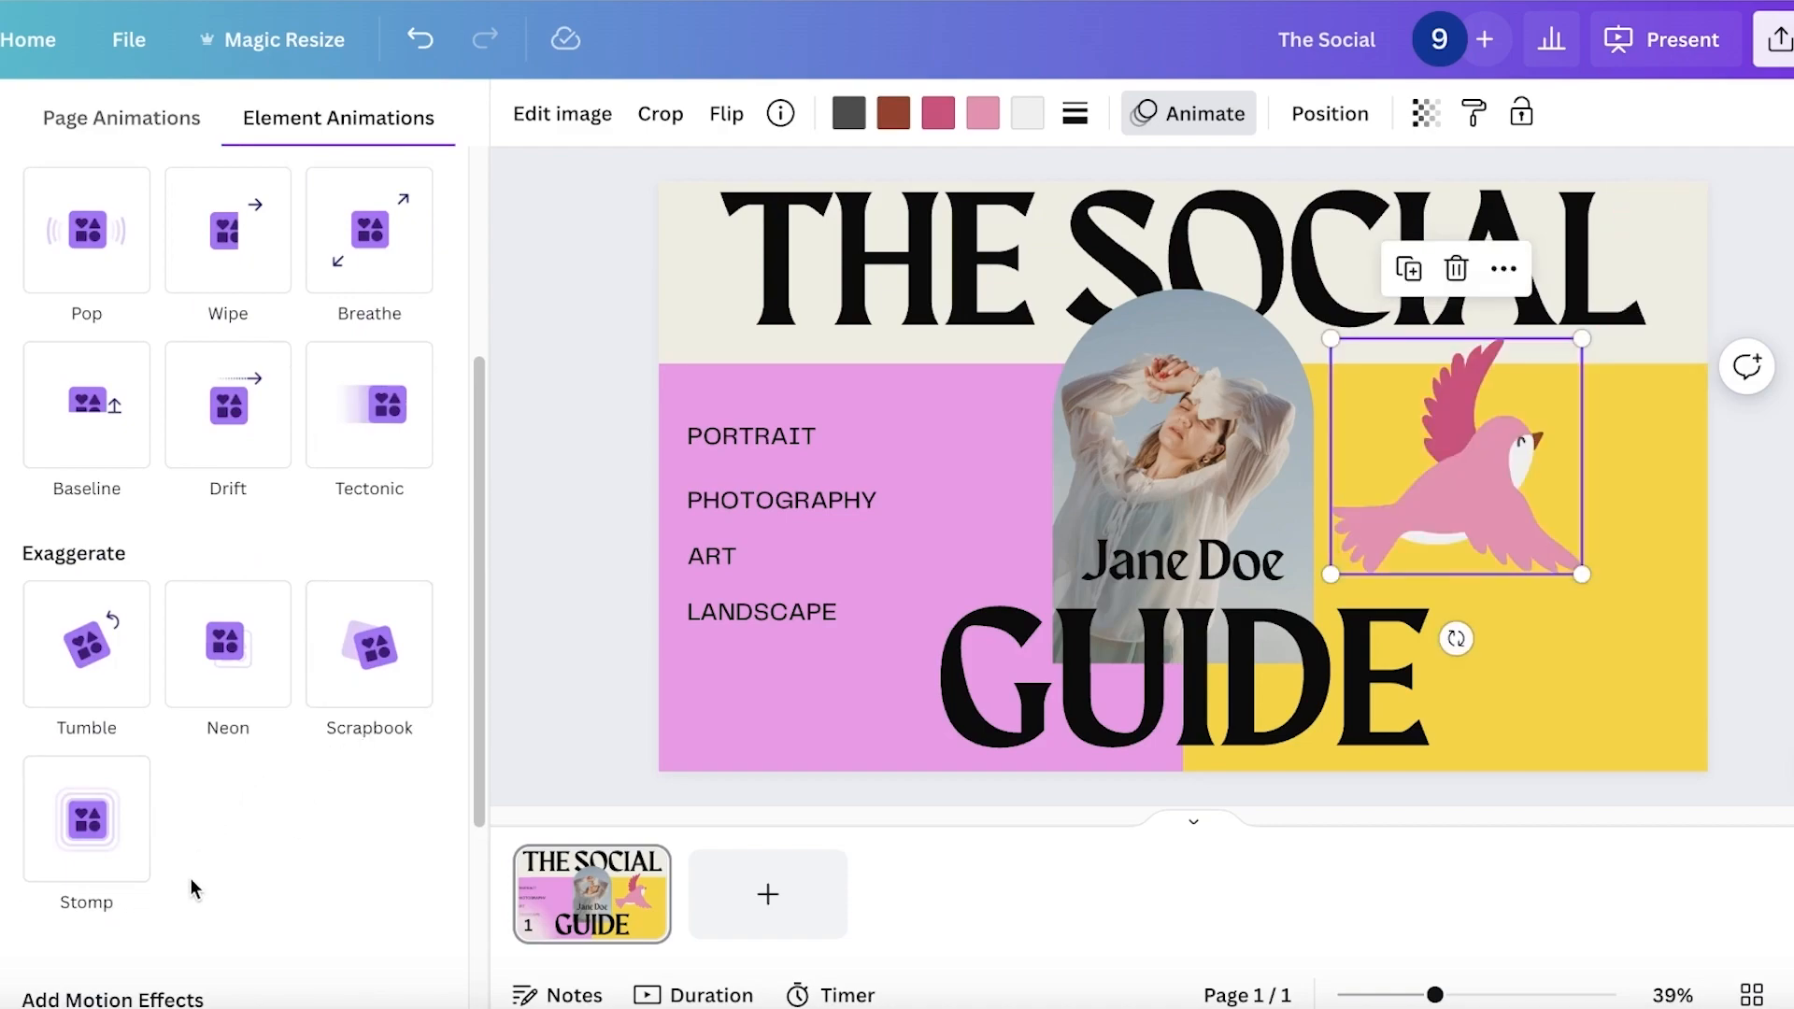
pyautogui.scroll(5, 191, 878)
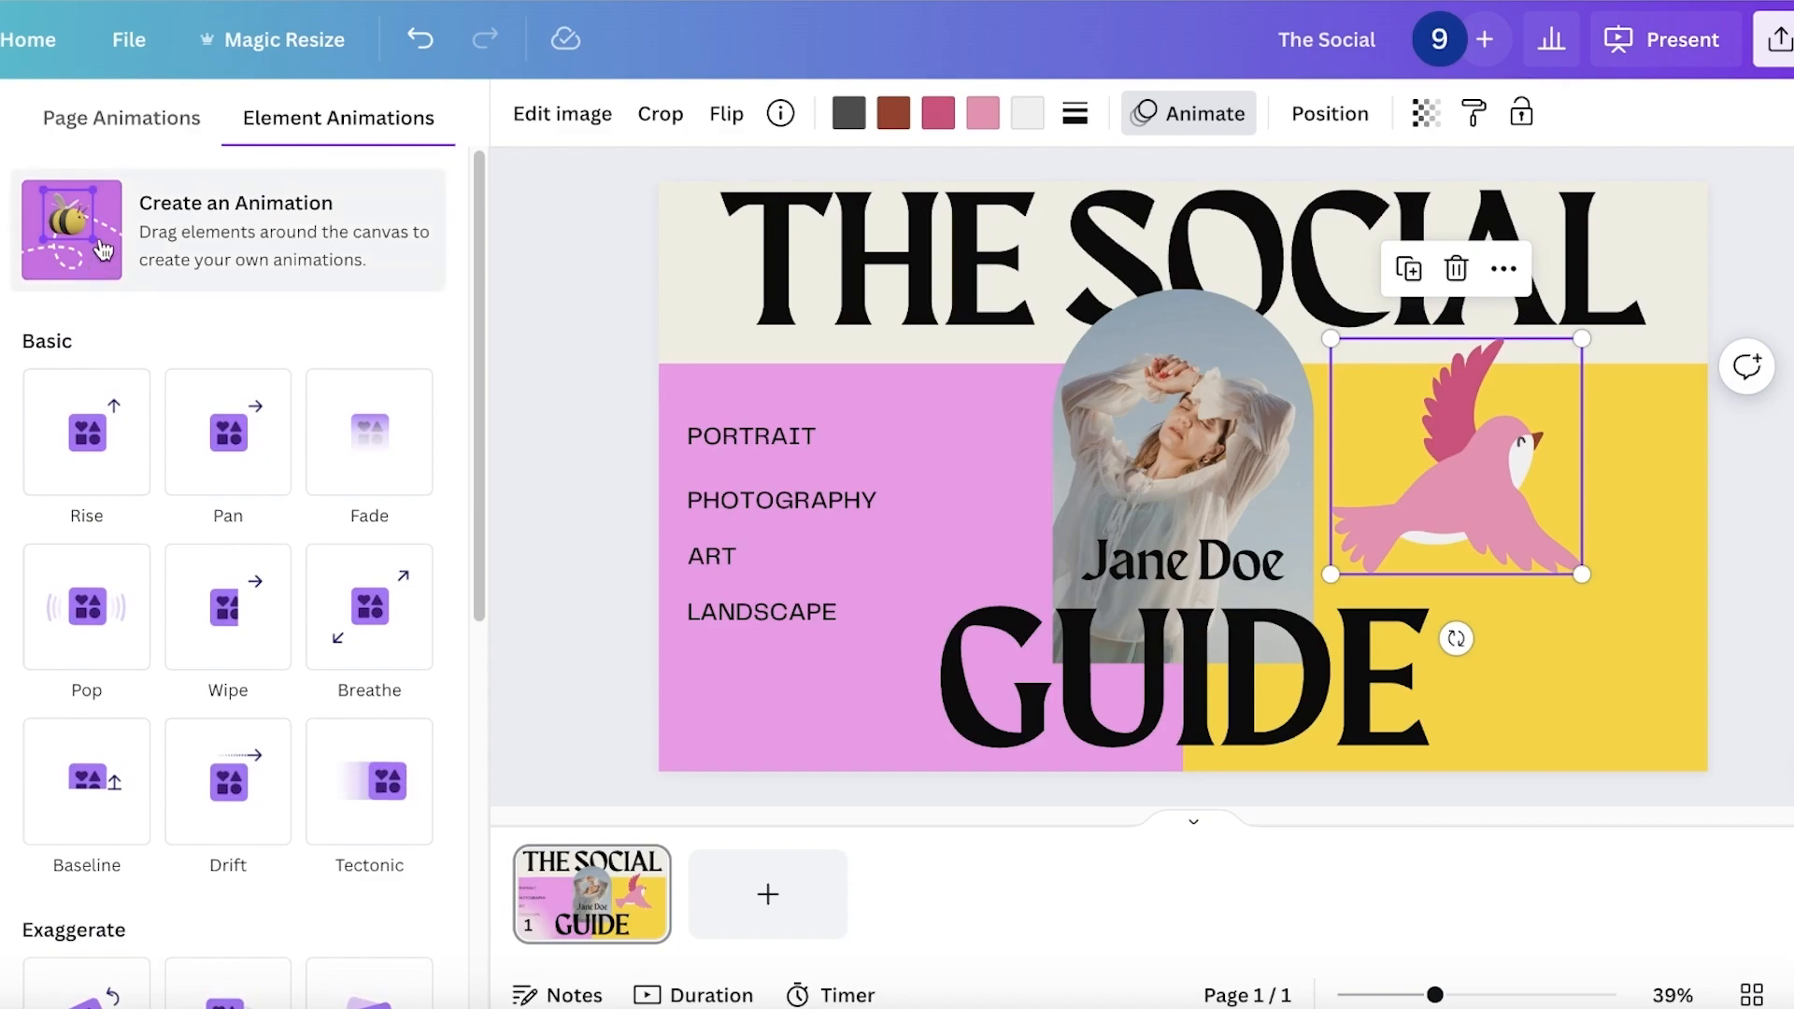
pyautogui.click(103, 250)
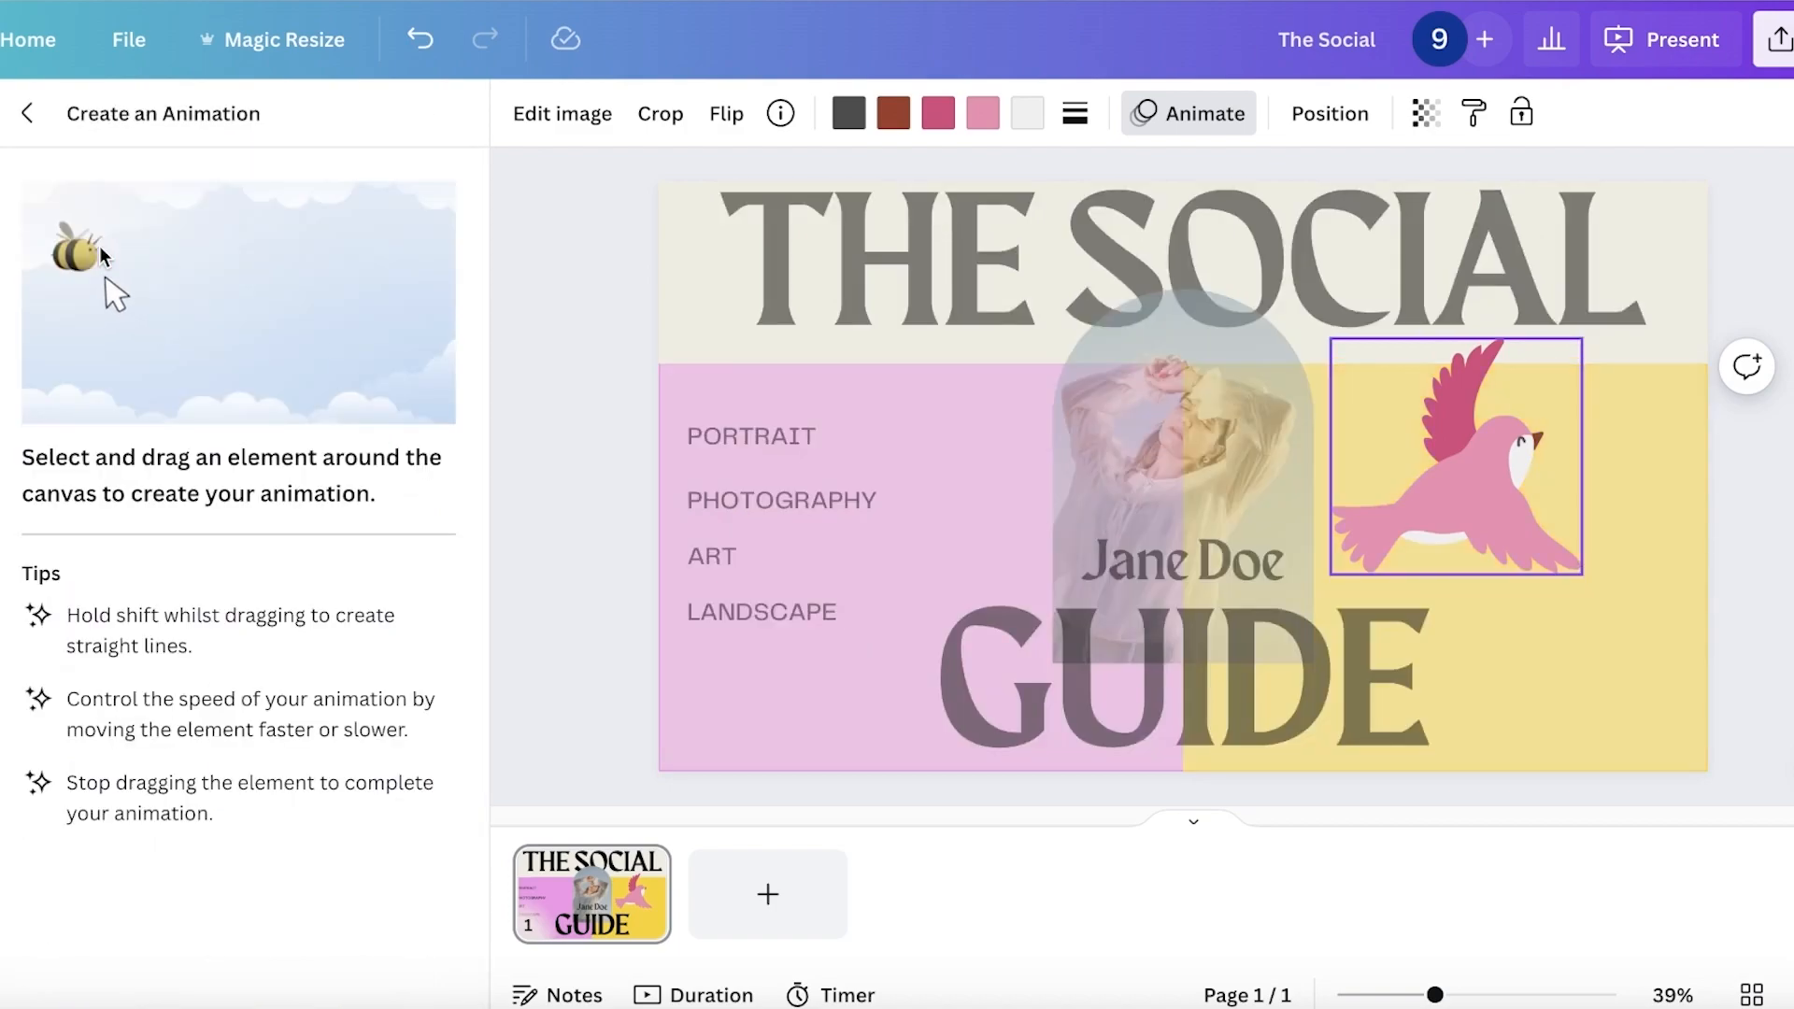
pyautogui.moveTo(684, 729)
pyautogui.mouseDown()
pyautogui.moveTo(827, 644)
pyautogui.moveTo(823, 452)
pyautogui.moveTo(784, 478)
pyautogui.moveTo(668, 670)
pyautogui.moveTo(972, 559)
pyautogui.mouseUp()
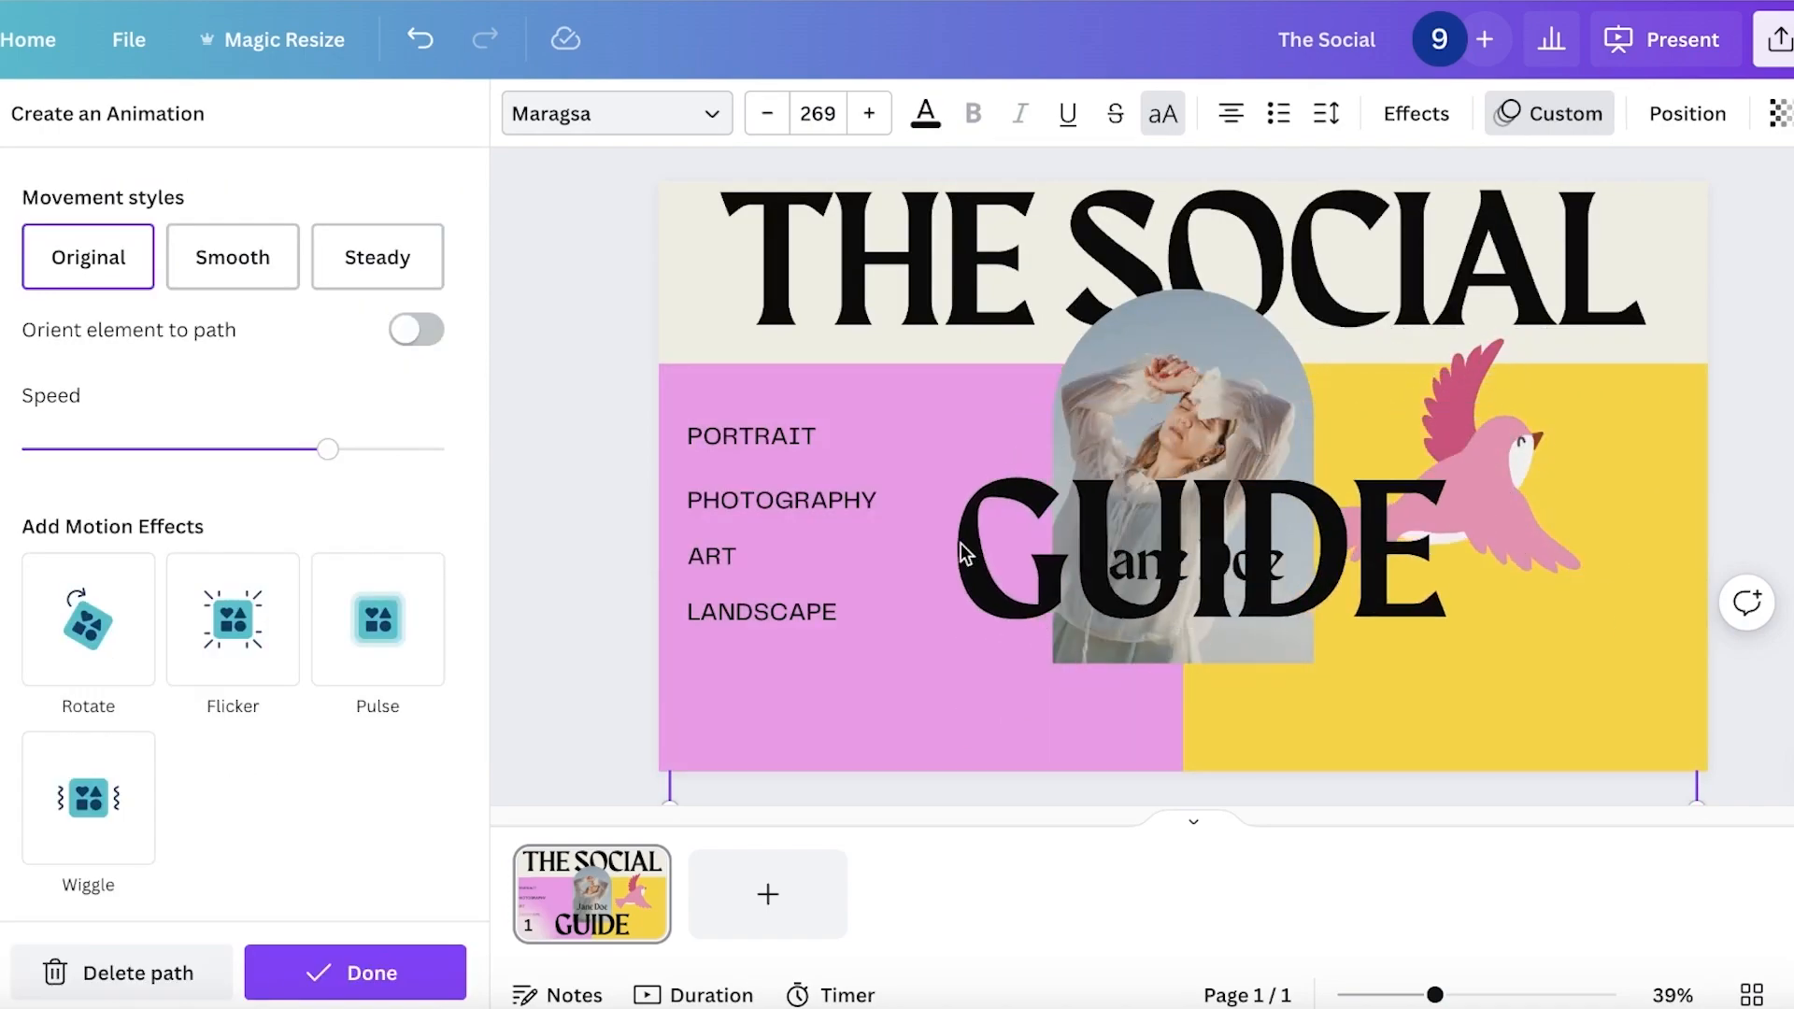
pyautogui.click(406, 39)
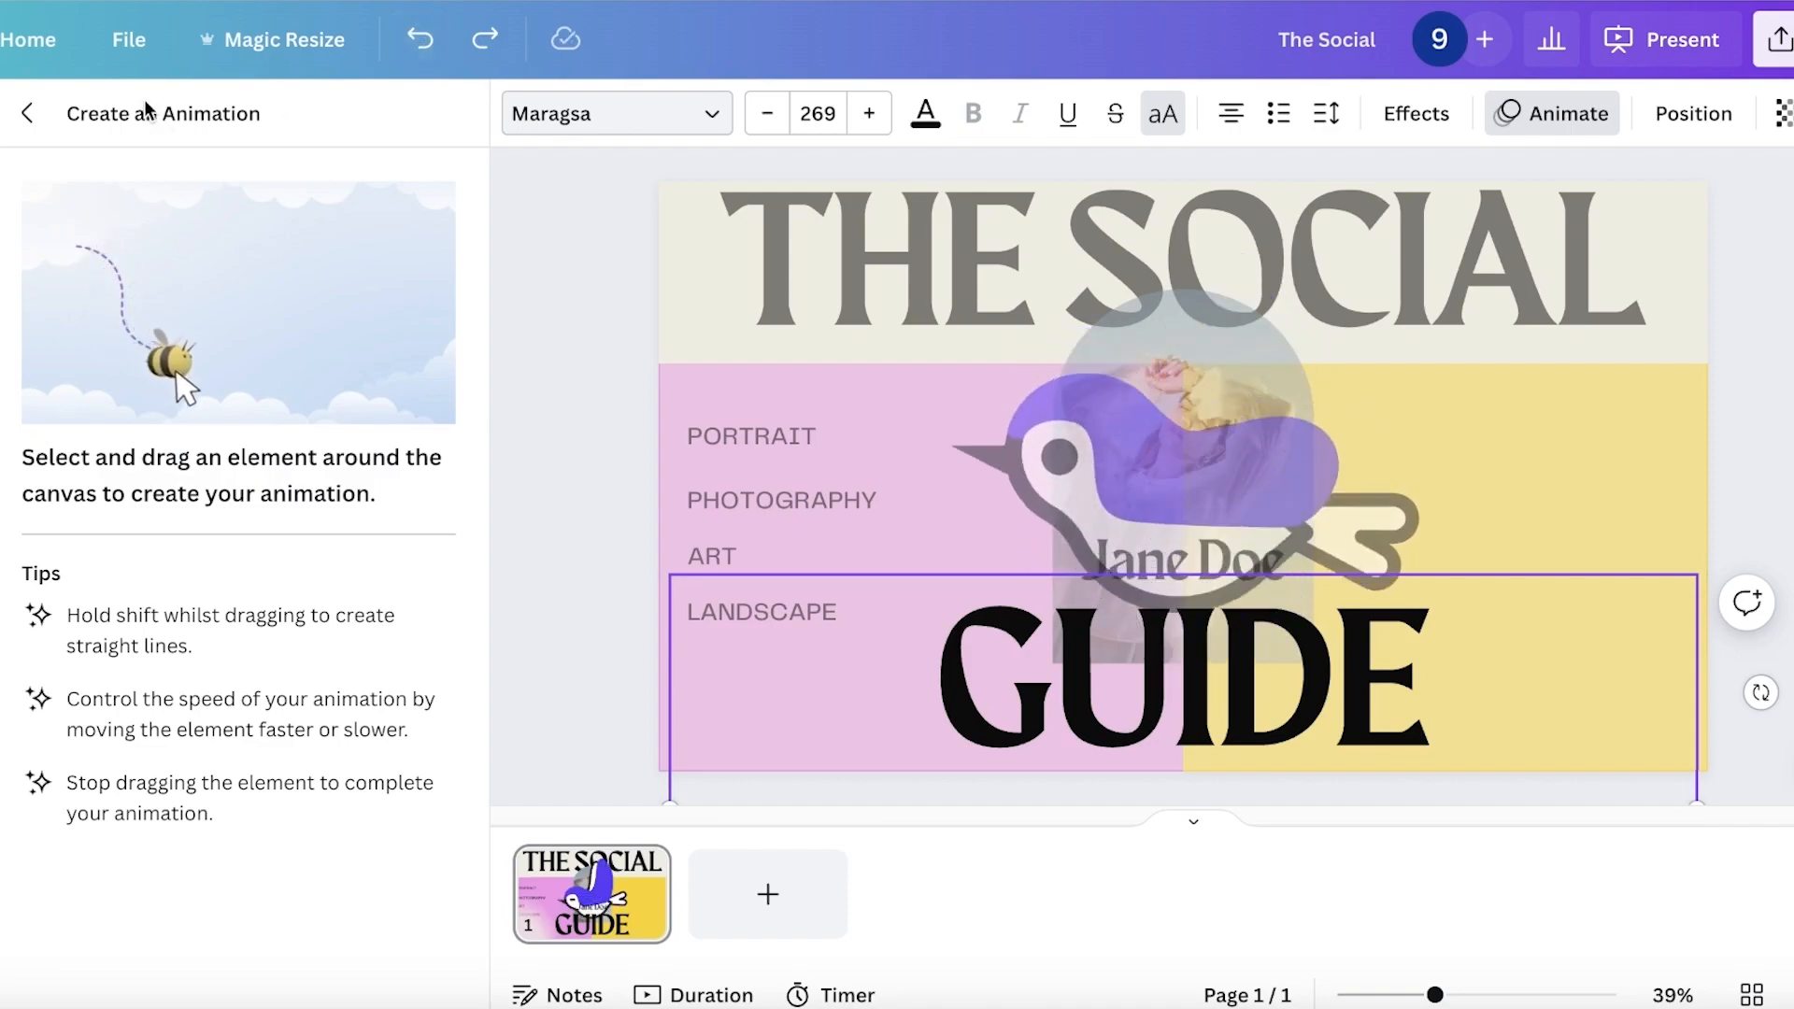
pyautogui.click(27, 113)
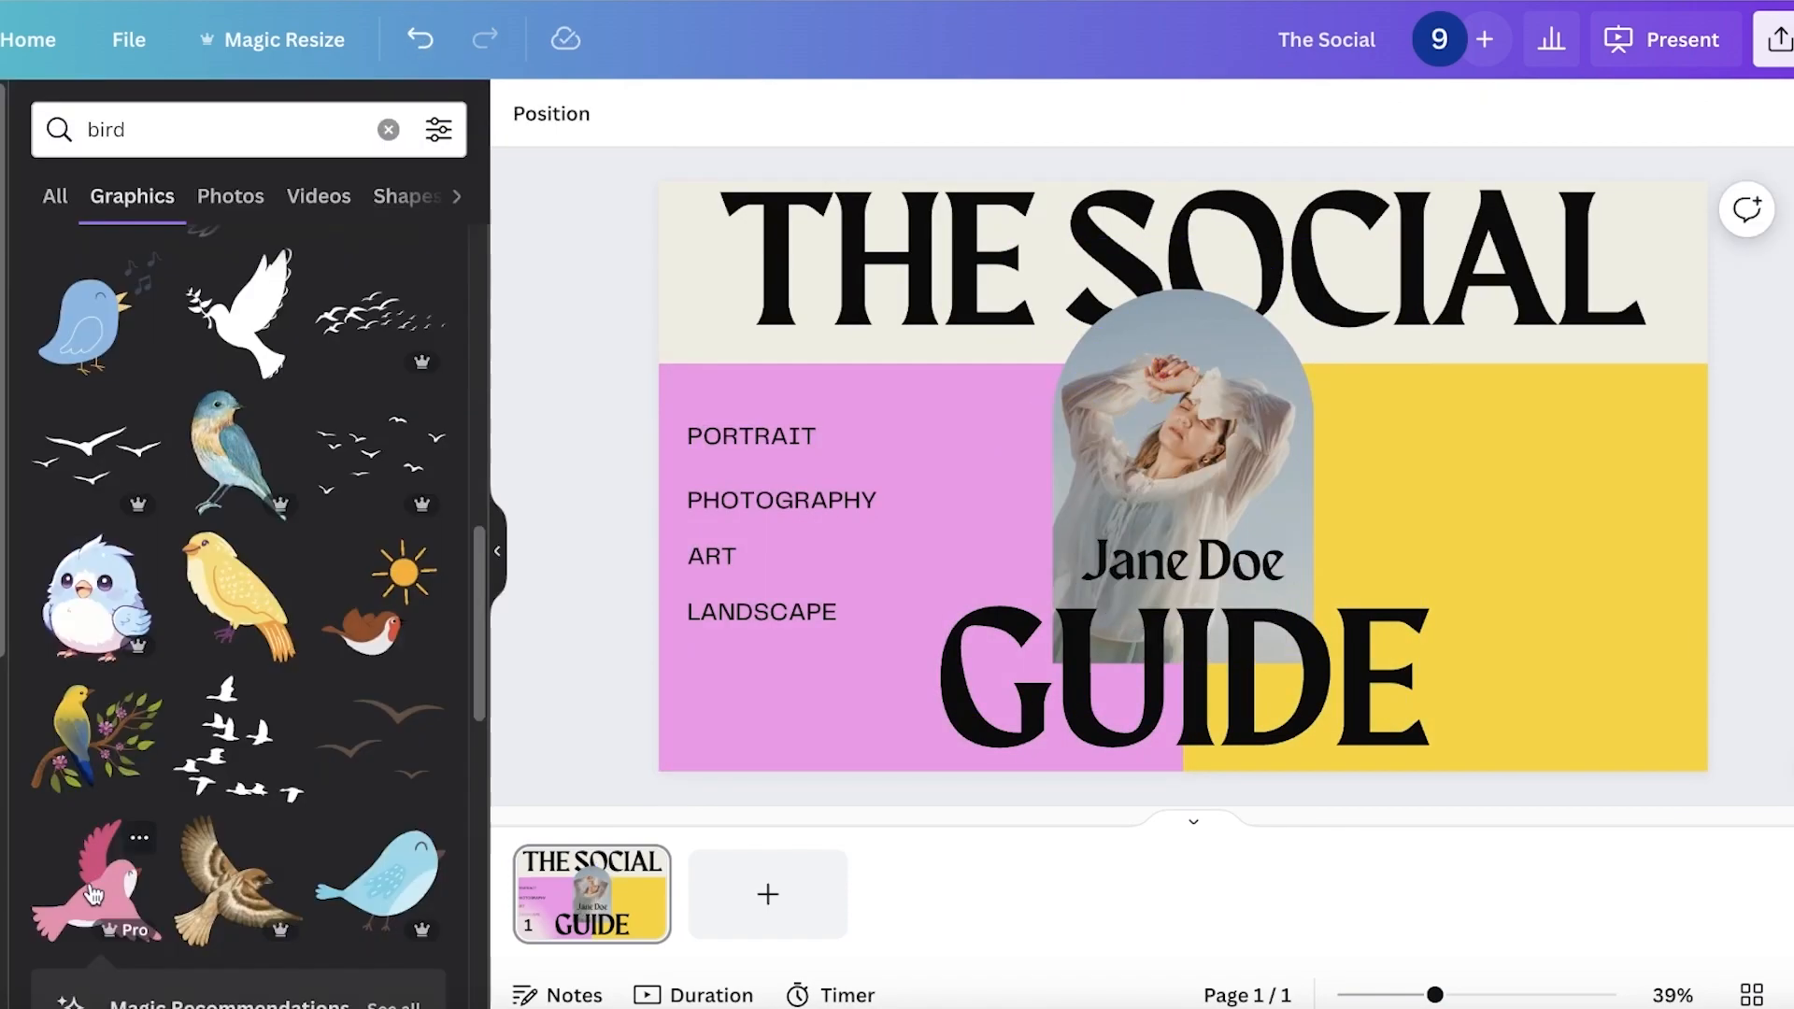
# - Add the pink flying bird at the page's lower-left corner and create a custom animation path moving it across to the yellow block
pyautogui.click(94, 878)
pyautogui.moveTo(1238, 486); pyautogui.dragTo(793, 689)
pyautogui.click(1249, 131)
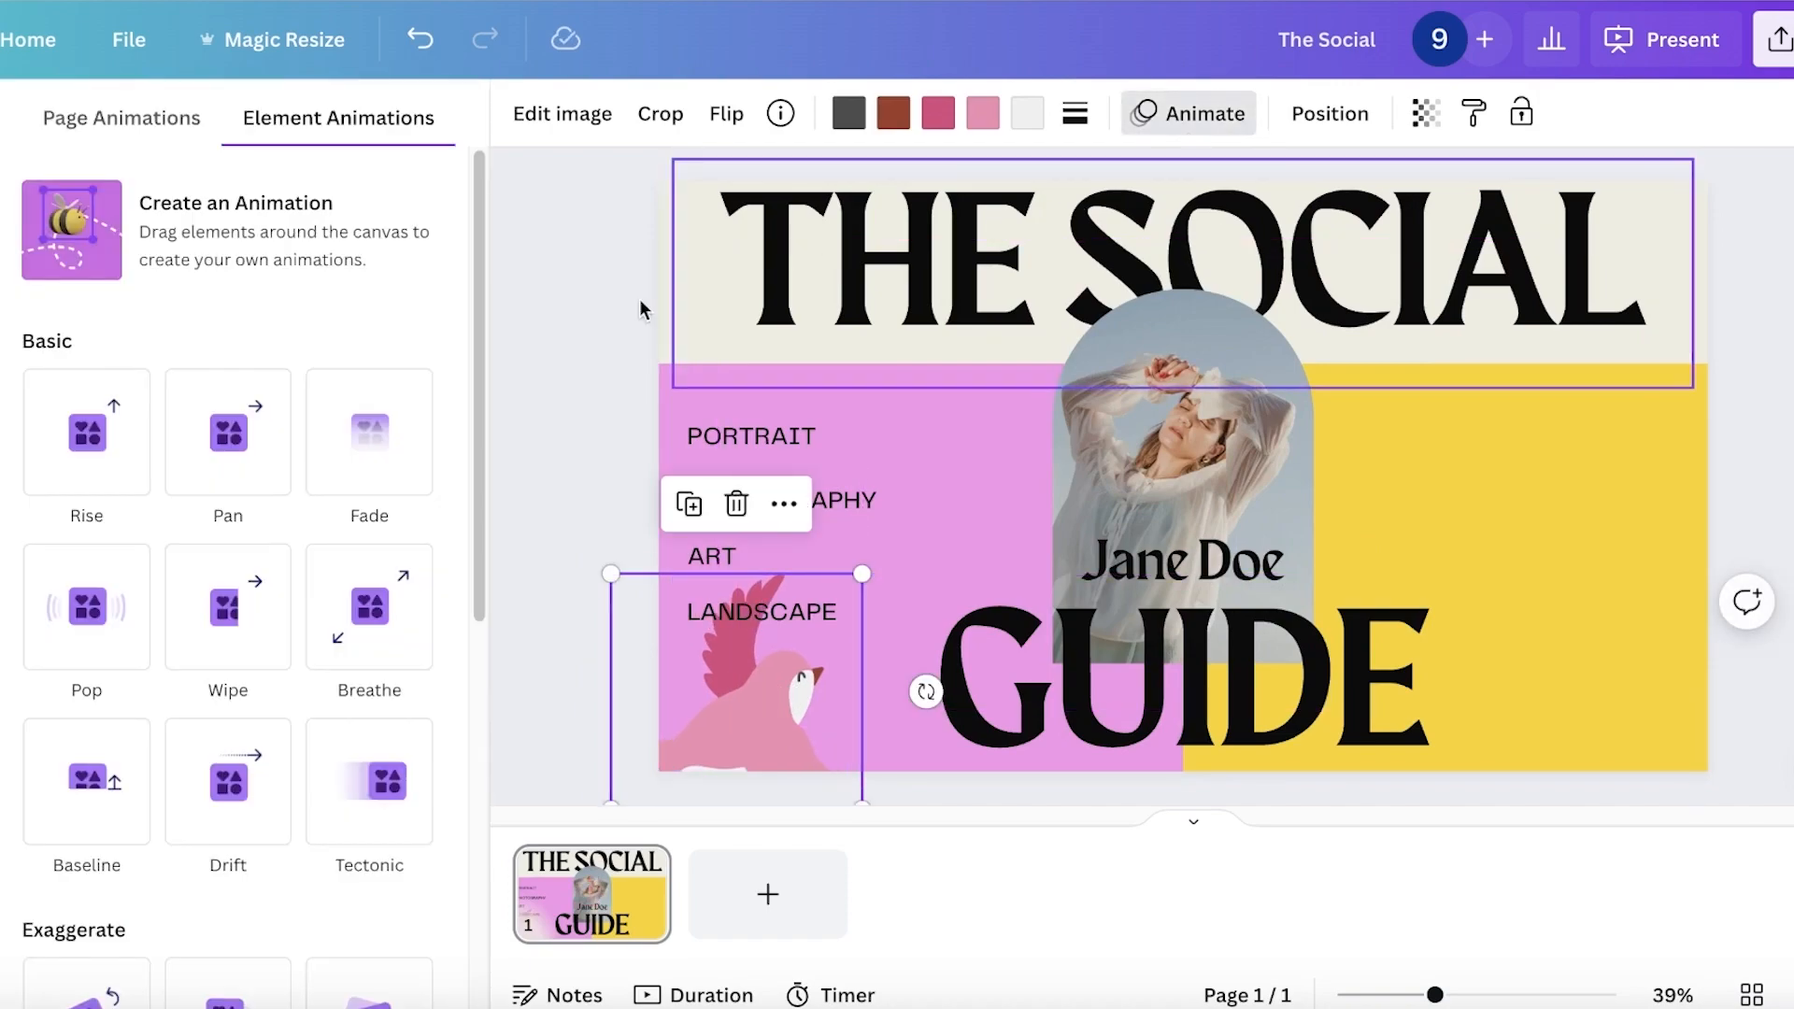
pyautogui.click(241, 223)
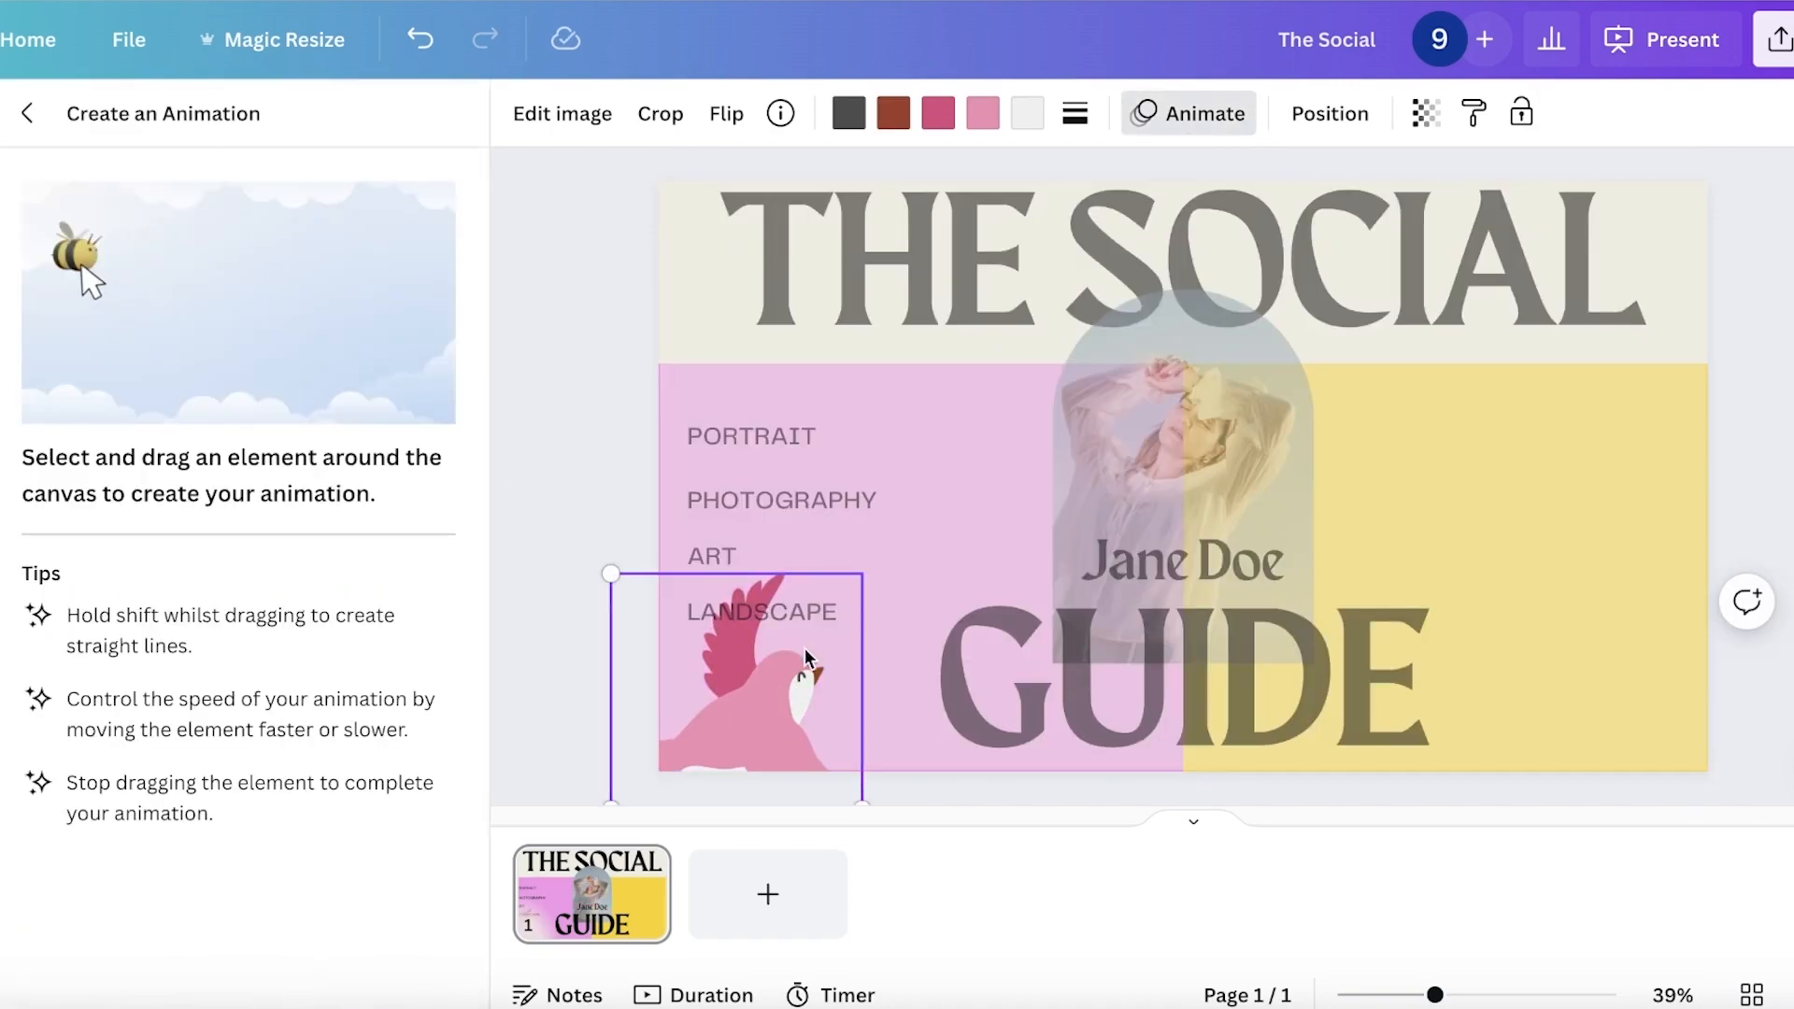
pyautogui.moveTo(798, 645)
pyautogui.mouseDown()
pyautogui.moveTo(1682, 430)
pyautogui.moveTo(1592, 481)
pyautogui.mouseUp()
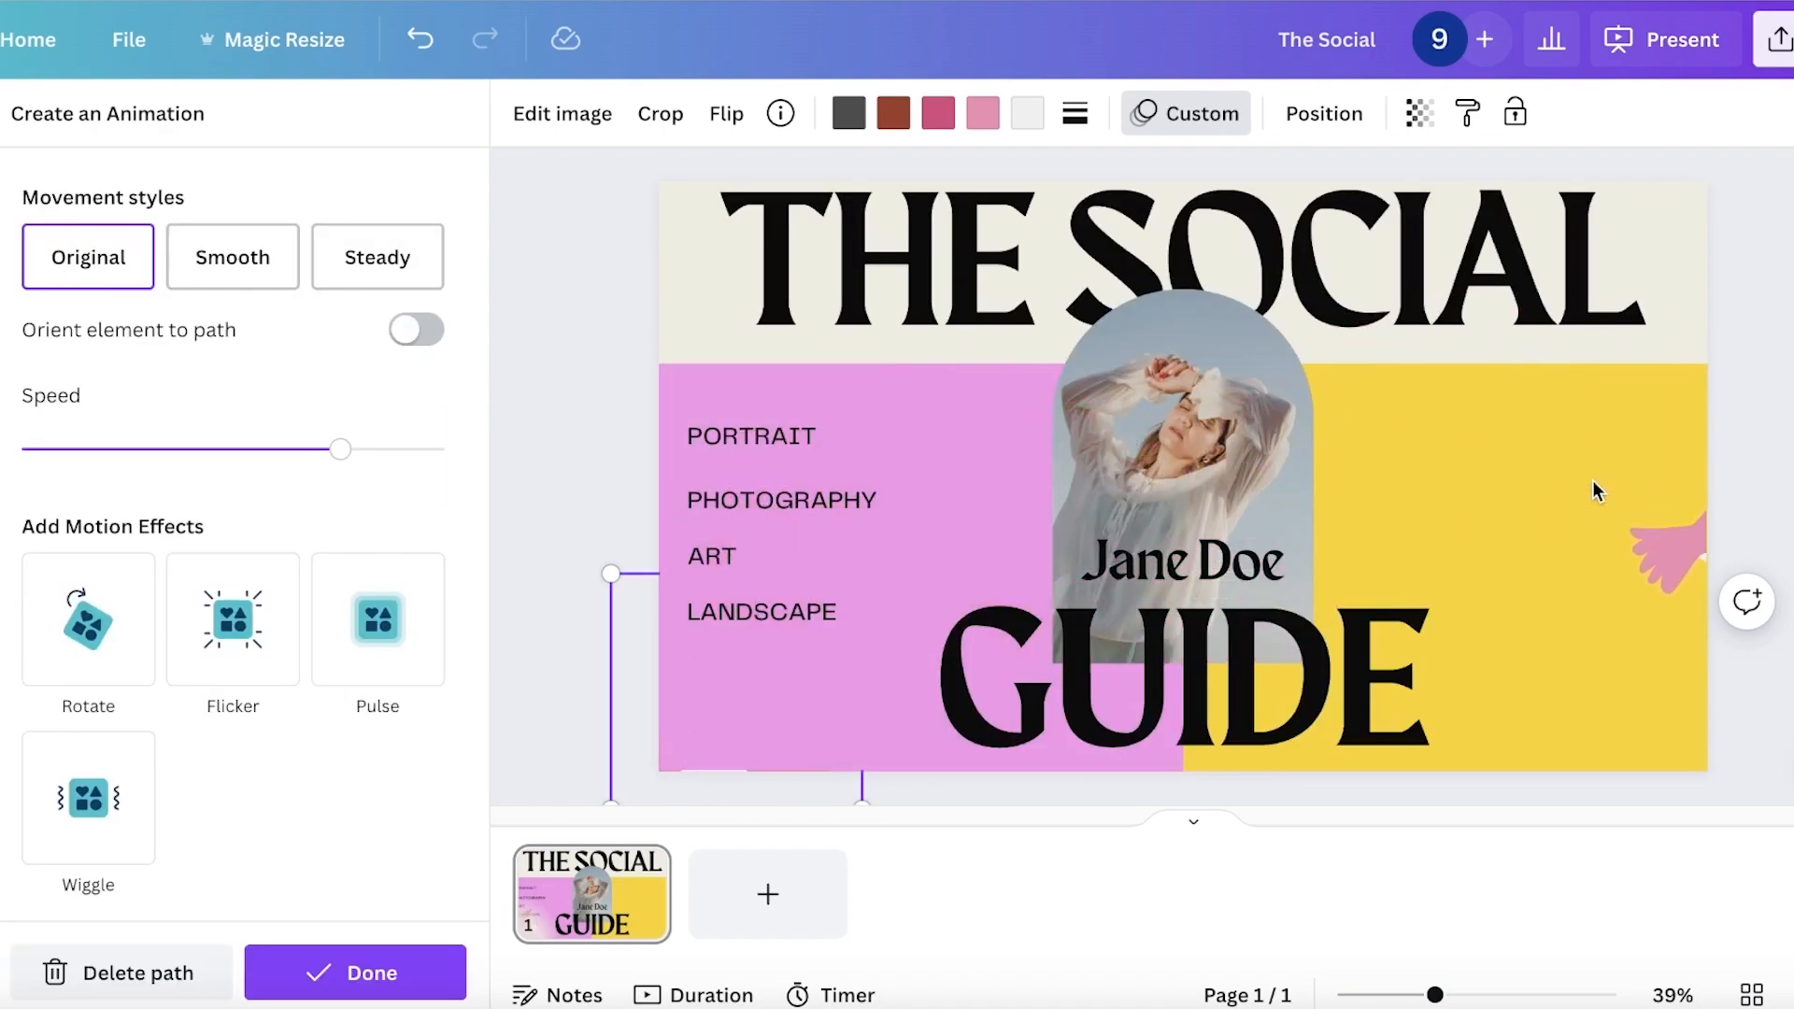
# - Compare the movement styles, set the bird's custom animation to Steady with a slightly higher speed, and finish it
pyautogui.click(97, 278)
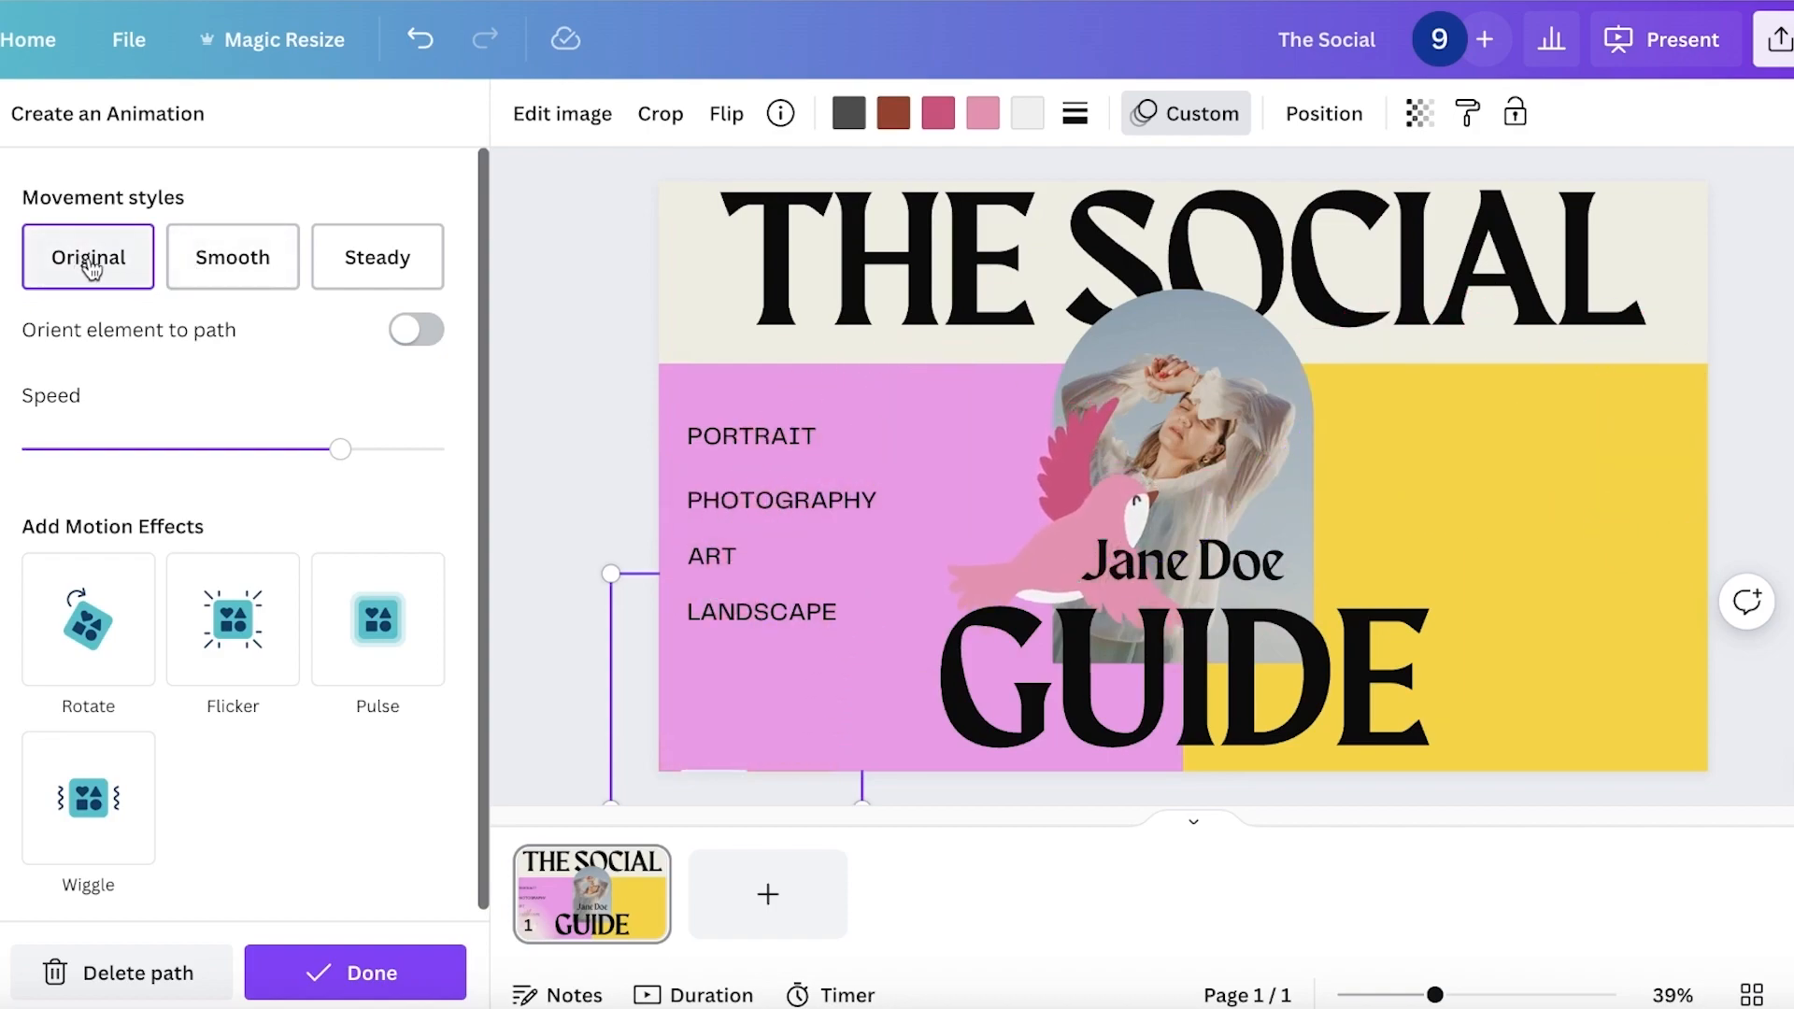
pyautogui.click(228, 266)
pyautogui.click(354, 267)
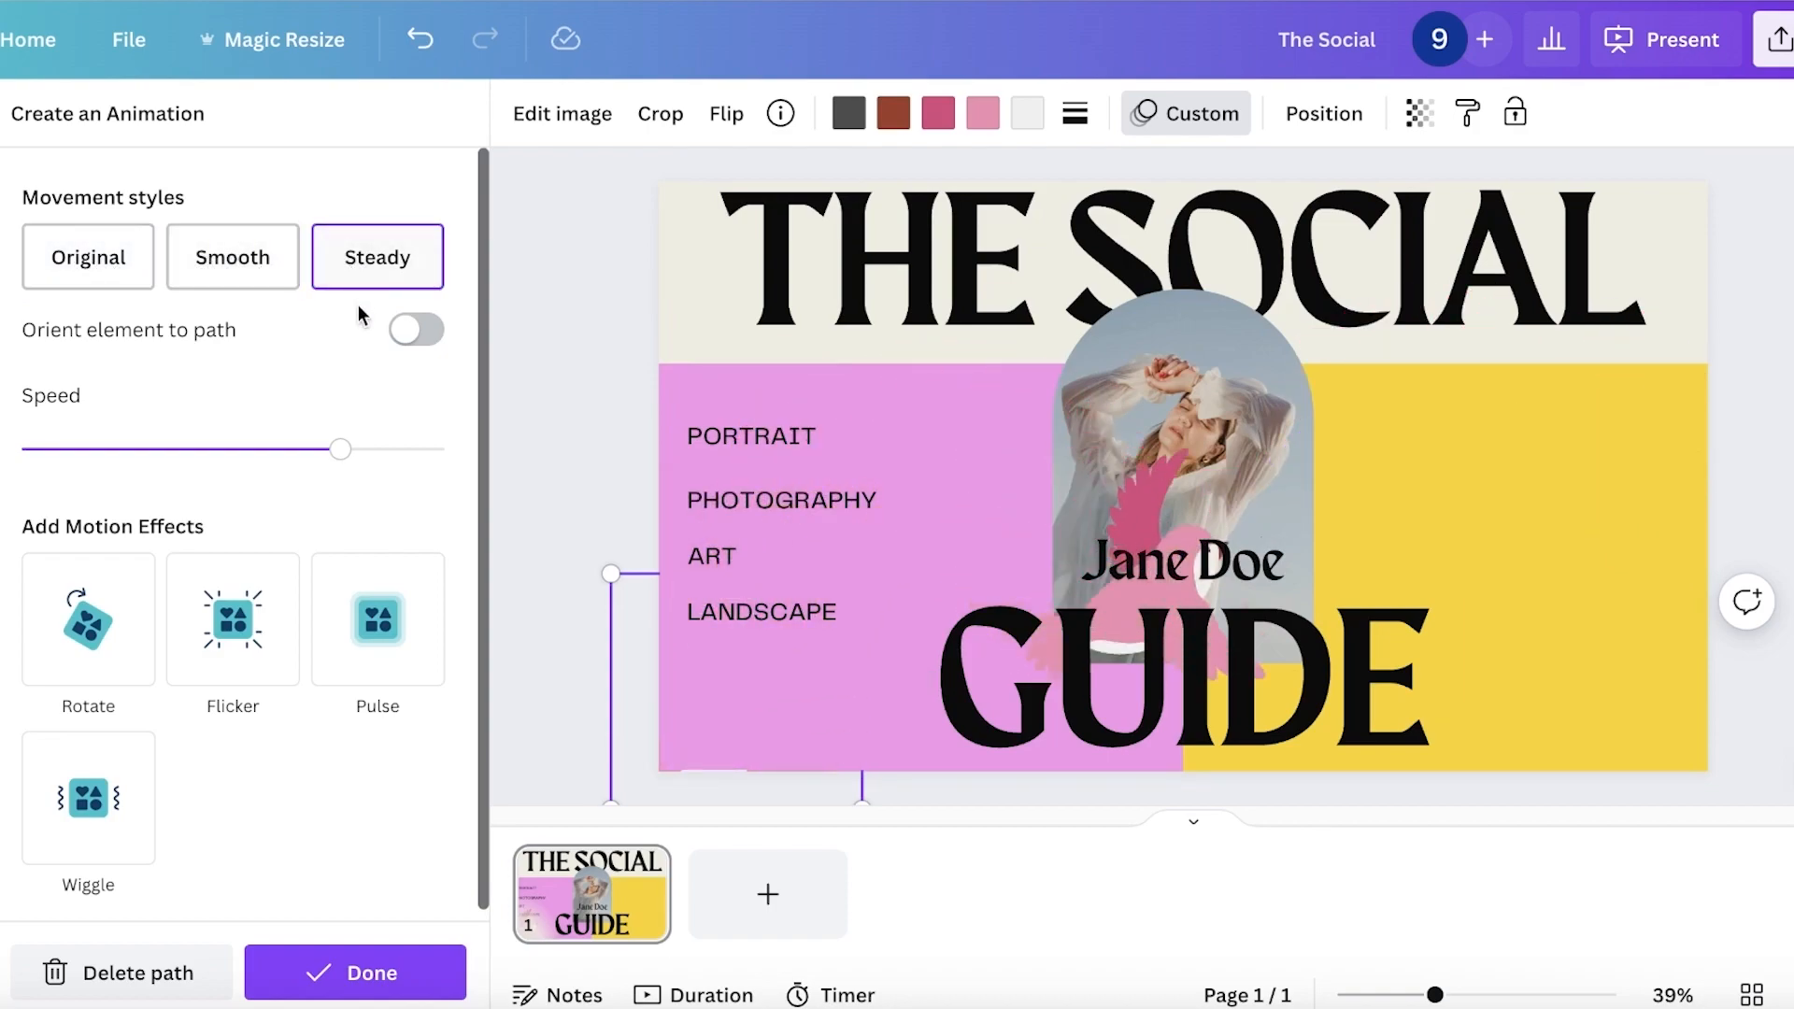
pyautogui.click(373, 342)
pyautogui.click(373, 342)
pyautogui.moveTo(340, 449); pyautogui.dragTo(355, 449)
pyautogui.click(87, 628)
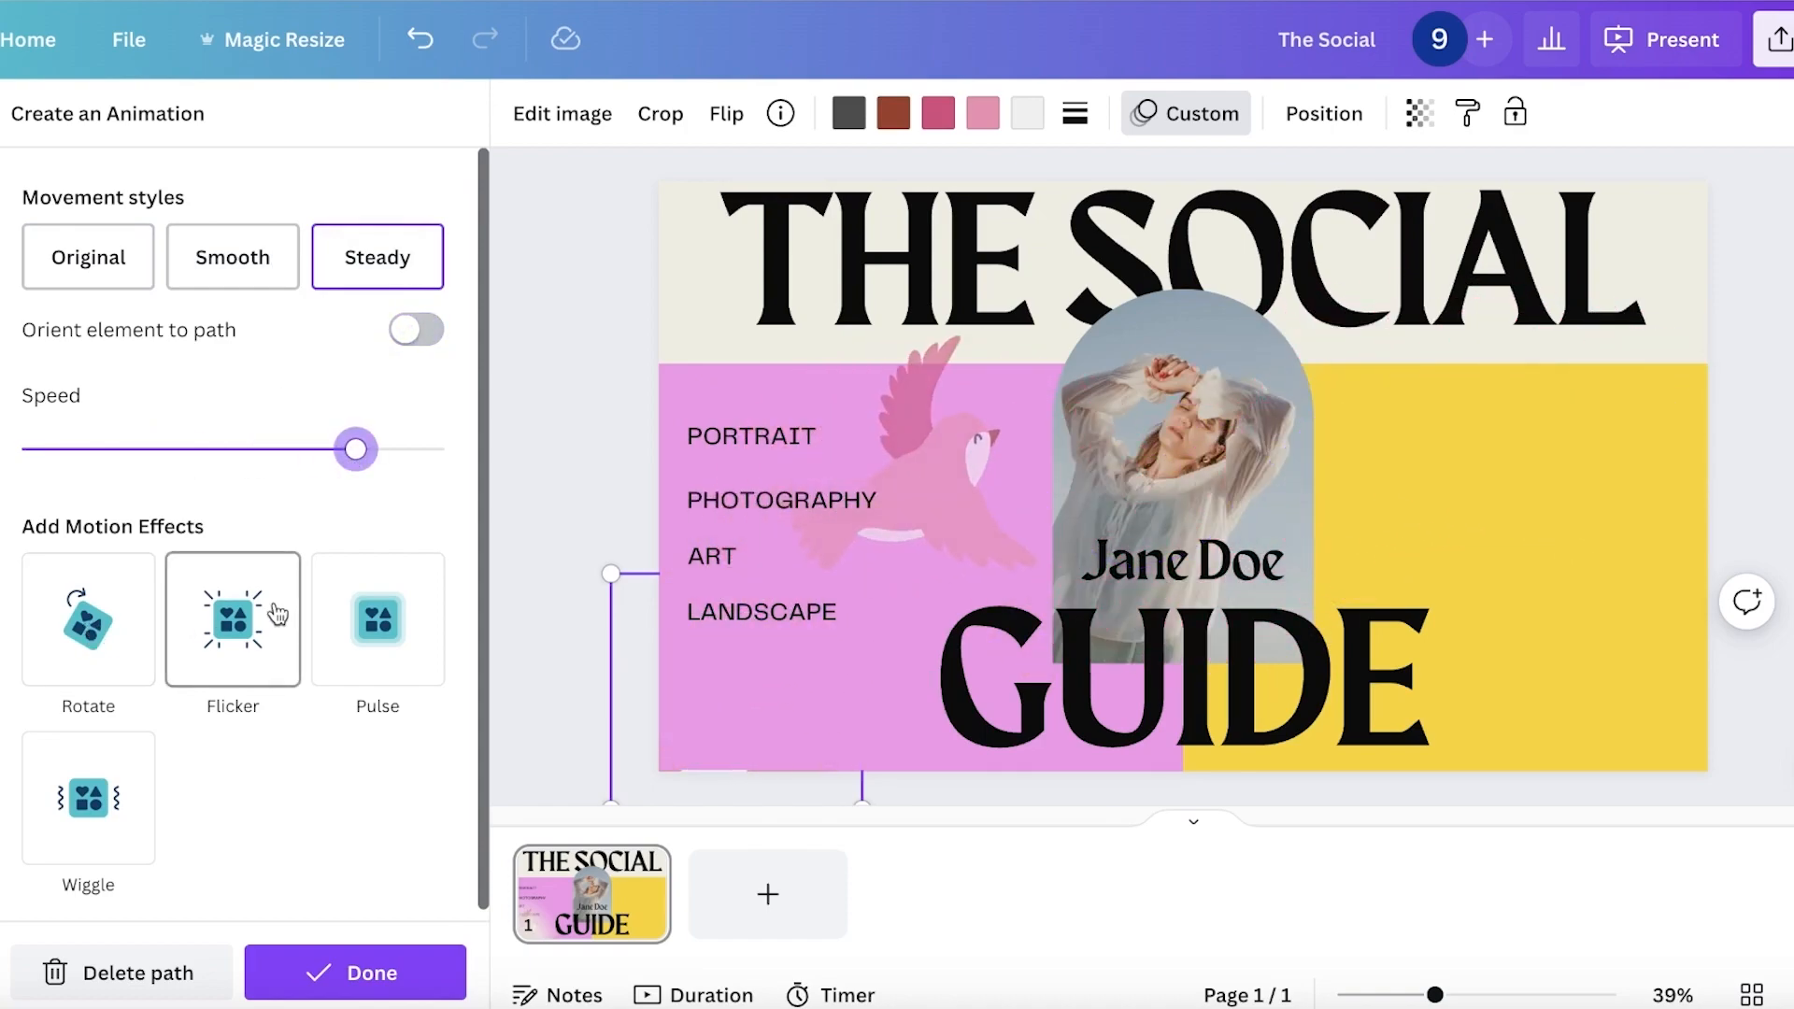
pyautogui.click(393, 968)
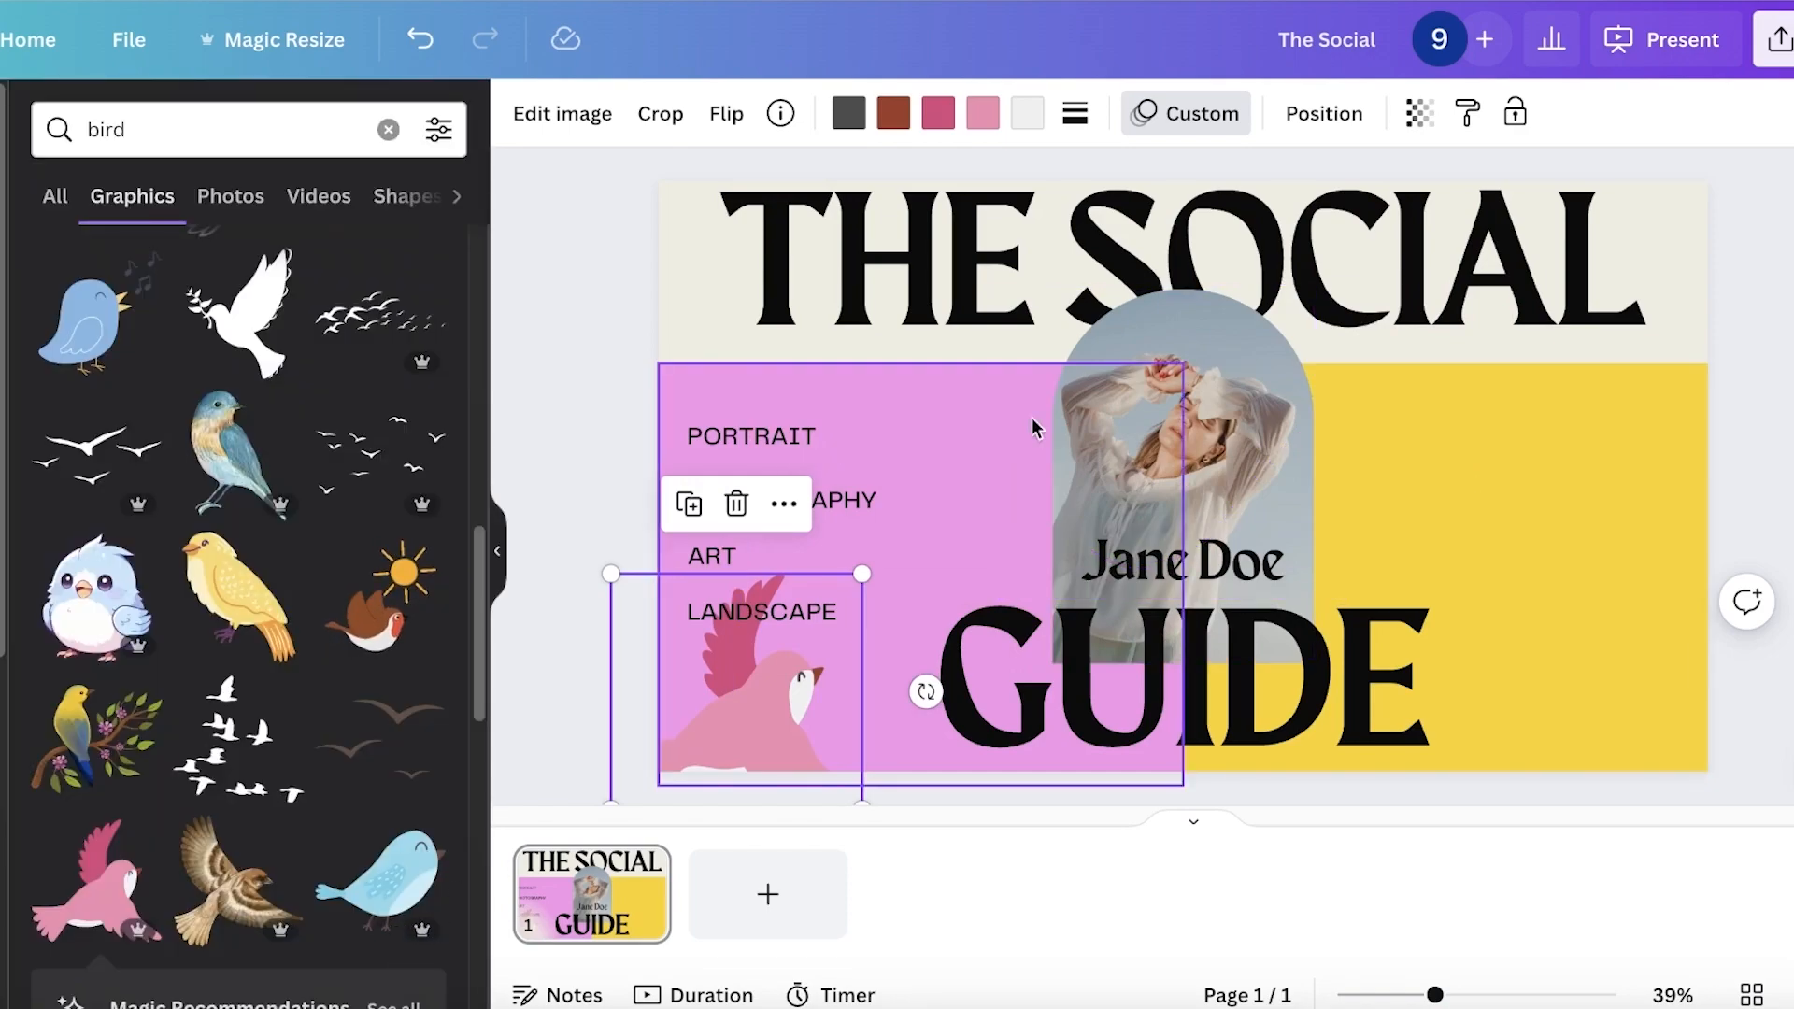